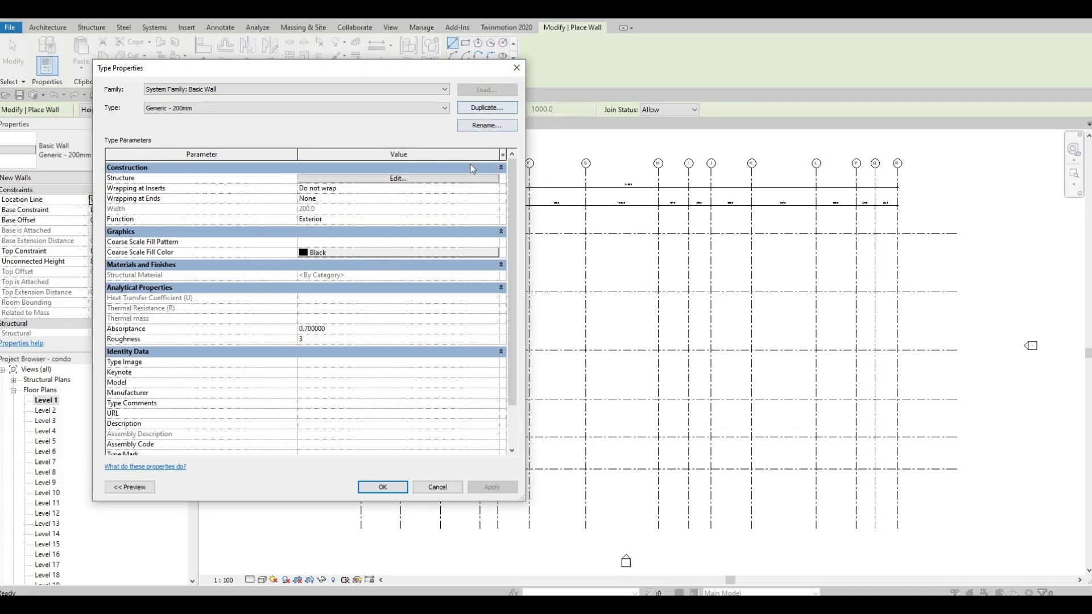
Duplicate the Generic - 200mm basic wall type and name the new type EXTERIOR WALL 1
left_click(496, 111)
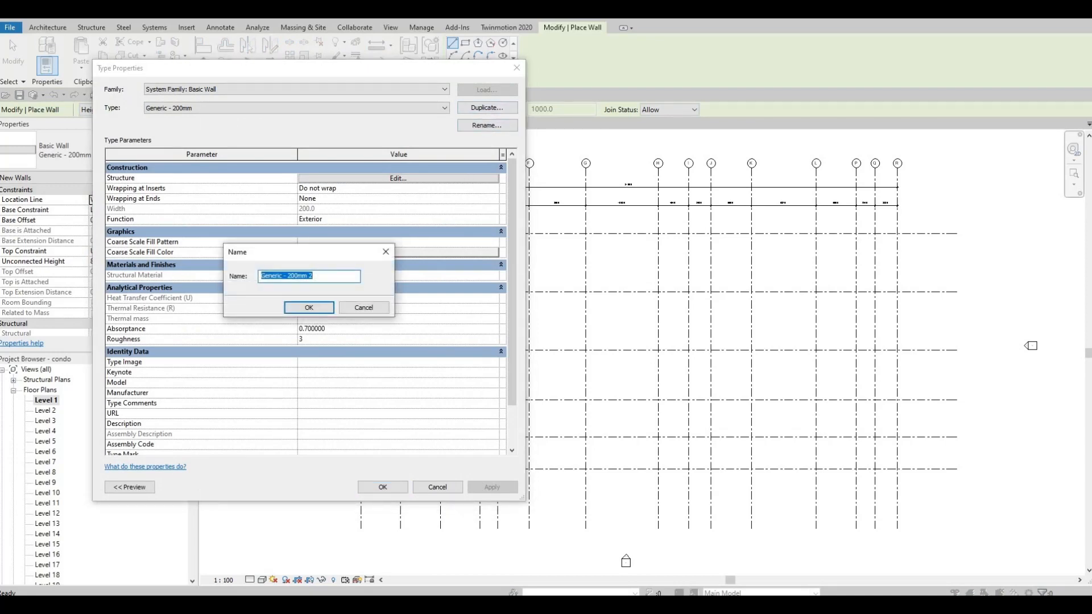
type("EXTERIOR ")
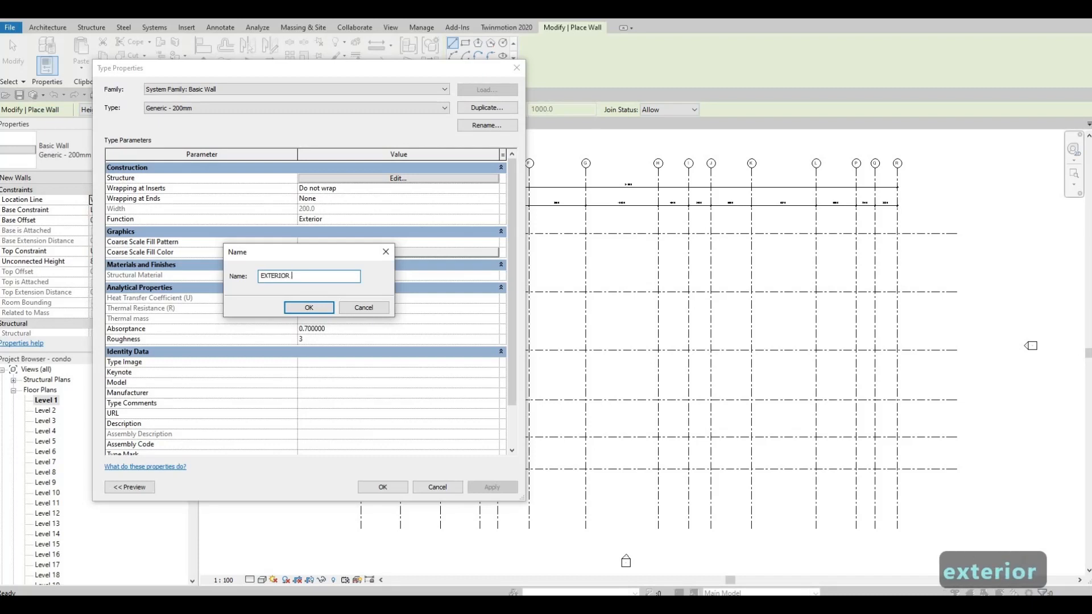
type("WALL 1")
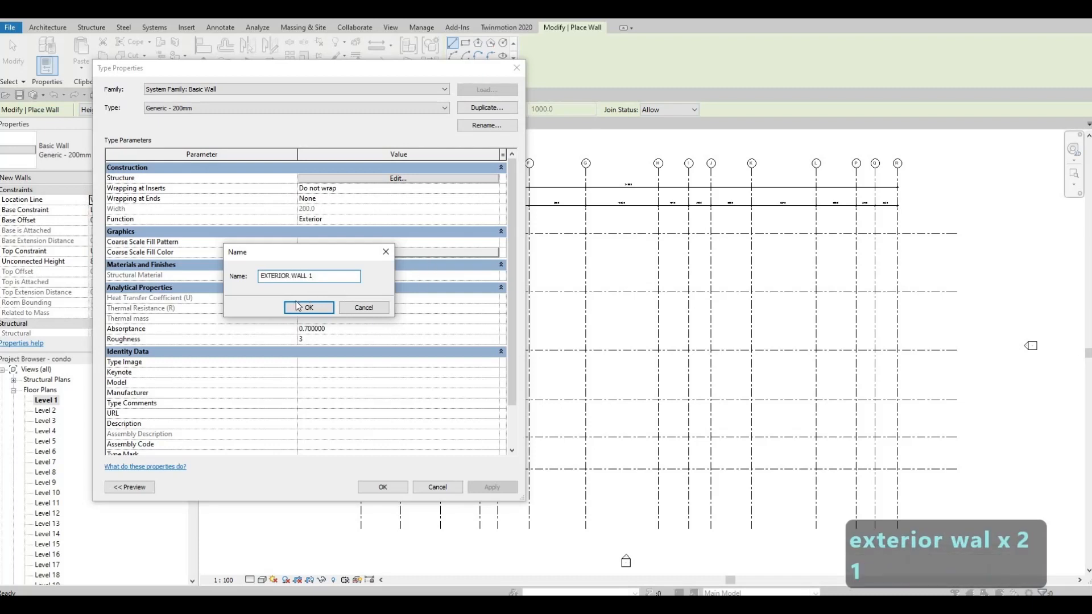
left_click(298, 307)
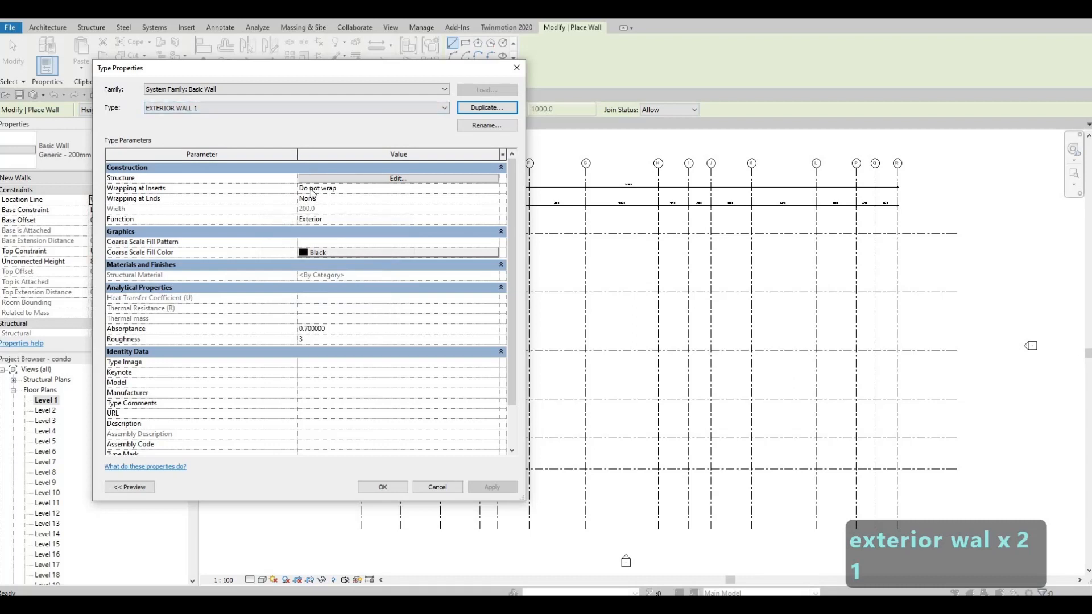
Set the structure layer's material to Clad - White in the wall assembly and apply the type
left_click(386, 178)
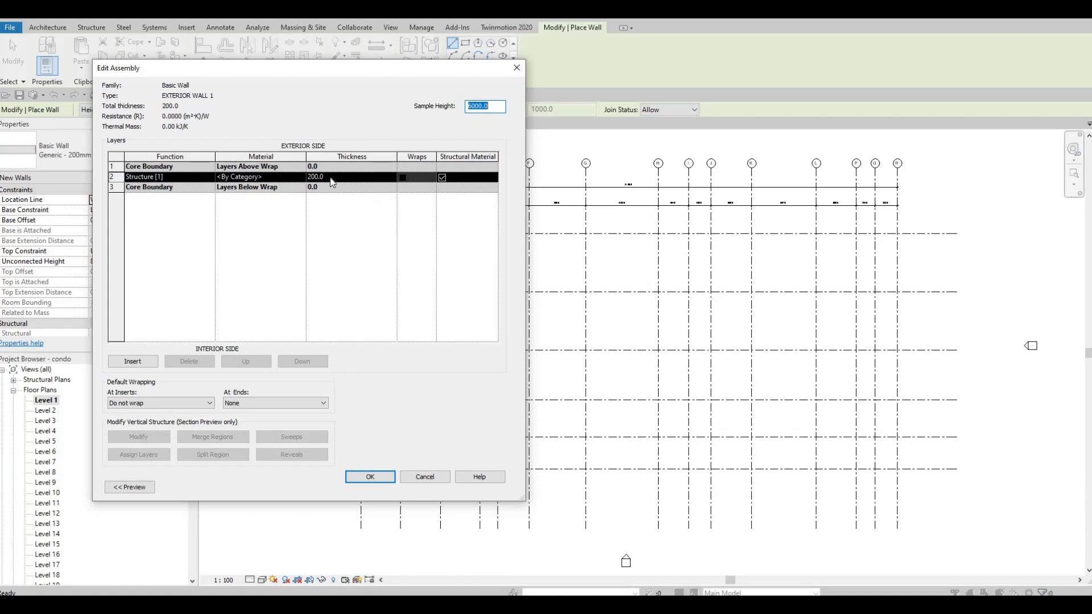
left_click(287, 178)
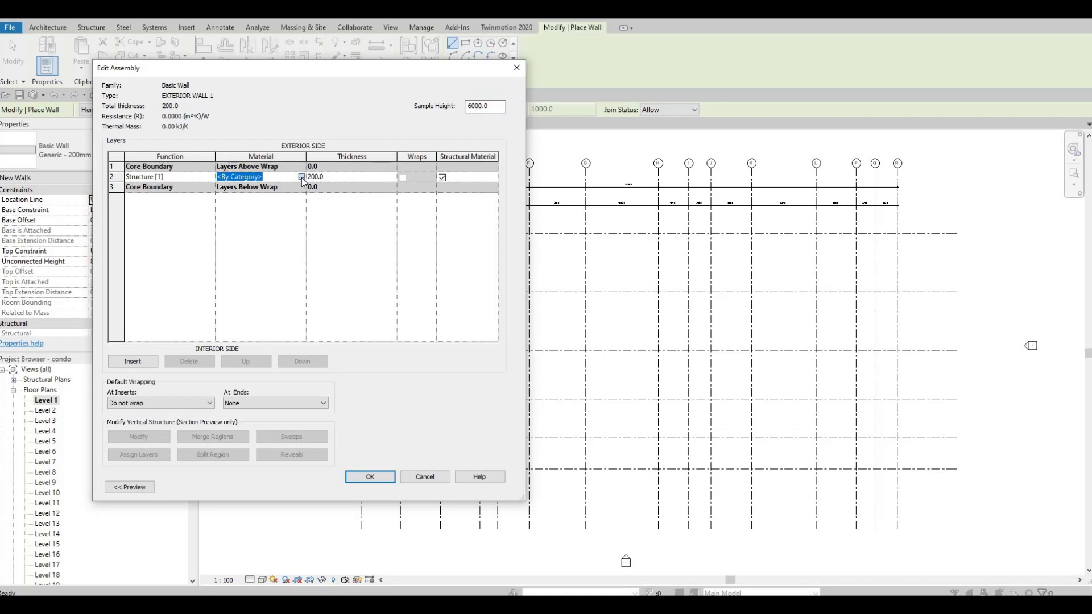
left_click(302, 177)
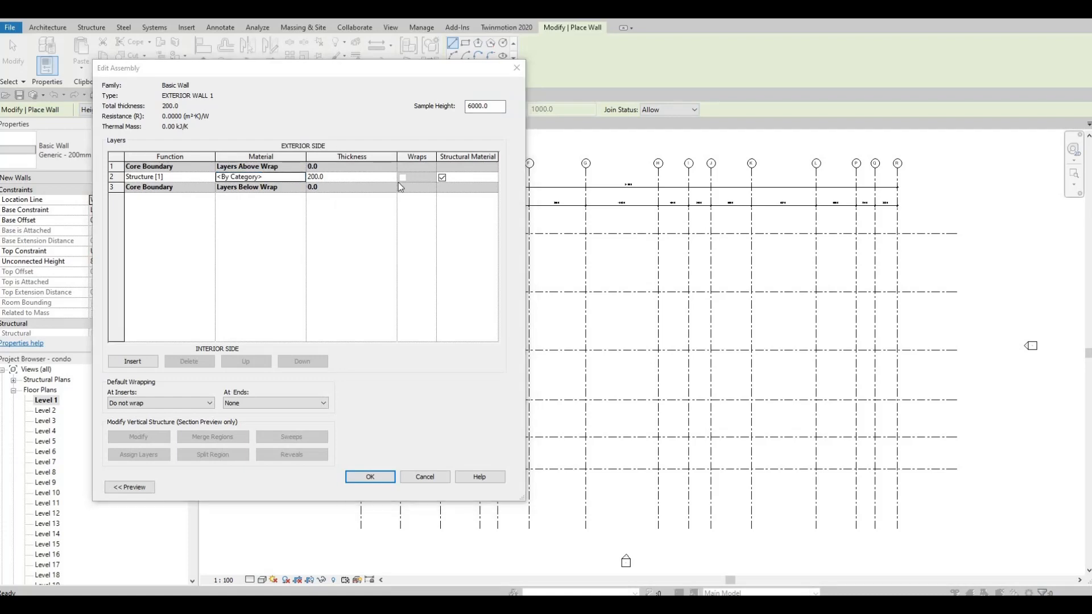
scroll(436, 234, "down", 5)
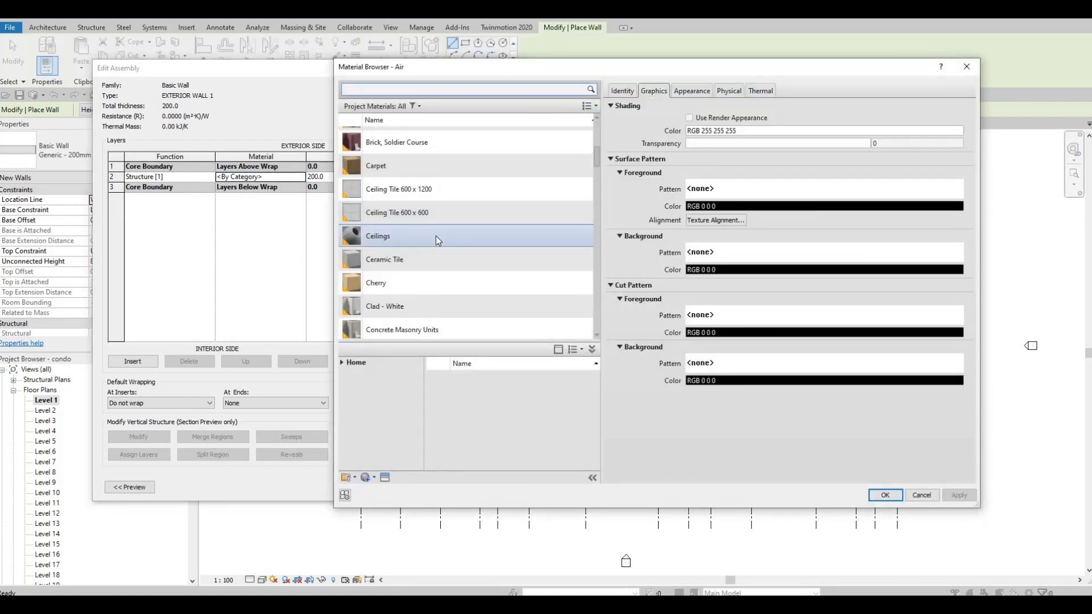
left_click(392, 313)
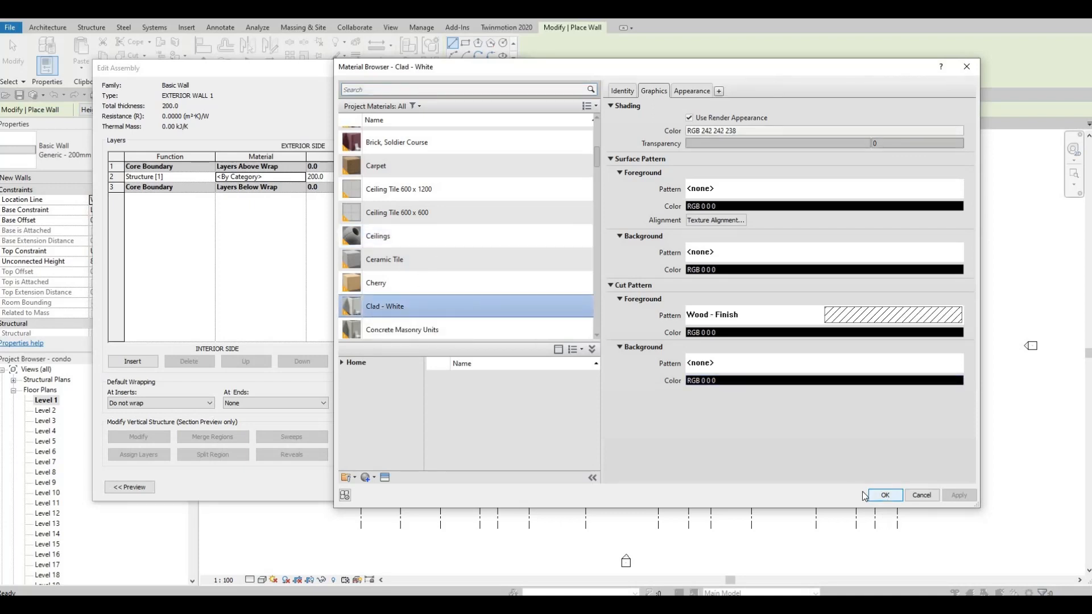
left_click(886, 497)
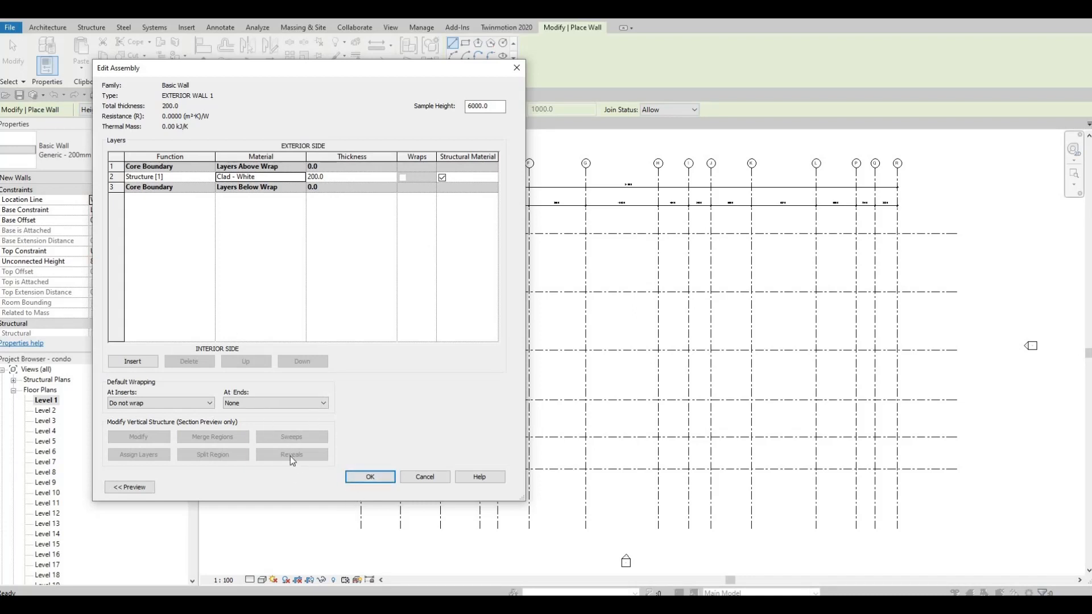
left_click(355, 479)
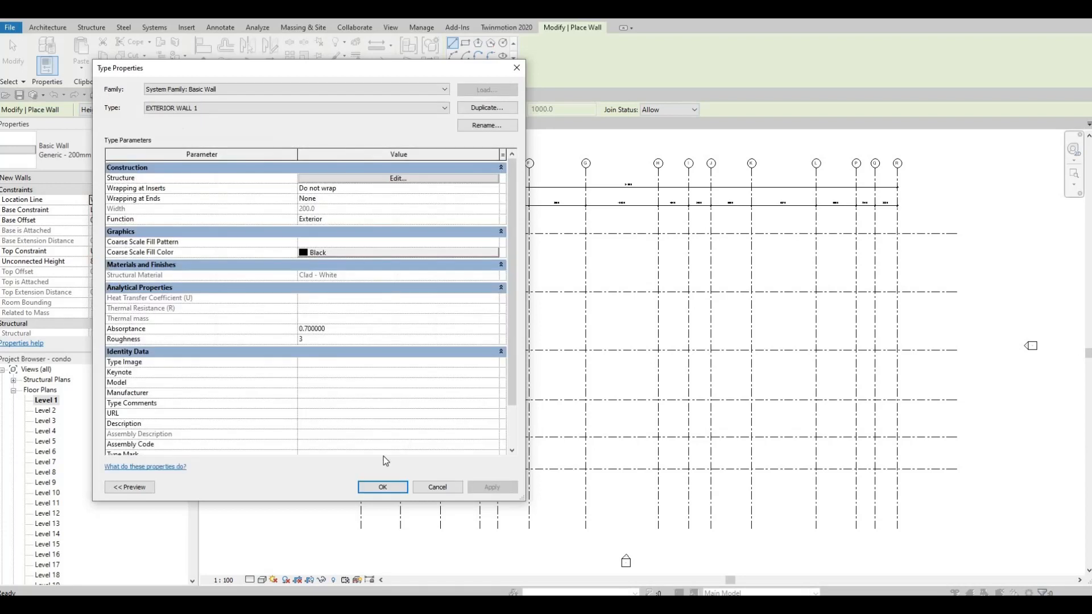
left_click(383, 487)
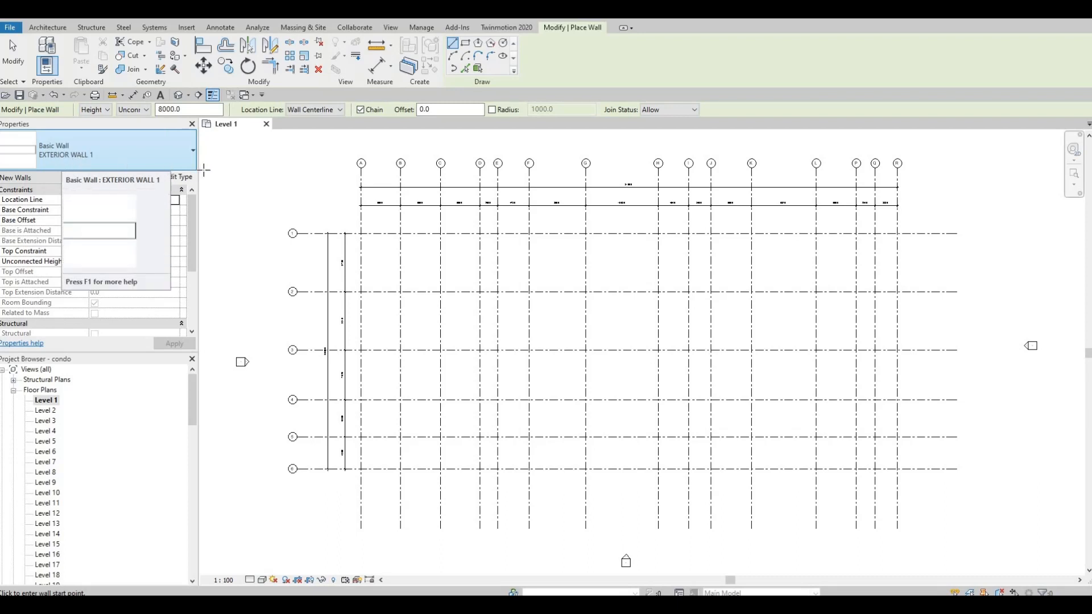
left_click(139, 110)
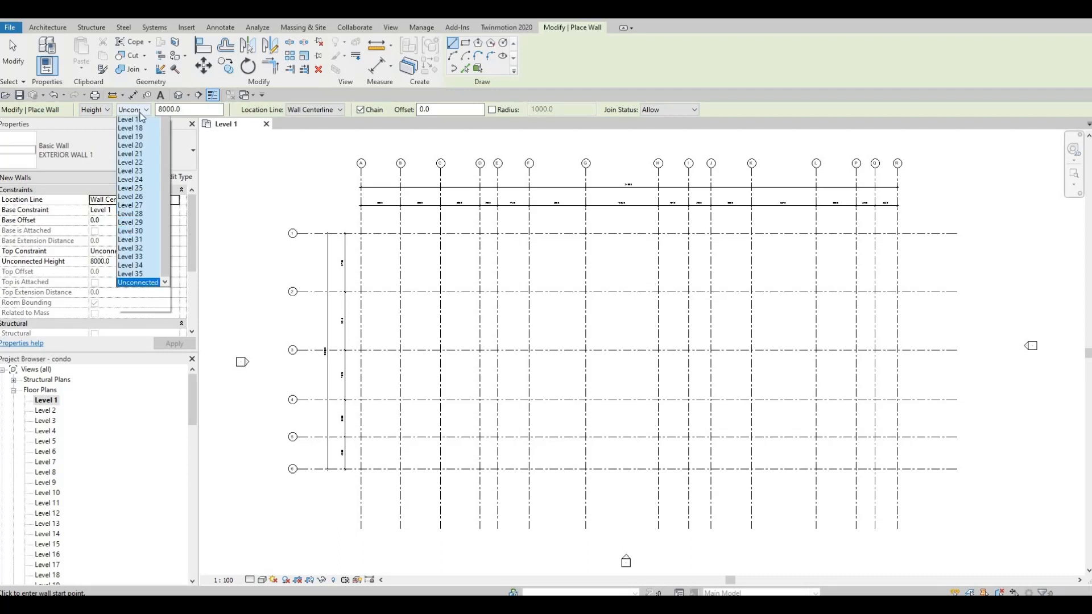
scroll(149, 285, "up", 2)
scroll(148, 273, "up", 2)
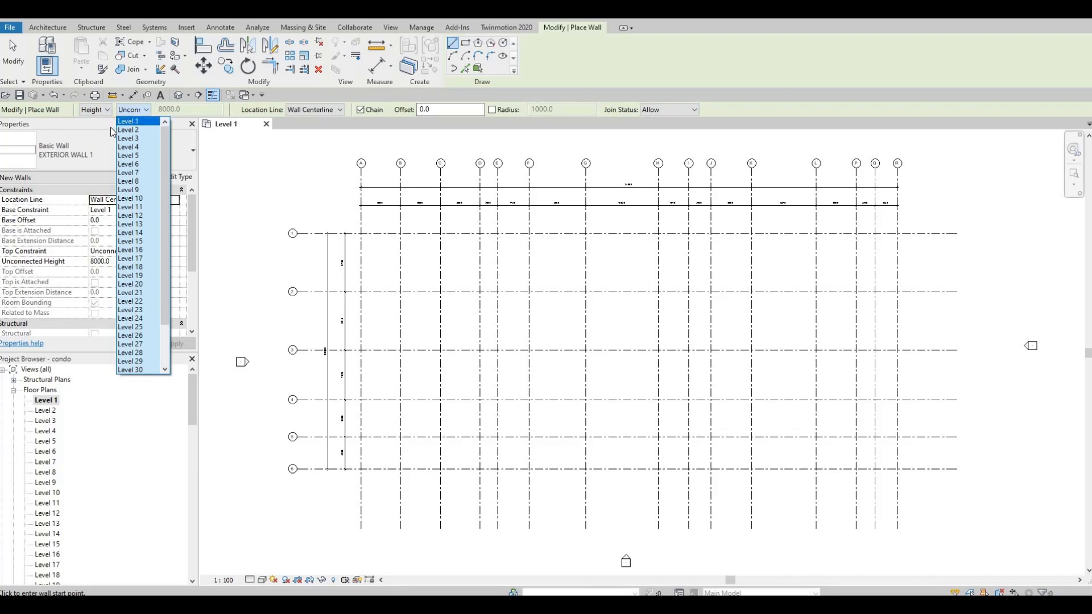
key("Escape")
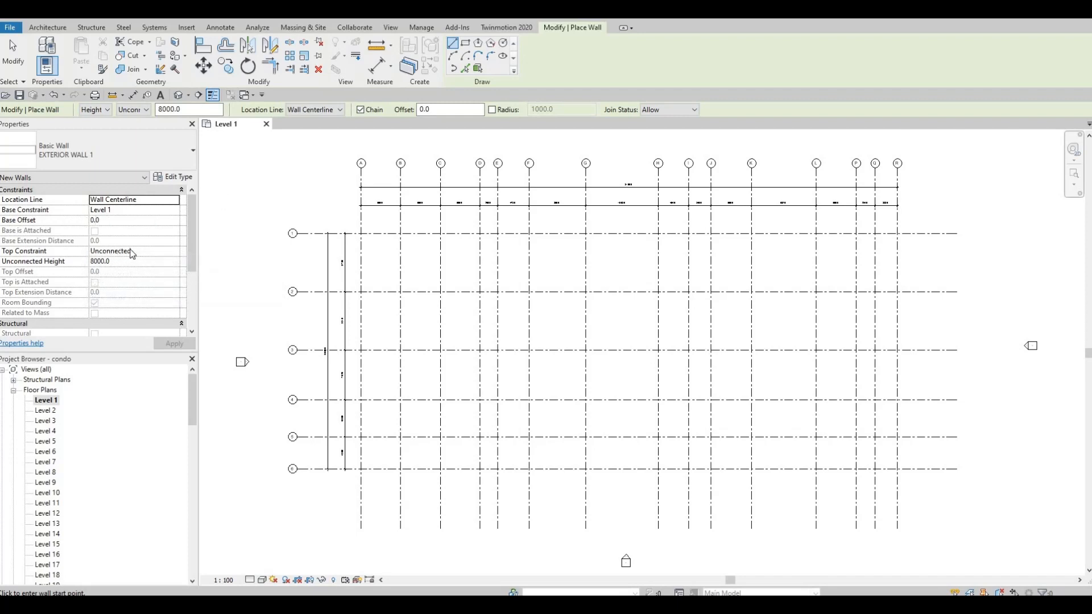
Set the wall's top constraint to Up to level: Level 2
left_click(181, 252)
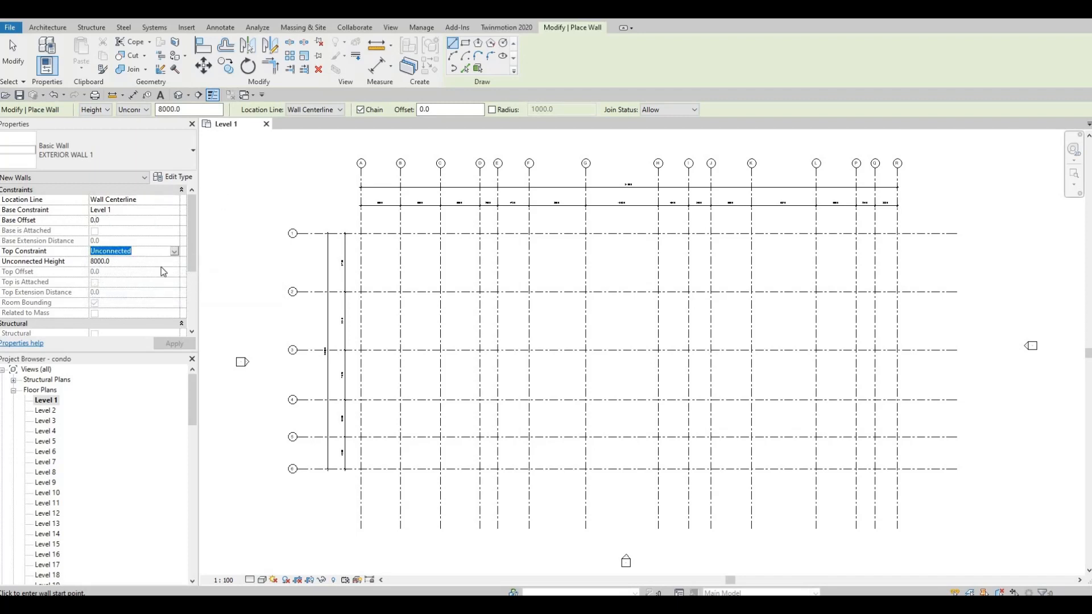
left_click(174, 251)
left_click(132, 278)
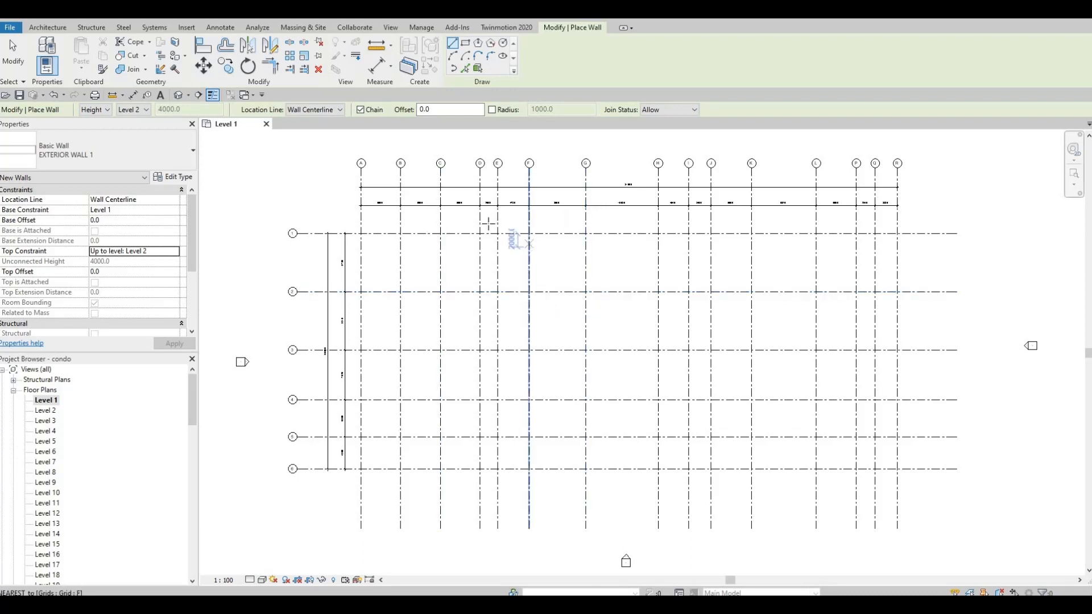
Draw a wall along grid 1 from its intersection with grid D to grid R
scroll(462, 192, "up", 4)
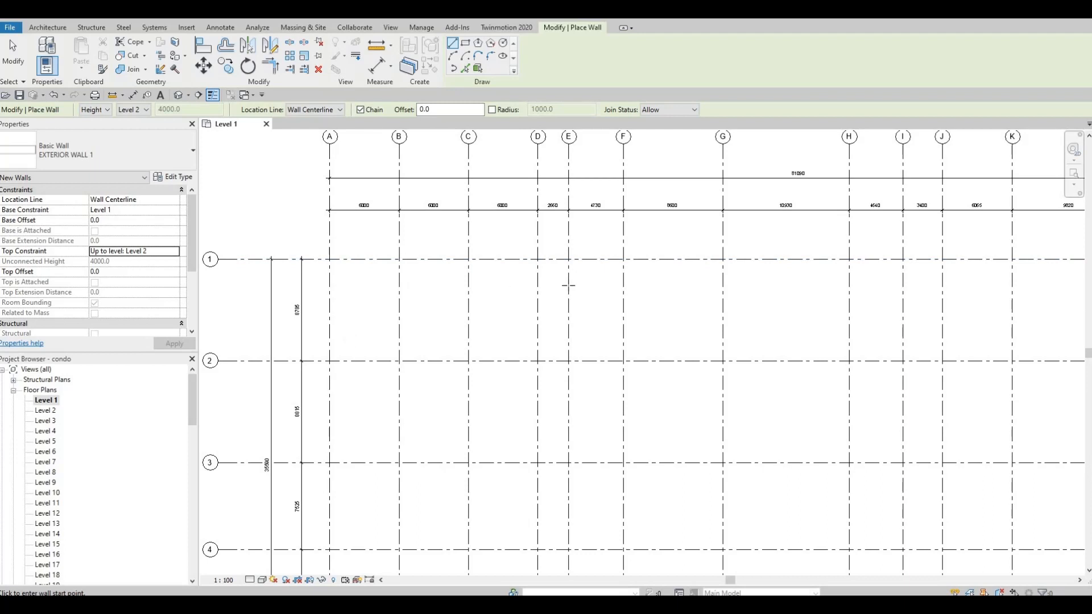
middle_click_drag(500, 289, 495, 295)
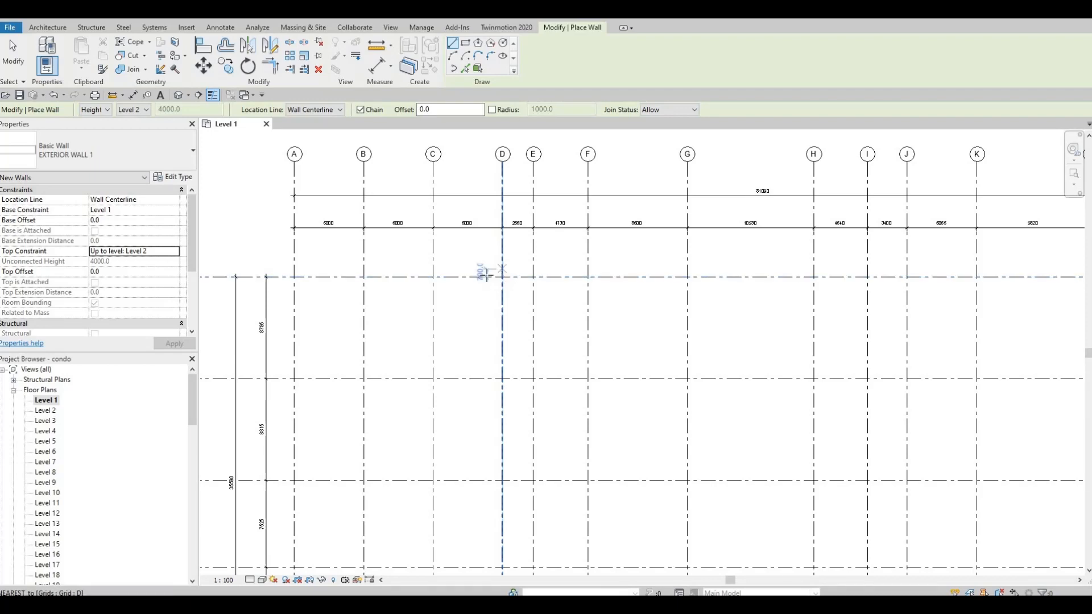
scroll(503, 277, "up", 1)
middle_click_drag(502, 277, 600, 248)
scroll(599, 249, "down", 2)
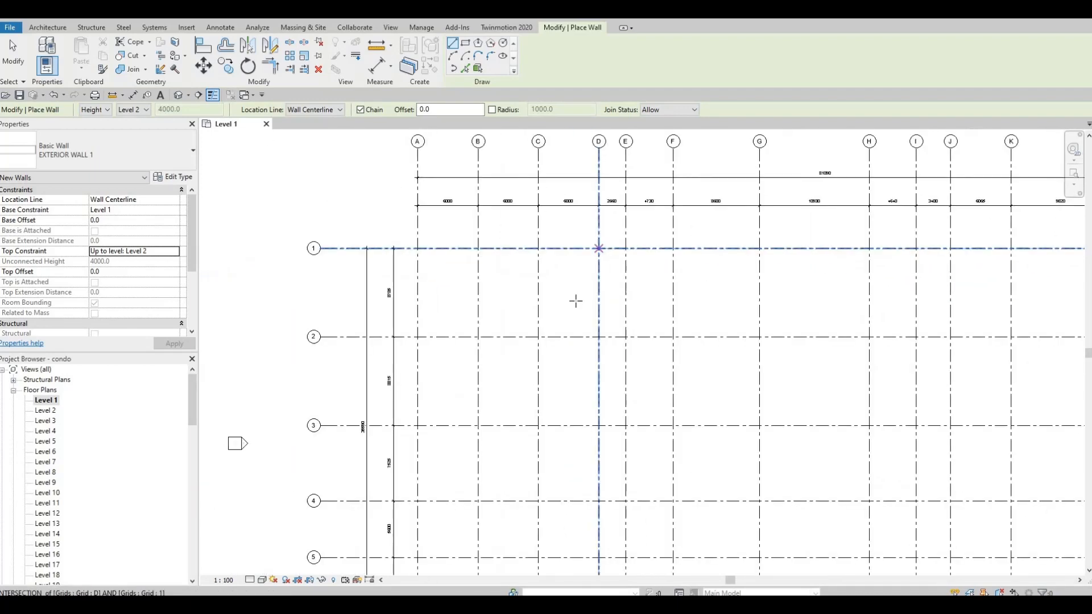
middle_click_drag(576, 301, 556, 370)
left_click(579, 316)
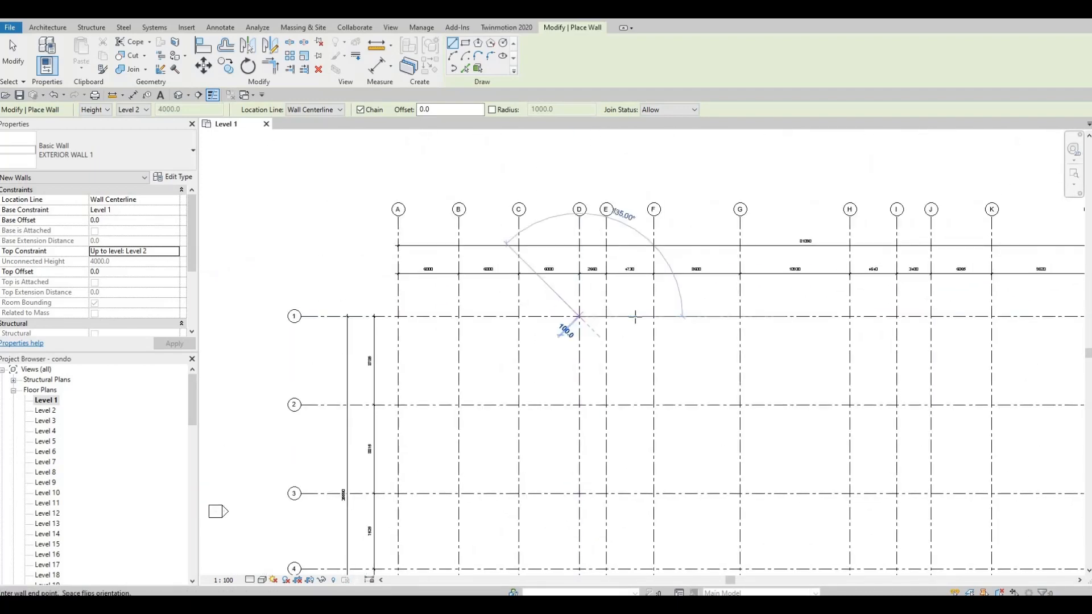
middle_click_drag(636, 316, 608, 283)
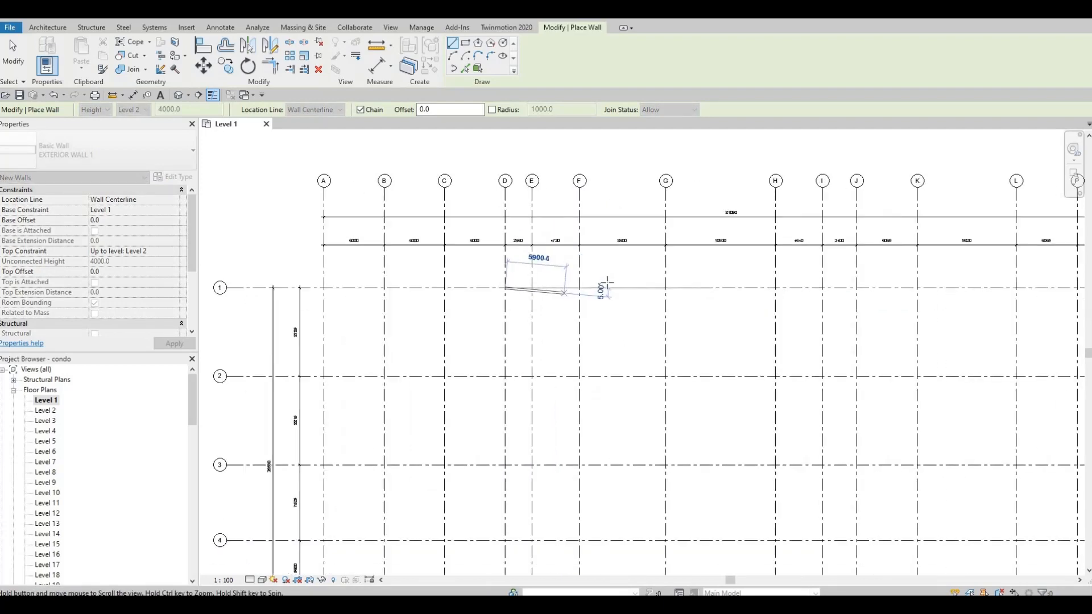
scroll(591, 283, "down", 1)
middle_click_drag(824, 285, 707, 281)
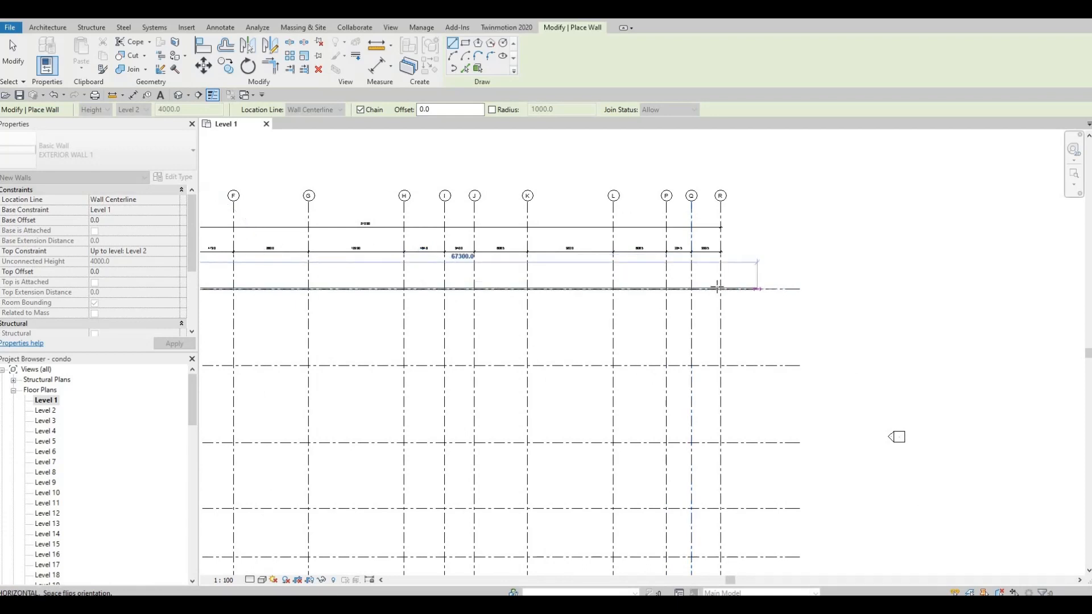
scroll(718, 287, "up", 3)
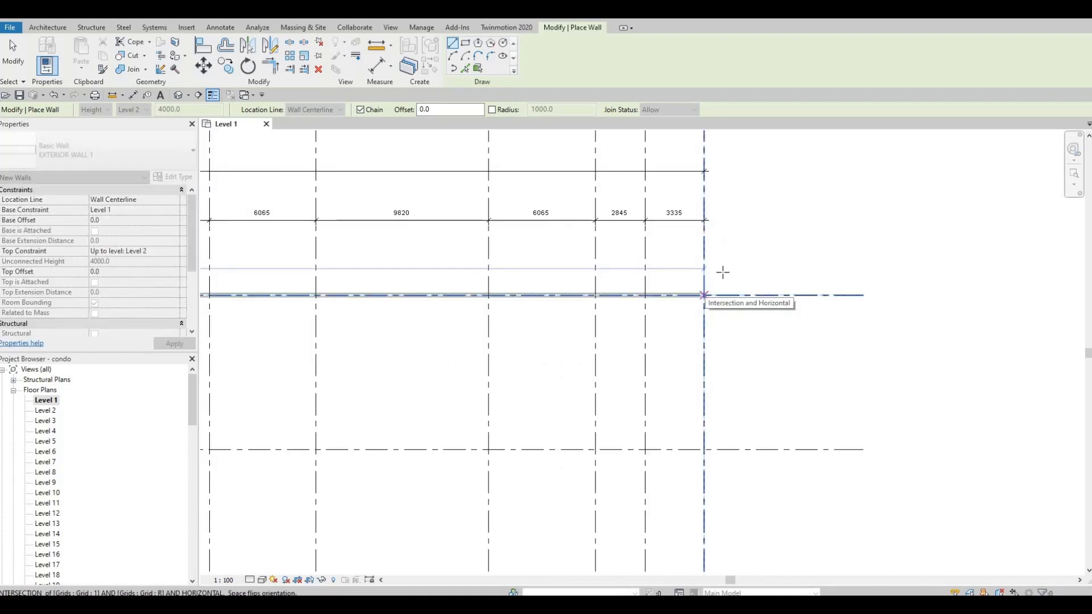
left_click(723, 272)
Continue the wall down grid R from grid 1 to its intersection with grid 6
middle_click_drag(711, 245, 711, 380)
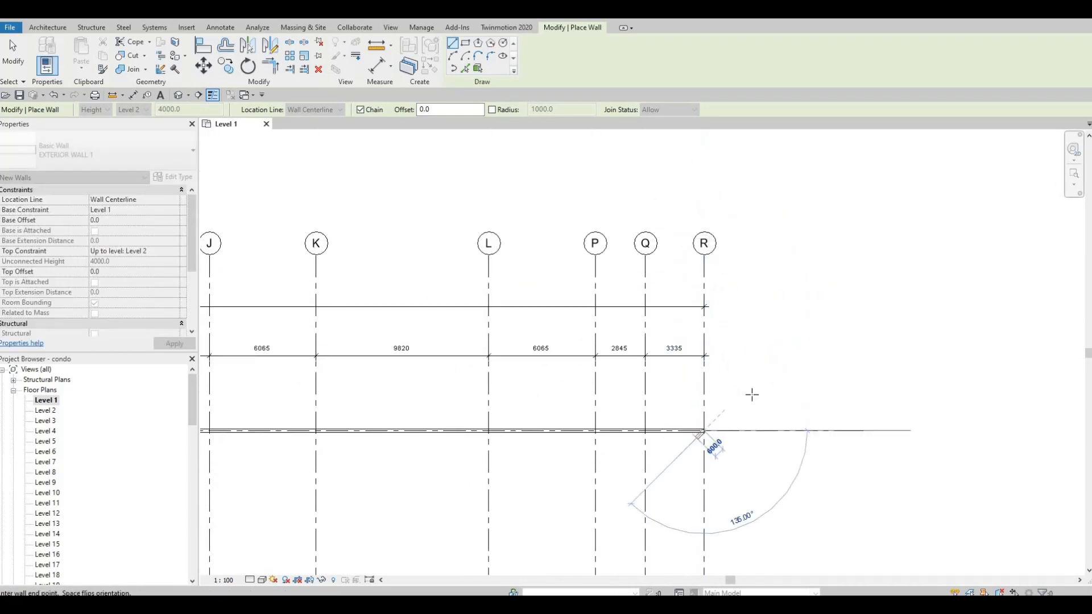
scroll(745, 410, "down", 1)
middle_click_drag(730, 529, 744, 376)
scroll(718, 398, "down", 2)
middle_click_drag(736, 328, 736, 212)
middle_click_drag(738, 462, 741, 339)
scroll(733, 454, "down", 2)
middle_click_drag(744, 397, 744, 550)
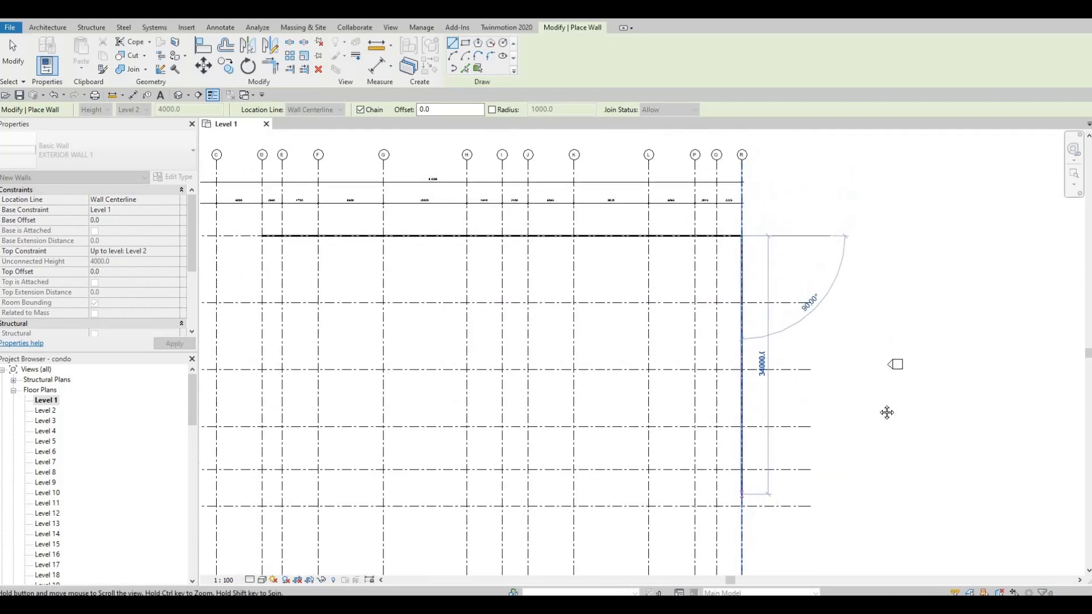
middle_click_drag(887, 413, 1041, 364)
middle_click_drag(894, 414, 996, 413)
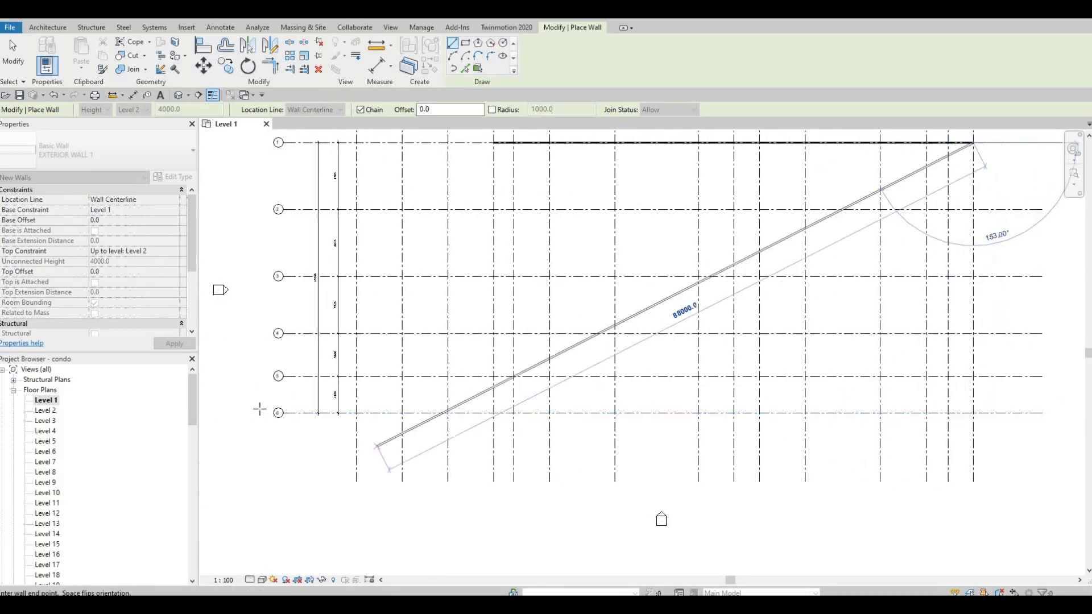
scroll(259, 410, "up", 4)
scroll(717, 371, "down", 2)
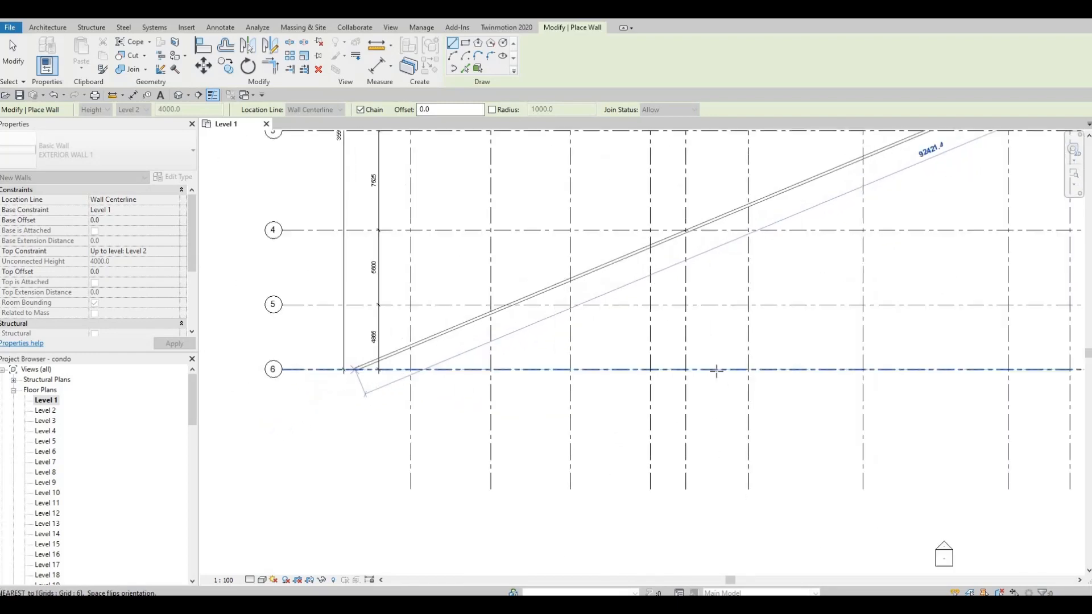
scroll(716, 370, "down", 1)
middle_click_drag(919, 411, 507, 397)
middle_click_drag(756, 381, 584, 364)
scroll(806, 313, "up", 4)
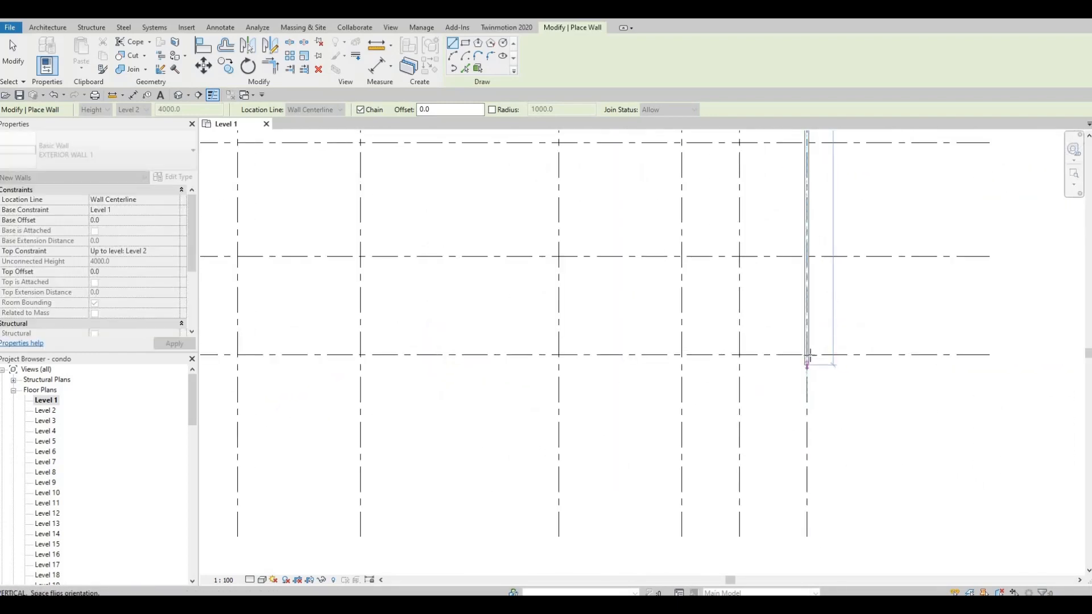
left_click(806, 355)
Continue the wall along grid 6 from grid R to its intersection with grid J
middle_click_drag(771, 324, 887, 285)
middle_click_drag(353, 449, 368, 422)
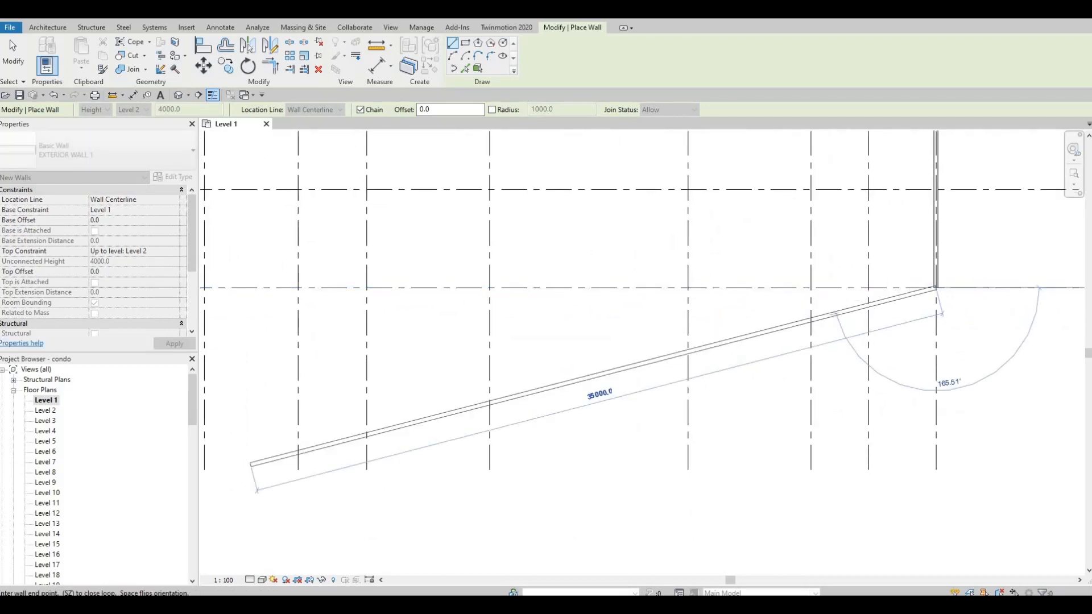
scroll(594, 392, "down", 3)
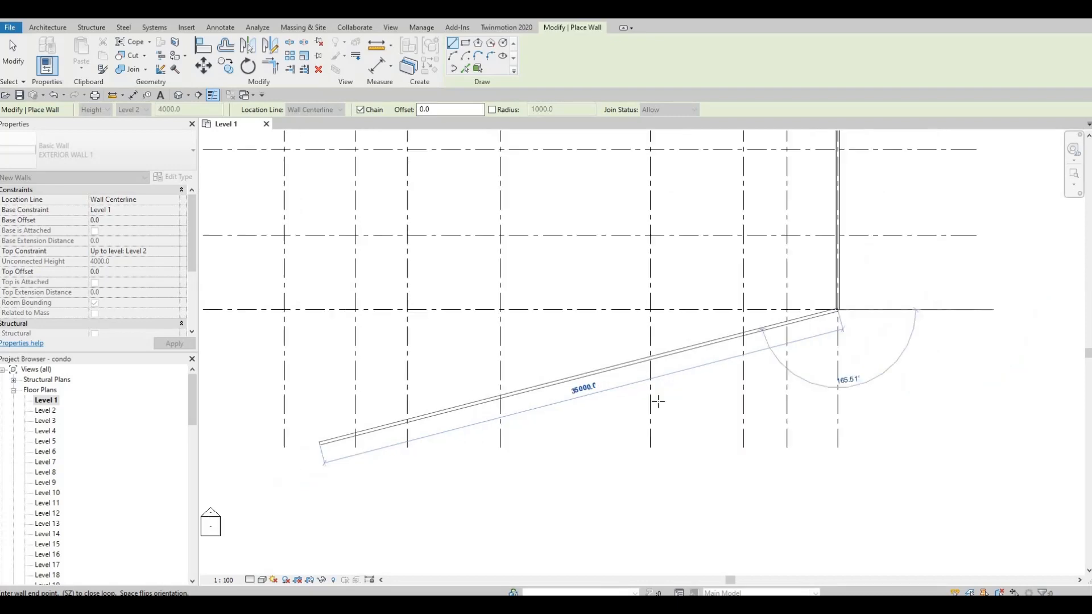
middle_click_drag(487, 395, 527, 467)
scroll(570, 407, "down", 6)
scroll(523, 458, "up", 3)
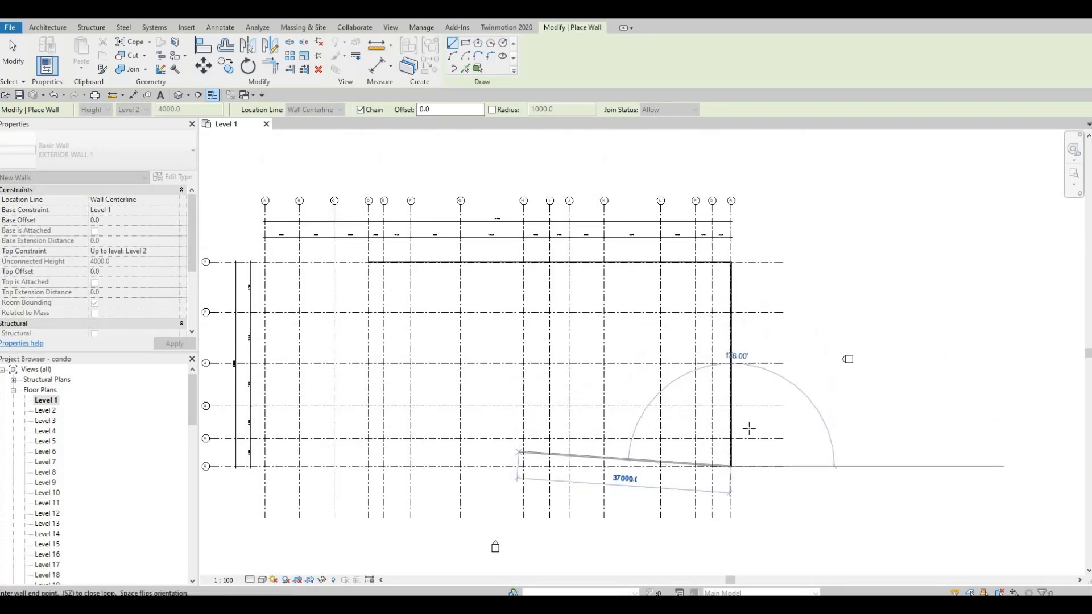
scroll(715, 435, "up", 1)
middle_click_drag(691, 414, 691, 403)
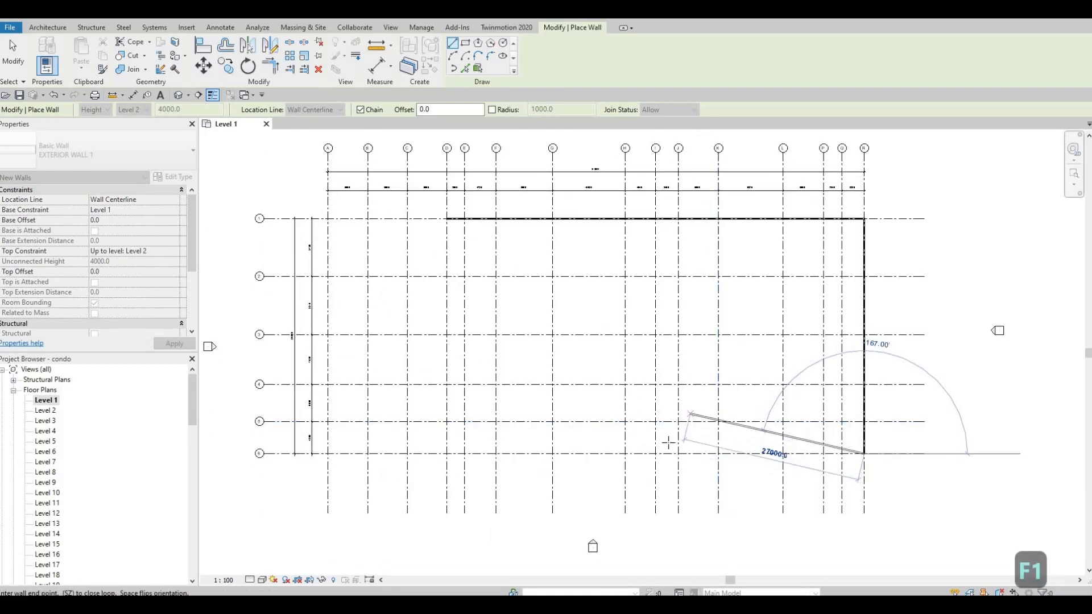
scroll(677, 453, "up", 1)
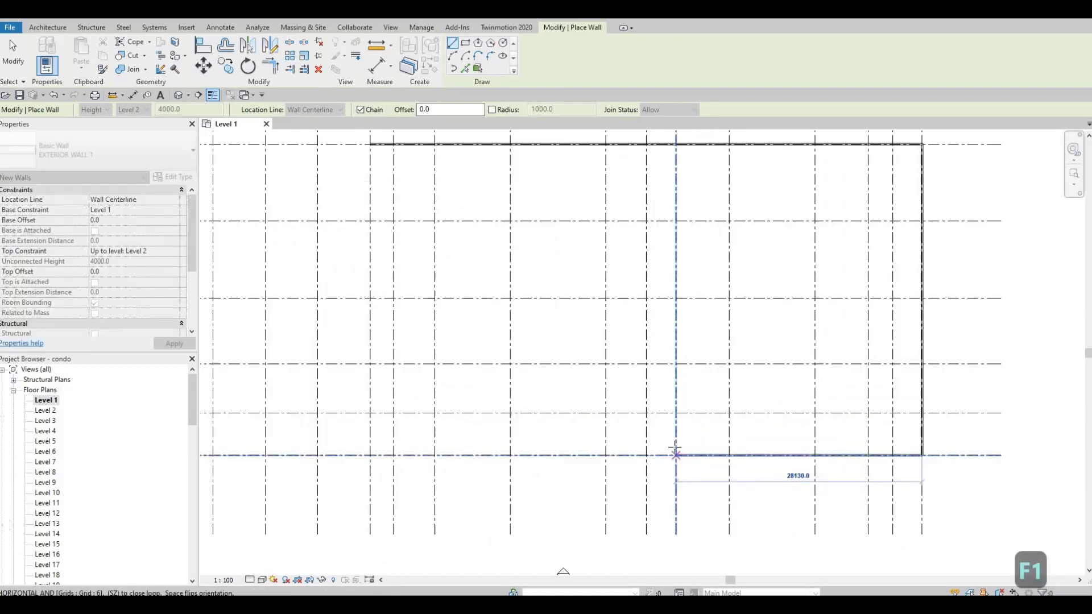
scroll(675, 449, "down", 2)
scroll(676, 451, "up", 2)
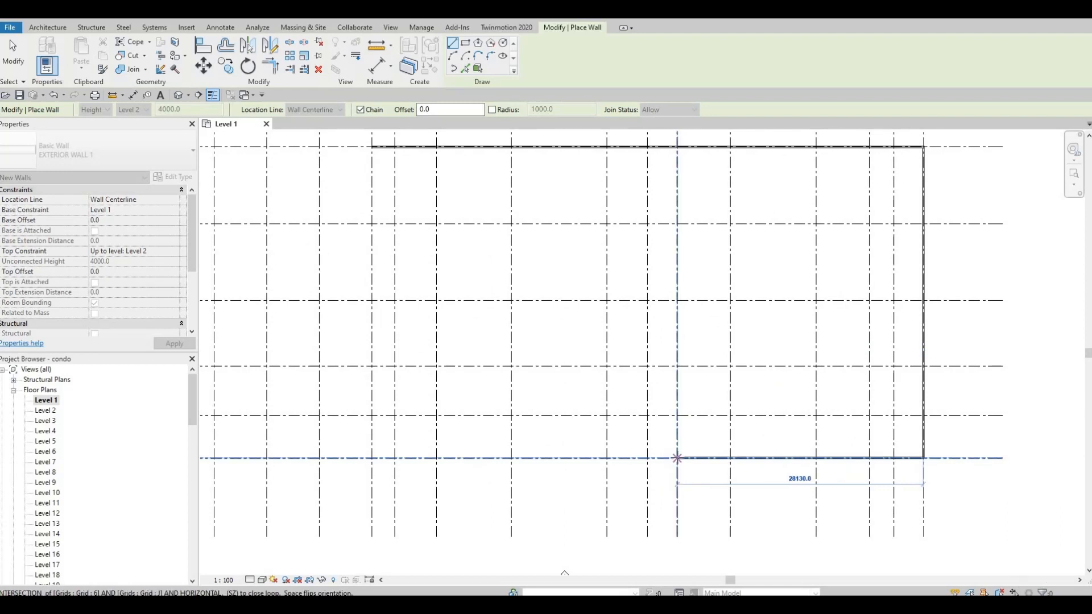
left_click(677, 458)
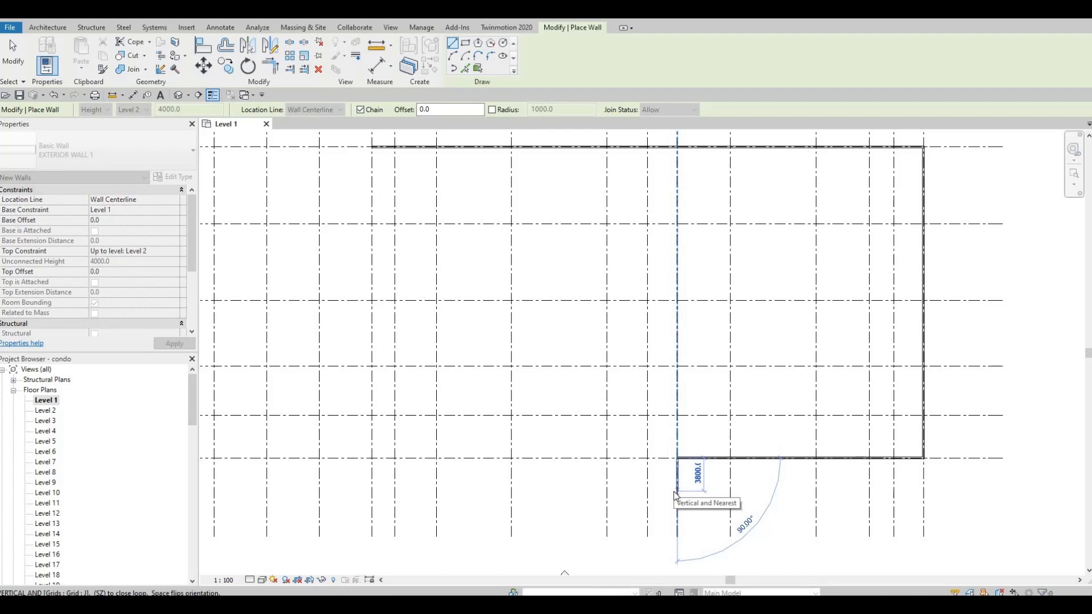
Draw a 4575 mm wall straight down from the grid J and grid 6 intersection
type("45")
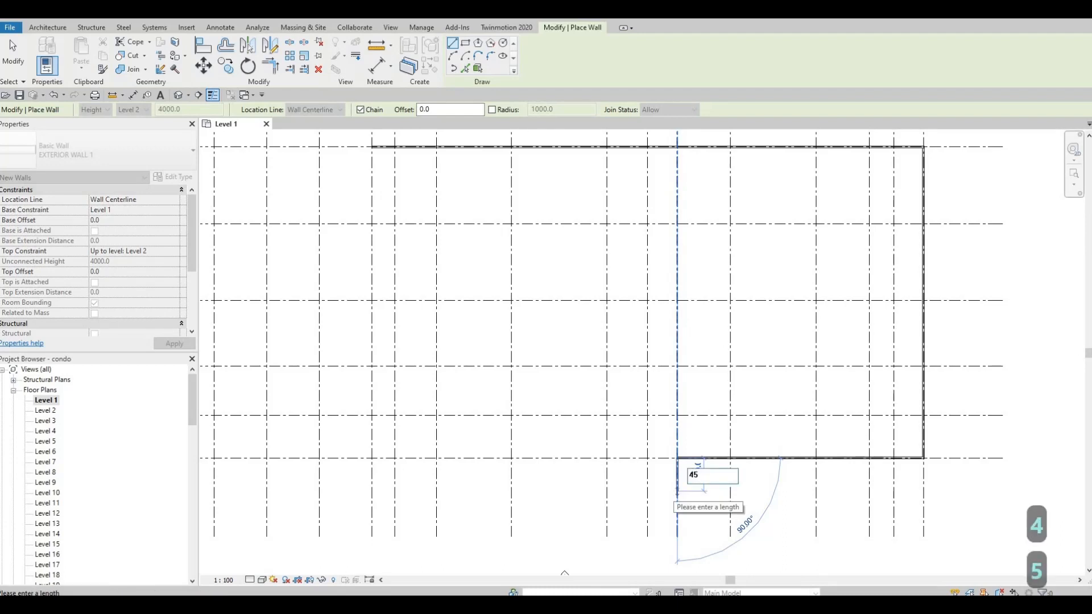
type("75")
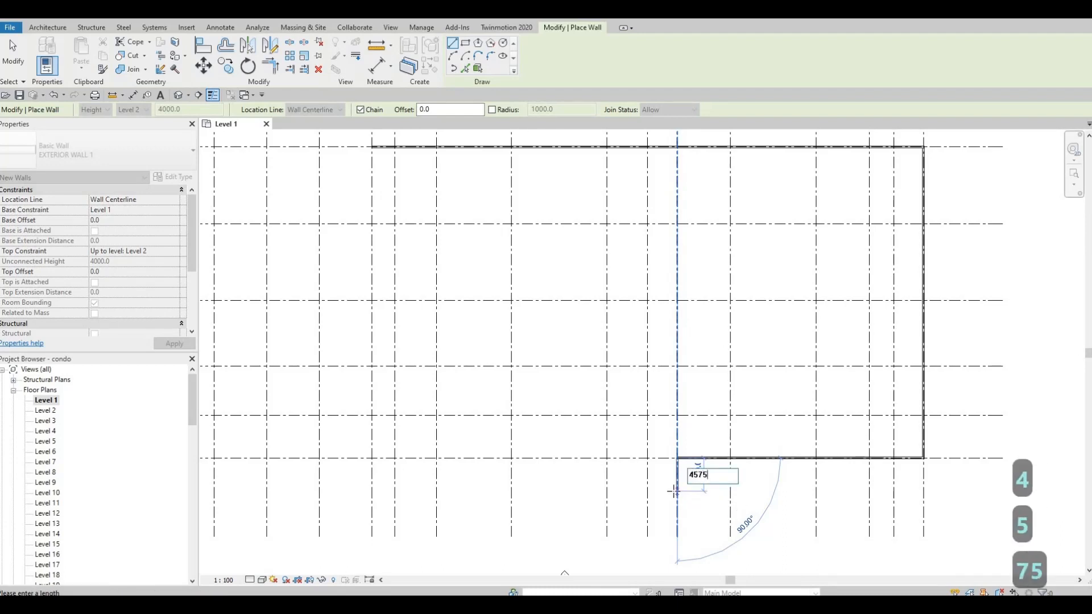
key("Return")
Continue the wall horizontally to the left until it lines up with grid H
middle_click_drag(625, 503, 733, 480)
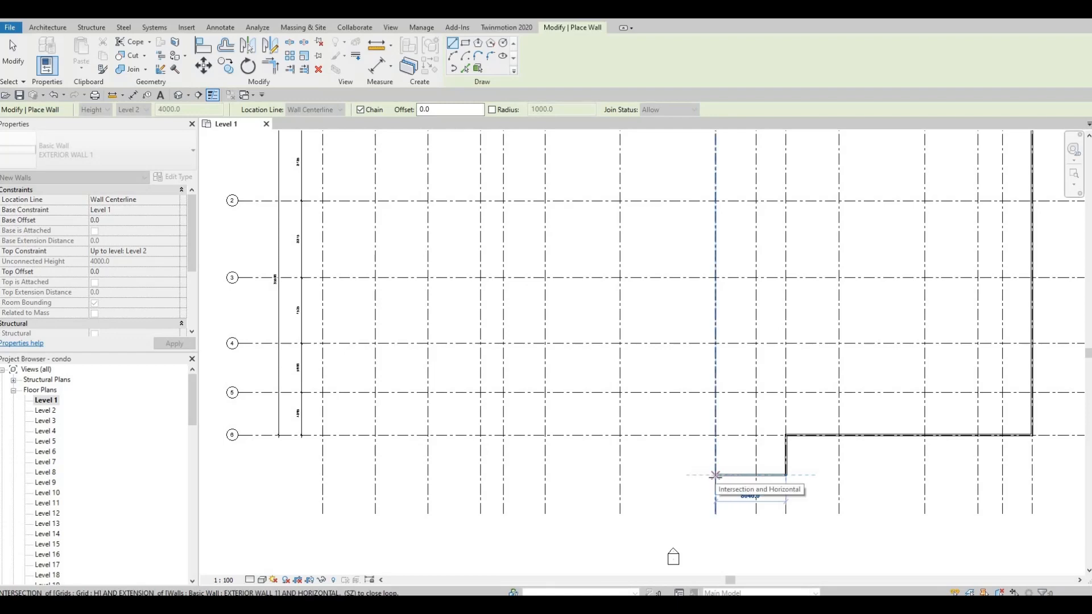
scroll(715, 476, "down", 3)
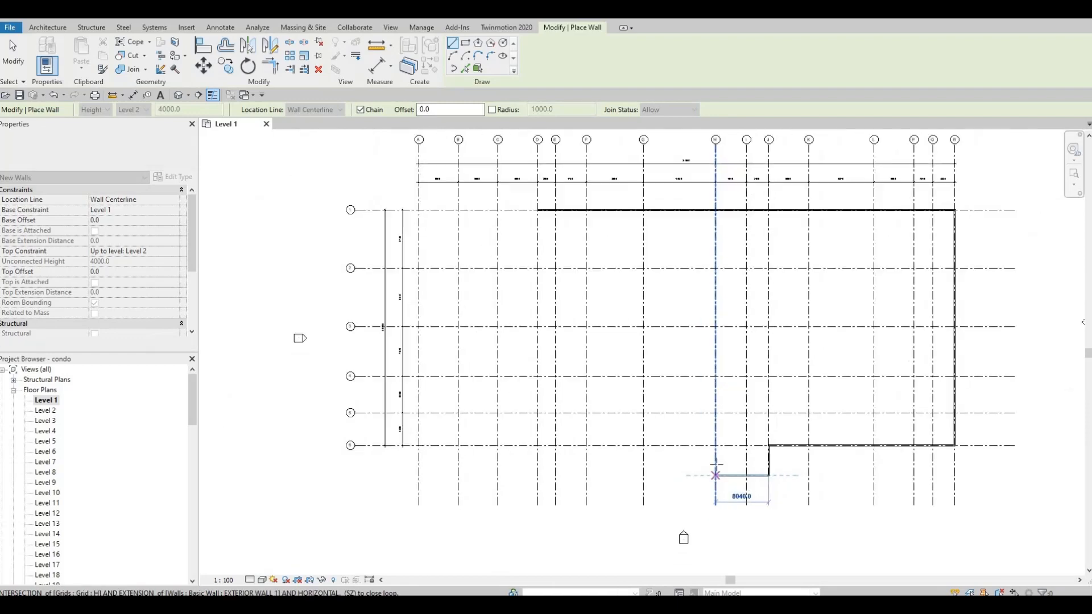
scroll(715, 475, "up", 2)
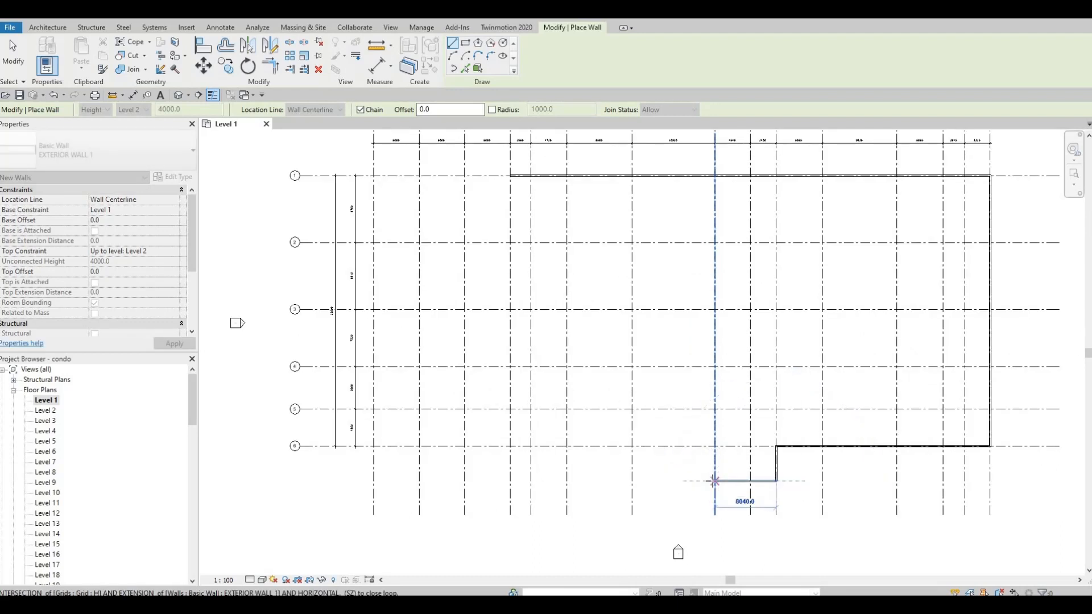
left_click(715, 480)
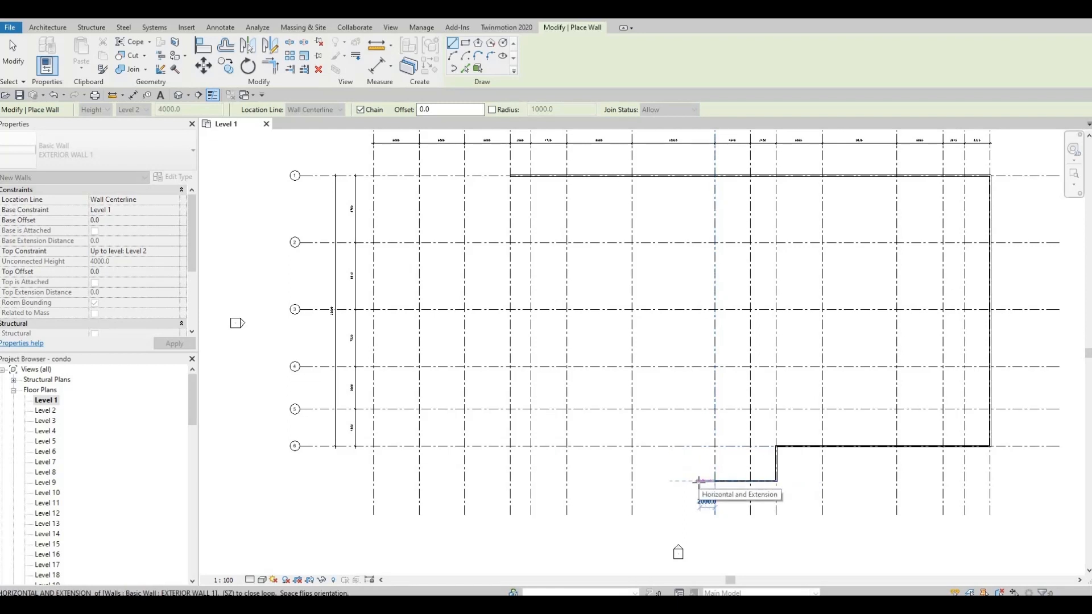
Extend the wall a further 3200 mm horizontally to the left past grid H
scroll(595, 472, "up", 2)
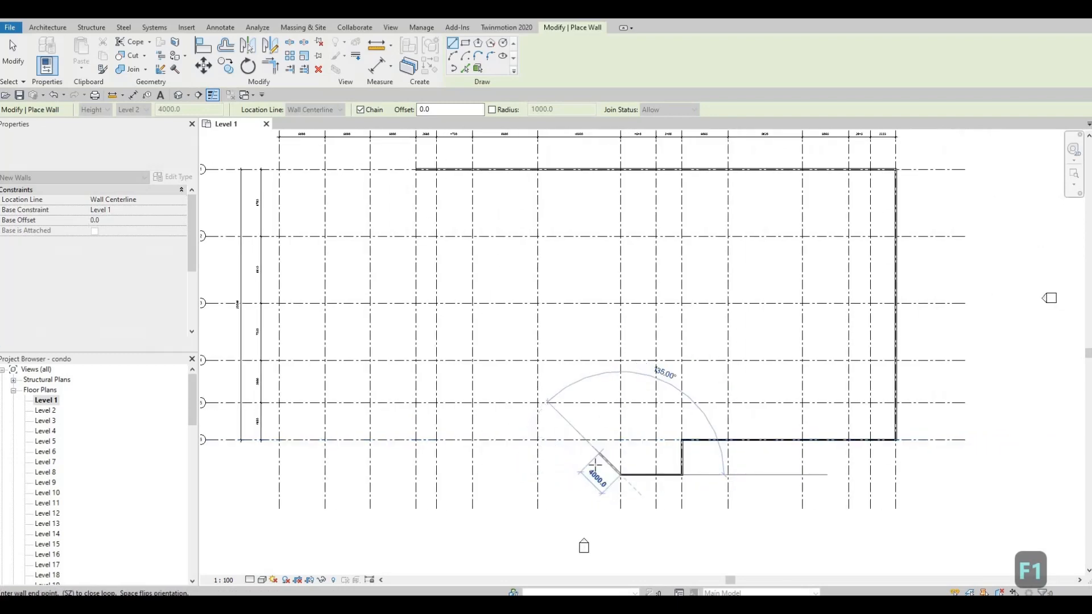
scroll(592, 470, "up", 1)
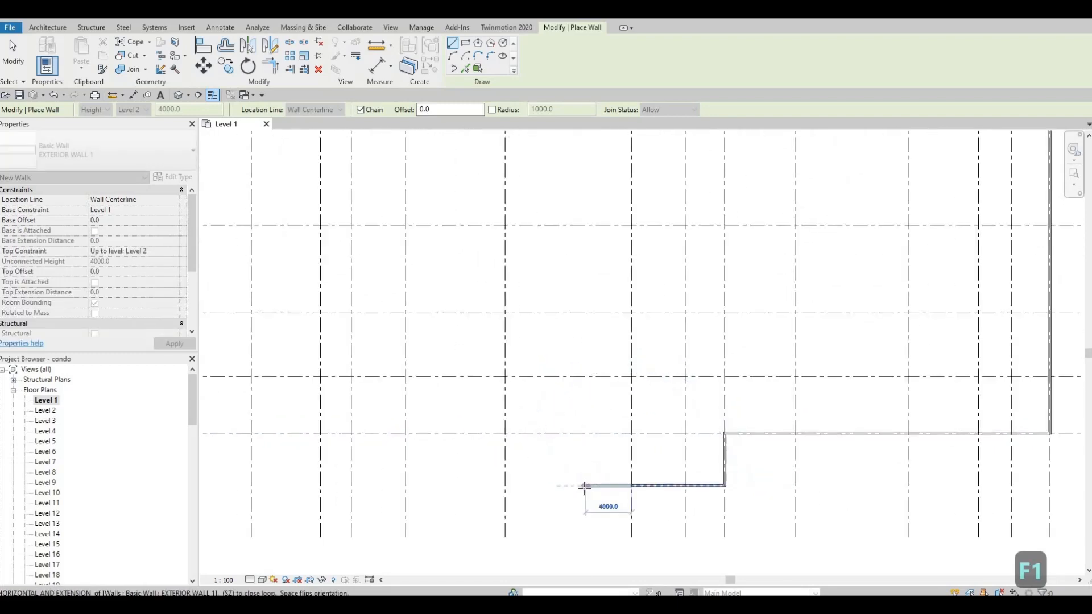
type("32000")
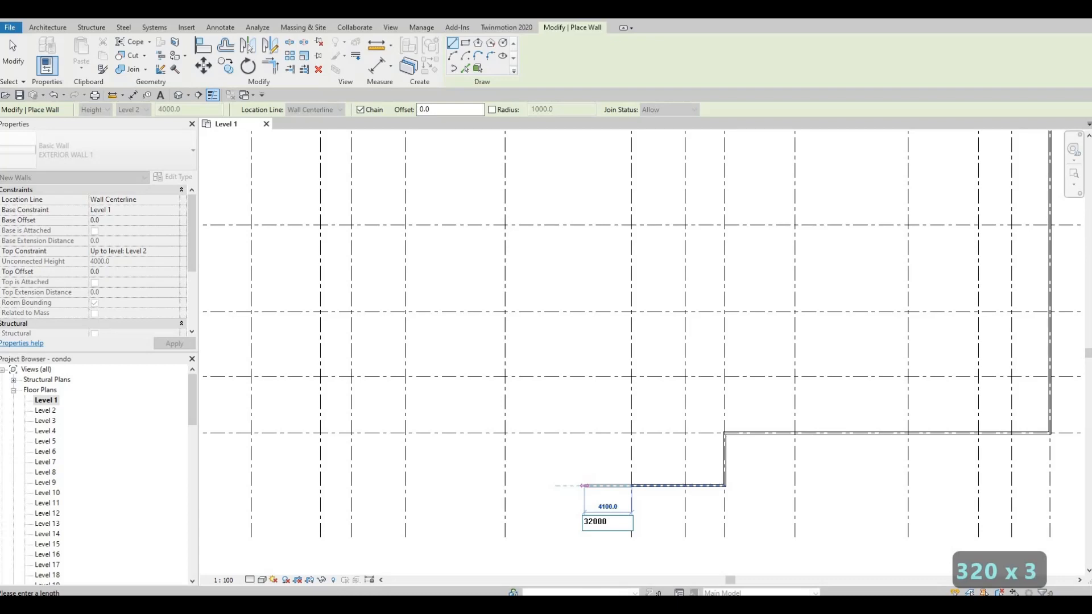
key("BackSpace")
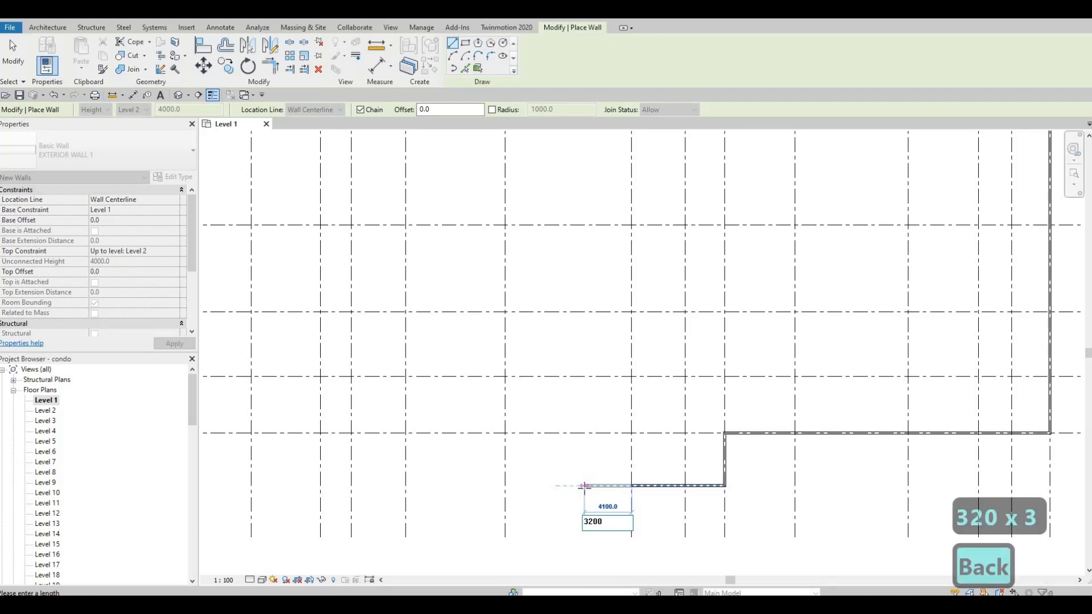
key("Return")
Draw a vertical wall from that end back up to grid 6
scroll(660, 515, "down", 1)
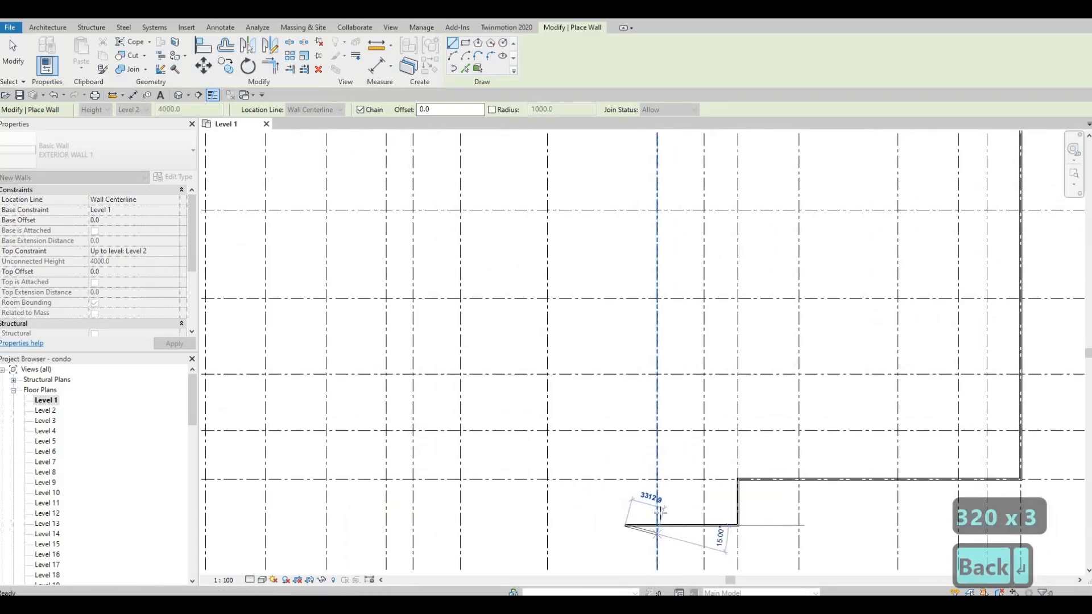
scroll(660, 513, "down", 3)
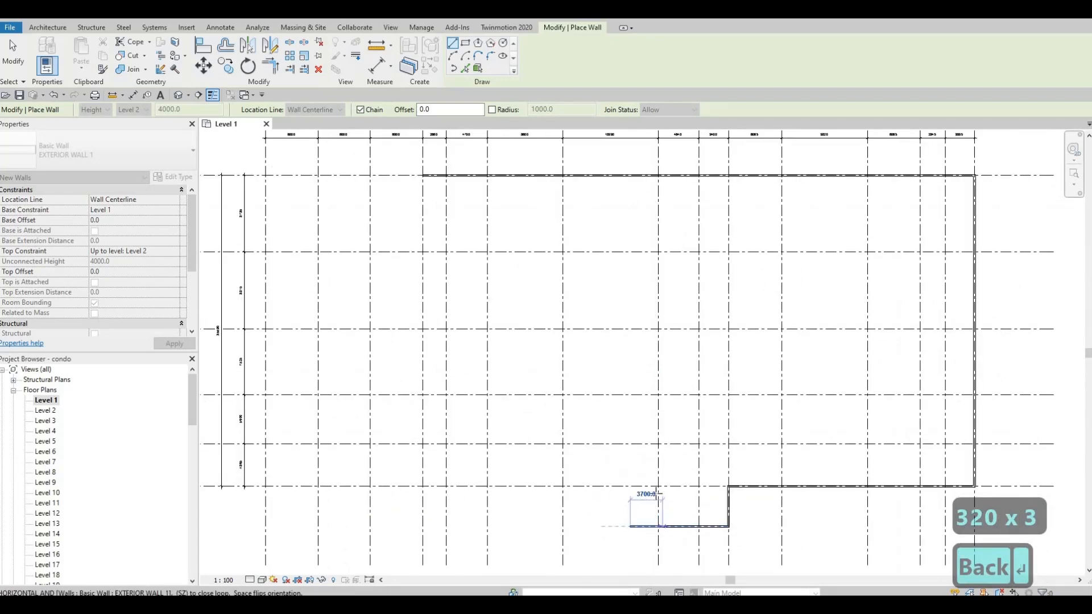
scroll(658, 517, "up", 1)
left_click(642, 521)
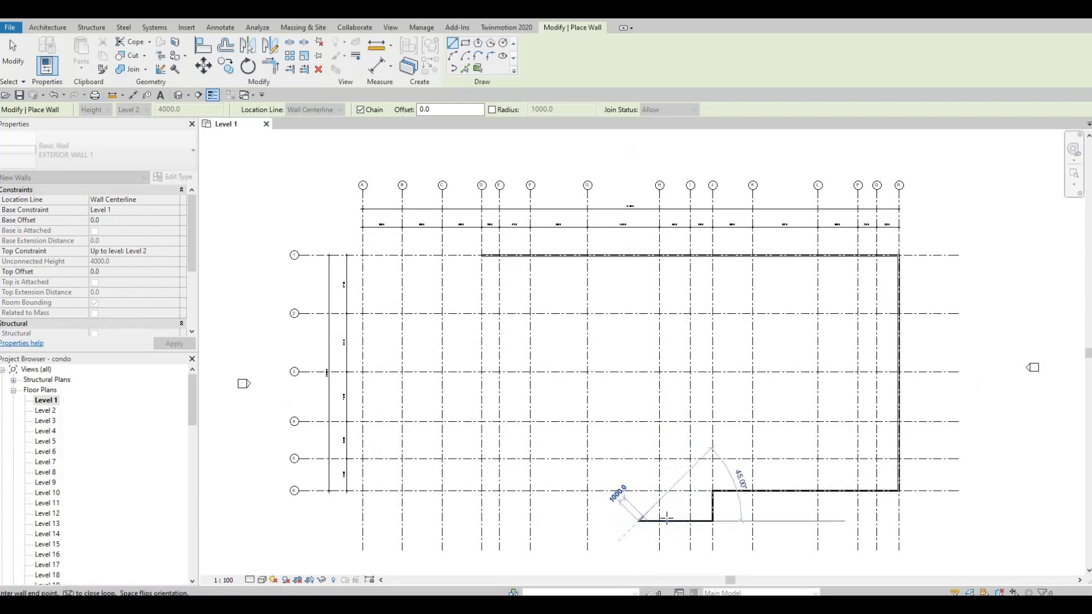
key("ctrl+z")
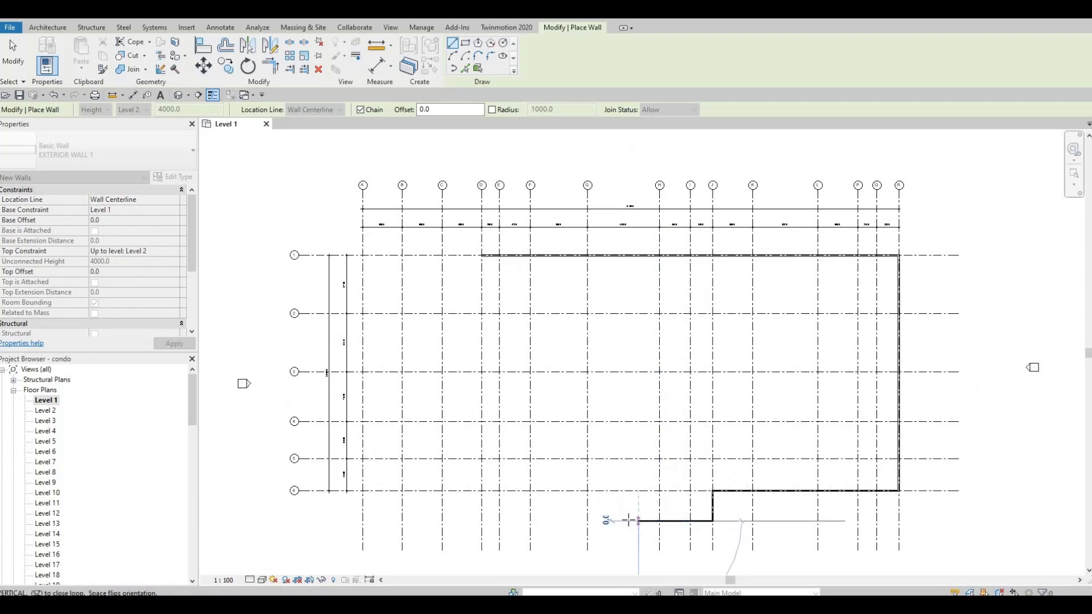
left_click(637, 489)
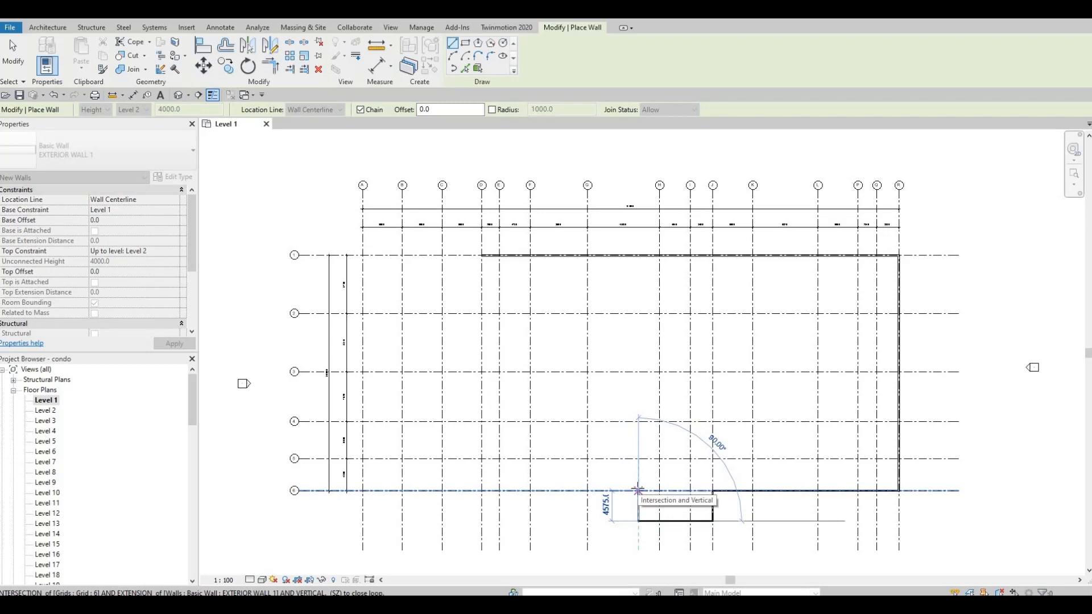
left_click(637, 491)
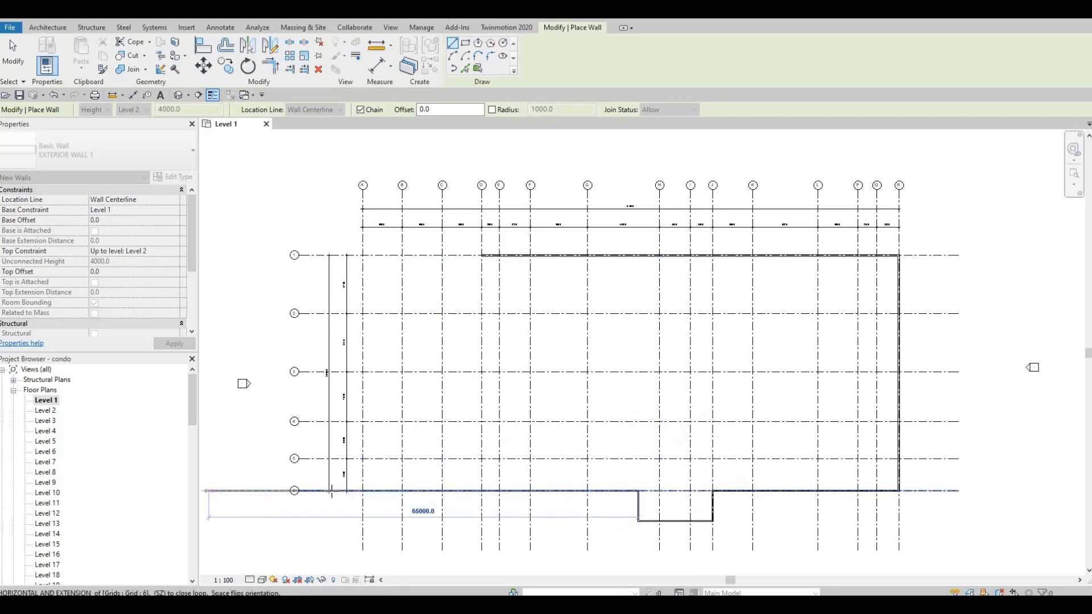
Draw a vertical wall about 3000 mm up from grid 6 at the new corner
scroll(305, 490, "up", 2)
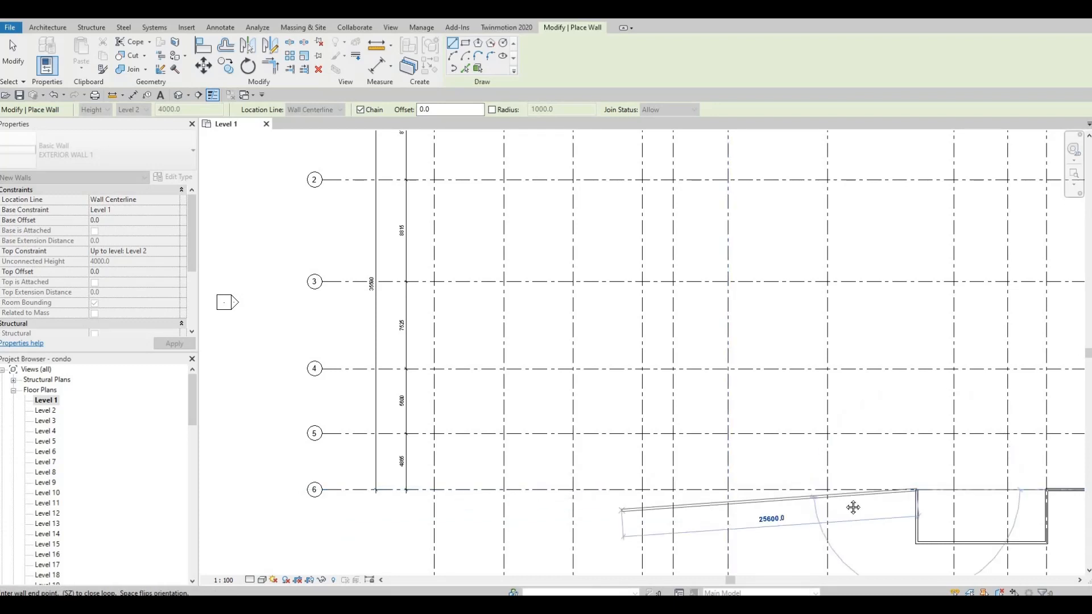
scroll(842, 503, "down", 2)
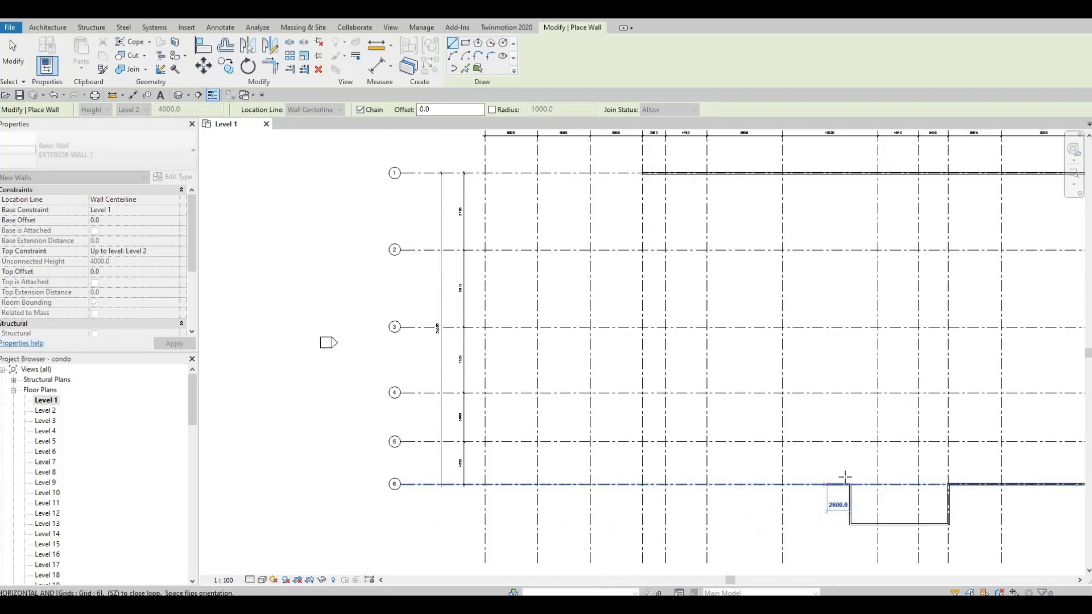
scroll(845, 477, "down", 2)
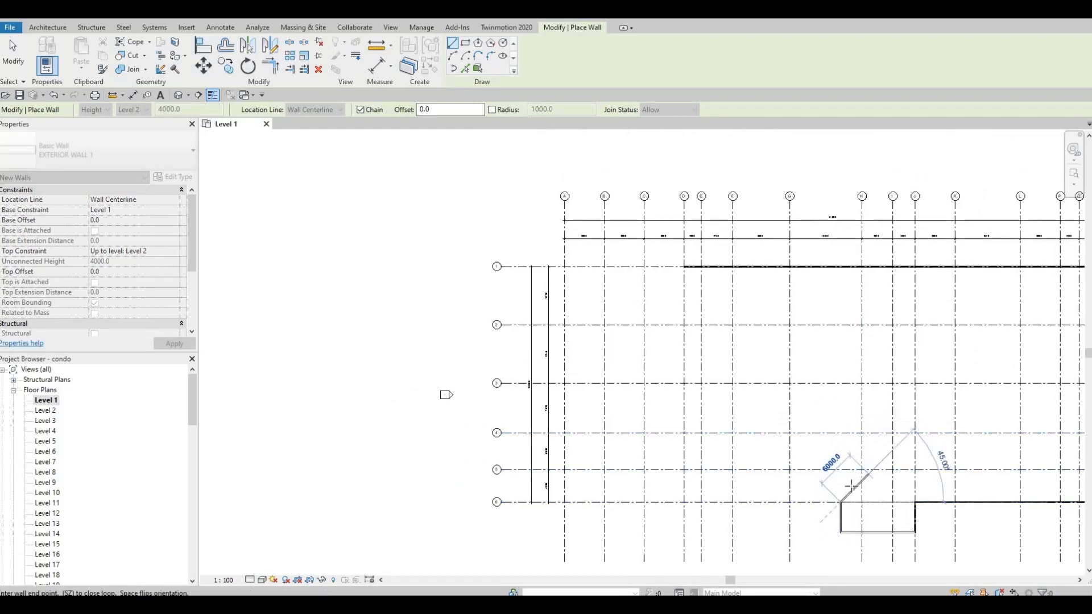
scroll(839, 485, "up", 2)
middle_click_drag(804, 541, 809, 470)
scroll(784, 558, "down", 1)
scroll(808, 475, "up", 1)
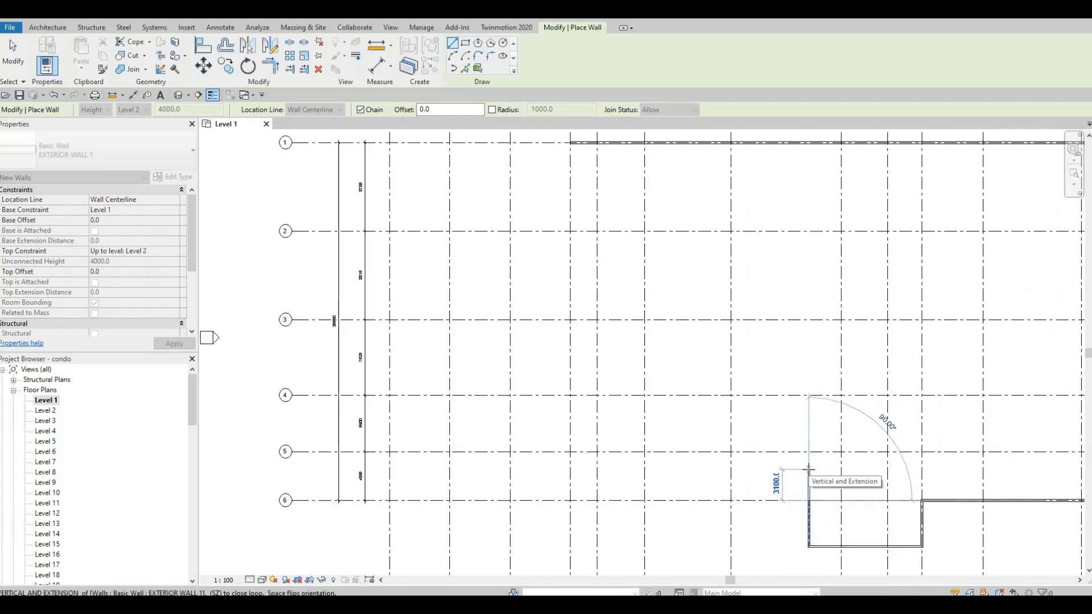
type("3000")
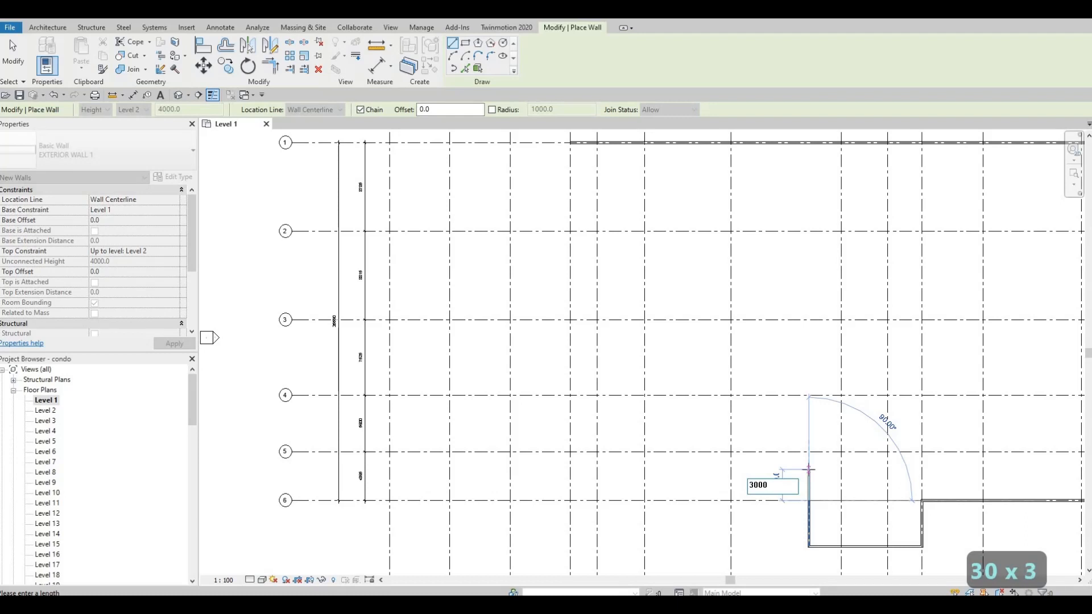
key("Return")
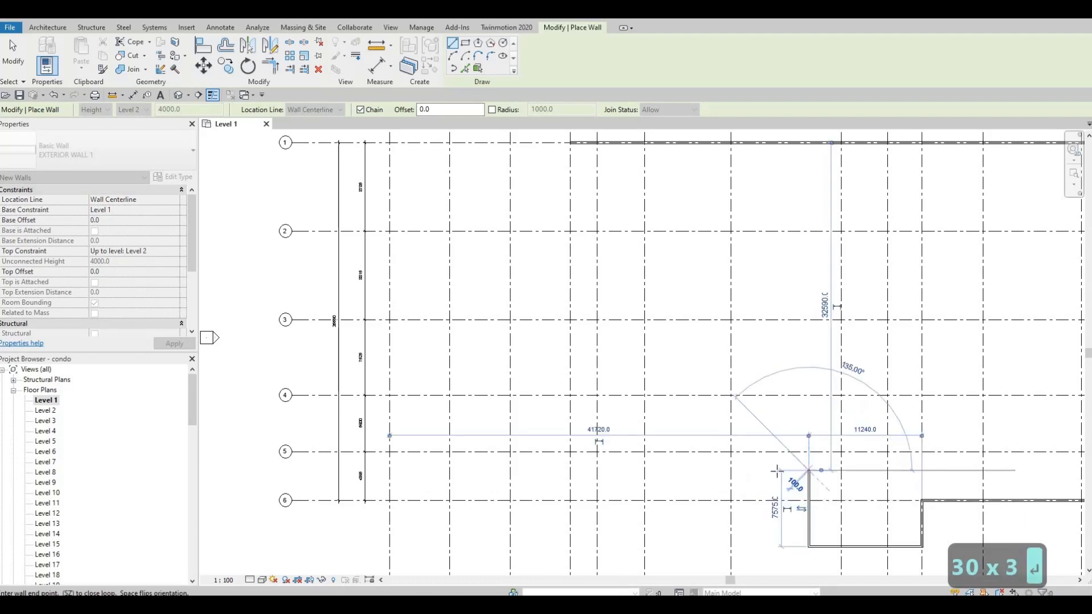
Draw a horizontal wall left to grid G and exit the wall tool
left_click(731, 470)
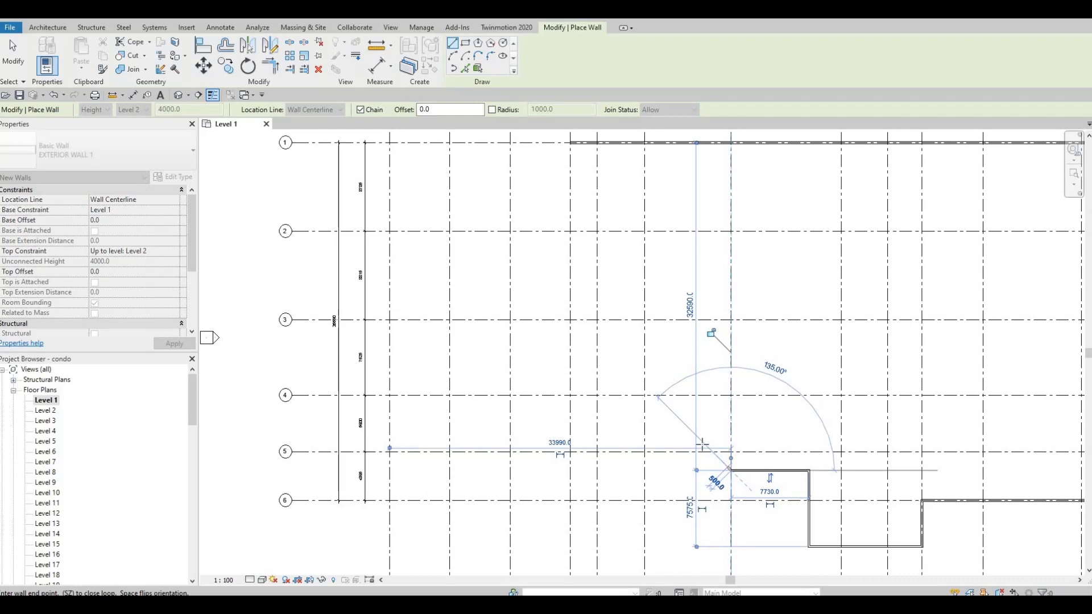
scroll(683, 443, "down", 2)
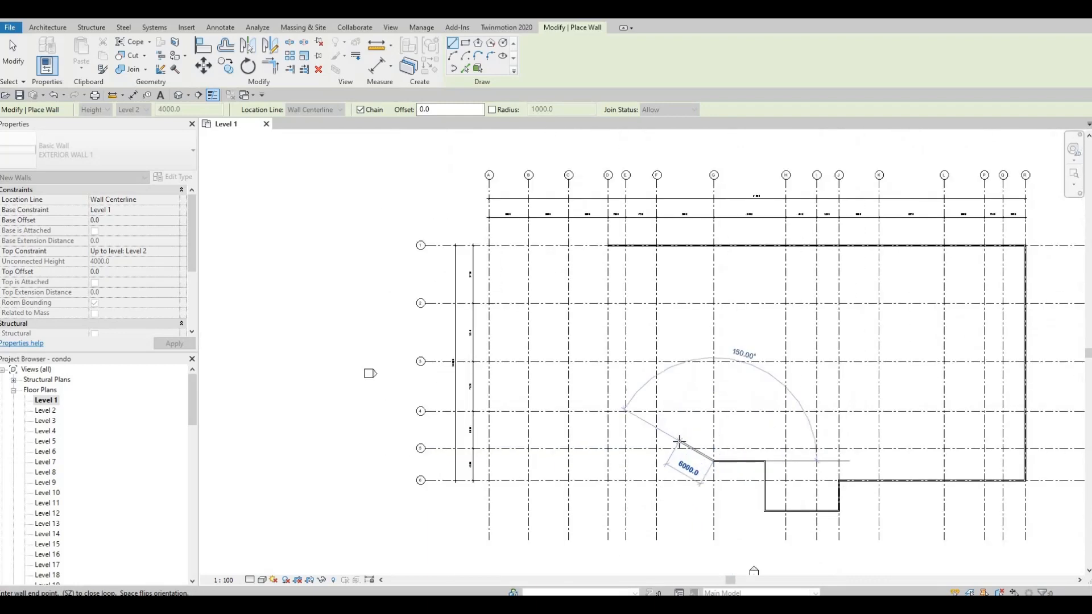
key("Escape")
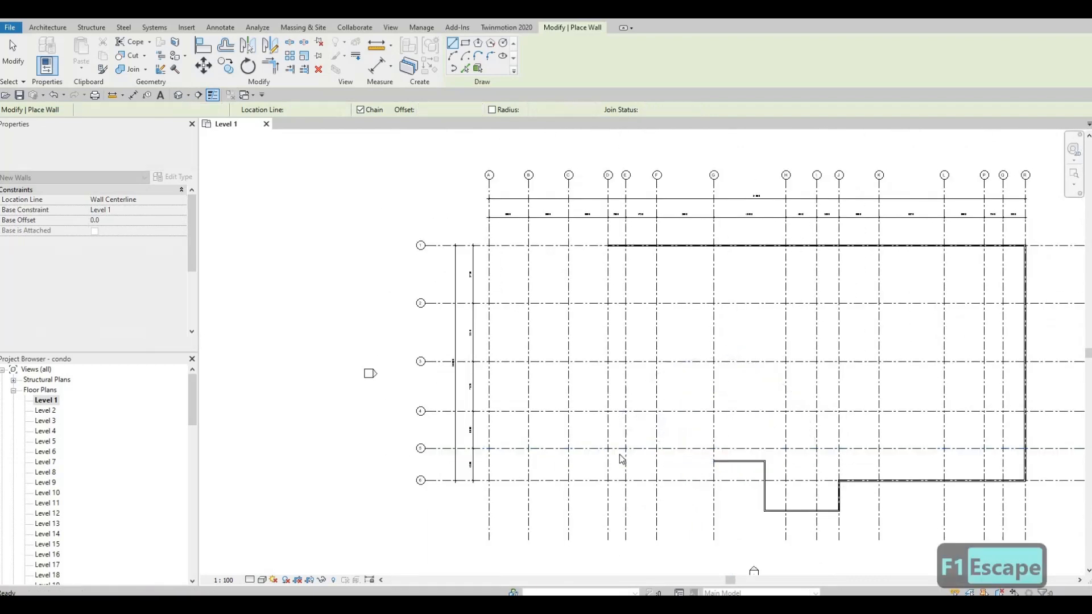
key("Escape")
Examine the grid labels and spacing dimensions along the top of the plan
middle_click_drag(892, 202, 780, 227)
scroll(710, 213, "up", 3)
middle_click_drag(710, 212, 636, 225)
scroll(778, 220, "up", 1)
middle_click_drag(778, 220, 675, 226)
scroll(796, 253, "up", 4)
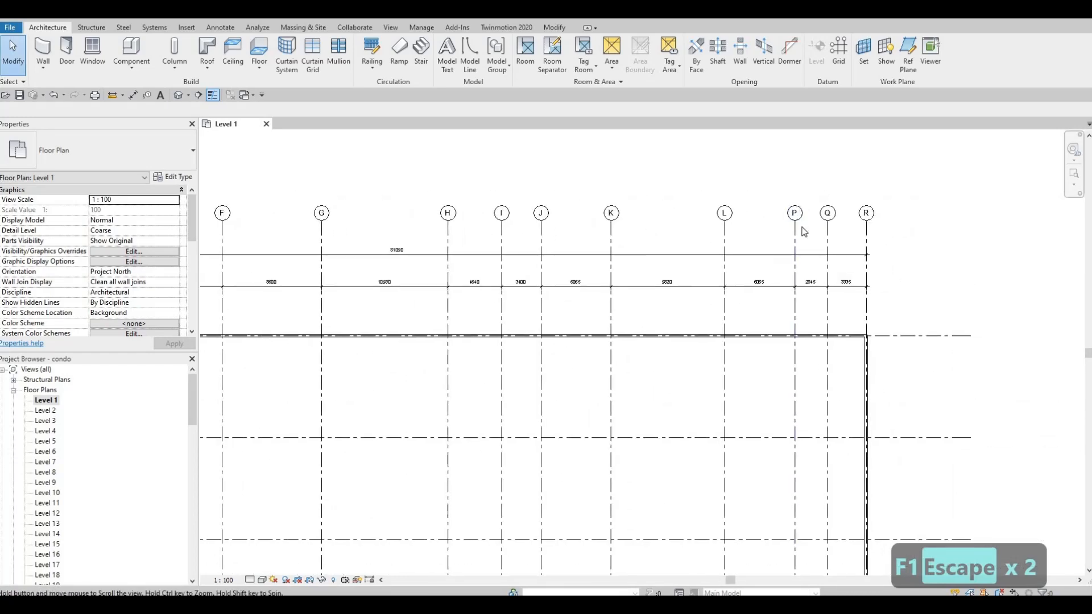
scroll(803, 257, "down", 2)
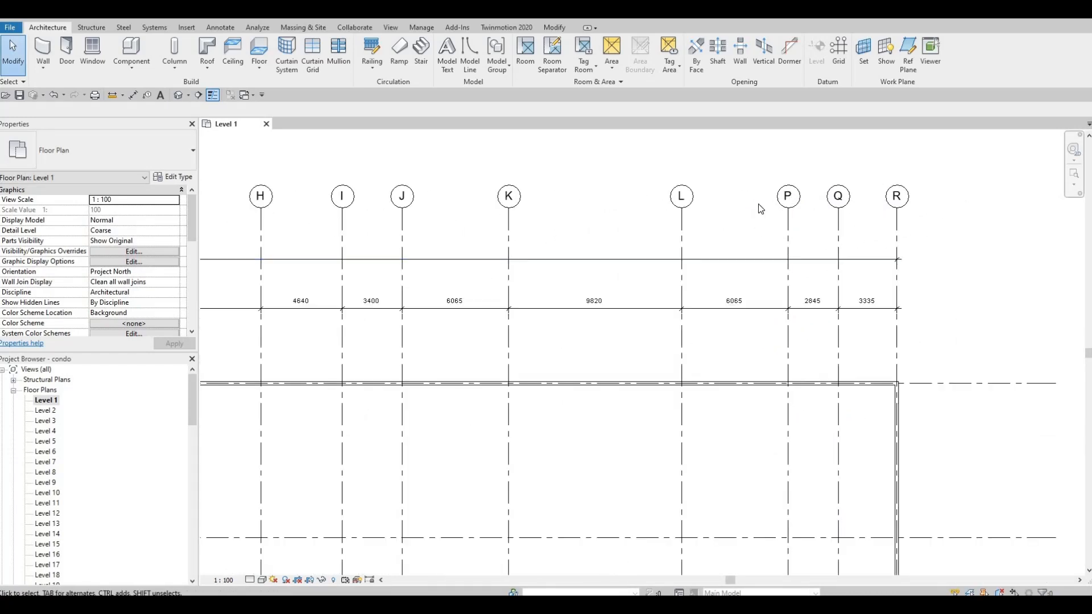
scroll(747, 162, "down", 2)
scroll(775, 208, "up", 1)
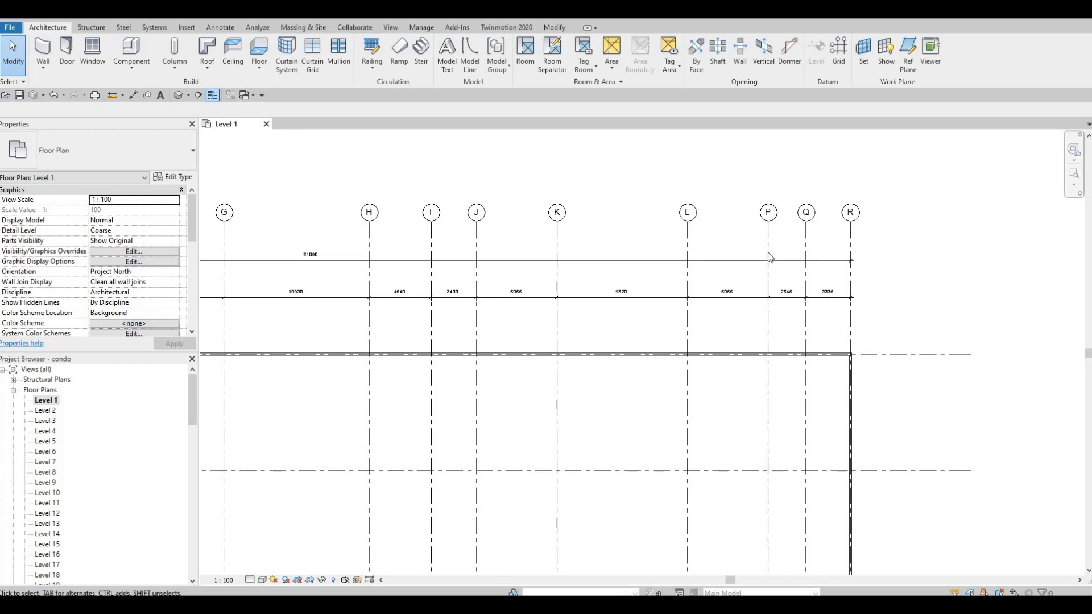
Rename the grid lines labelled P and Q as M and N
middle_click_drag(770, 257, 776, 261)
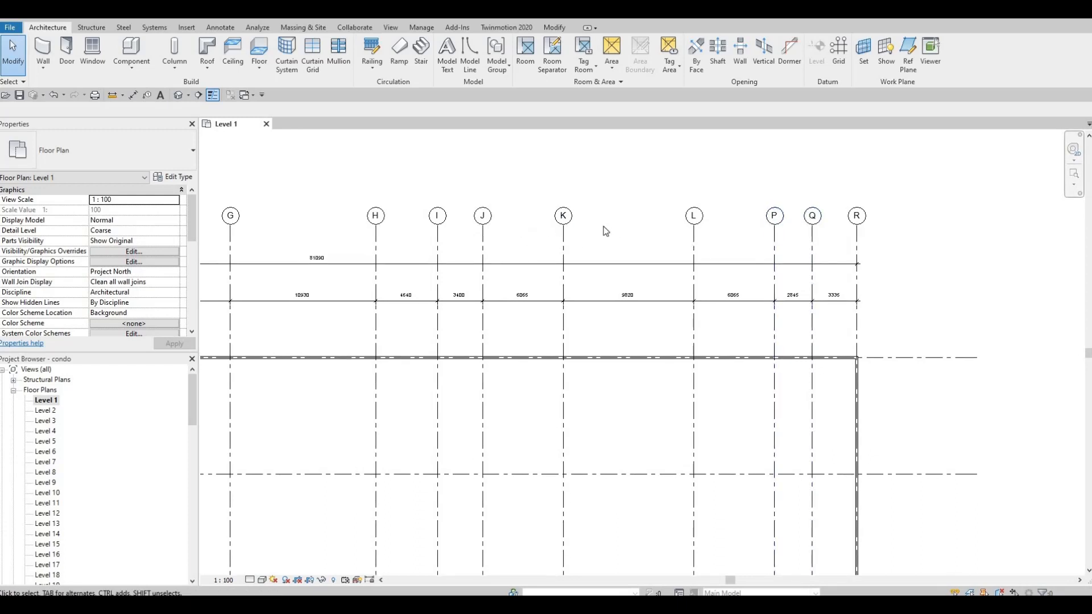
left_click(774, 218)
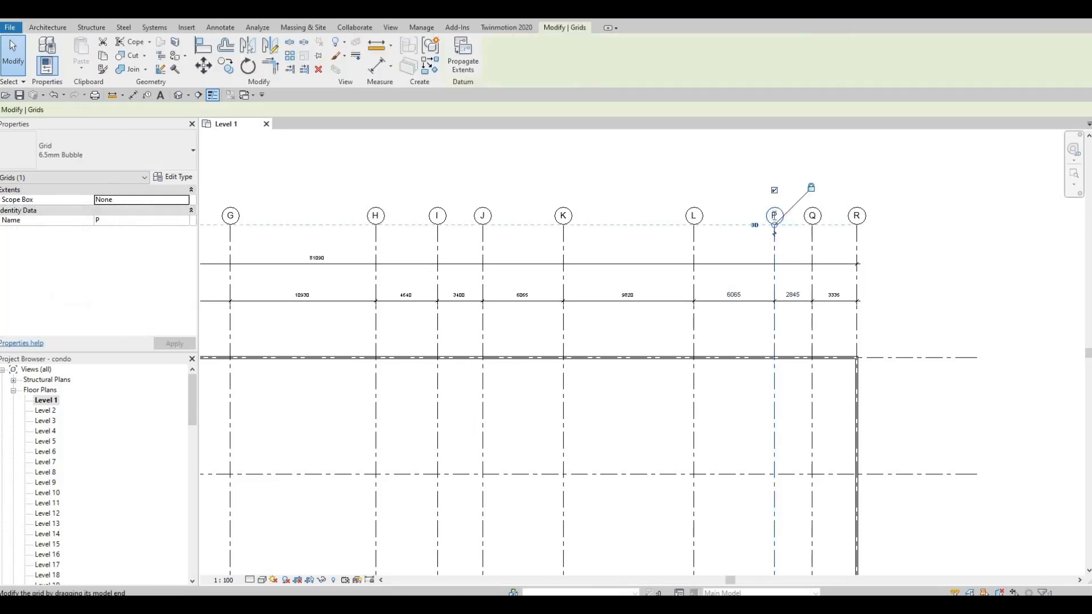
left_click(774, 215)
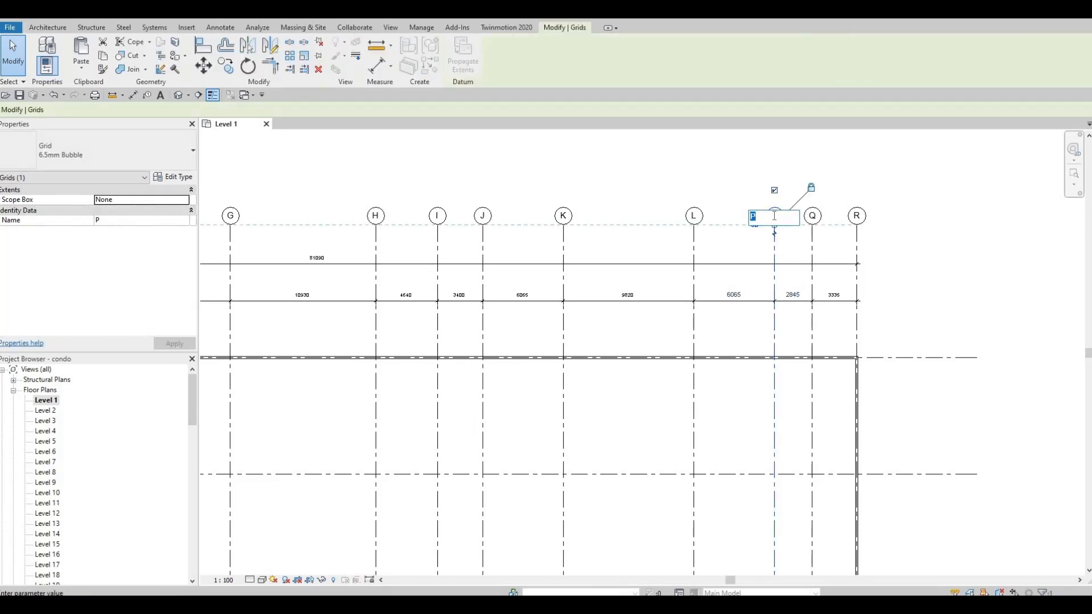
type("M")
key("Return")
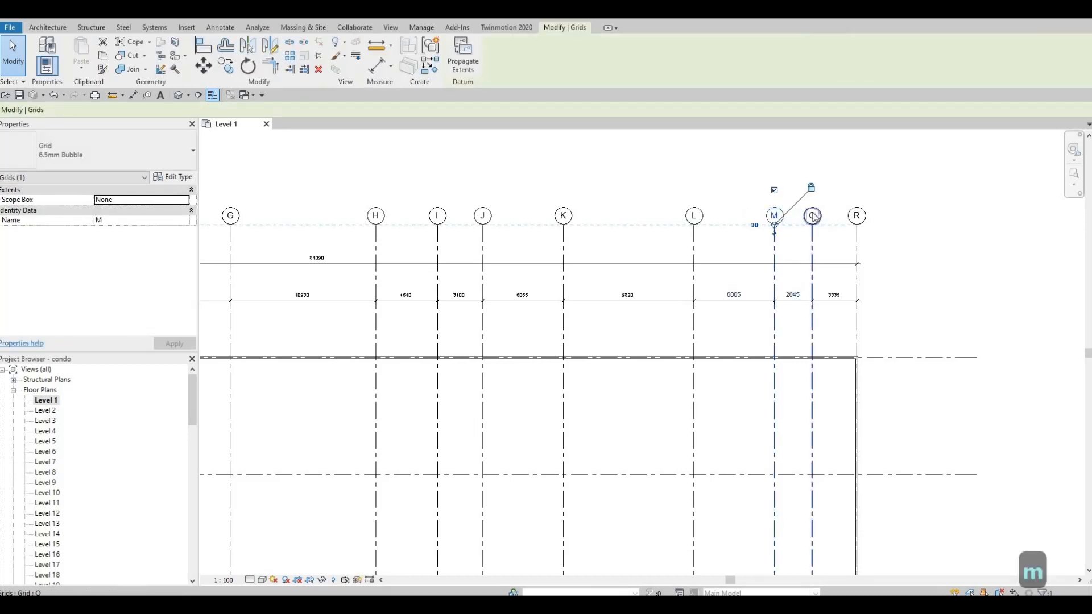
left_click(813, 214)
left_click(813, 214)
type("N")
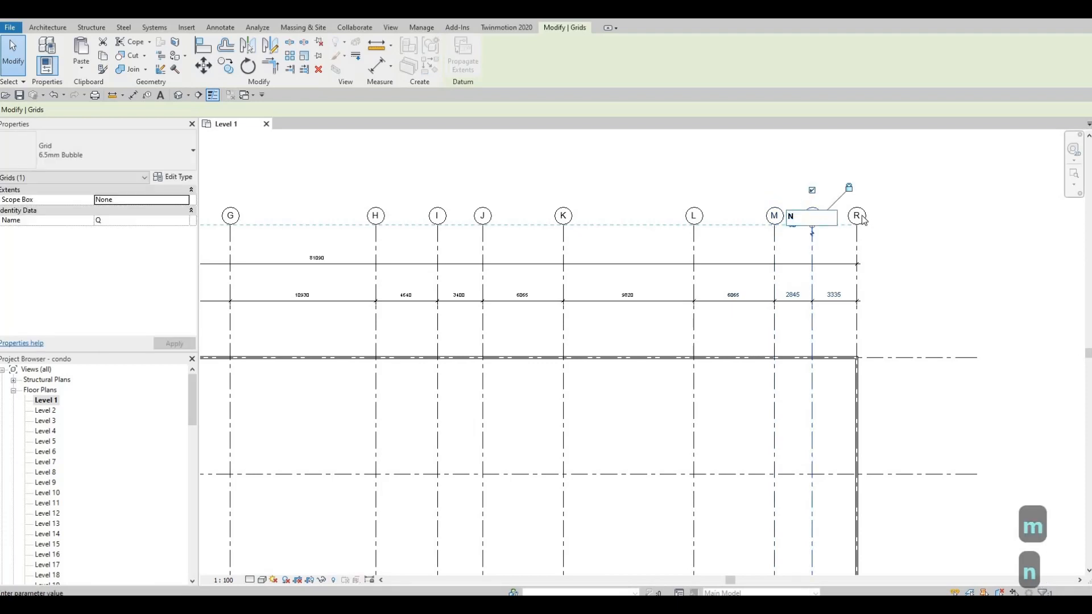
key("Return")
Rename the grid line labelled R as O
left_click(858, 216)
left_click(857, 216)
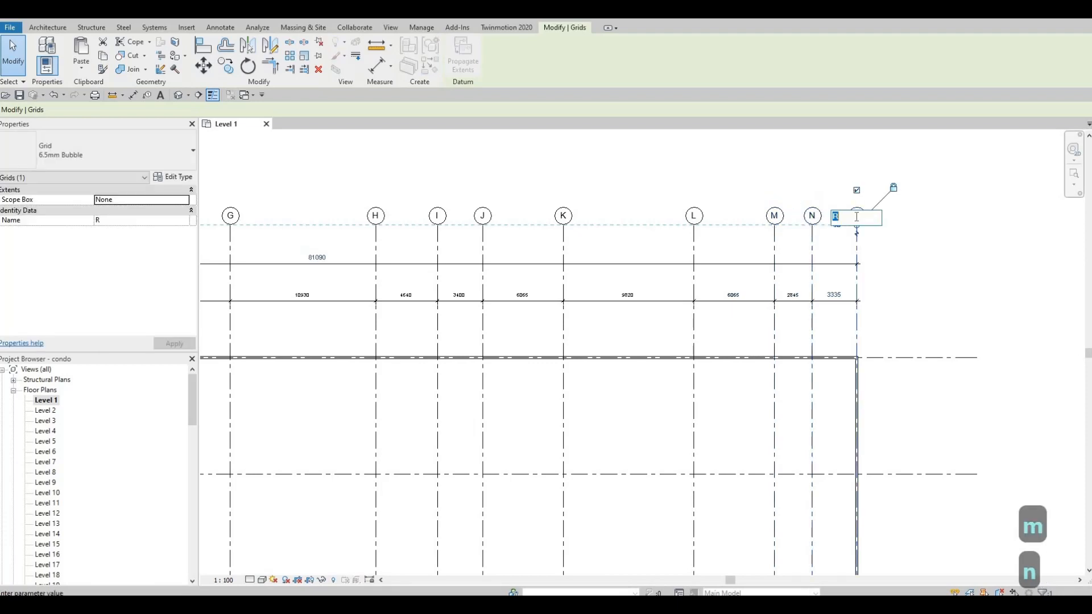
type("0")
key("Return")
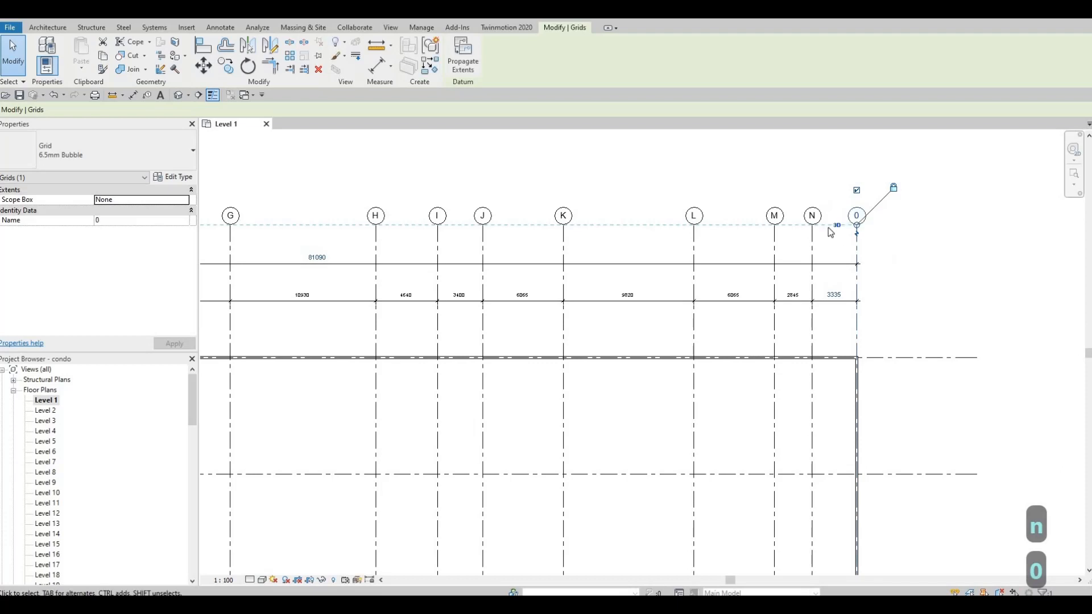
left_click(855, 216)
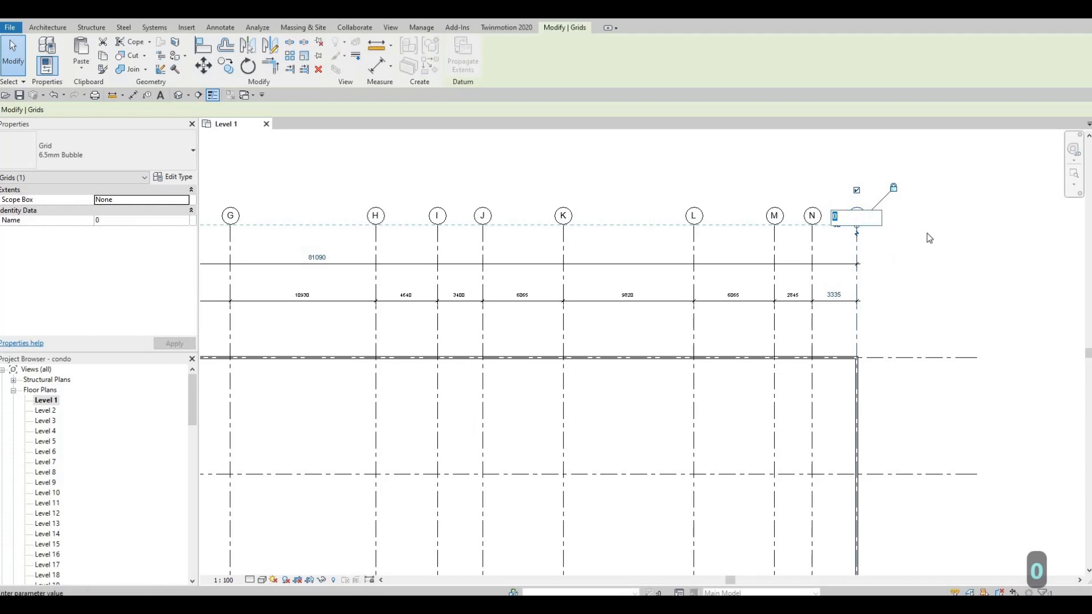
type("O")
key("Return")
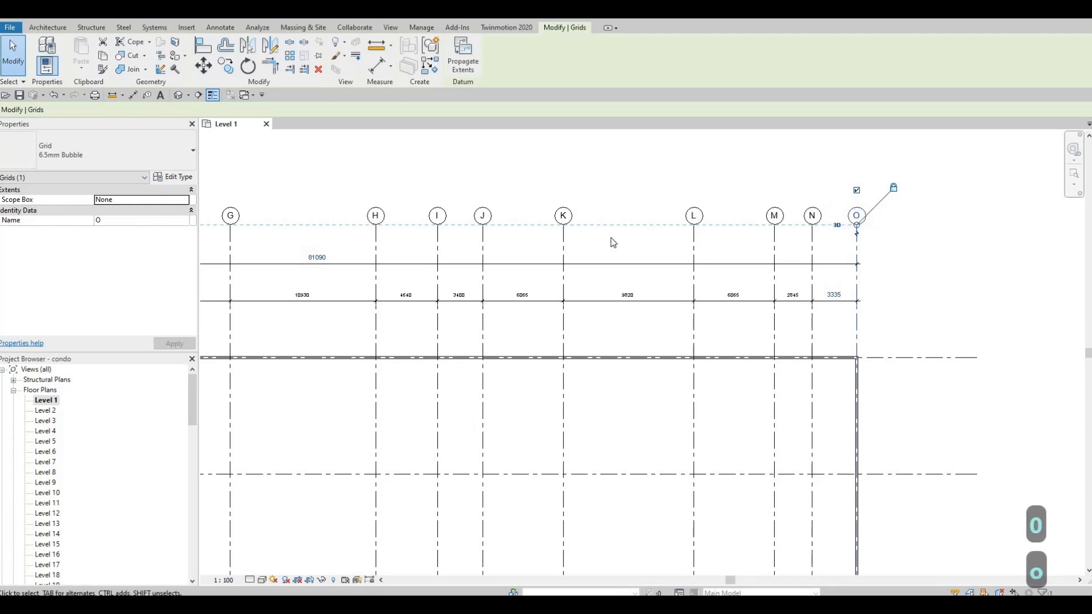
key("Escape")
Copy grid 6 downward by 4575 mm to create a new horizontal grid line
scroll(654, 222, "down", 2)
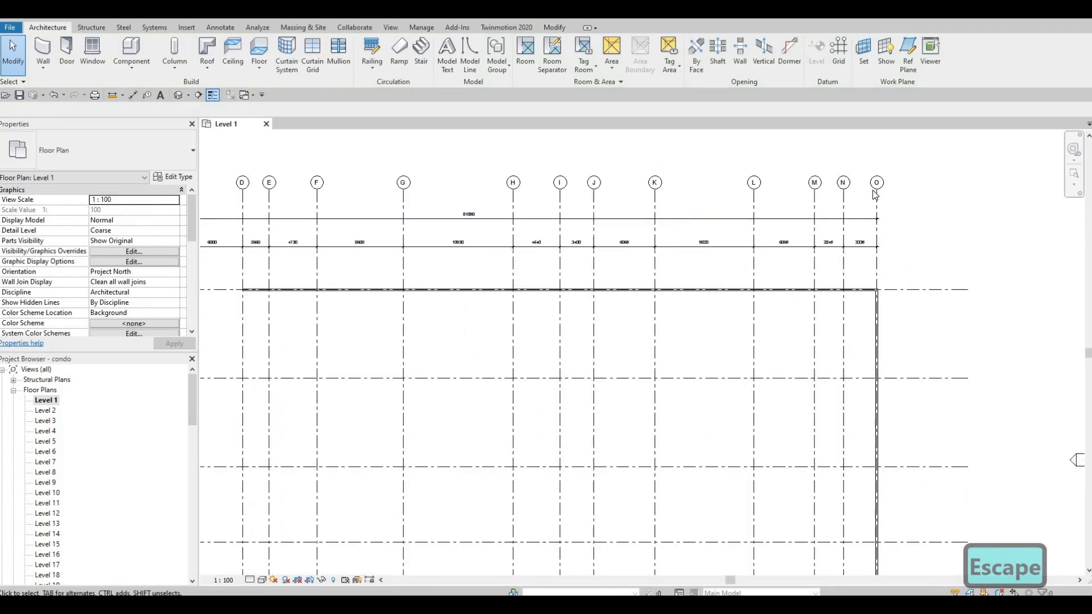
scroll(878, 188, "down", 2)
scroll(887, 186, "up", 2)
middle_click_drag(902, 184, 899, 172)
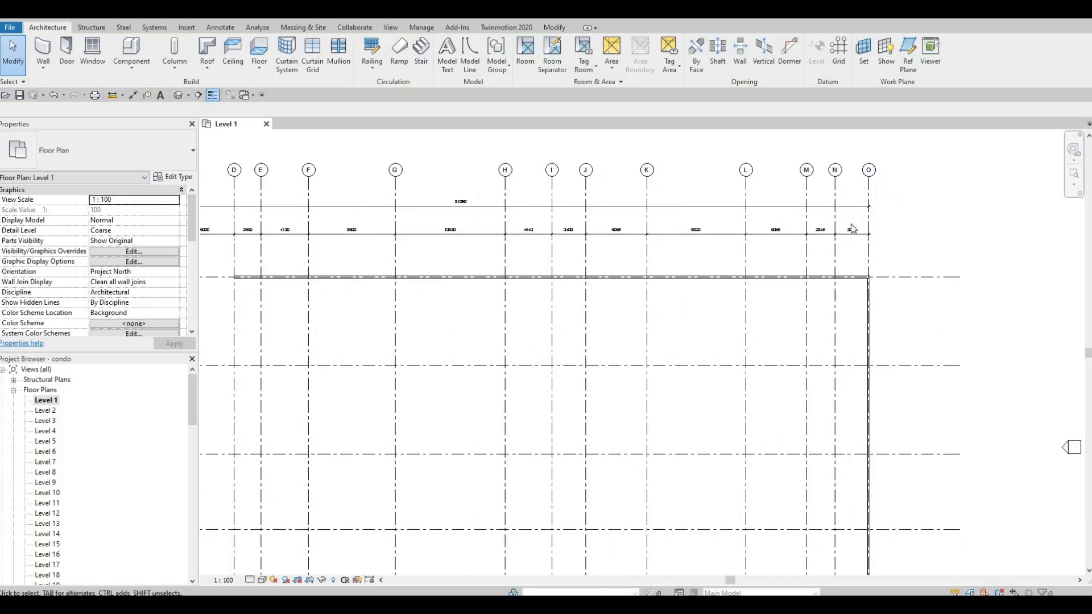
scroll(853, 227, "down", 2)
middle_click_drag(726, 373, 793, 234)
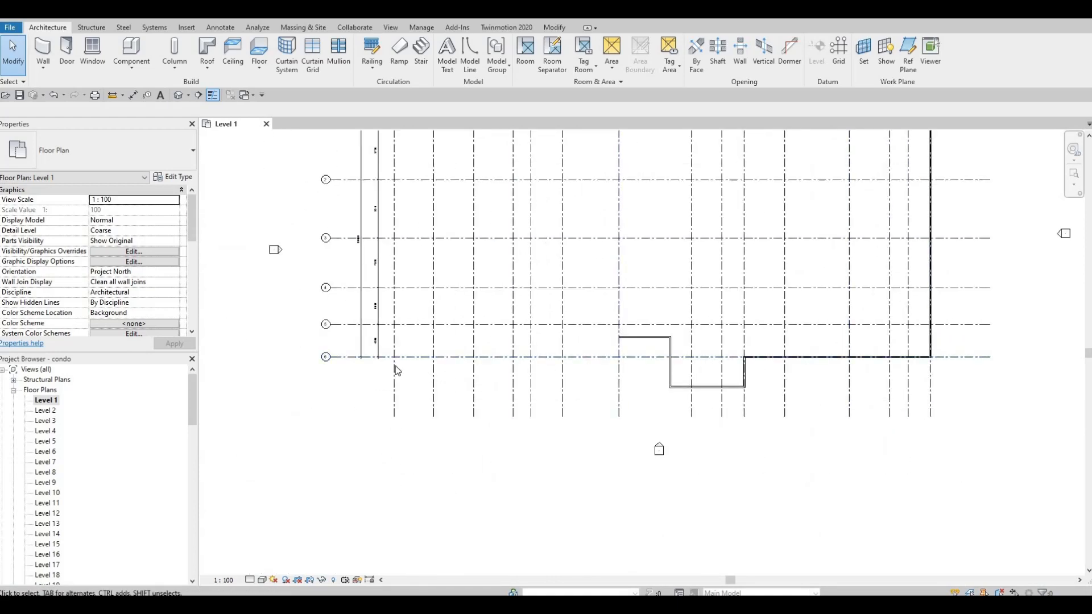
middle_click_drag(482, 359, 509, 361)
scroll(508, 360, "up", 2)
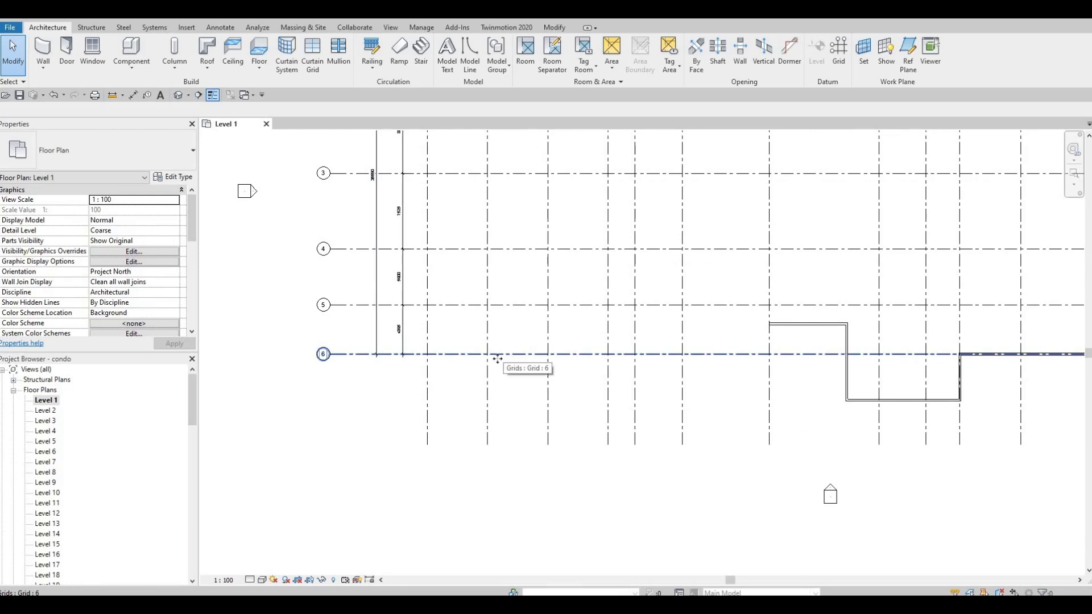
left_click(341, 355)
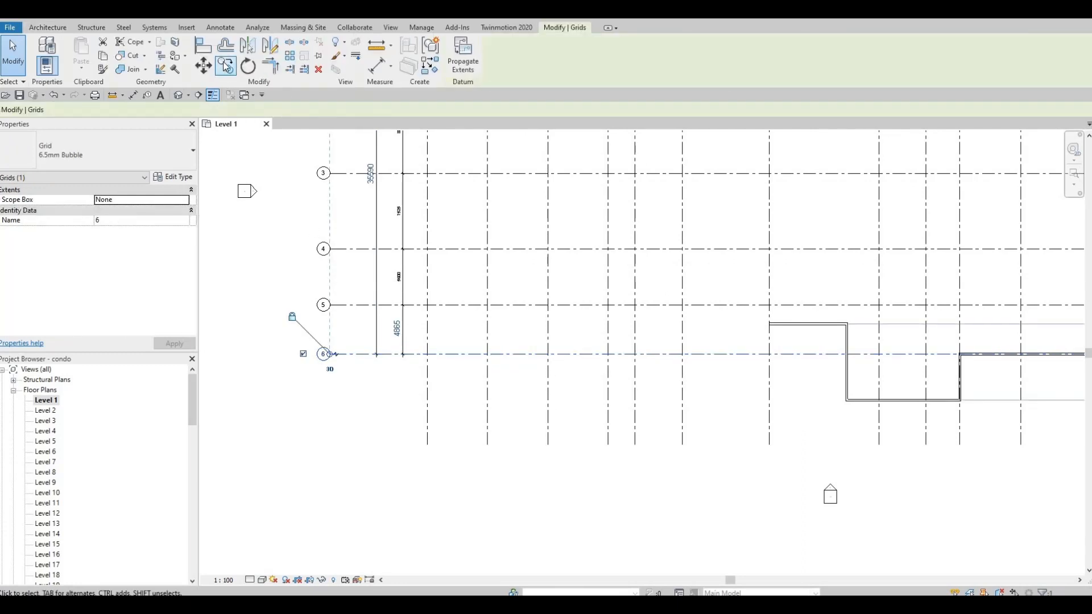
left_click(226, 66)
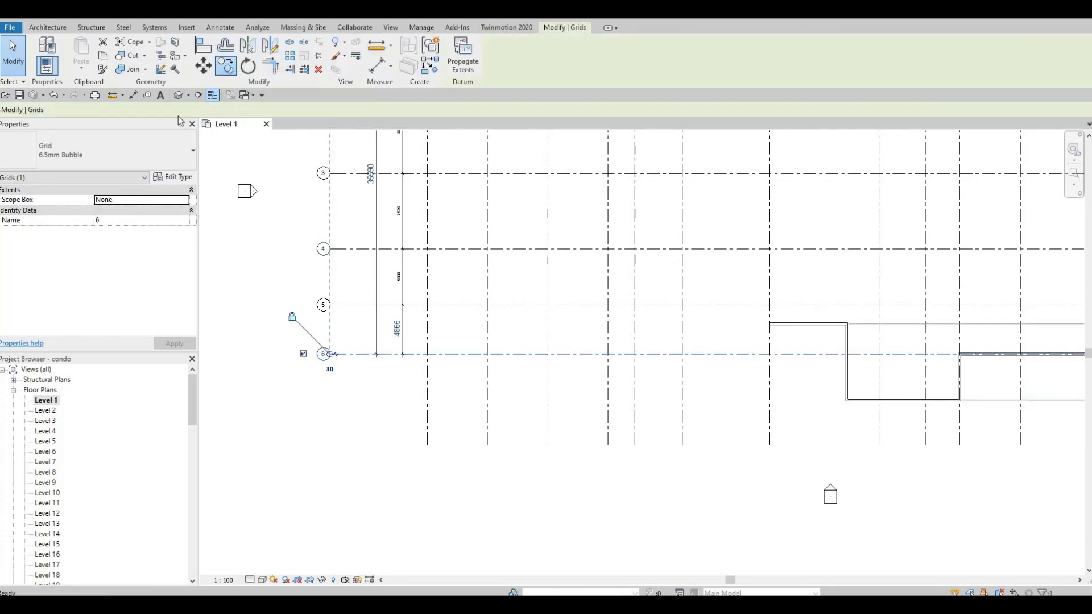
left_click(545, 354)
left_click(536, 355)
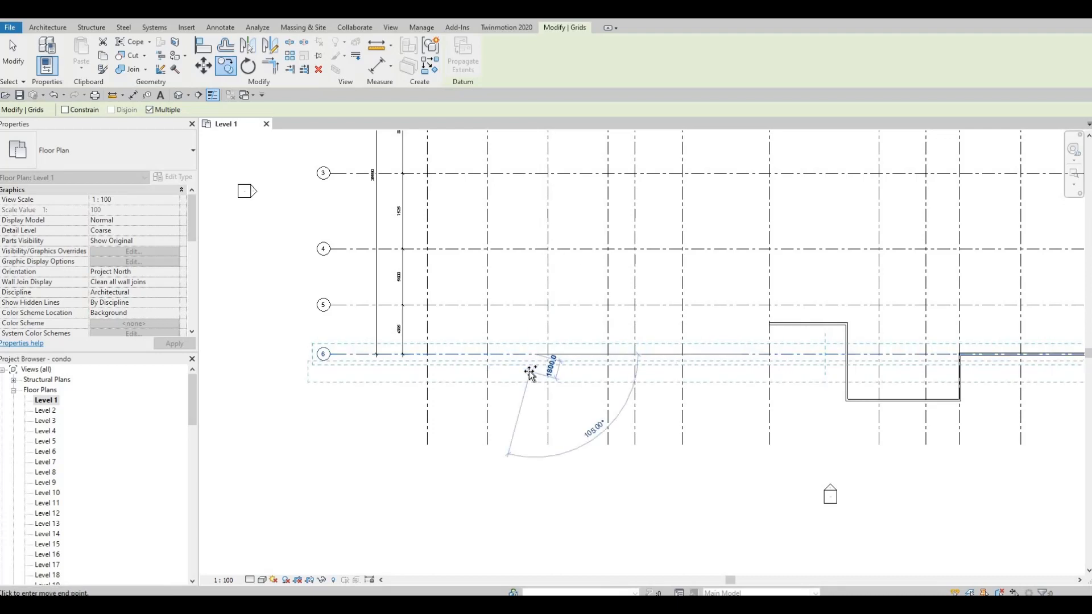
scroll(527, 370, "down", 2)
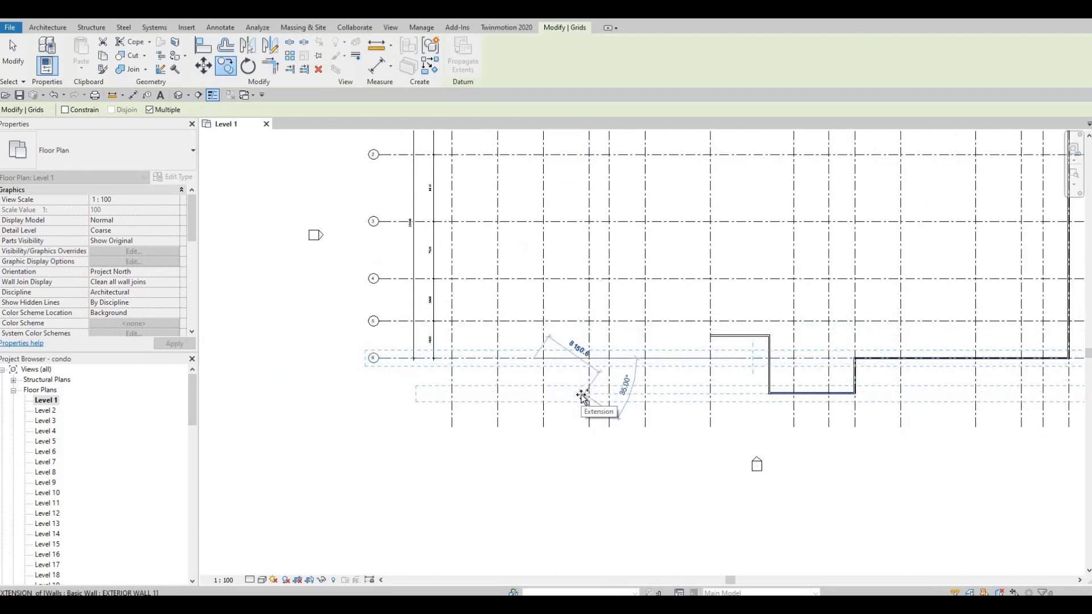
scroll(580, 397, "up", 1)
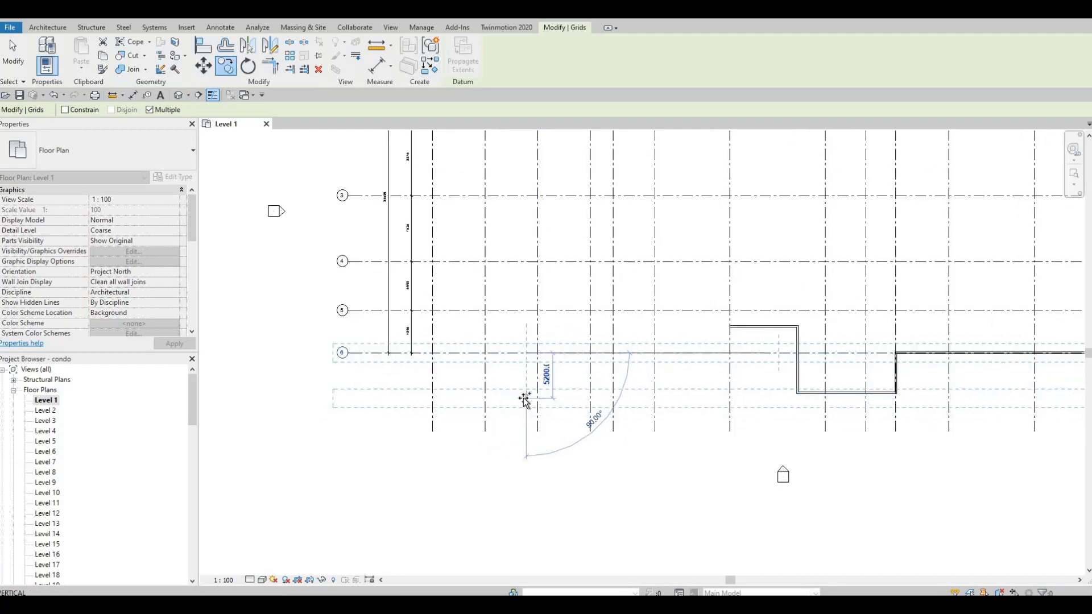
type("4575")
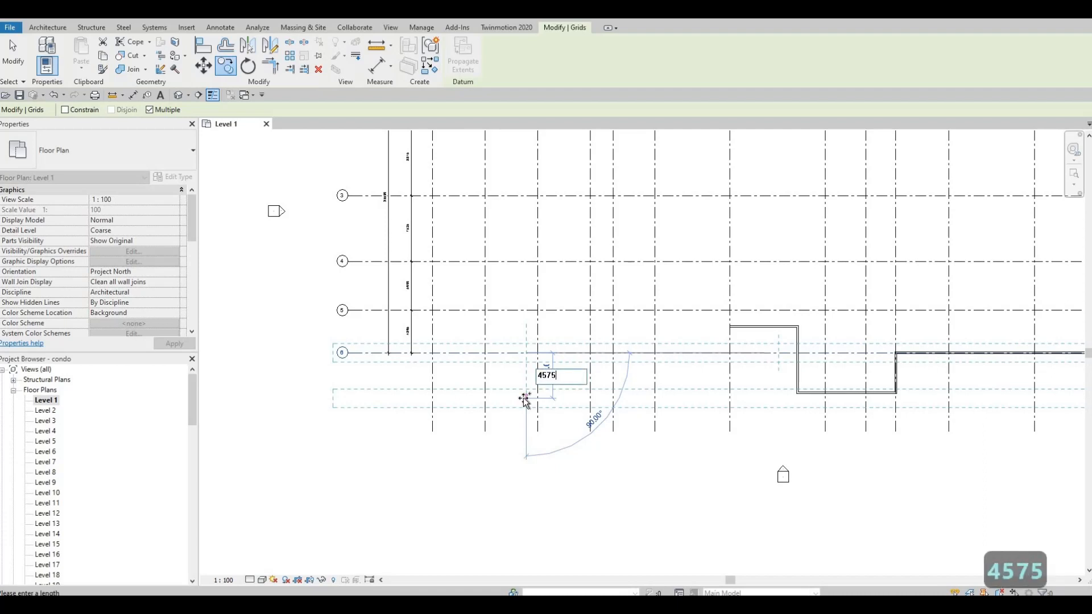
key("Return")
key("Escape")
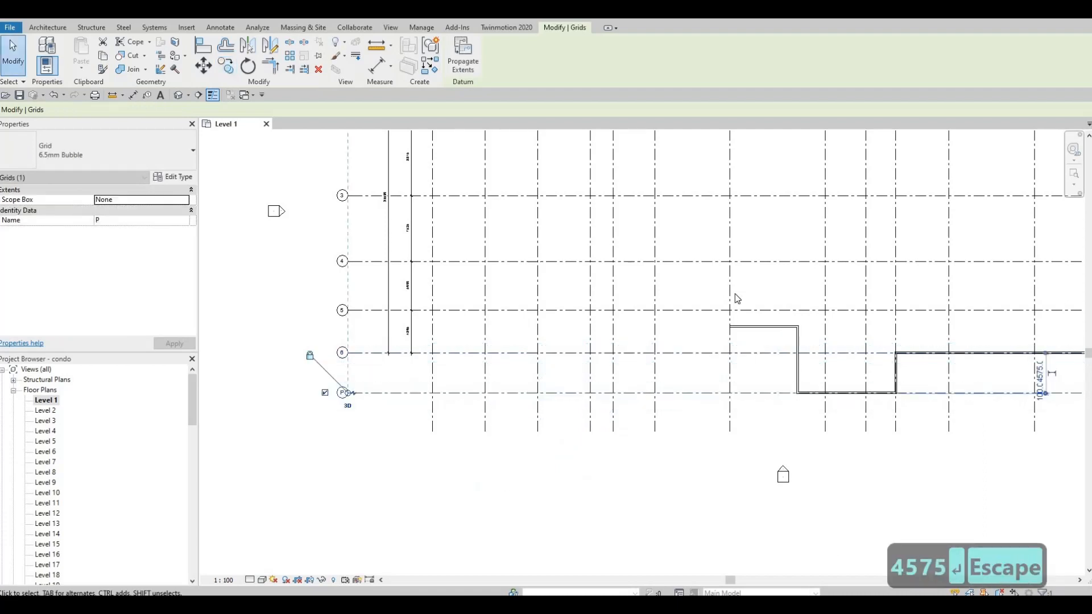
key("Escape")
scroll(739, 341, "up", 3)
scroll(493, 343, "down", 2)
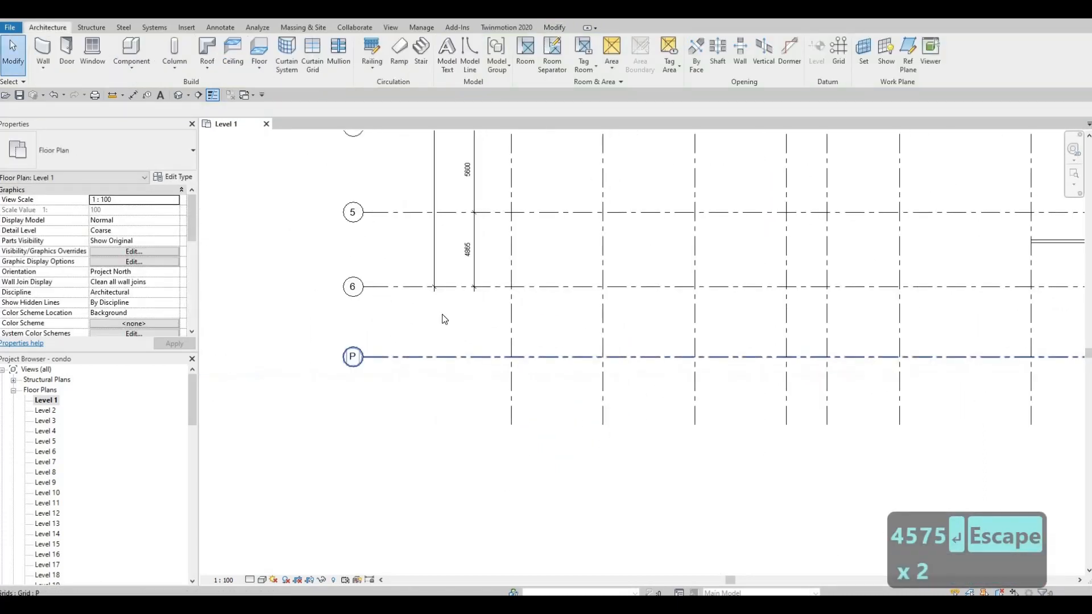
key("Escape")
key("Escape")
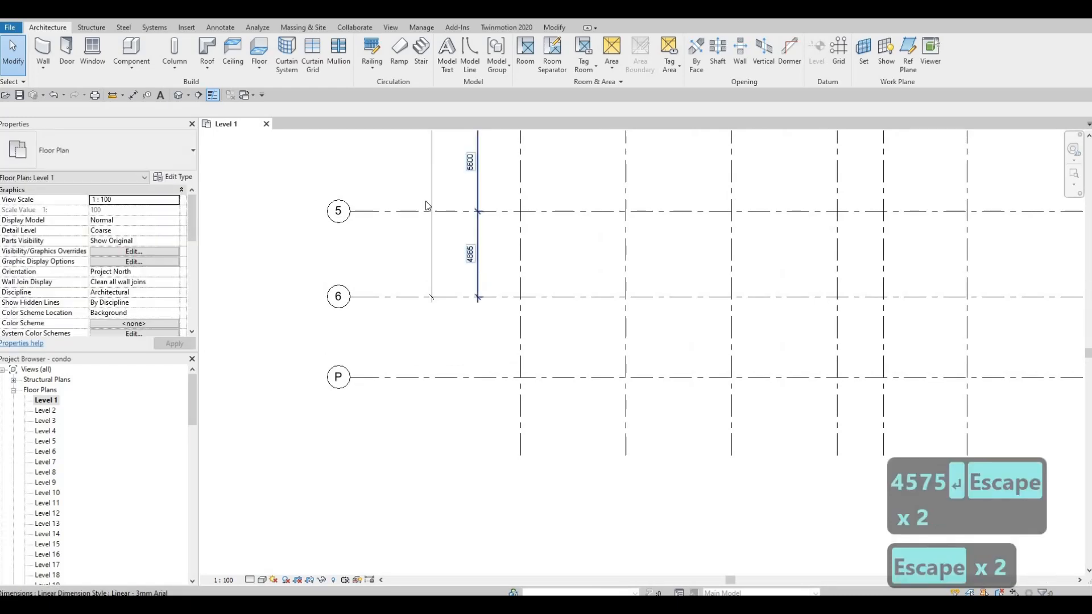
left_click(478, 281)
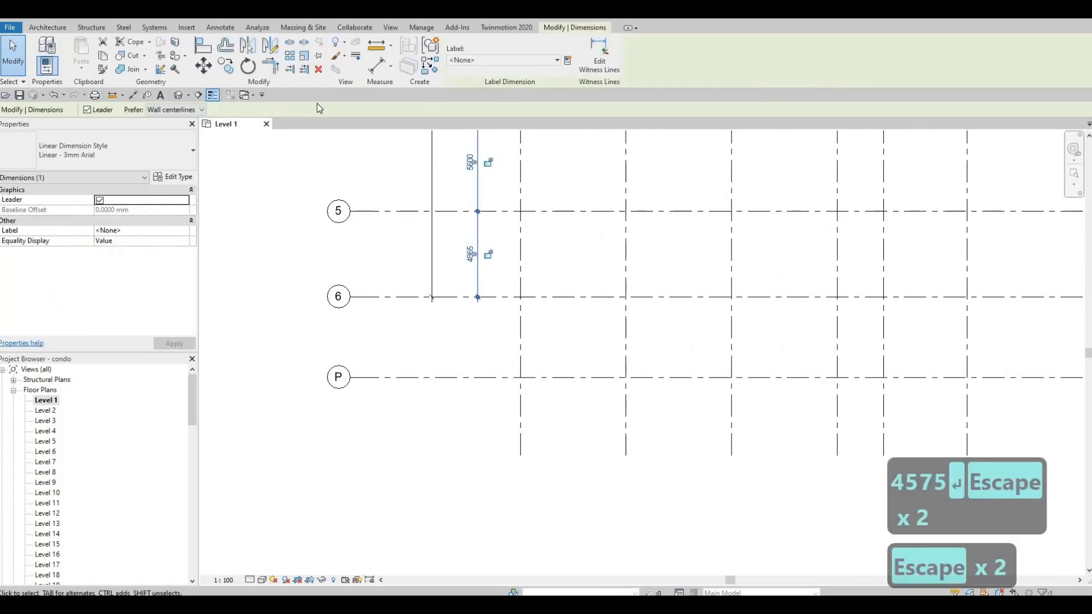
left_click(598, 57)
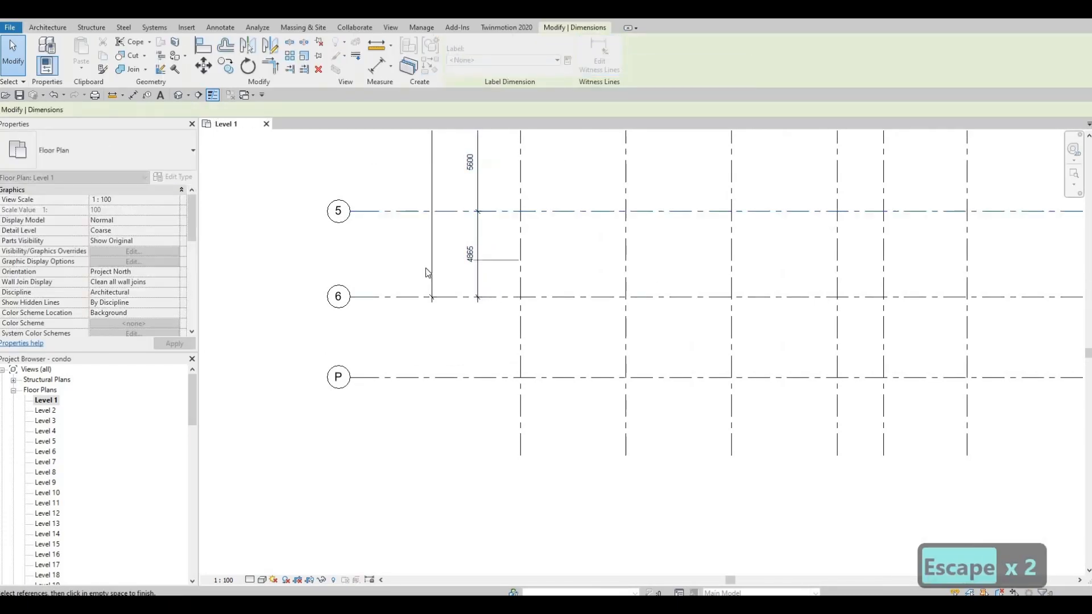
key("Escape")
key("Escape")
key("Escape")
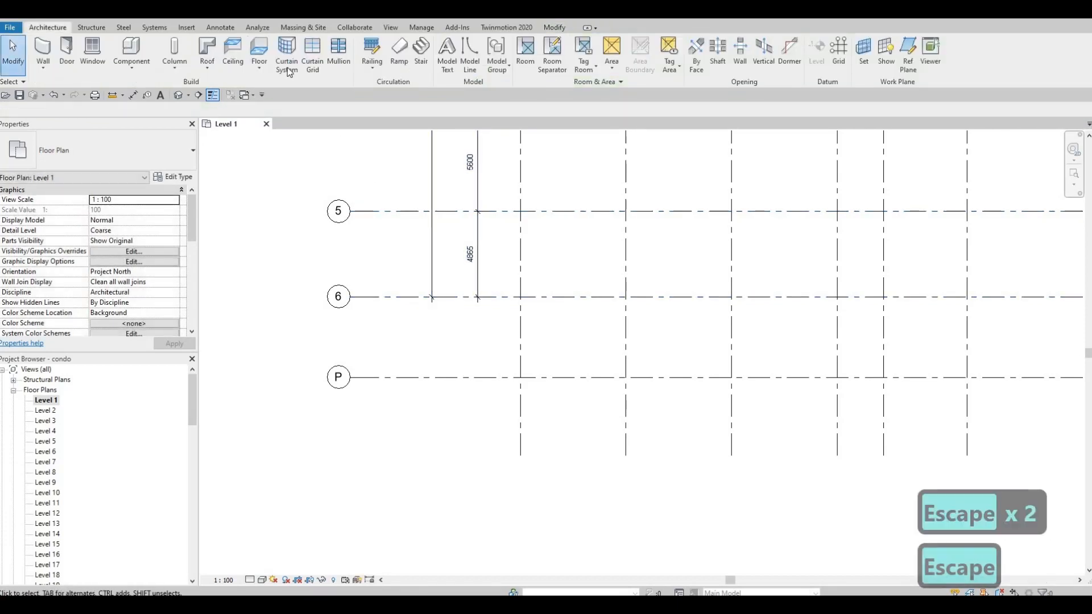
Add an aligned dimension between grid 6 and the new grid P
left_click(133, 94)
left_click(478, 297)
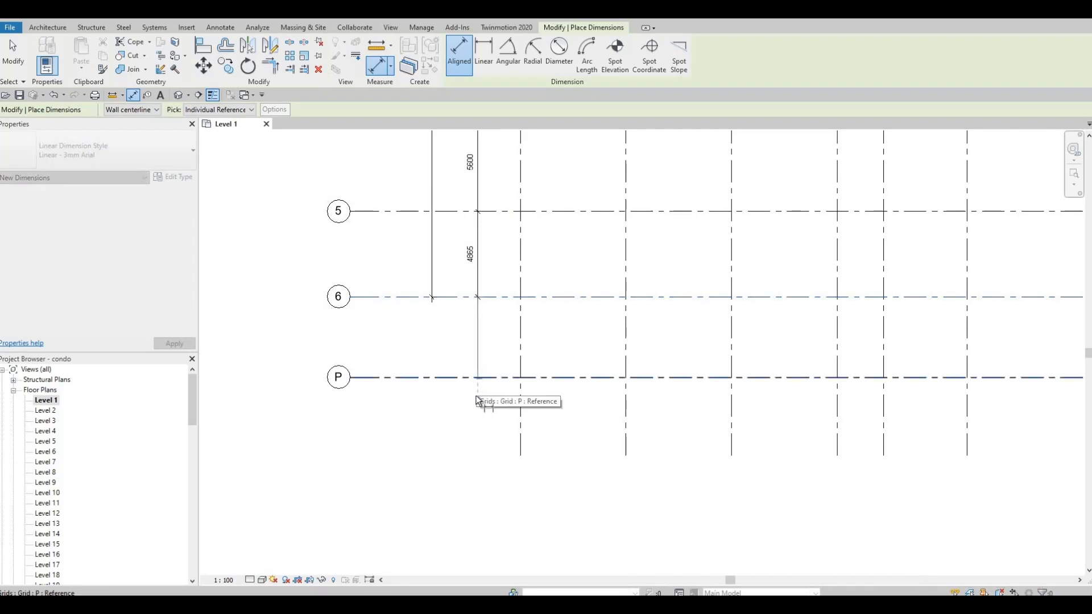
left_click(476, 379)
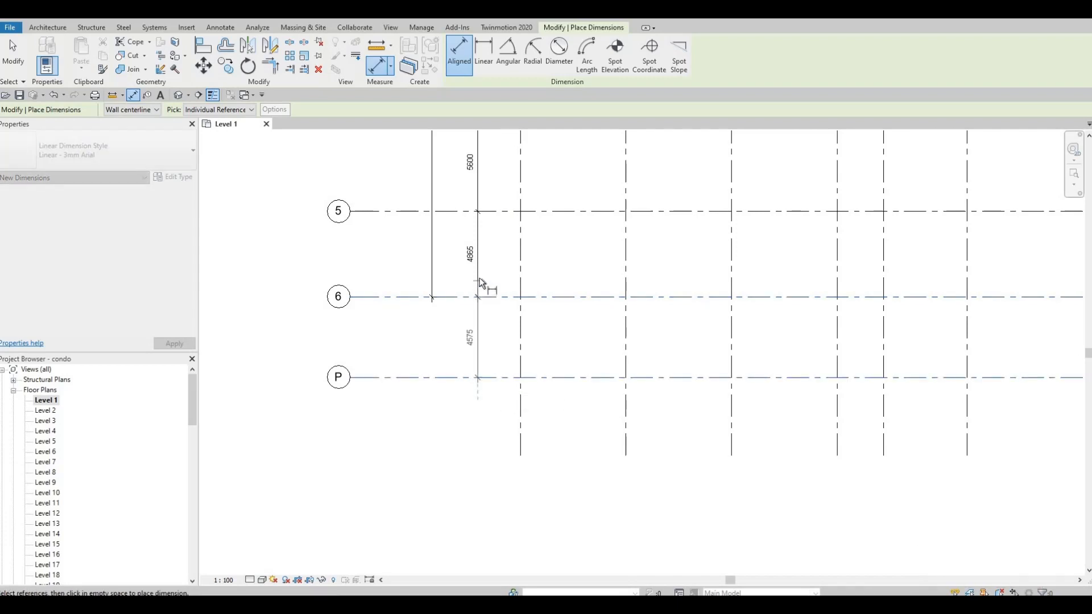
left_click(443, 288)
key("Escape")
key("Escape")
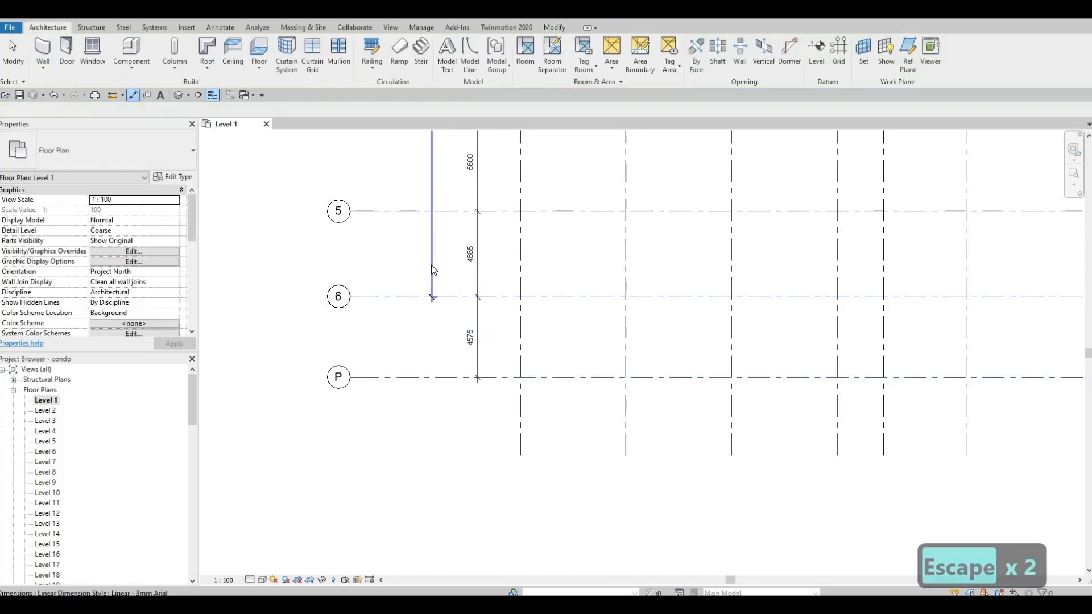
Extend the overall vertical grid dimension's lower witness line down to grid P
left_click(433, 298)
left_click_drag(433, 371, 432, 377)
scroll(494, 309, "down", 5)
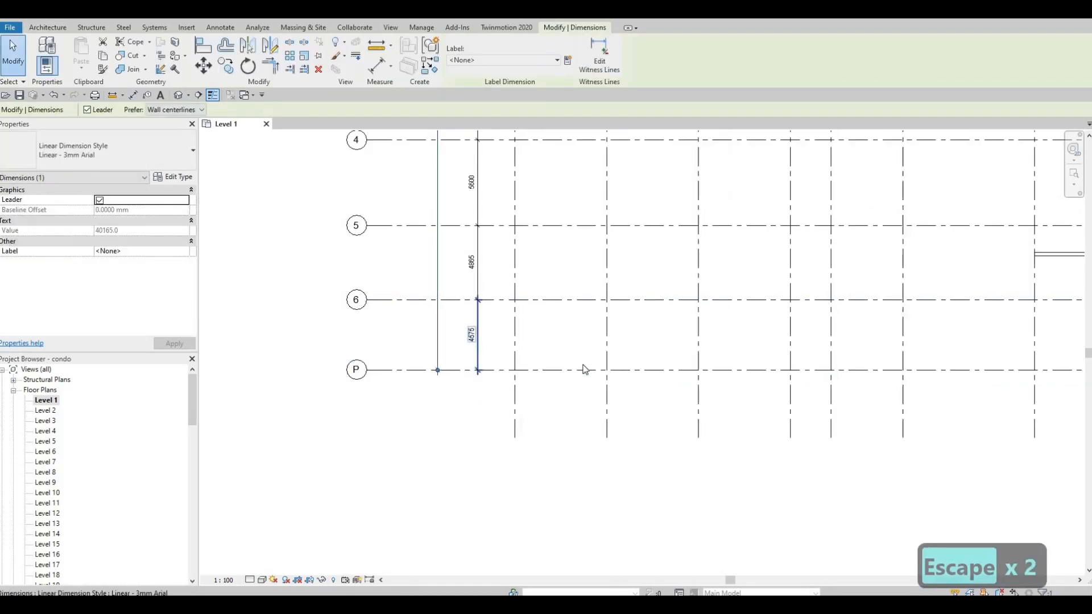
scroll(457, 276, "up", 6)
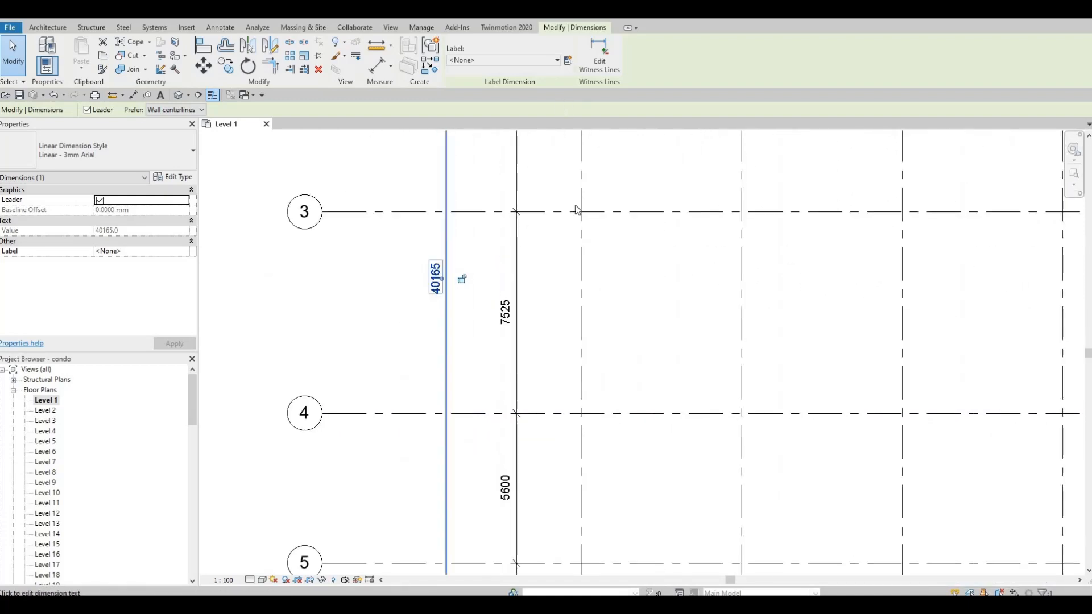
key("Escape")
Examine the stepped exterior walls near grids 6 and P at the bottom of the plan
middle_click_drag(567, 569, 625, 262)
scroll(434, 409, "up", 3)
mouse_move(434, 409)
middle_mouse_down()
mouse_move(354, 390)
mouse_move(220, 315)
middle_mouse_up()
scroll(455, 390, "down", 1)
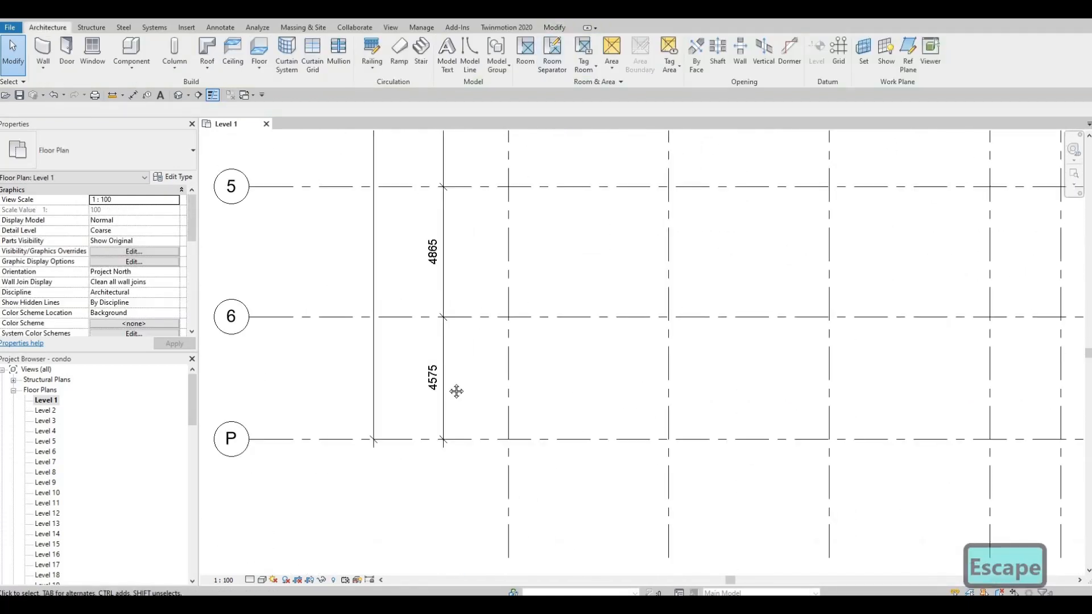
middle_click_drag(456, 390, 214, 362)
scroll(214, 363, "down", 1)
middle_click_drag(702, 405, 407, 395)
scroll(408, 394, "down", 1)
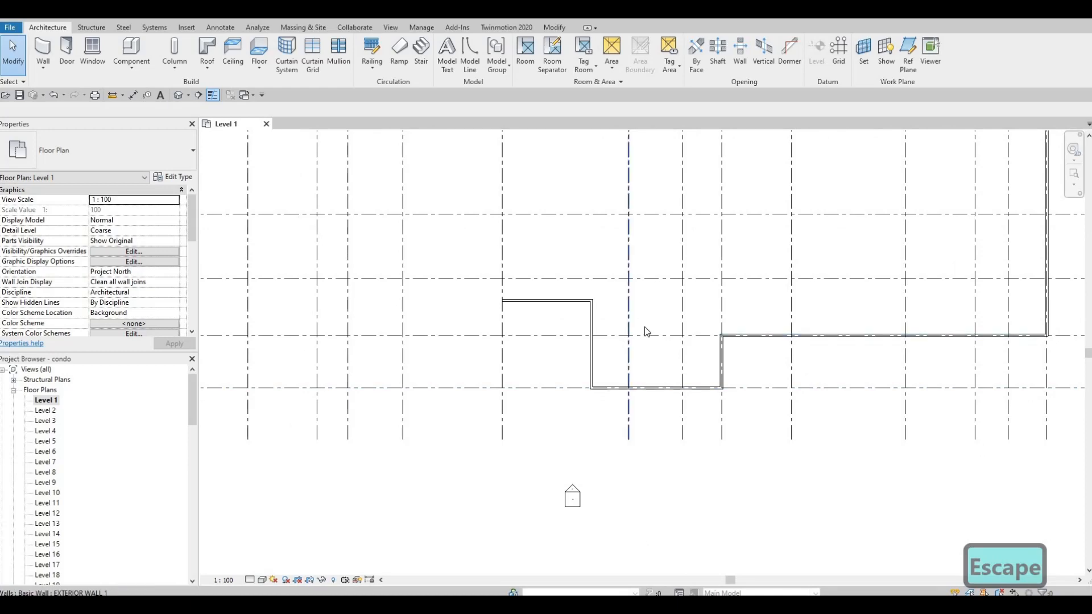
scroll(685, 392, "down", 2)
middle_click_drag(697, 380, 680, 417)
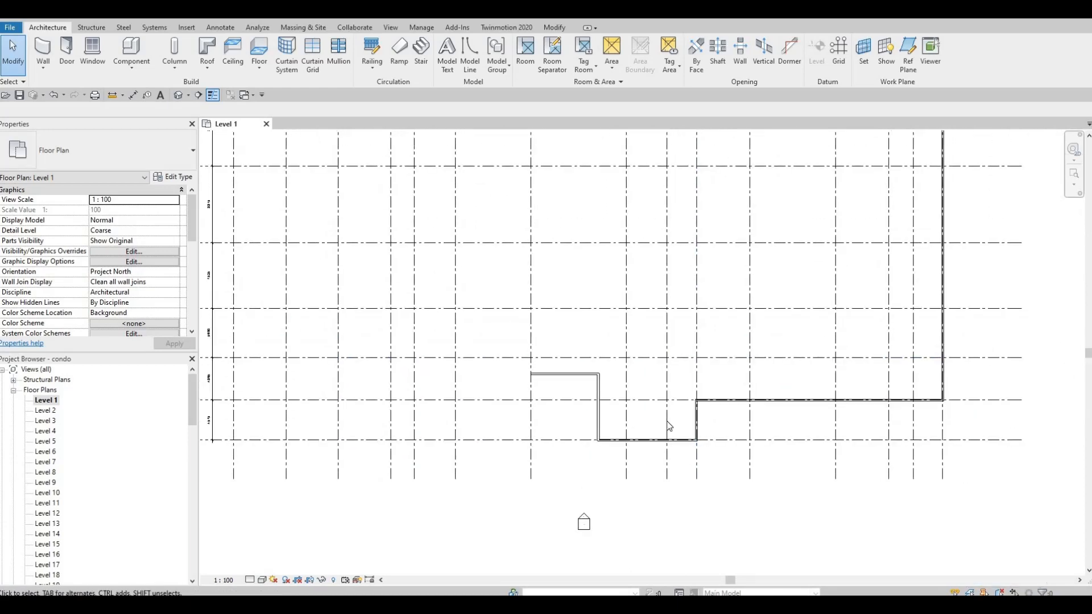
scroll(629, 380, "up", 1)
middle_click_drag(612, 382, 609, 350)
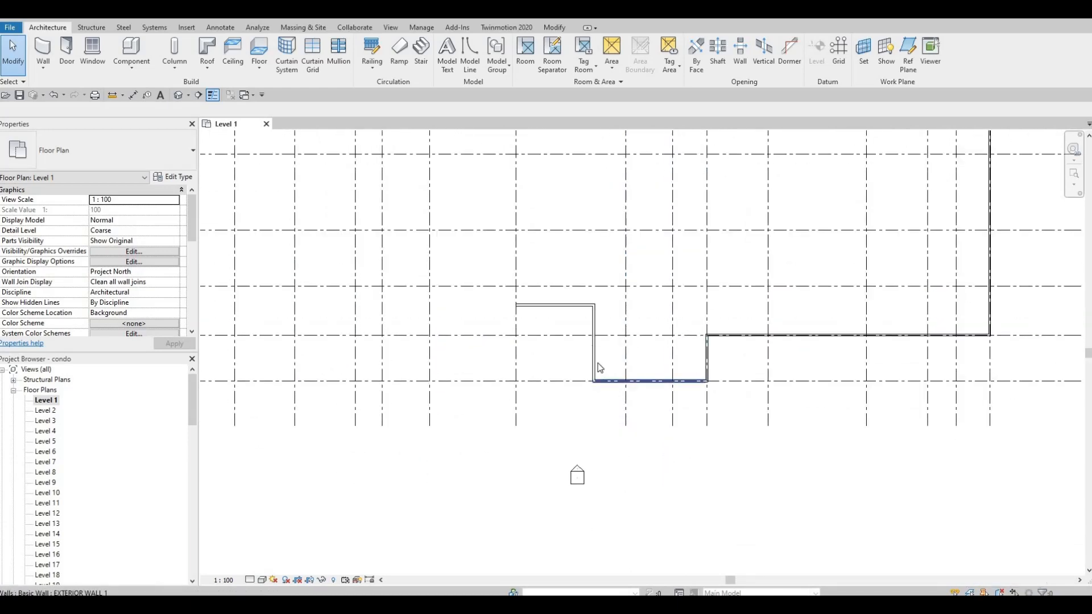
scroll(602, 349, "down", 1)
scroll(605, 353, "up", 1)
scroll(604, 354, "up", 4)
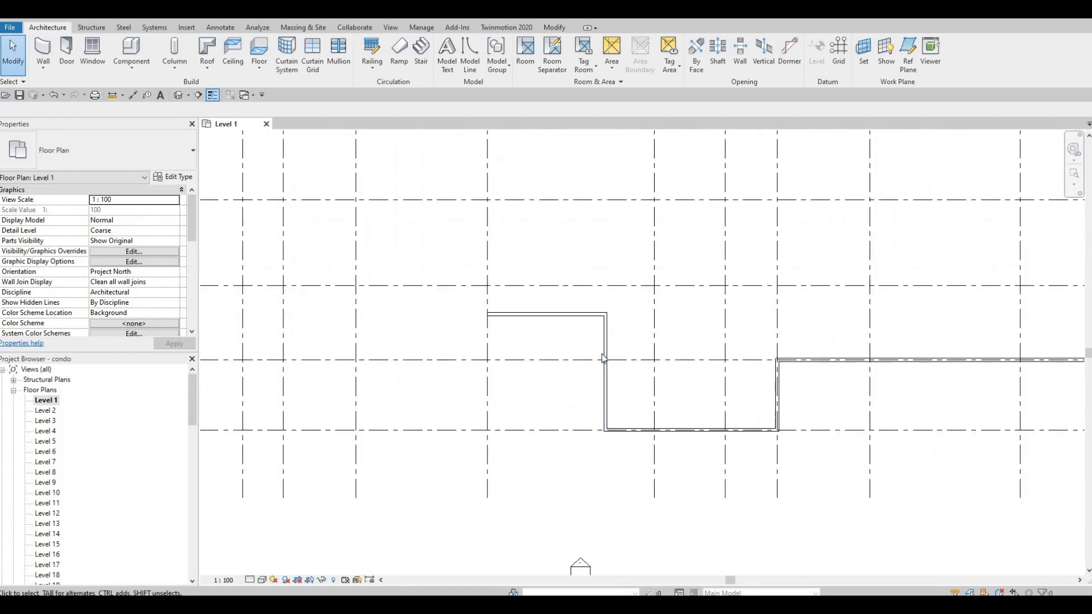
Survey the full Level 1 grid plan, its dimensions and the existing exterior walls
scroll(602, 354, "down", 3)
middle_click_drag(660, 365, 763, 516)
scroll(770, 353, "up", 1)
scroll(767, 351, "down", 2)
scroll(768, 383, "up", 3)
scroll(743, 443, "down", 2)
scroll(731, 526, "down", 2)
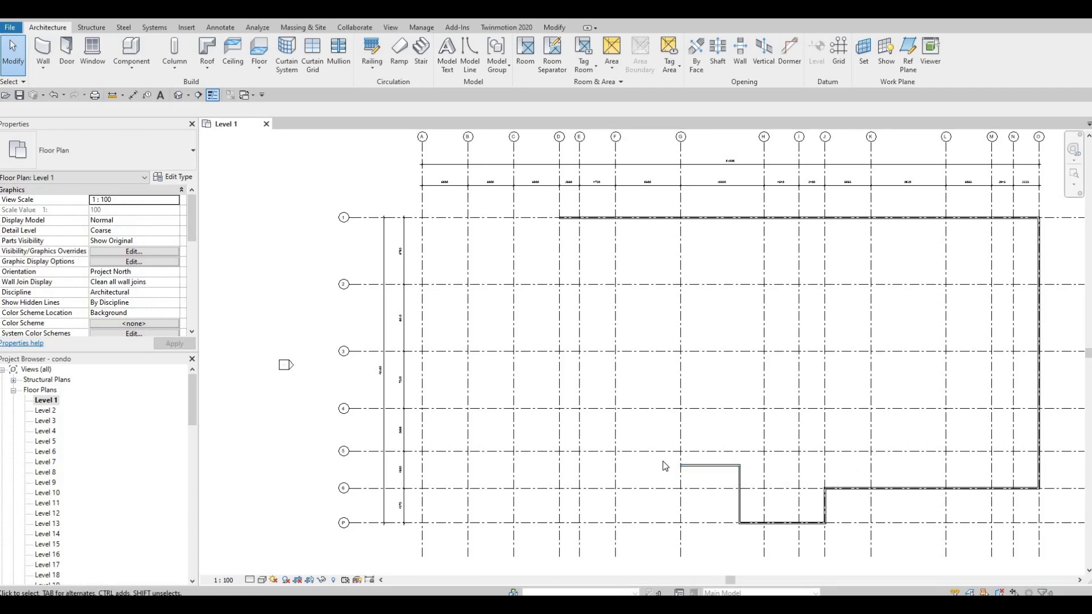
scroll(688, 273, "up", 5)
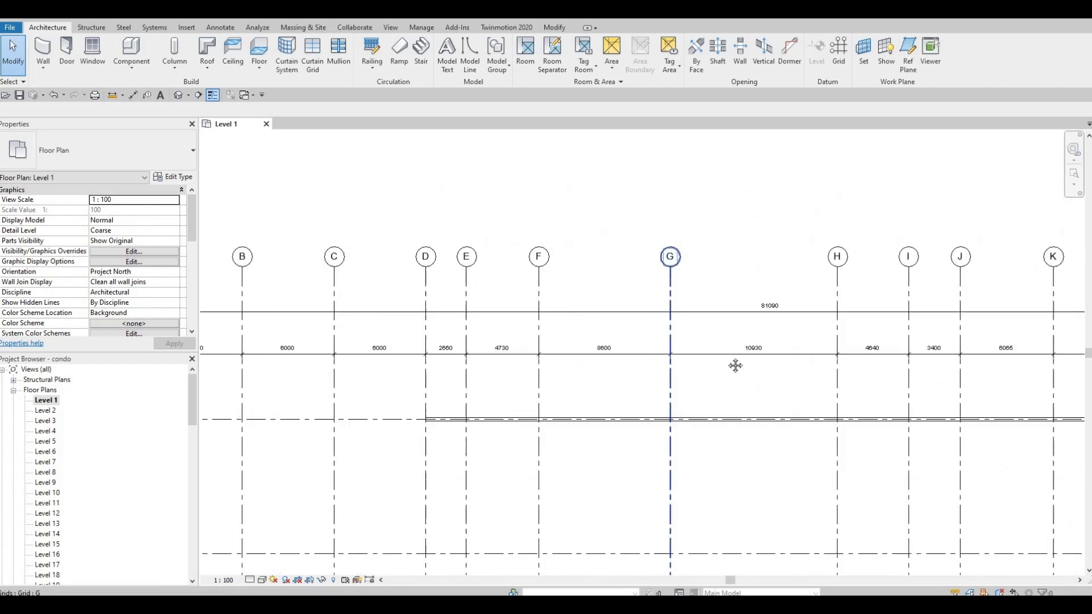
scroll(693, 275, "down", 6)
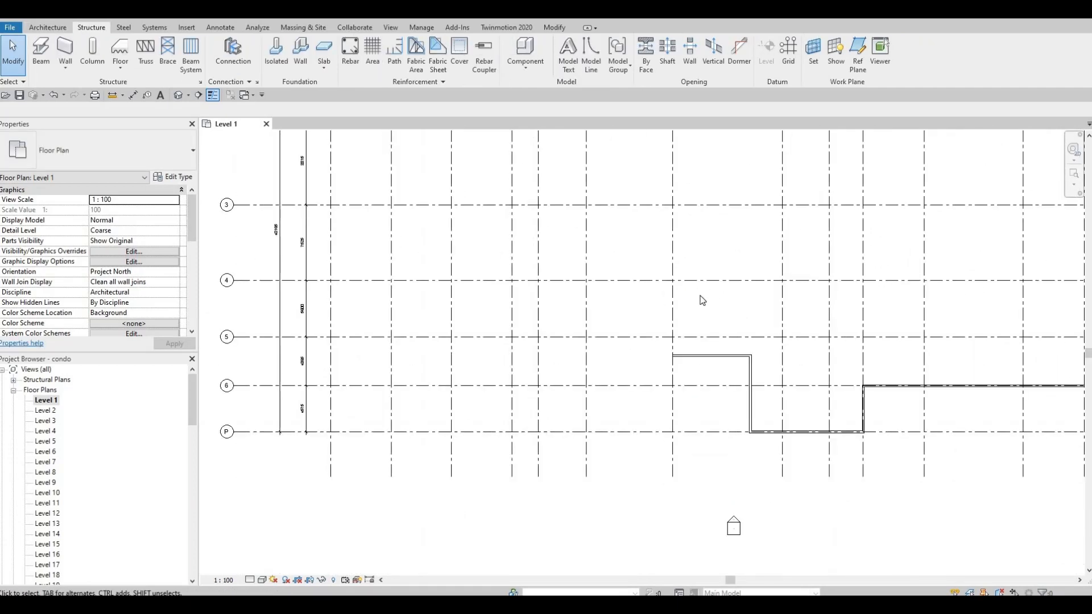
scroll(601, 263, "up", 3)
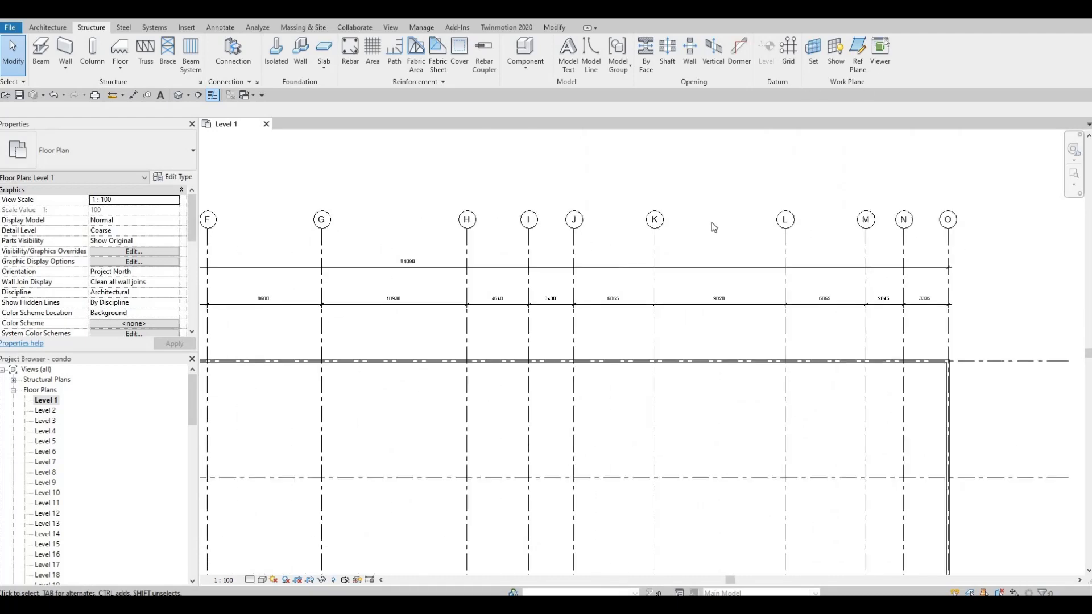
middle_click_drag(611, 273, 880, 51)
middle_click_drag(532, 572, 673, 384)
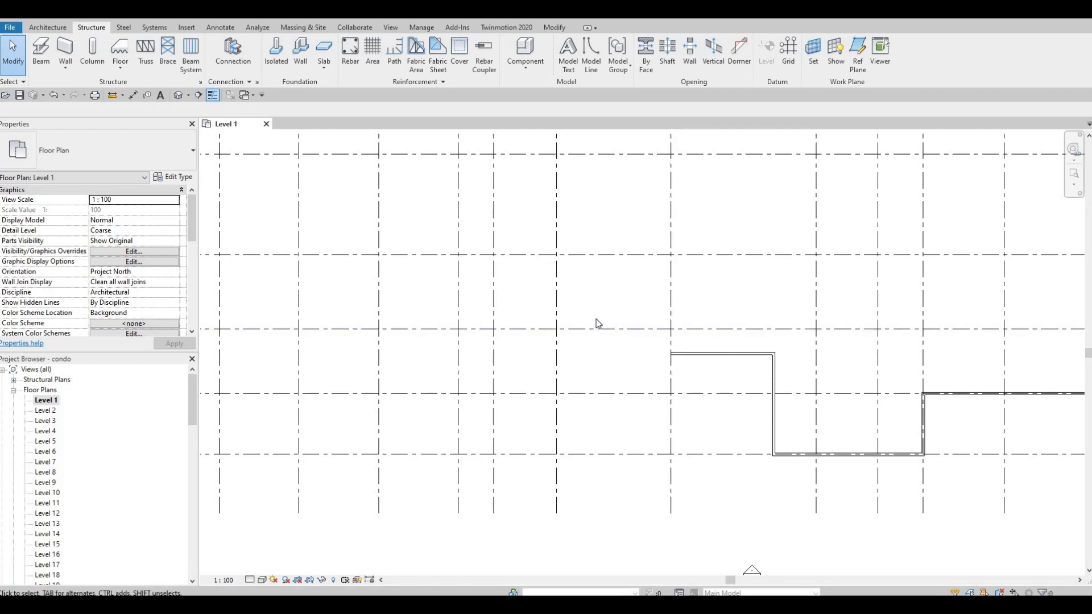
scroll(647, 267, "down", 2)
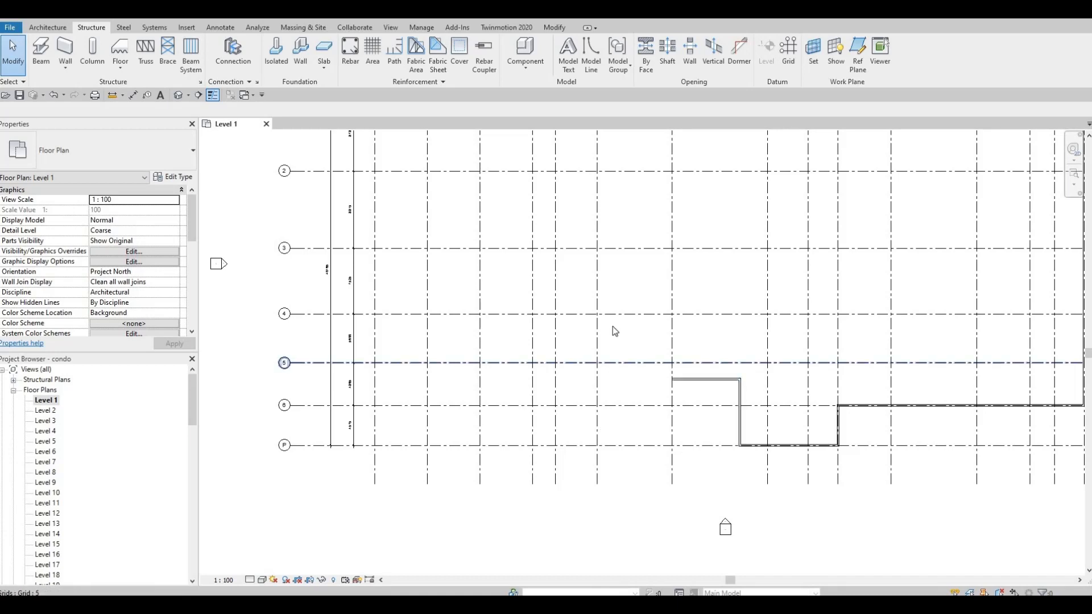
scroll(612, 328, "up", 2)
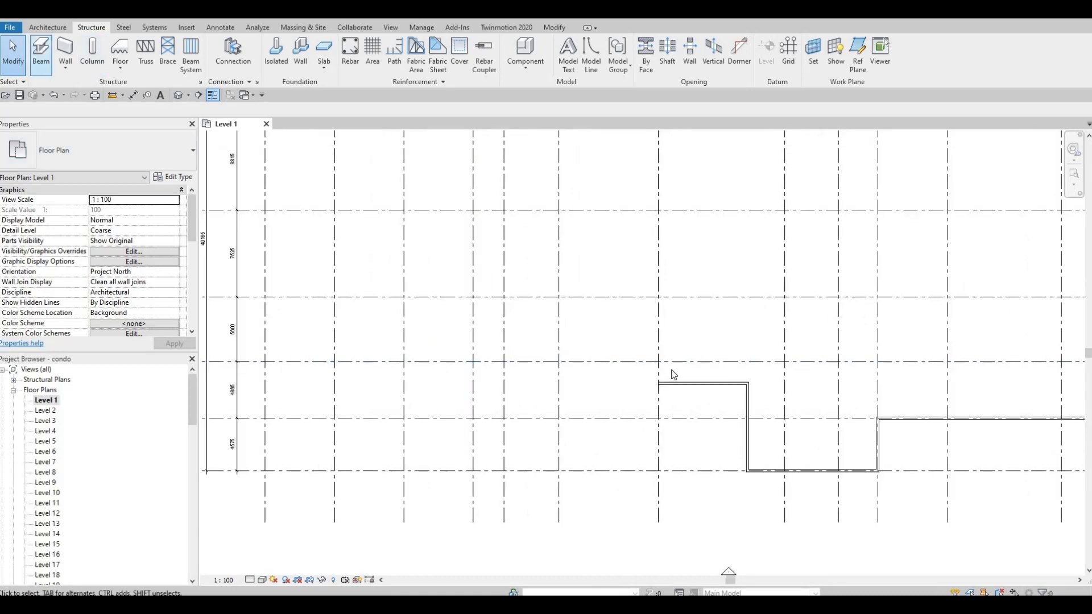
Create a similar EXTERIOR WALL 1 running diagonally from the end of the upper stepped wall up-left to grid F
left_click(682, 384)
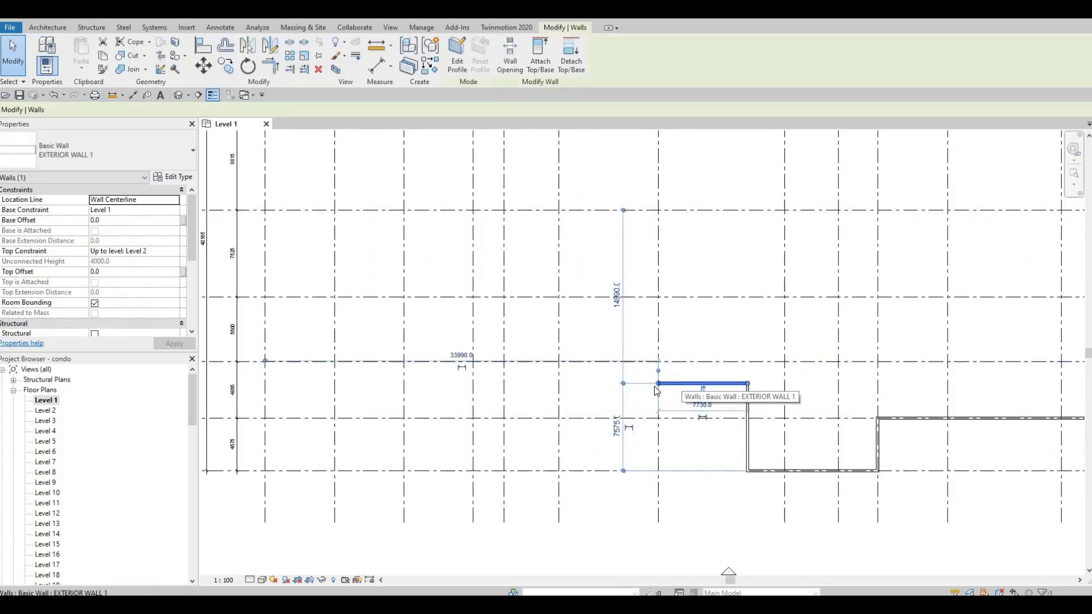
key("c")
key("s")
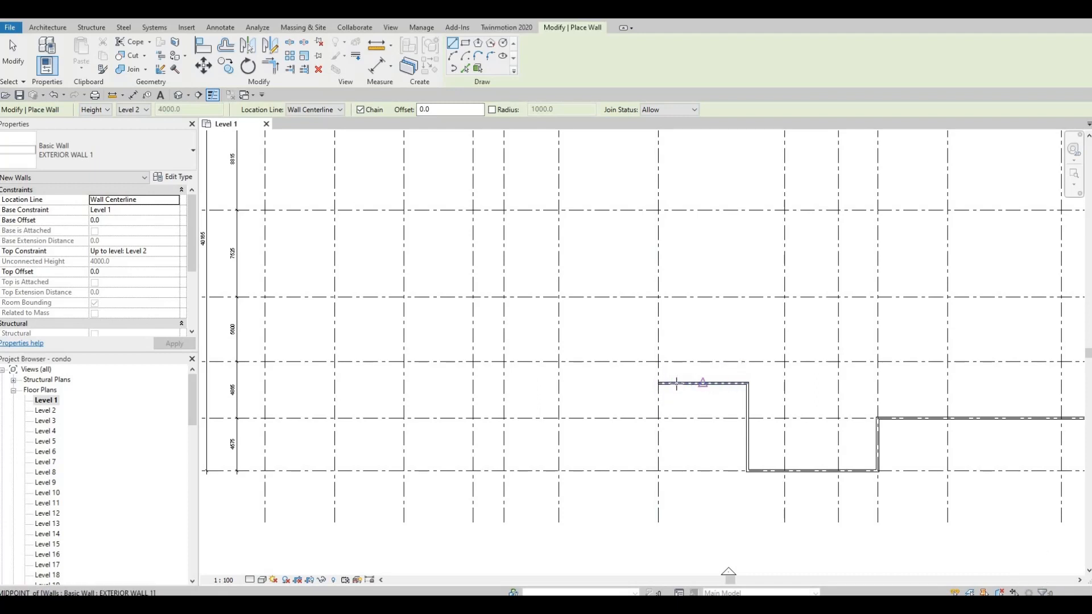
key("F1")
key("F1")
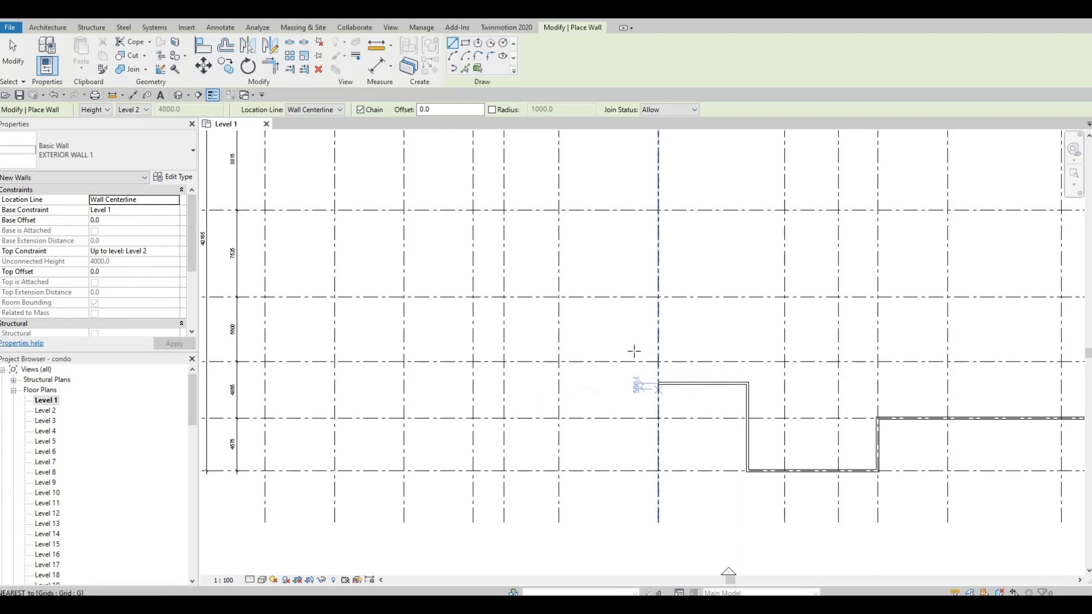
scroll(657, 386, "up", 1)
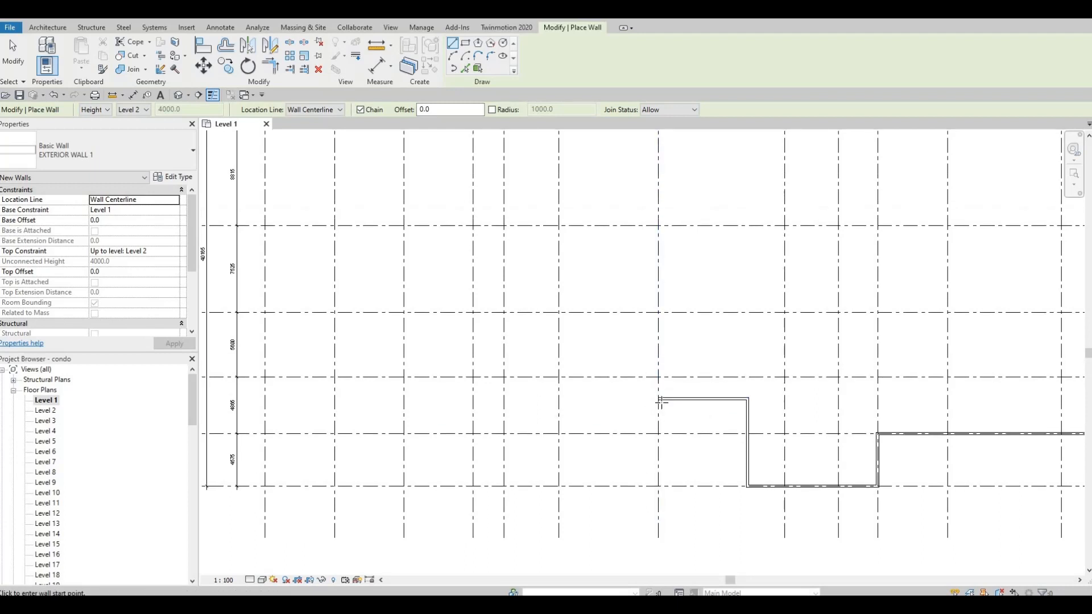
left_click(658, 385)
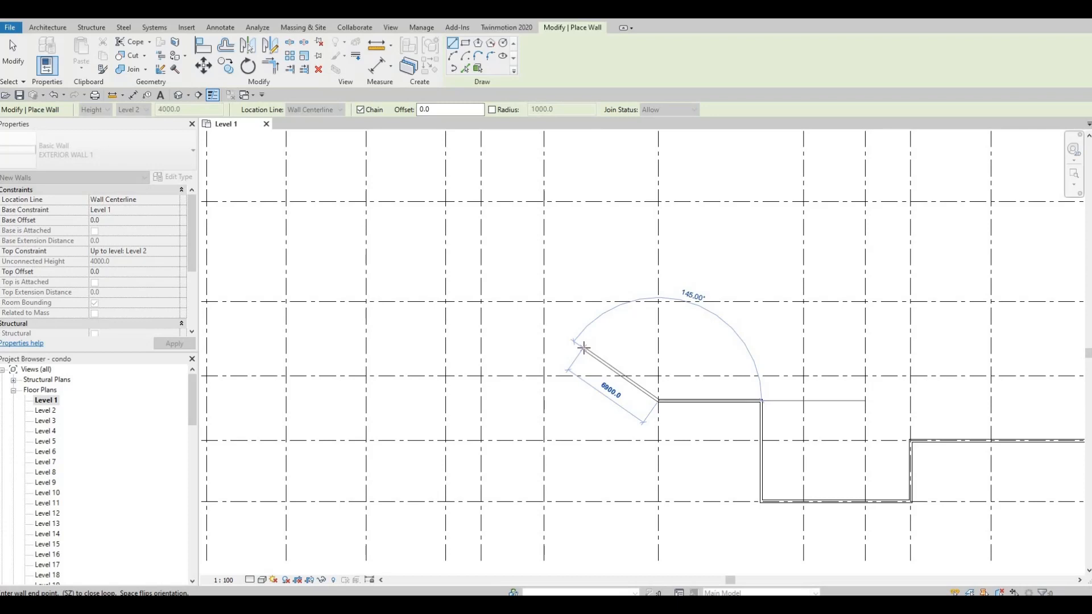
left_click(544, 322)
Continue the wall straight up along grid F to its intersection with grid 4
middle_click_drag(575, 411, 585, 493)
scroll(585, 493, "down", 3)
middle_click_drag(553, 271, 555, 464)
scroll(555, 278, "up", 5)
middle_click_drag(583, 294, 584, 294)
scroll(585, 294, "up", 1)
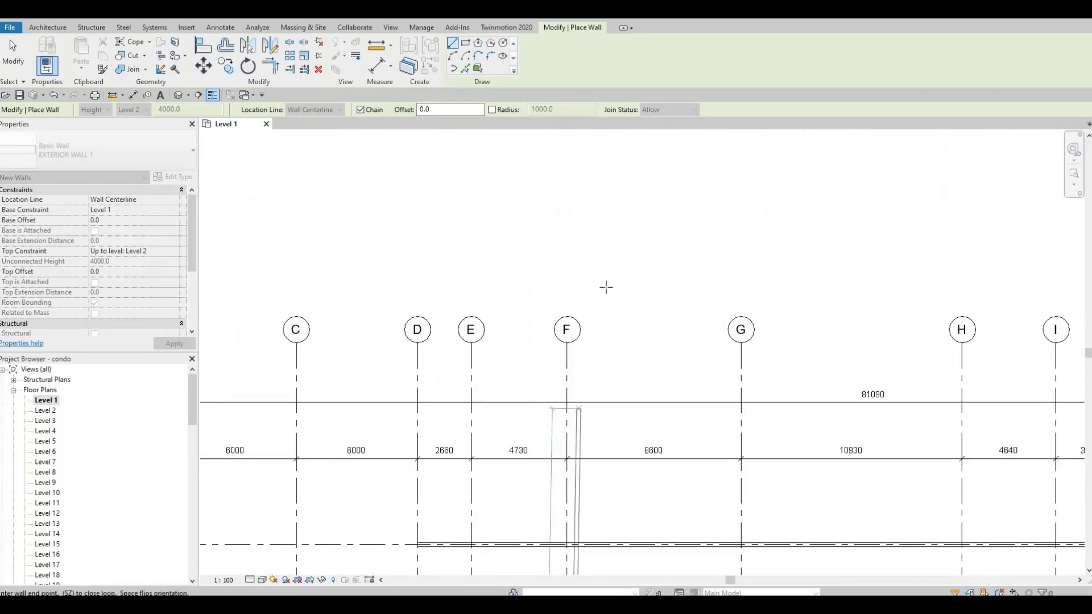
middle_click_drag(621, 464, 643, 136)
middle_click_drag(646, 445, 646, 205)
scroll(646, 205, "down", 4)
middle_click_drag(640, 348, 653, 250)
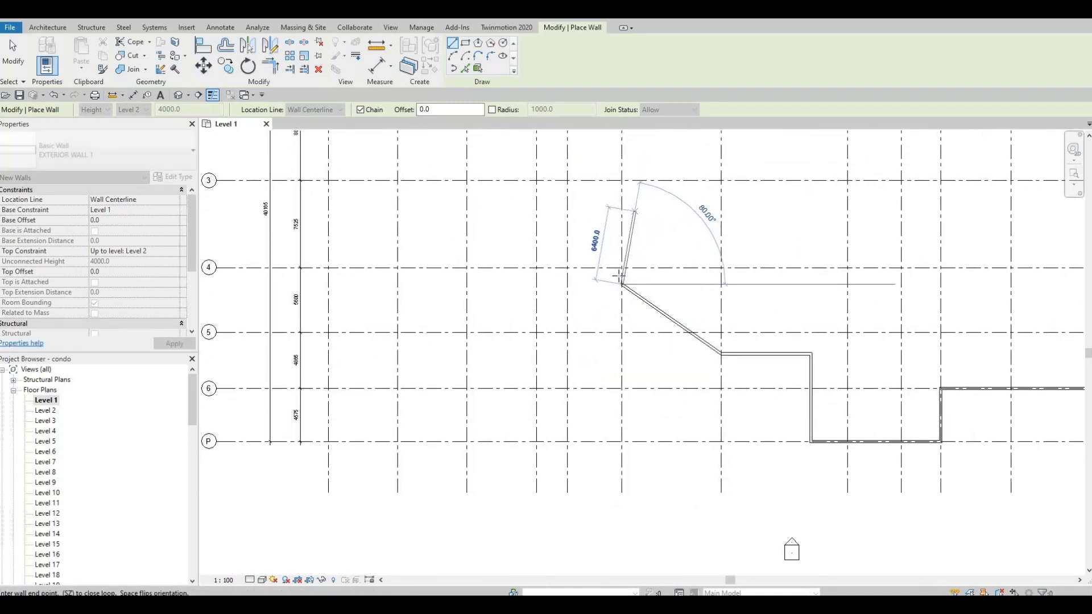
scroll(612, 261, "up", 3)
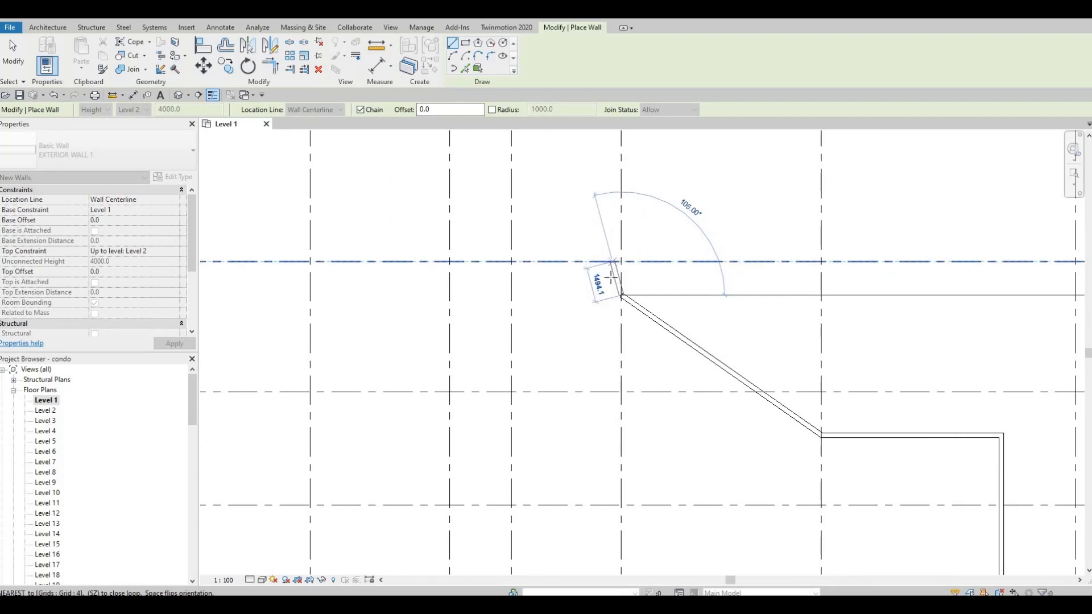
middle_click_drag(617, 264, 630, 301)
scroll(630, 301, "down", 4)
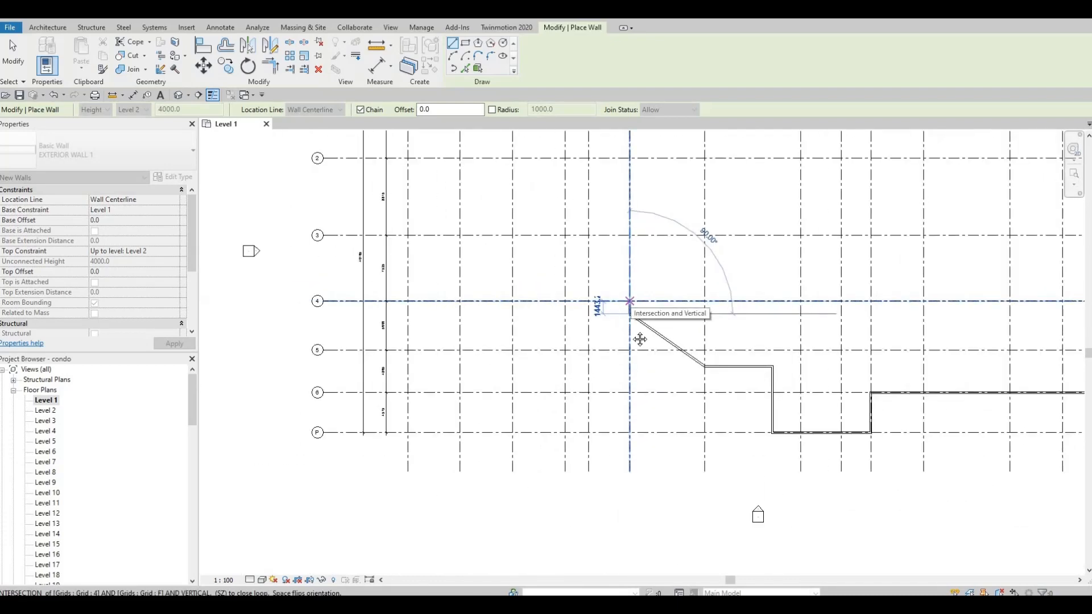
middle_click_drag(624, 475, 649, 325)
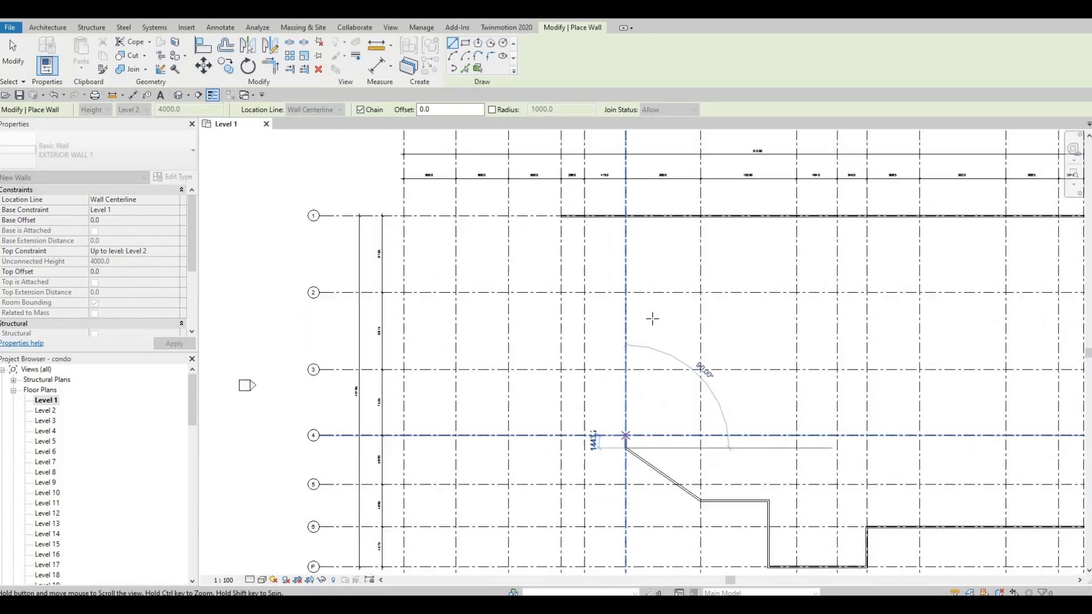
scroll(649, 325, "up", 2)
left_click(647, 325)
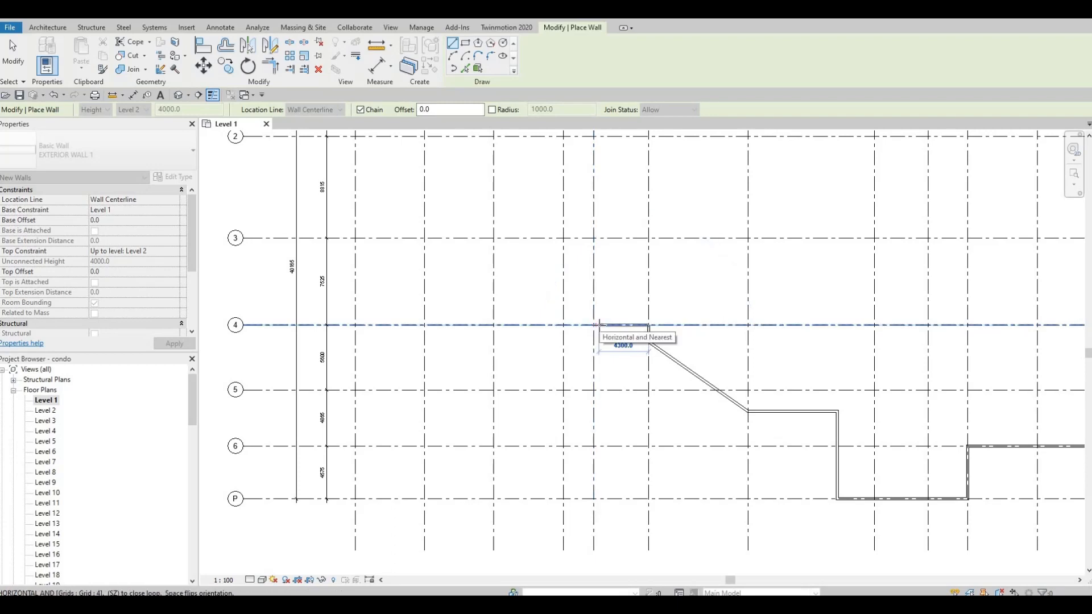
Extend the wall along grid 4 to grid E and down grid E to grid 5
scroll(589, 324, "down", 2)
middle_click_drag(591, 325, 573, 519)
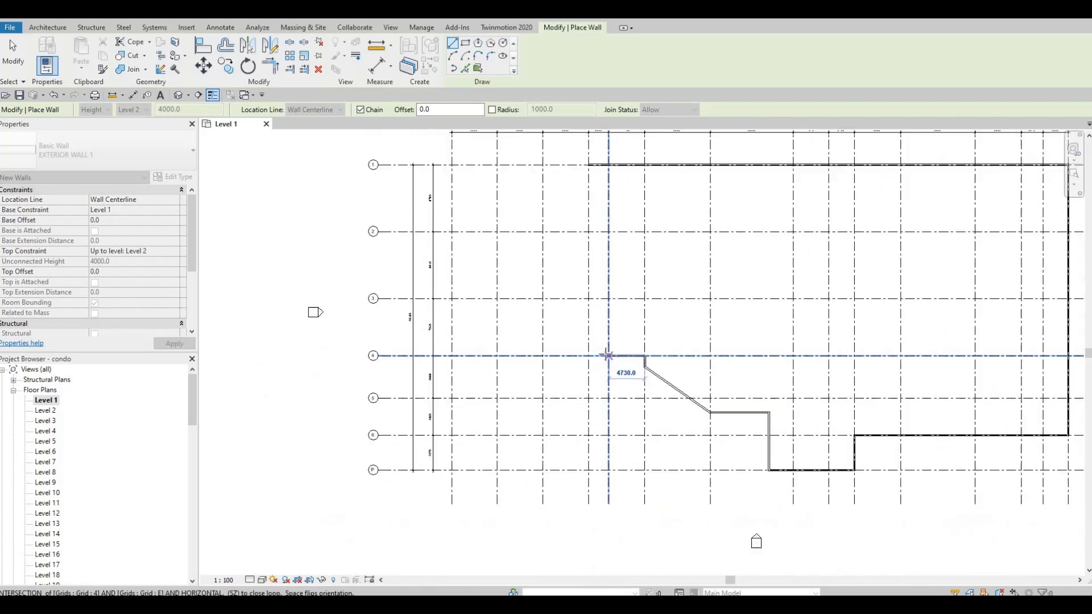
left_click(609, 356)
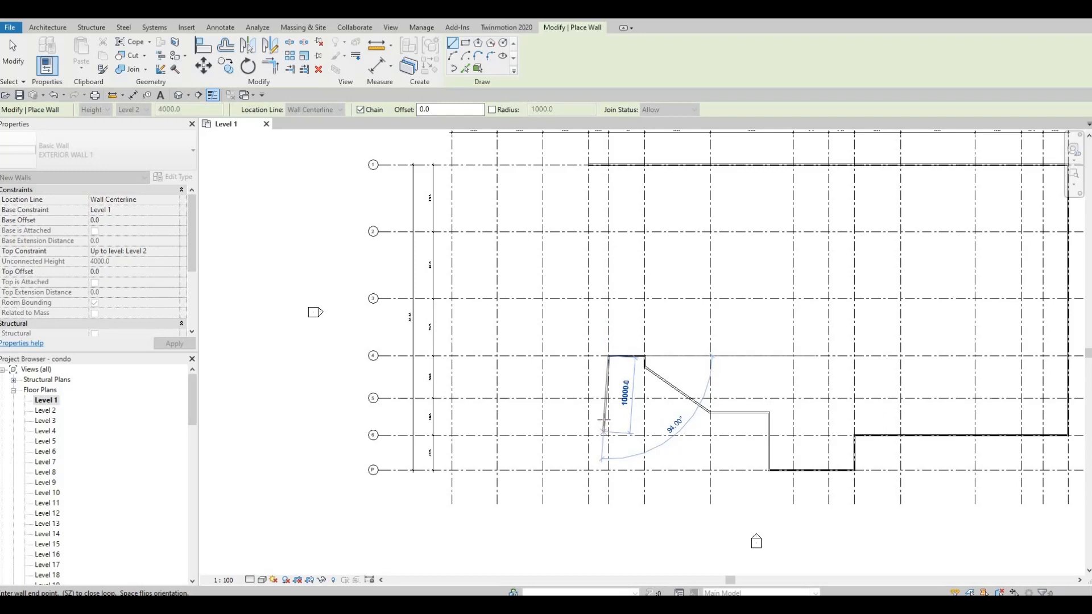
scroll(604, 420, "up", 1)
scroll(609, 398, "up", 1)
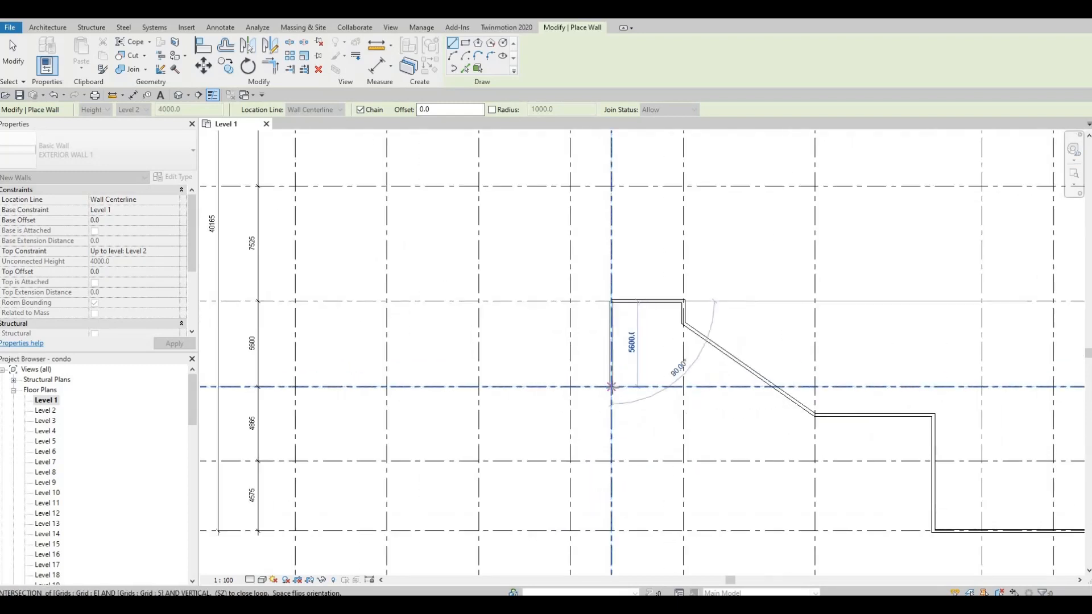
left_click(611, 387)
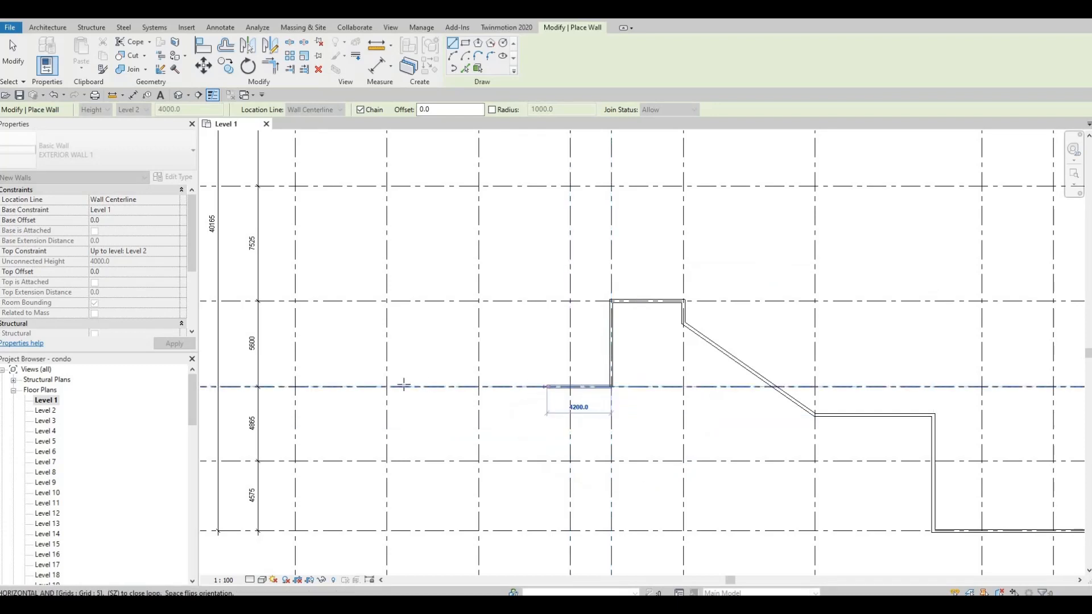
Continue the wall along grid 5 to grid A and end the wall chain
middle_click_drag(407, 387, 452, 391)
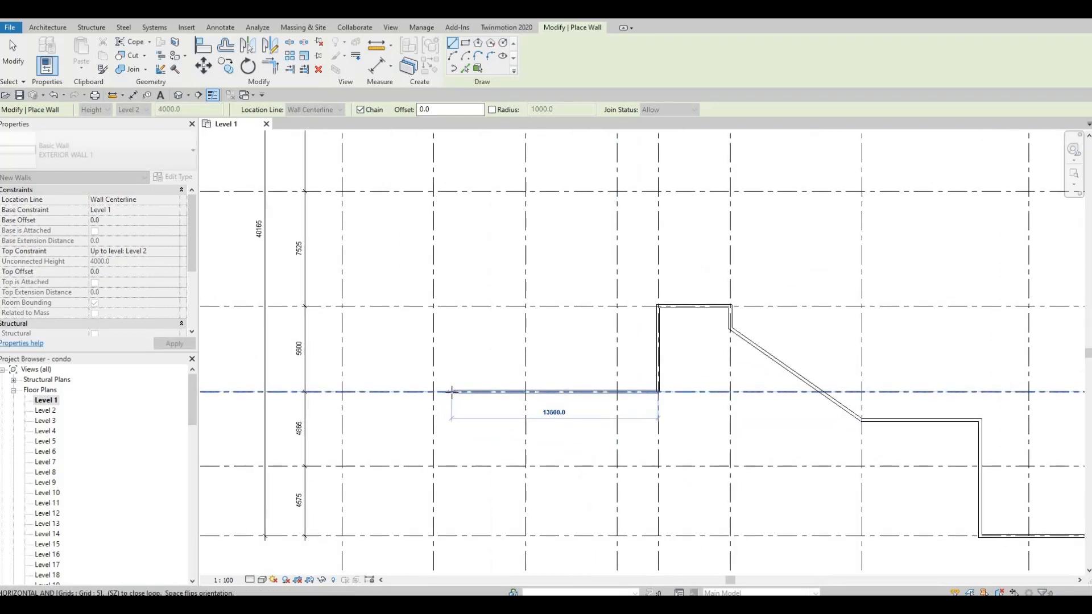
scroll(452, 392, "down", 3)
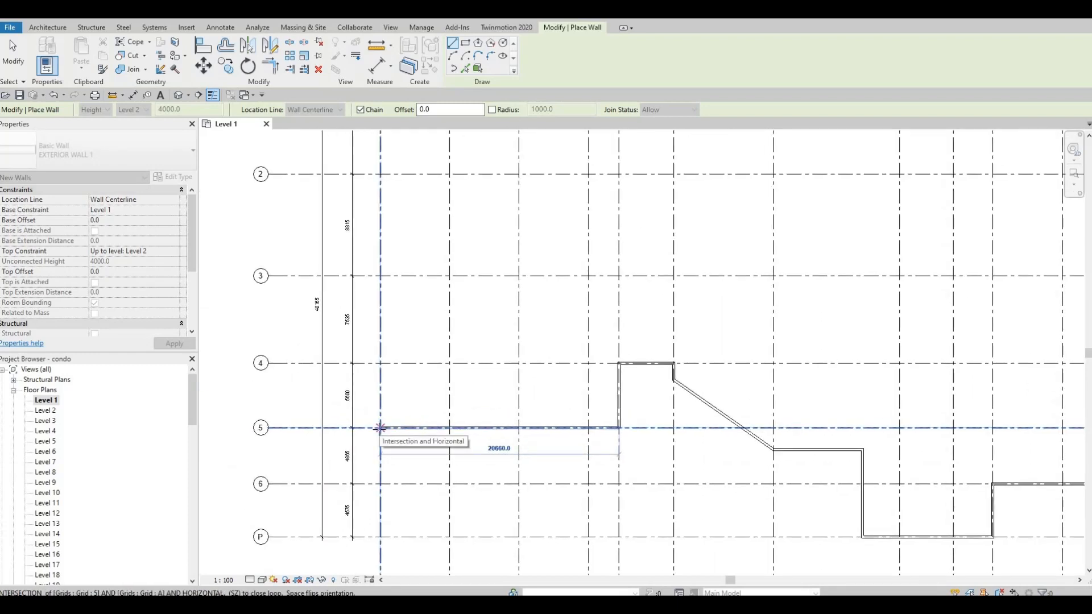
key("Escape")
key("Escape")
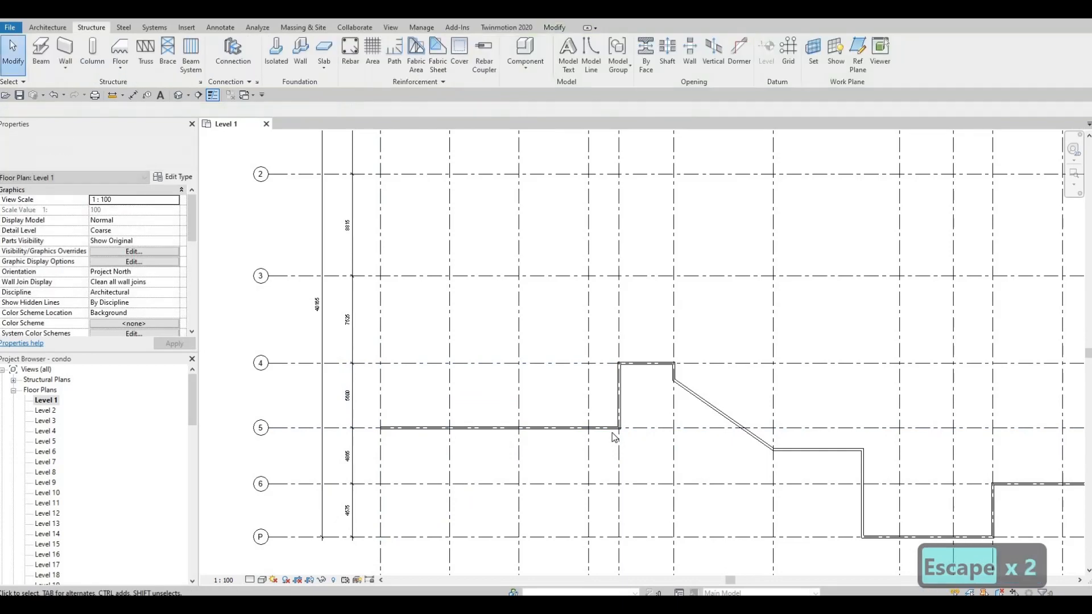
Draw a similar exterior wall up grid A from grid 5 to grid 3
scroll(627, 435, "down", 1)
middle_click_drag(622, 335, 601, 474)
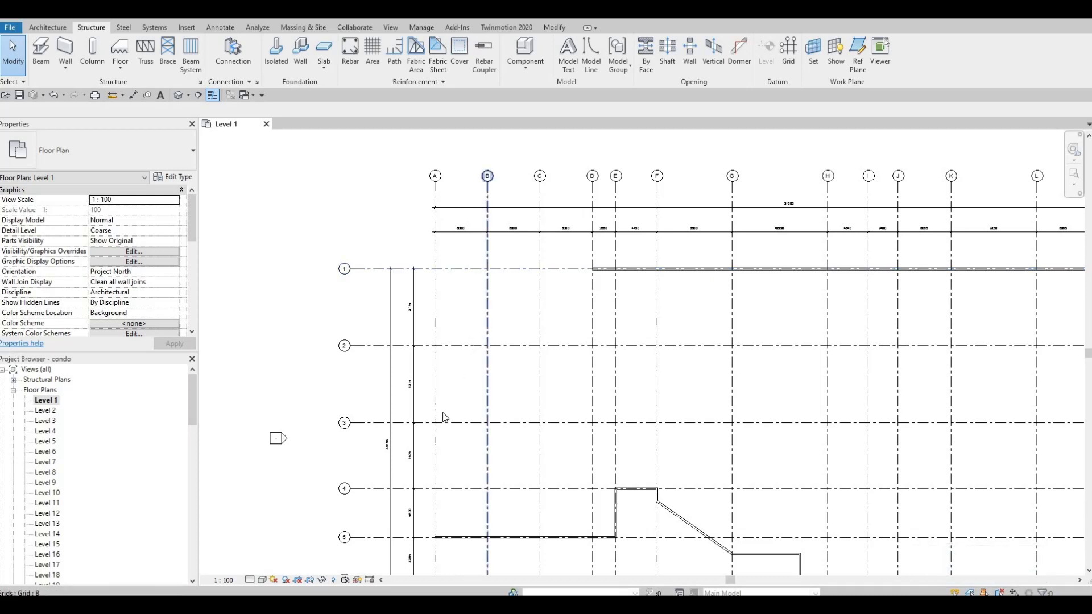
left_click(442, 537)
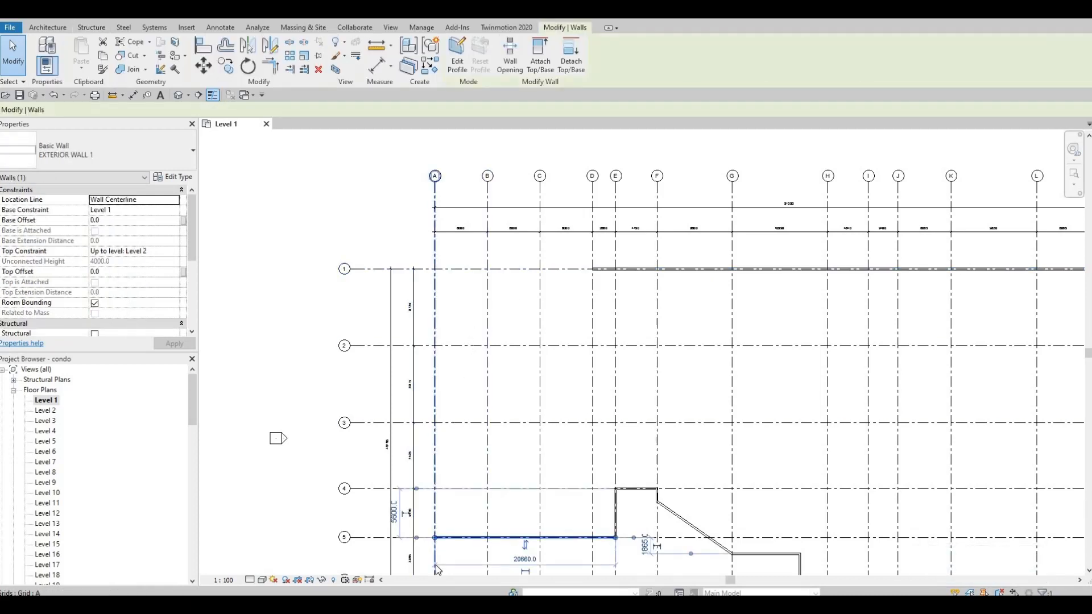
key("c")
key("s")
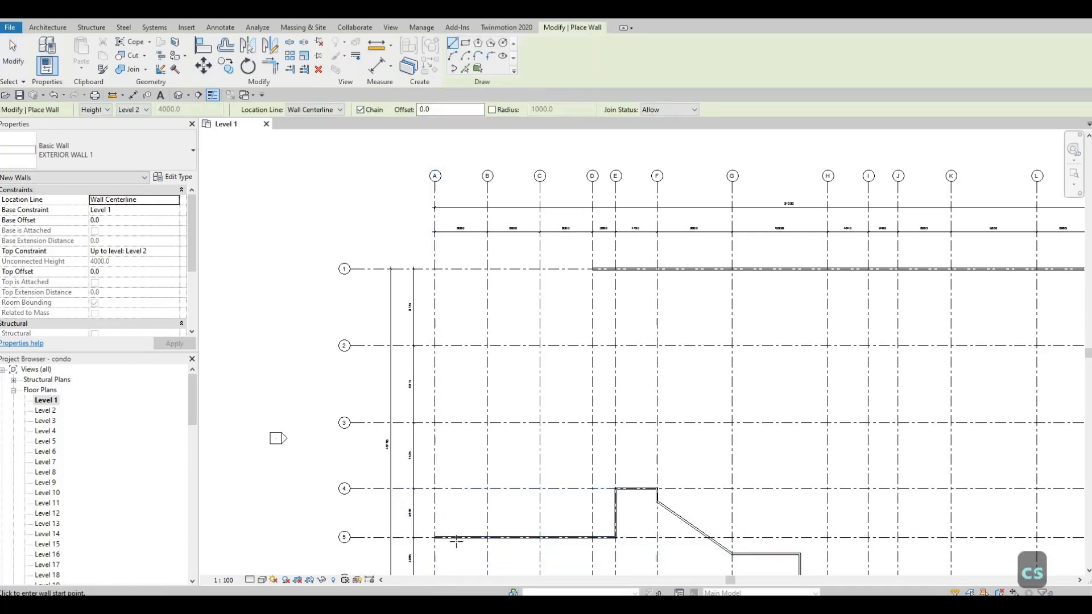
left_click(435, 538)
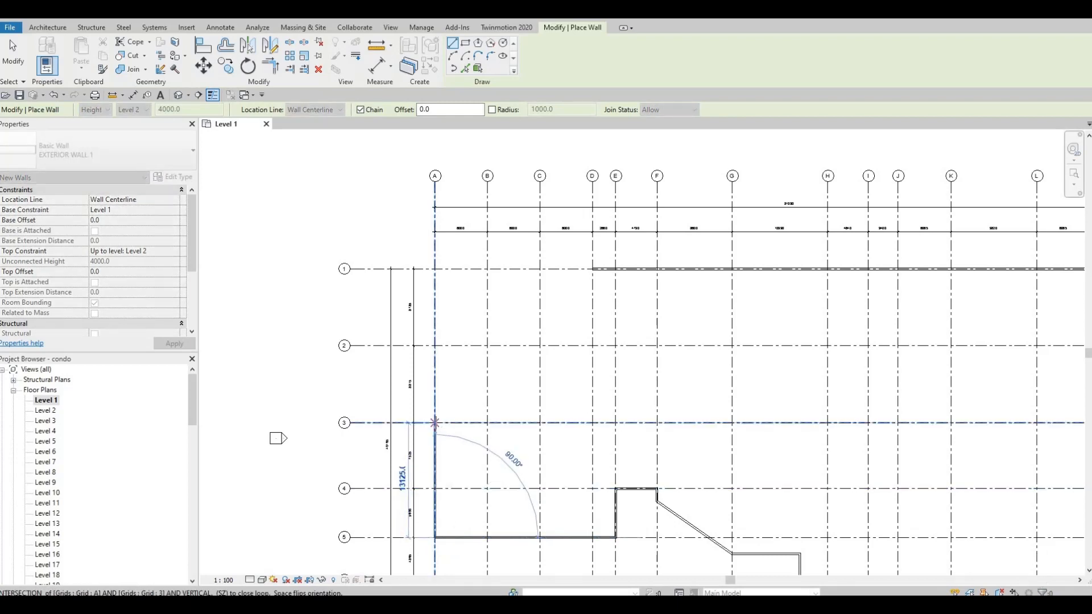
left_click(435, 423)
key("Escape")
key("Escape")
Draw a similar wall as a start-end-radius arc from the wall end at grid A/3 to grid D on grid 1, tangent to the grid 1 wall
scroll(521, 472, "up", 1)
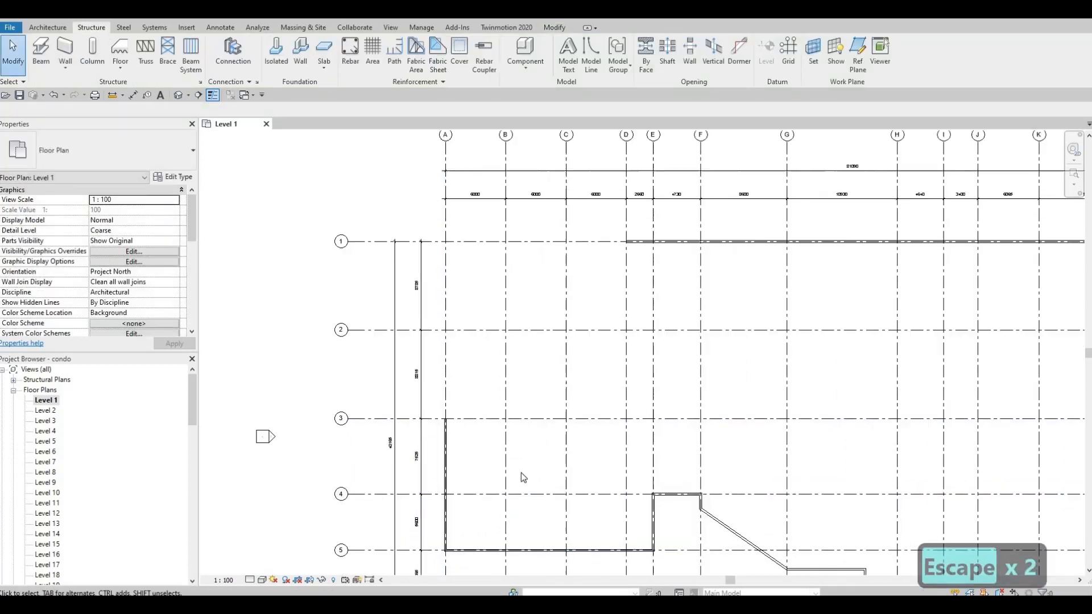
scroll(443, 397, "up", 4)
middle_click_drag(443, 397, 544, 366)
middle_click_drag(558, 568, 550, 407)
scroll(549, 406, "down", 5)
middle_click_drag(547, 278, 547, 388)
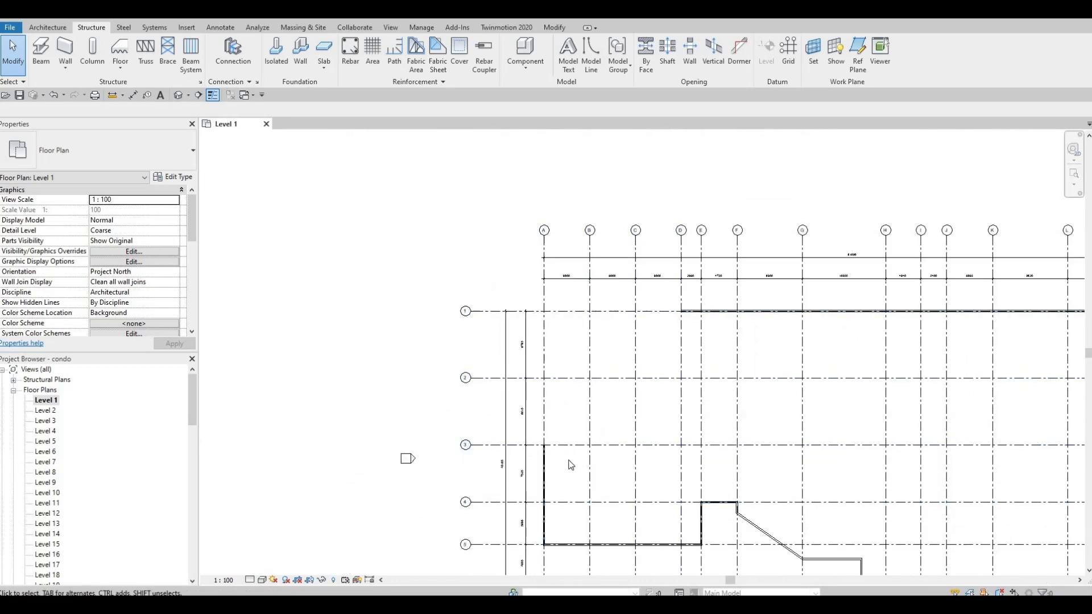
left_click(544, 467)
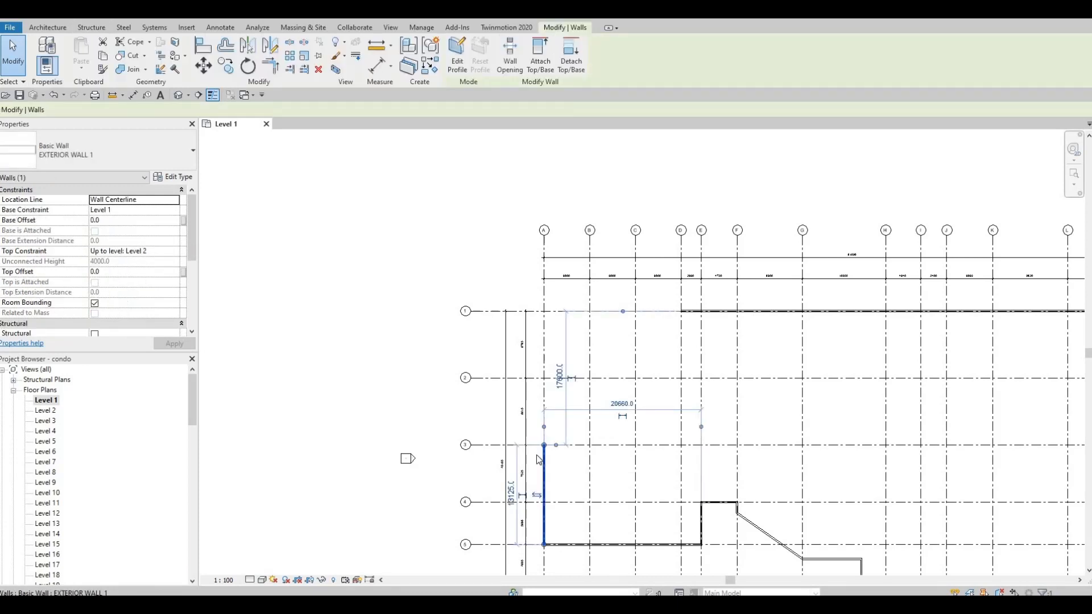
key("c")
key("s")
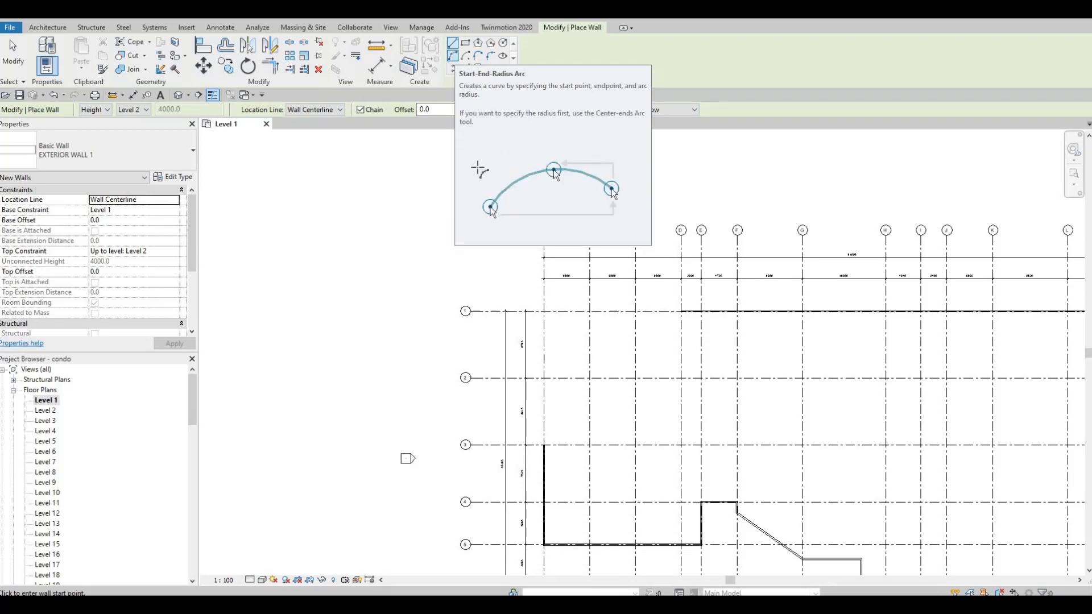
left_click(452, 56)
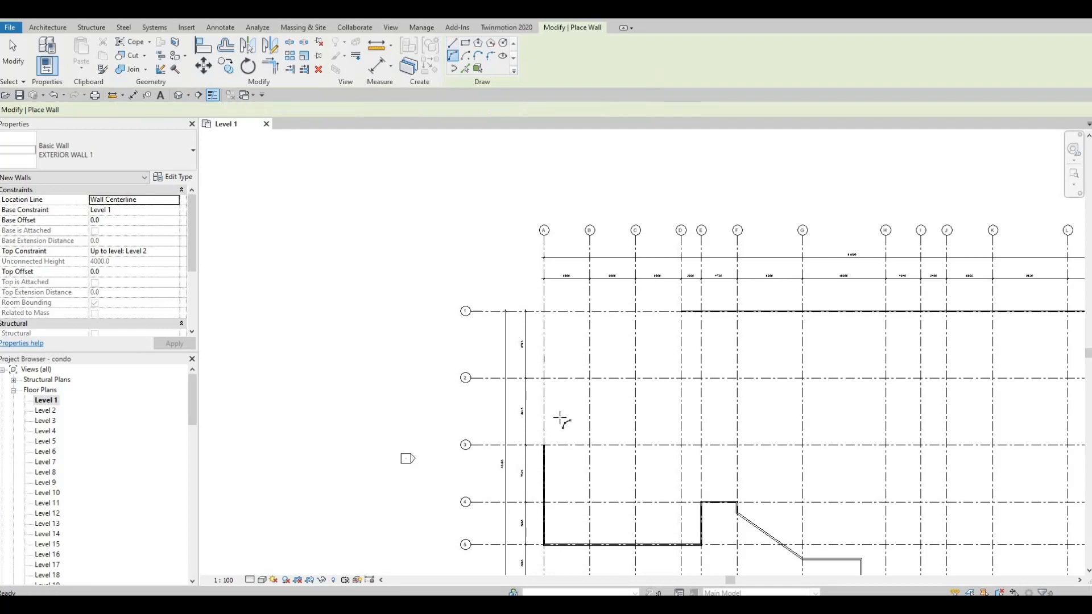
left_click(545, 446)
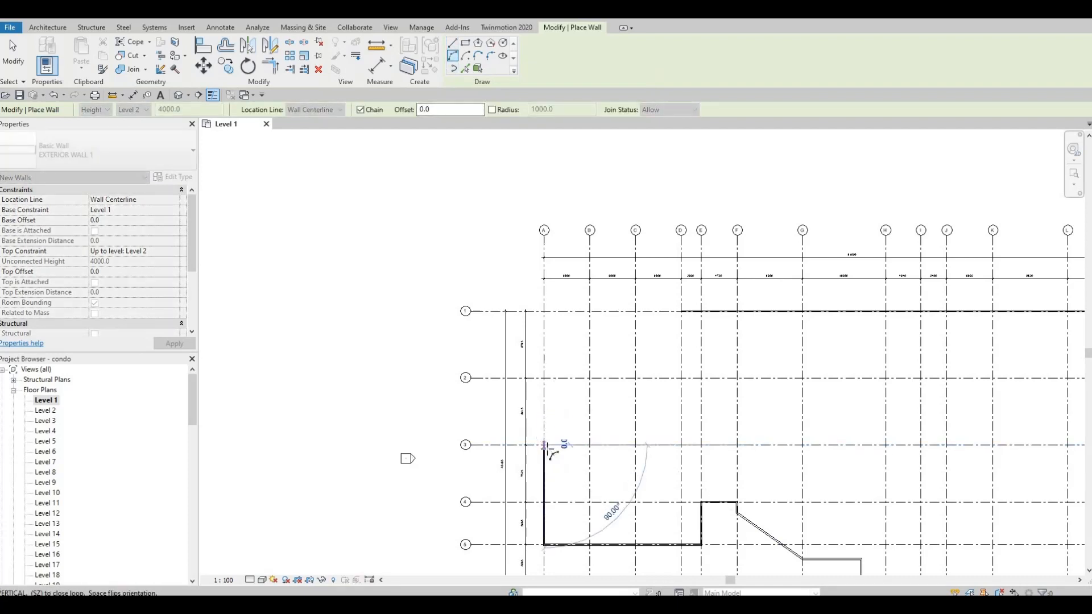
scroll(548, 447, "up", 5)
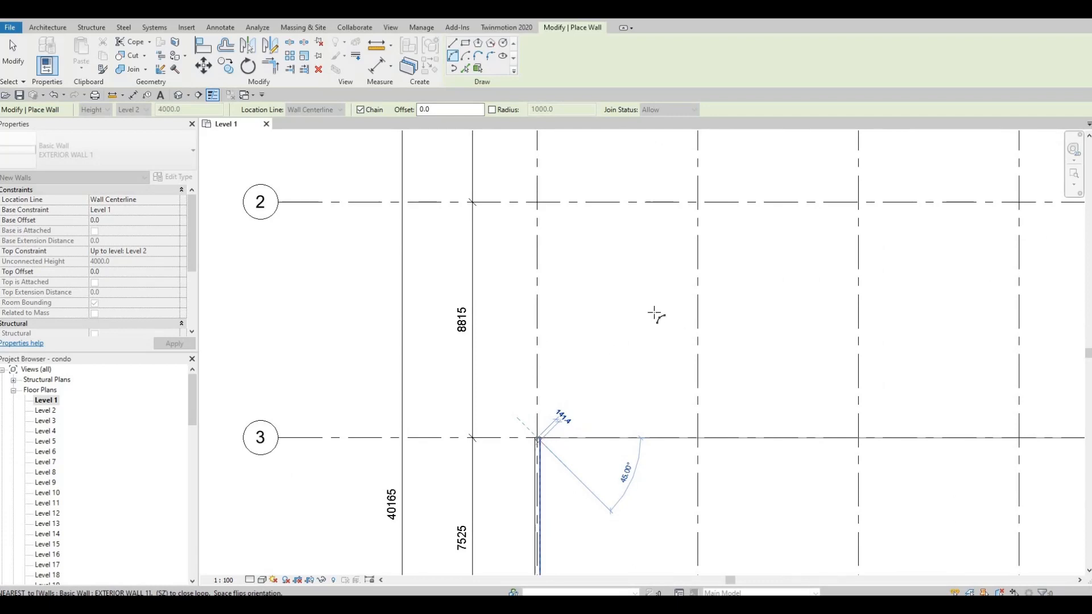
scroll(603, 347, "down", 1)
middle_click_drag(788, 249, 717, 532)
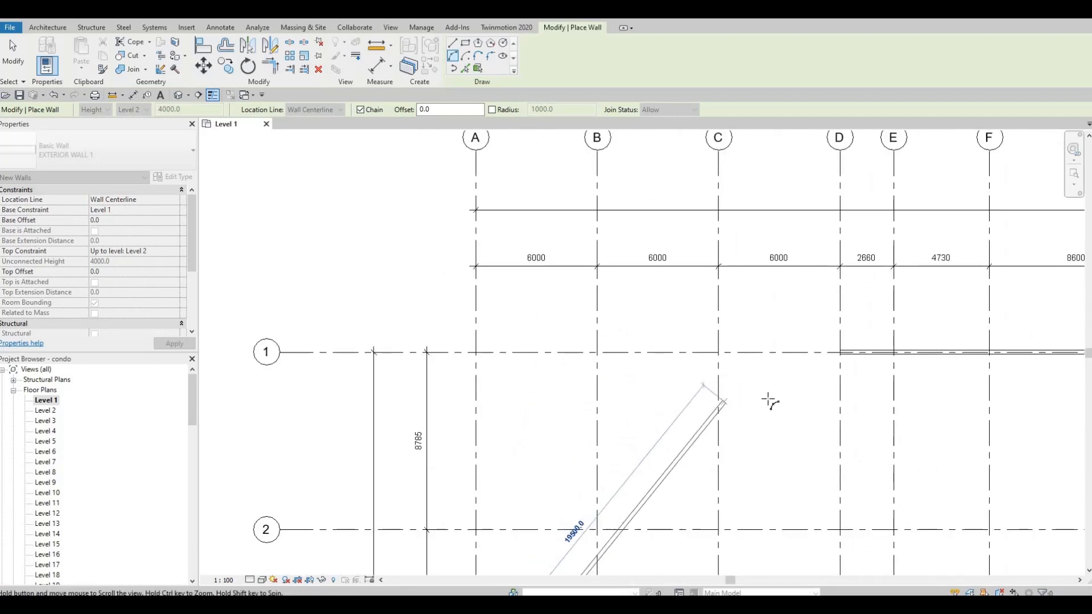
middle_click_drag(770, 399, 727, 432)
scroll(727, 431, "down", 1)
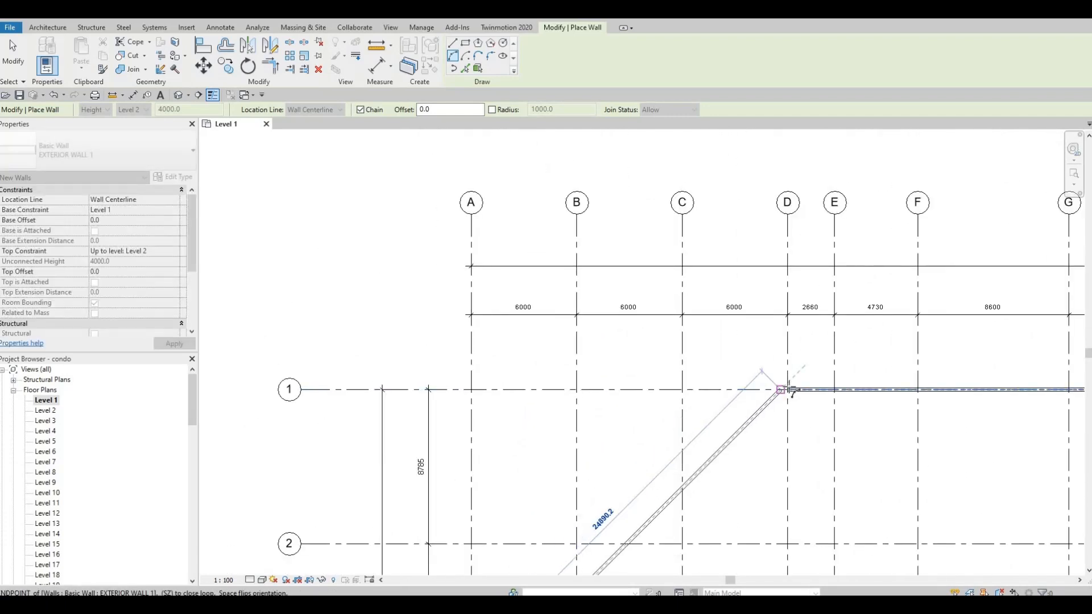
scroll(792, 392, "up", 1)
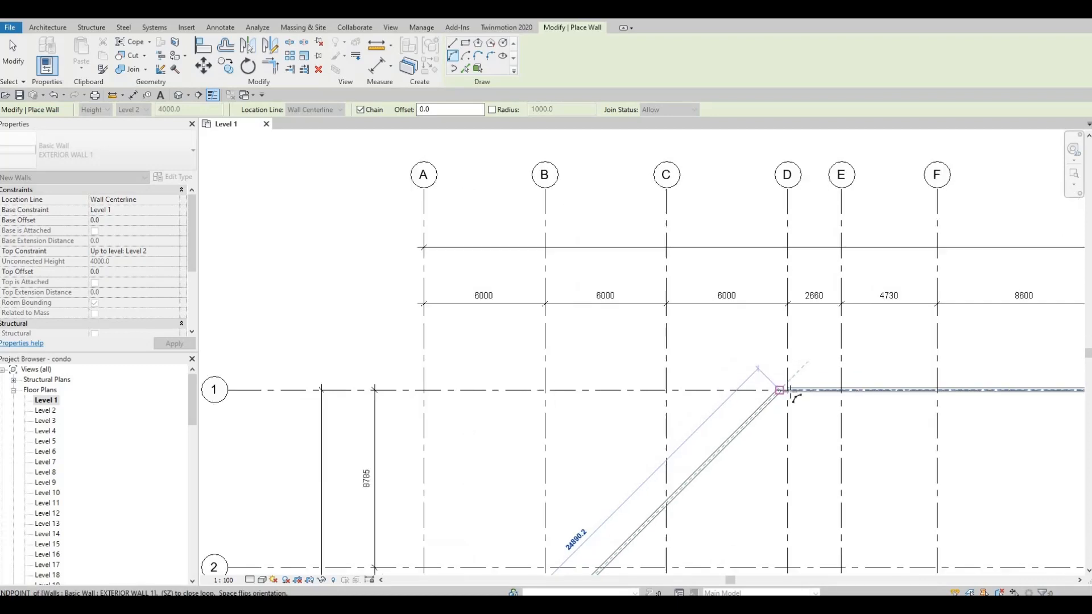
scroll(794, 396, "up", 5)
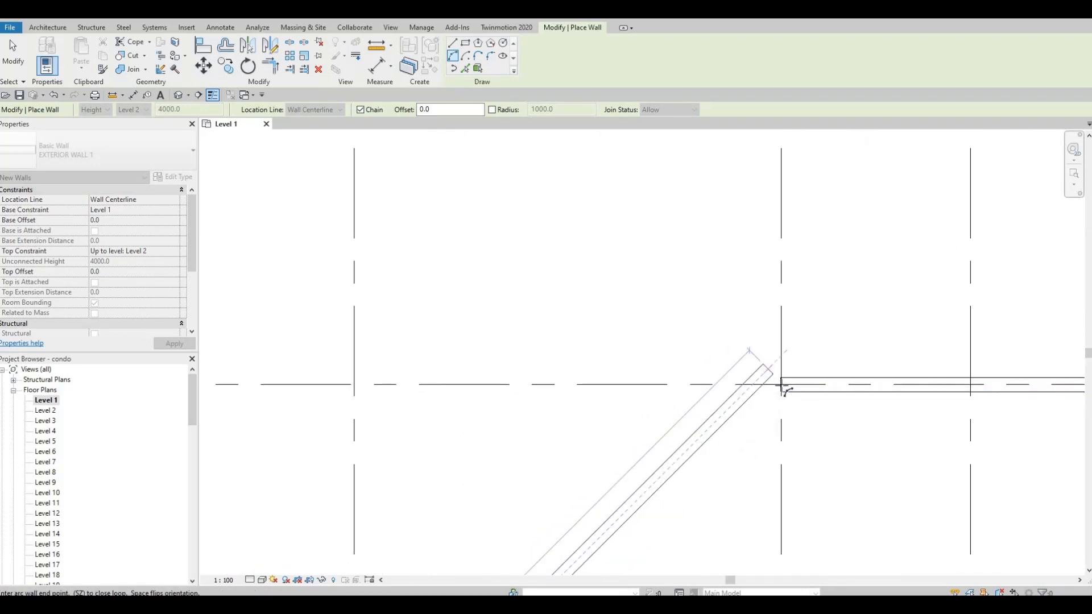
left_click(782, 386)
scroll(707, 391, "up", 2)
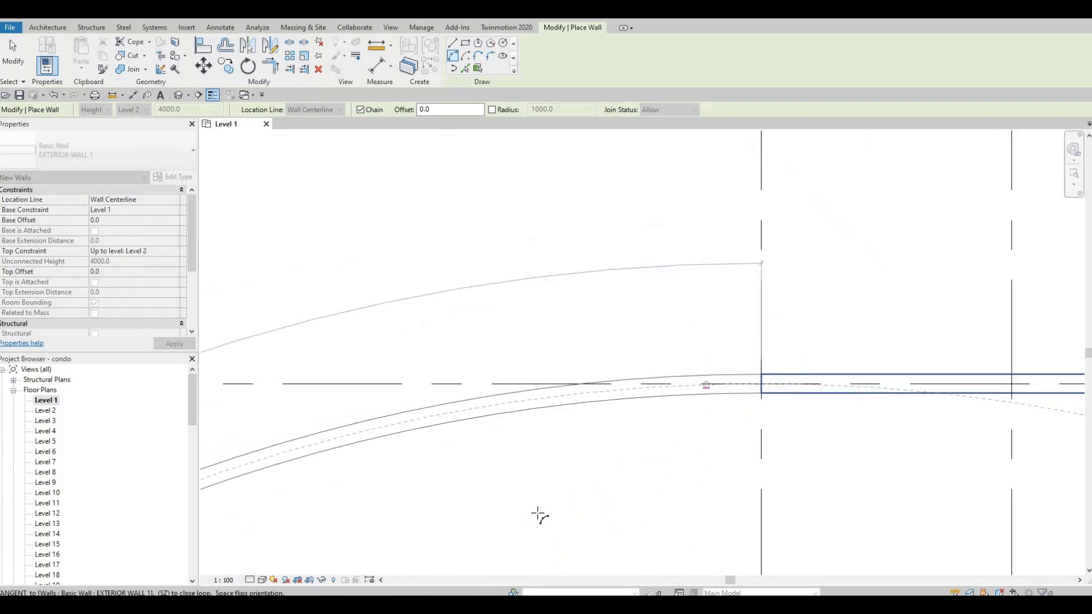
scroll(539, 358, "down", 3)
scroll(398, 409, "down", 2)
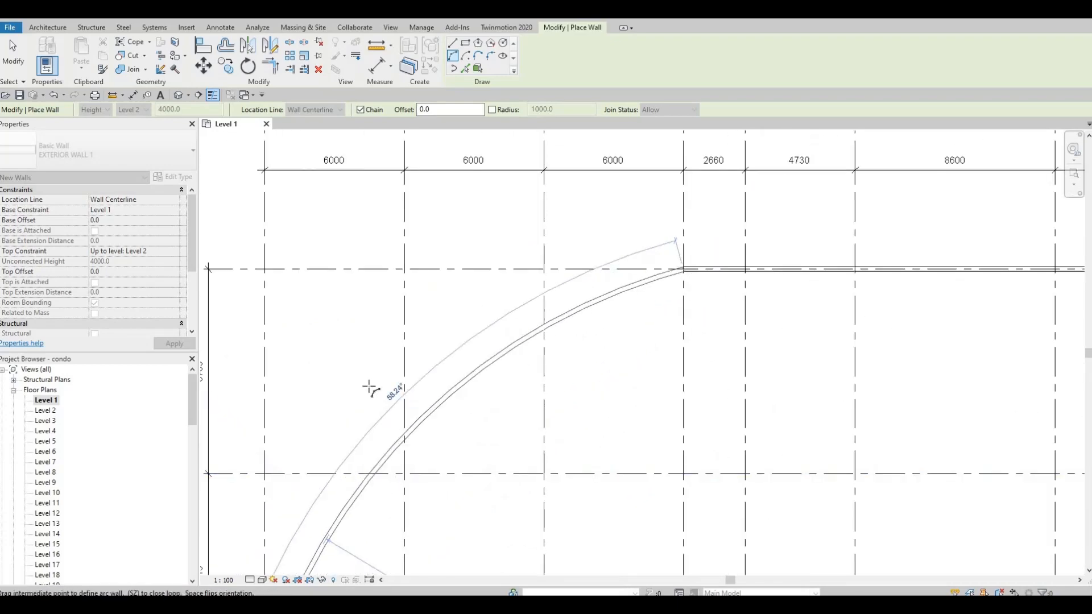
middle_click_drag(405, 381, 523, 233)
scroll(524, 233, "down", 2)
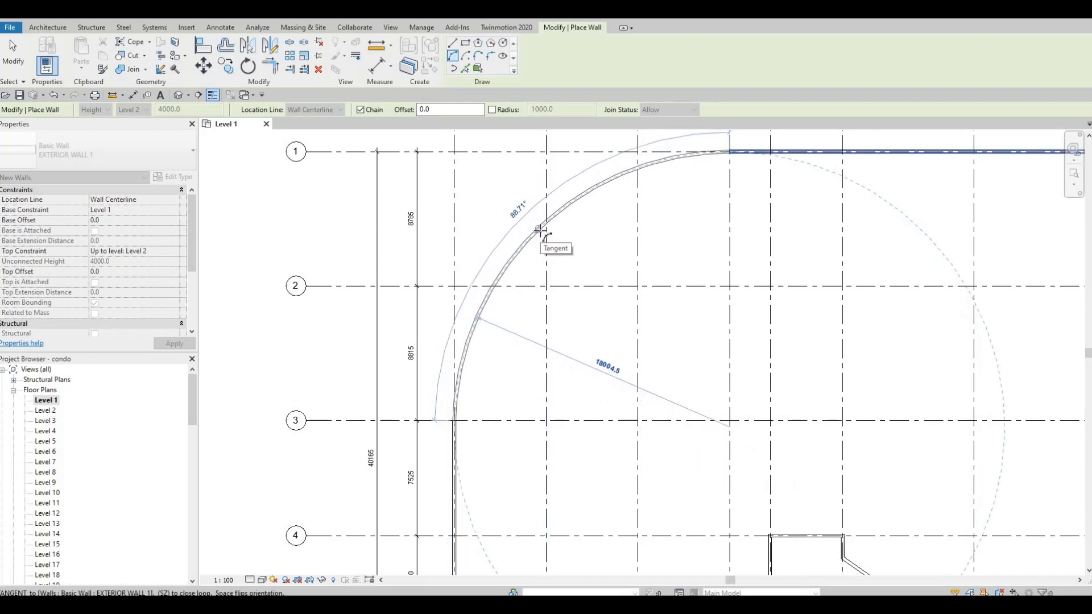
left_click(539, 230)
key("Escape")
key("Escape")
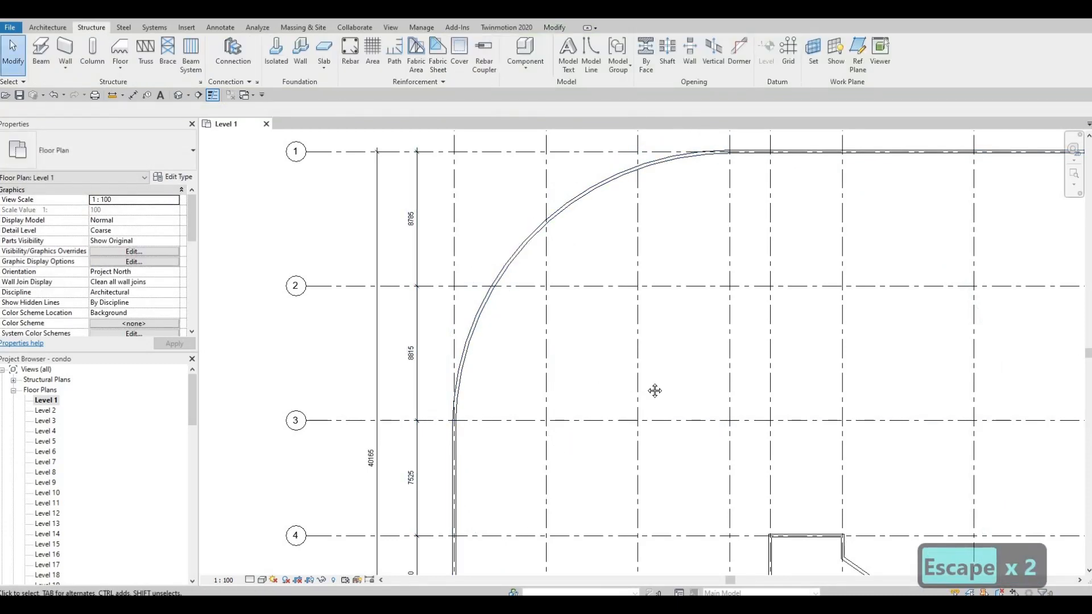
Start a new wall and switch its type to Exterior - Brick on CMU
middle_click_drag(655, 391, 625, 524)
middle_click_drag(697, 136, 669, 244)
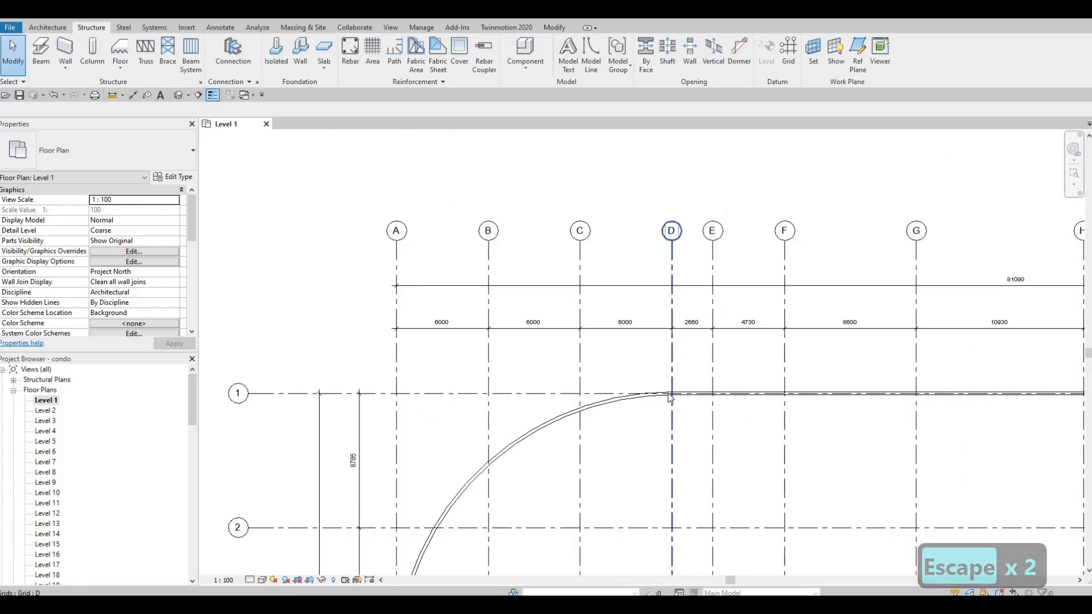
scroll(649, 302, "down", 5)
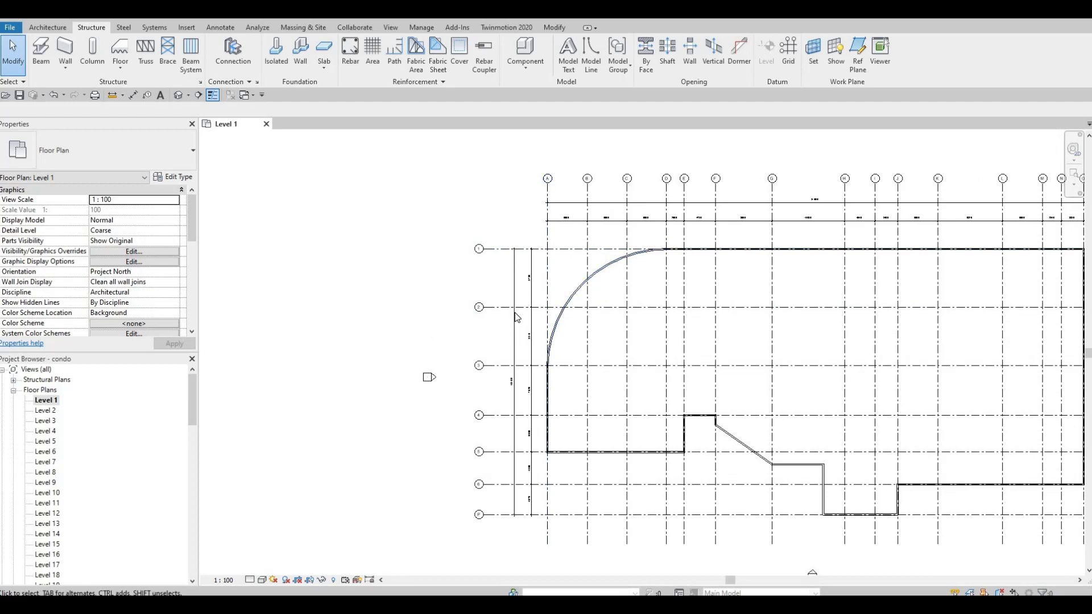
middle_click_drag(588, 398, 572, 515)
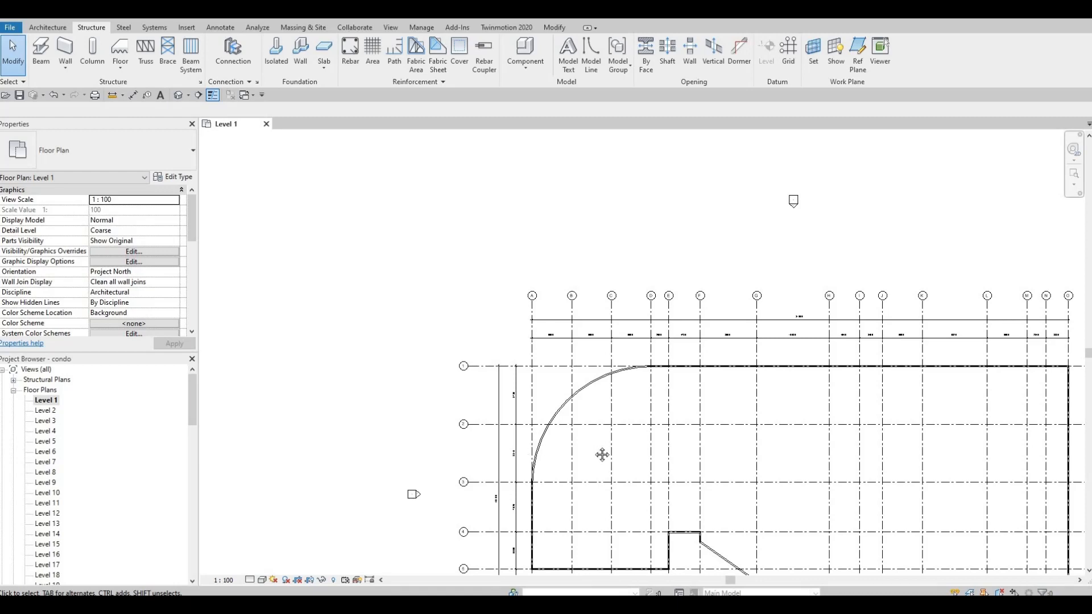
middle_click_drag(640, 467, 589, 420)
middle_click_drag(565, 347, 527, 276)
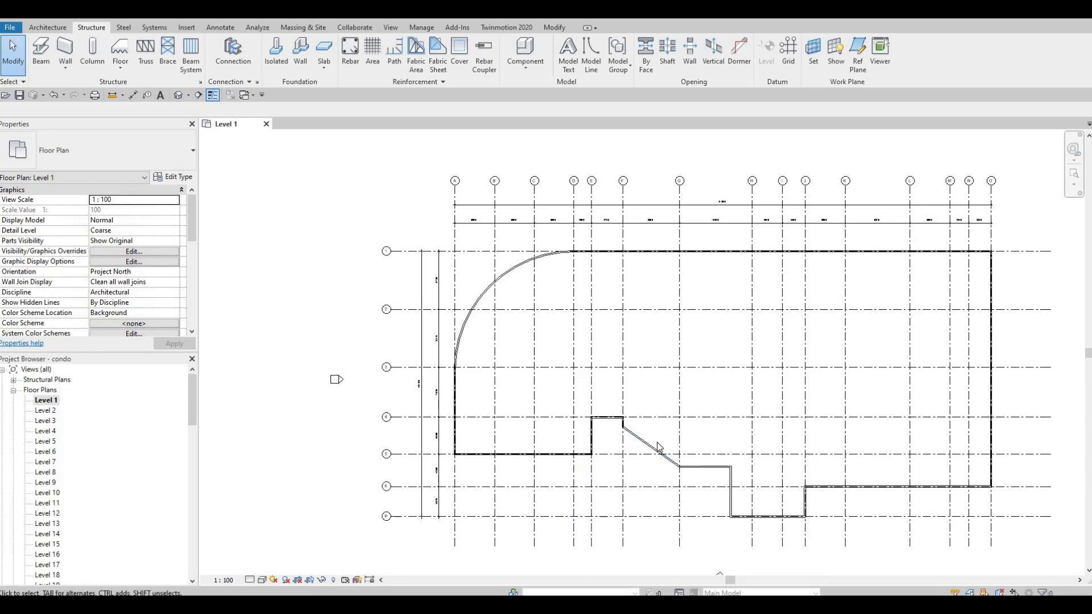
left_click(47, 28)
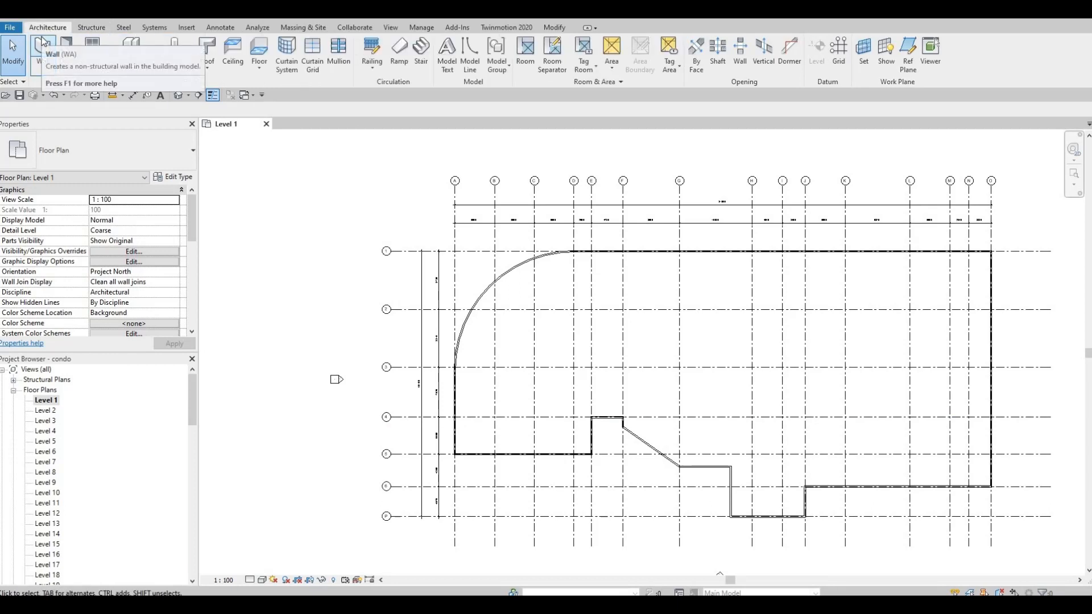
left_click(43, 45)
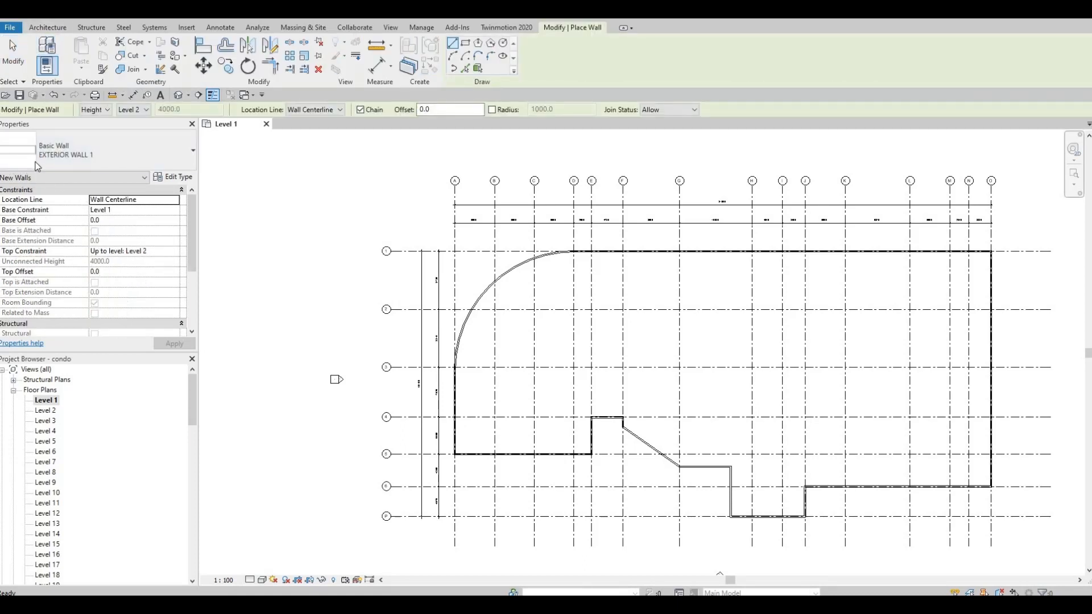
left_click(175, 149)
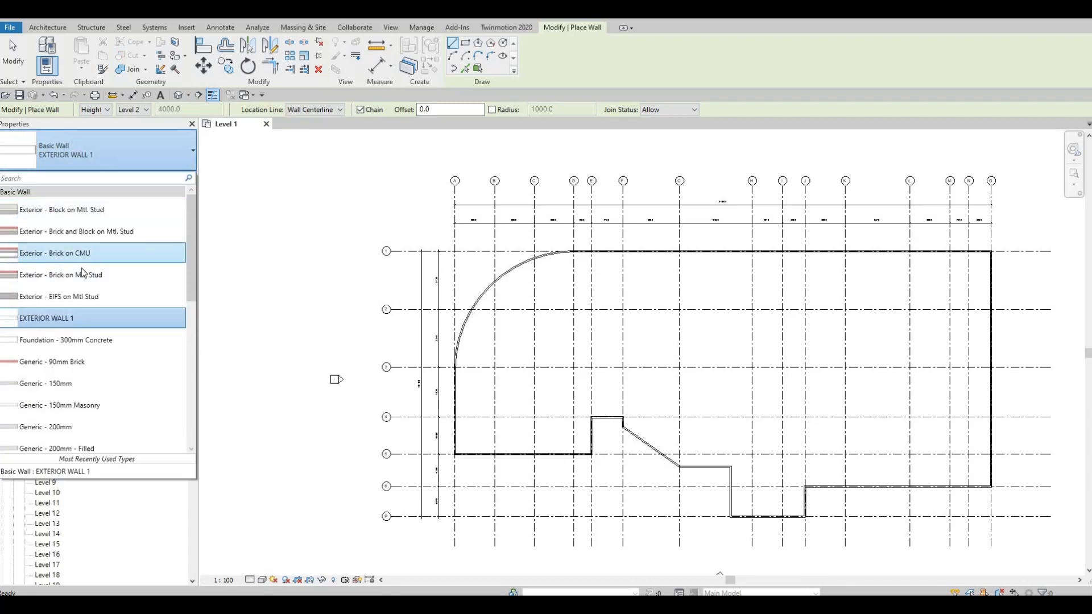
scroll(97, 353, "down", 1)
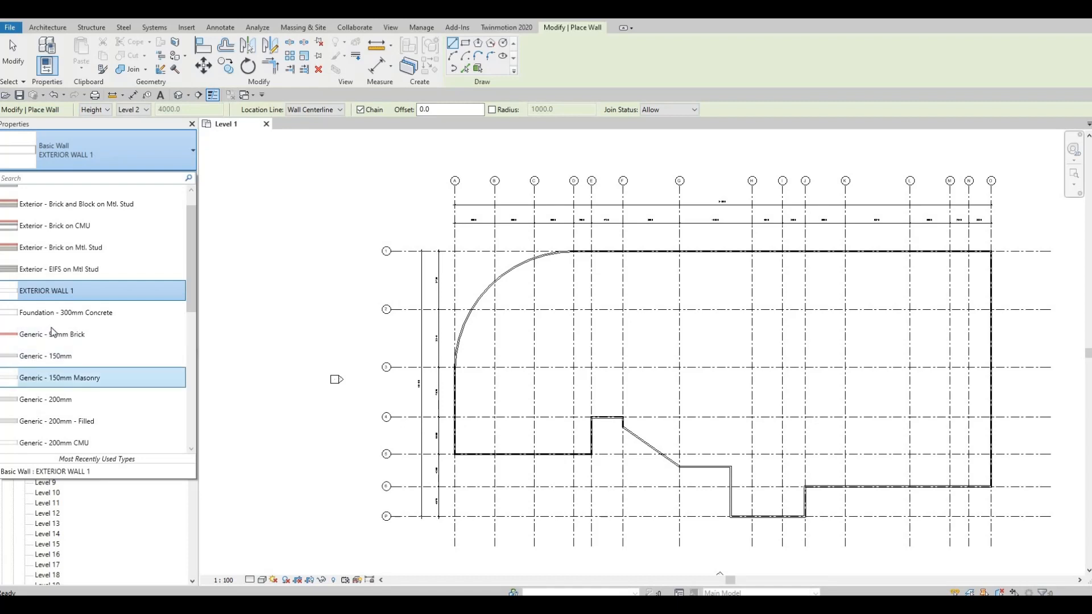
scroll(46, 228, "up", 1)
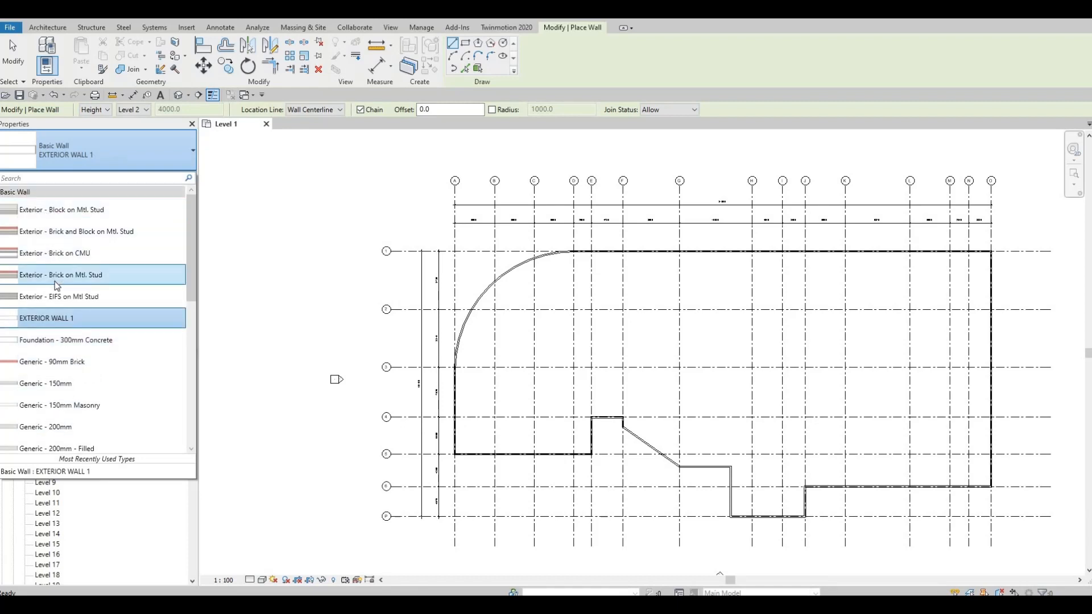
scroll(87, 404, "down", 5)
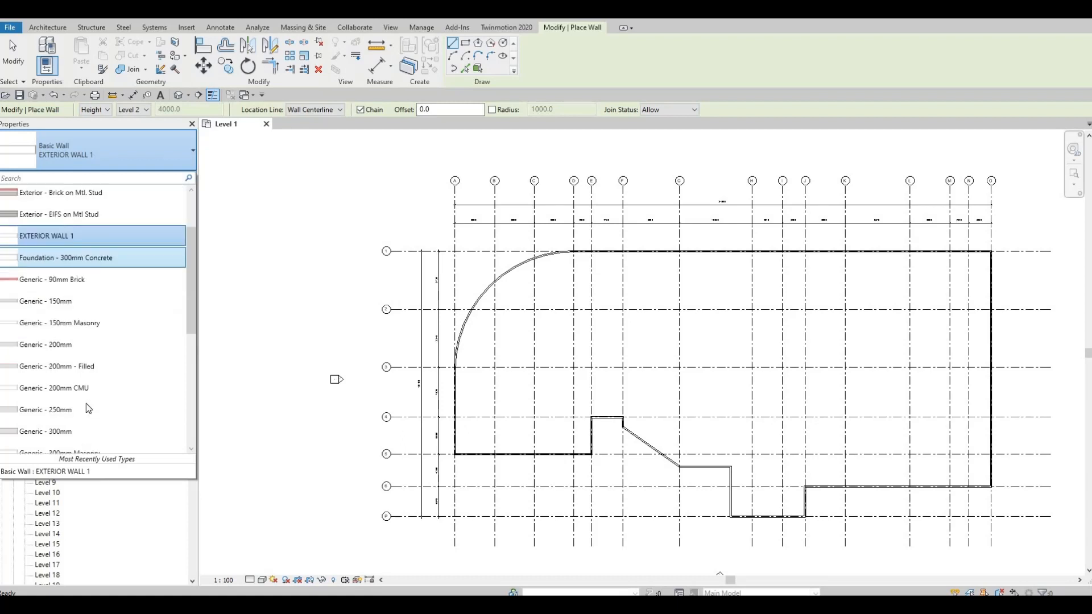
scroll(40, 266, "up", 4)
scroll(40, 265, "up", 1)
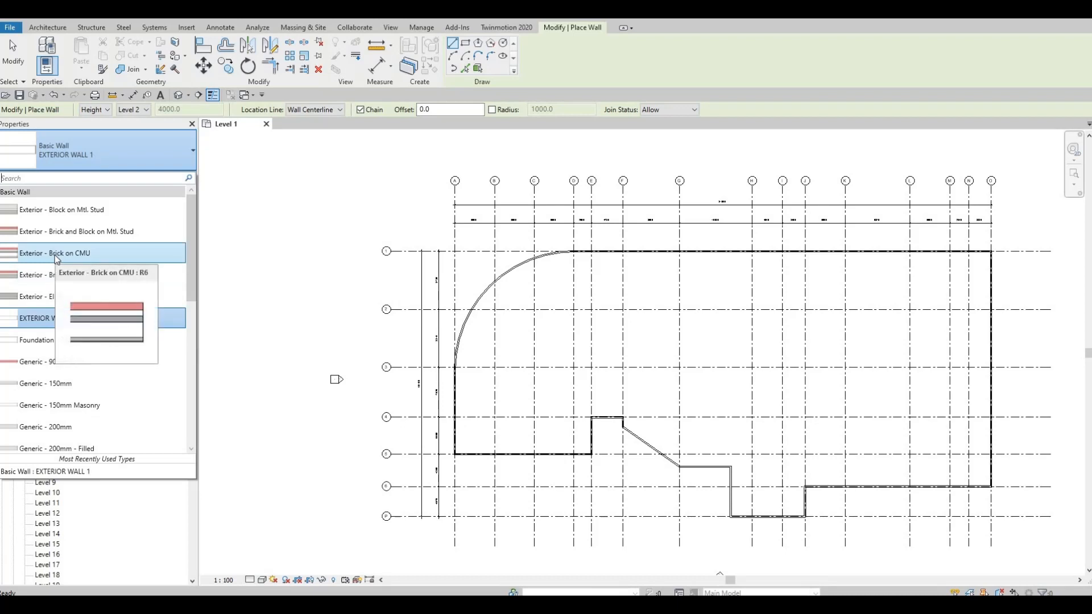
left_click(57, 253)
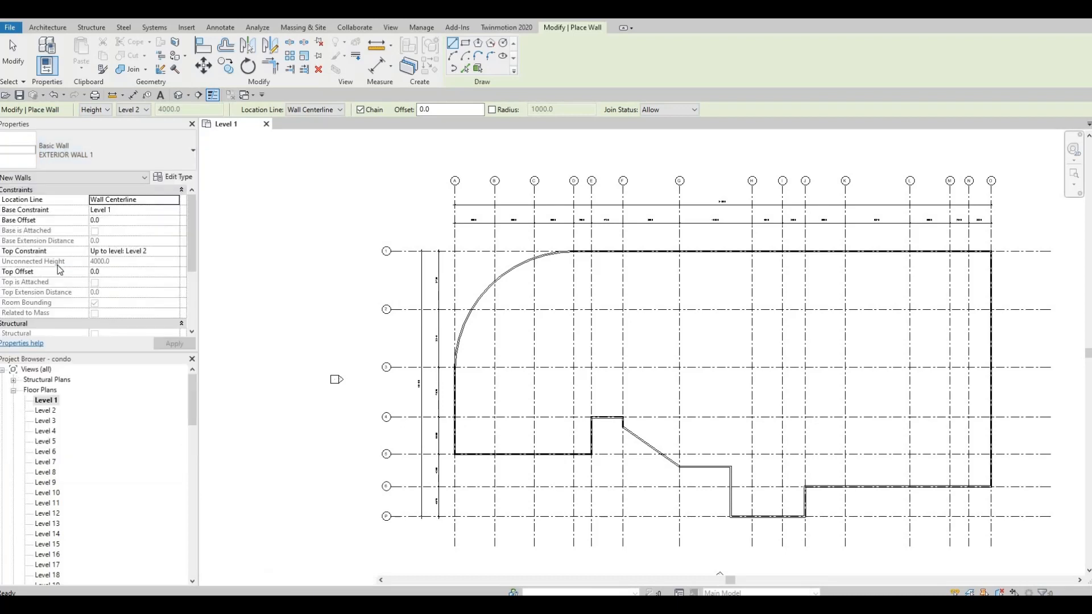
Duplicate the wall type under the name INTERIOR WALL 1
left_click(181, 177)
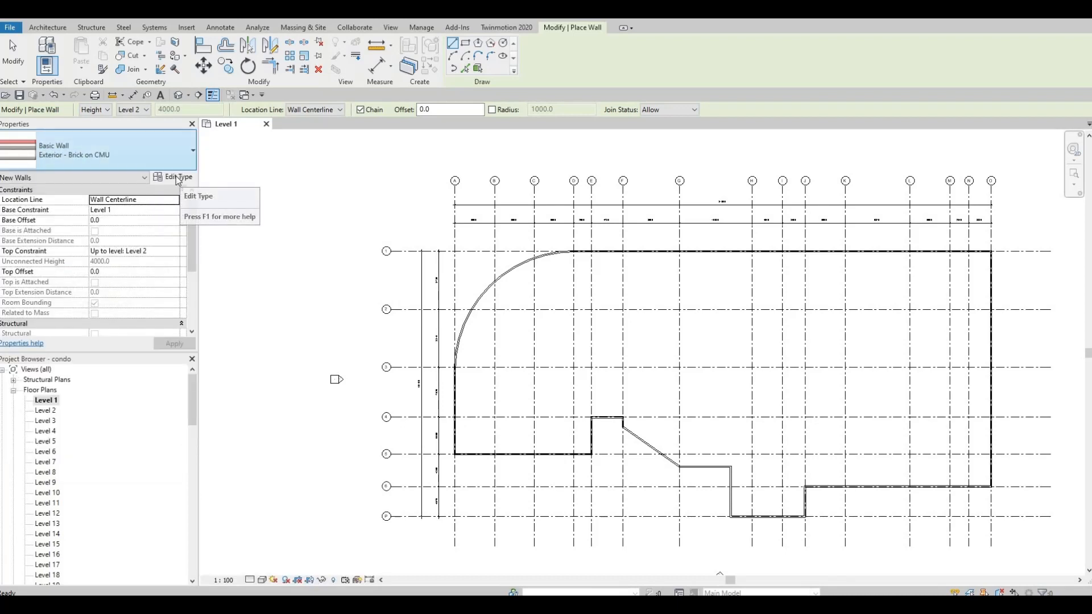
left_click(488, 107)
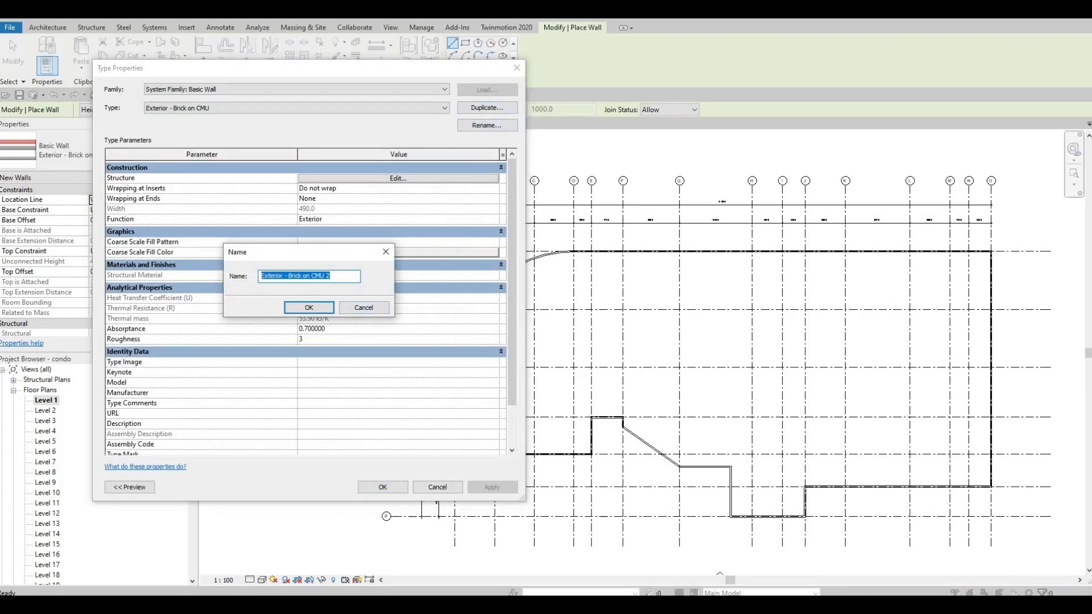
type("INTERIOR ")
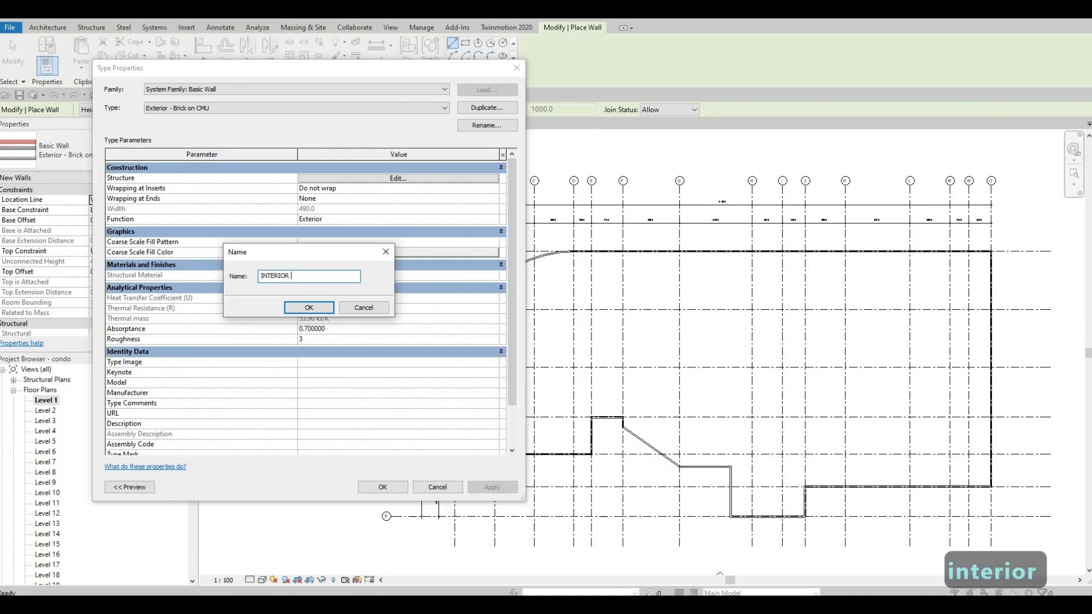
type("WALL 1")
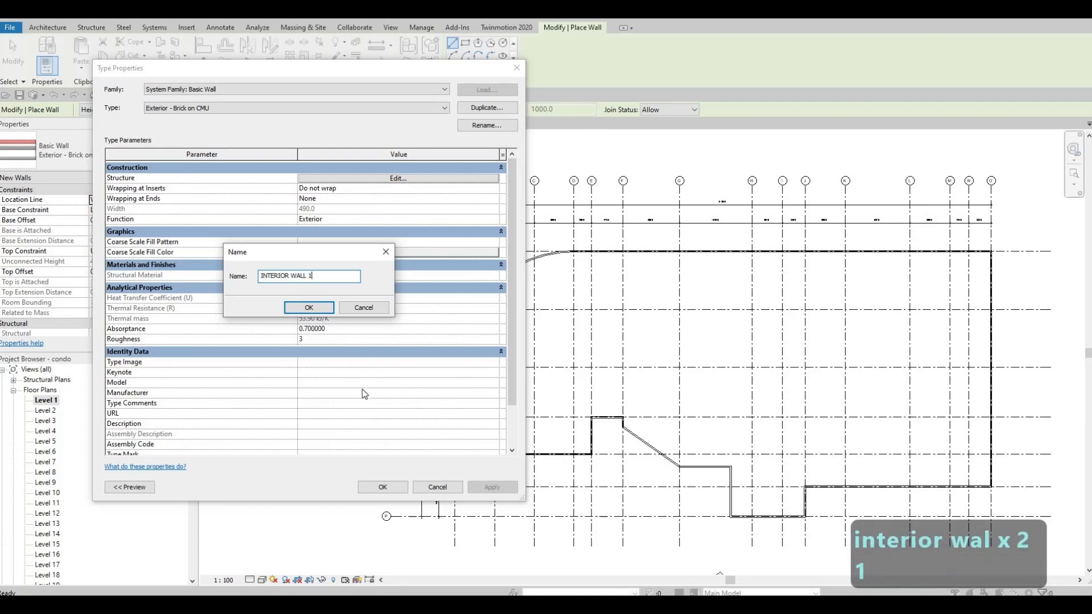
left_click(309, 308)
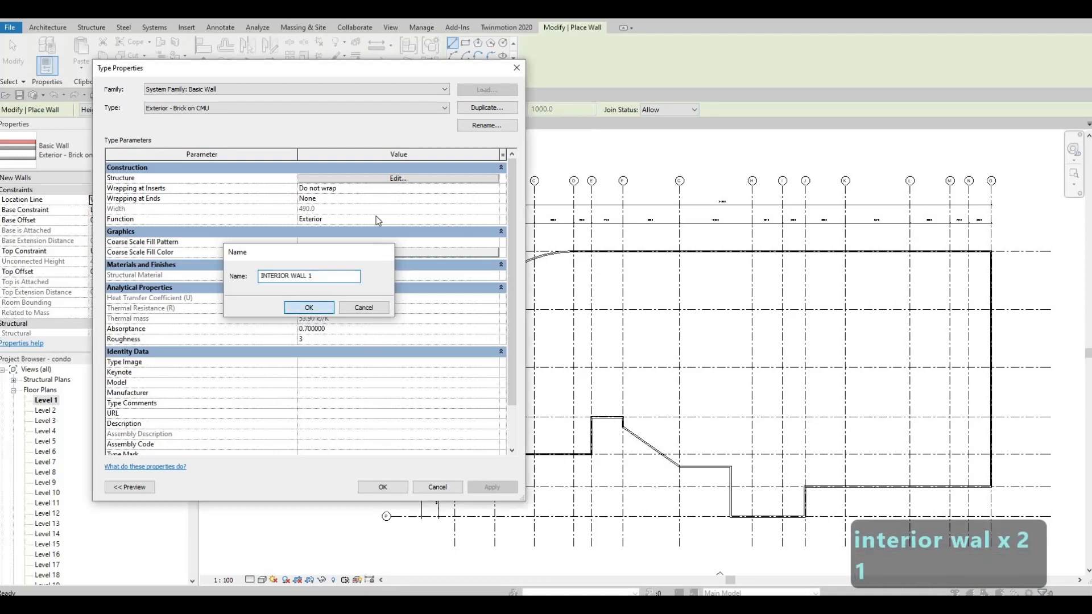
Edit the INTERIOR WALL 1 structure and delete every layer except the Concrete Masonry Units structural core
left_click(380, 180)
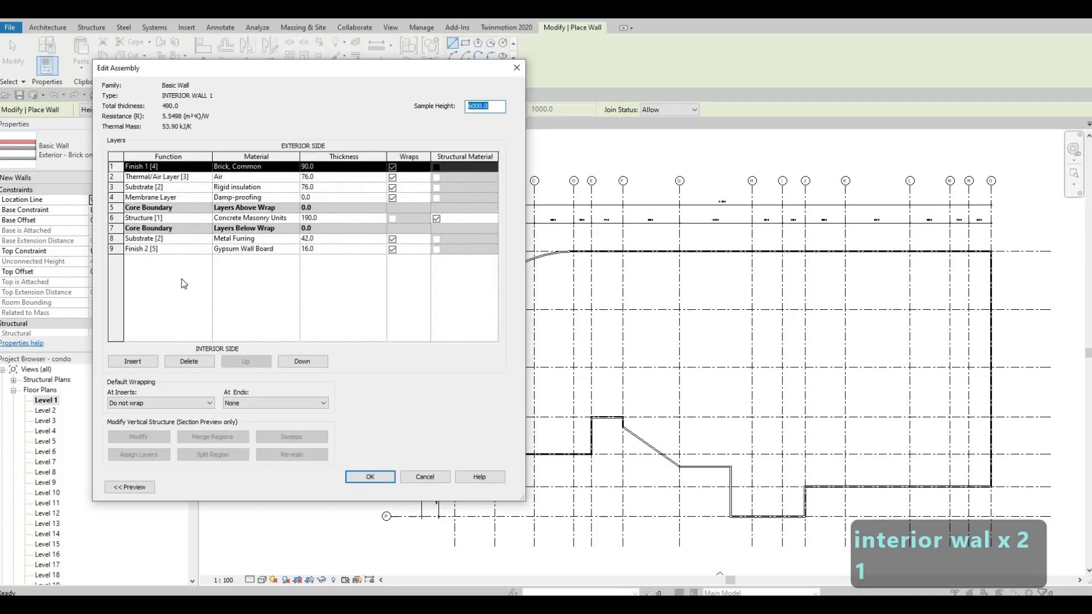
left_click(190, 363)
left_click(190, 363)
left_click(189, 362)
left_click(189, 362)
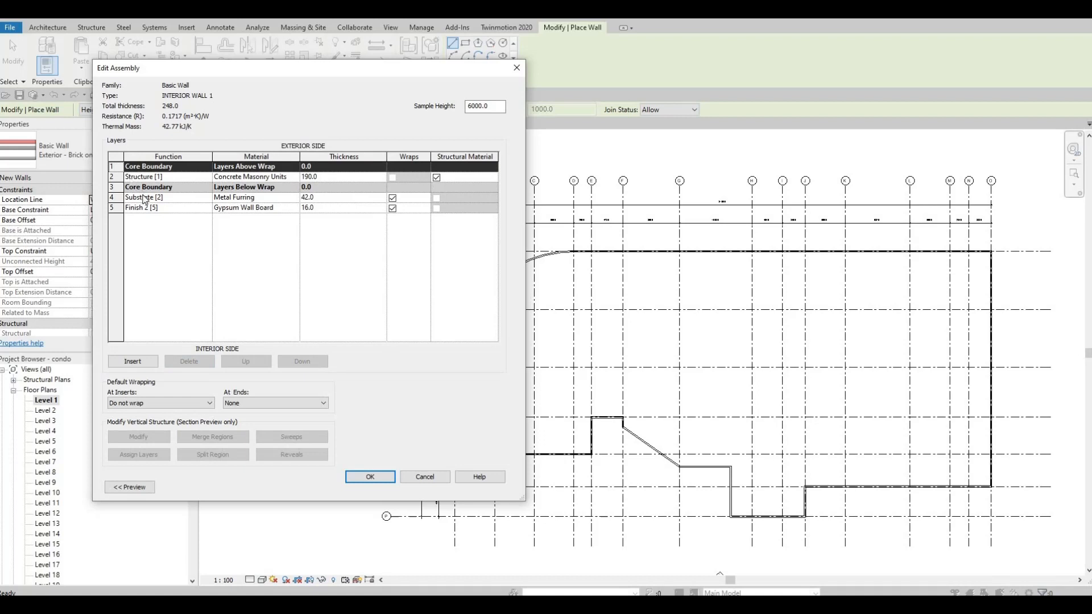
left_click(142, 198)
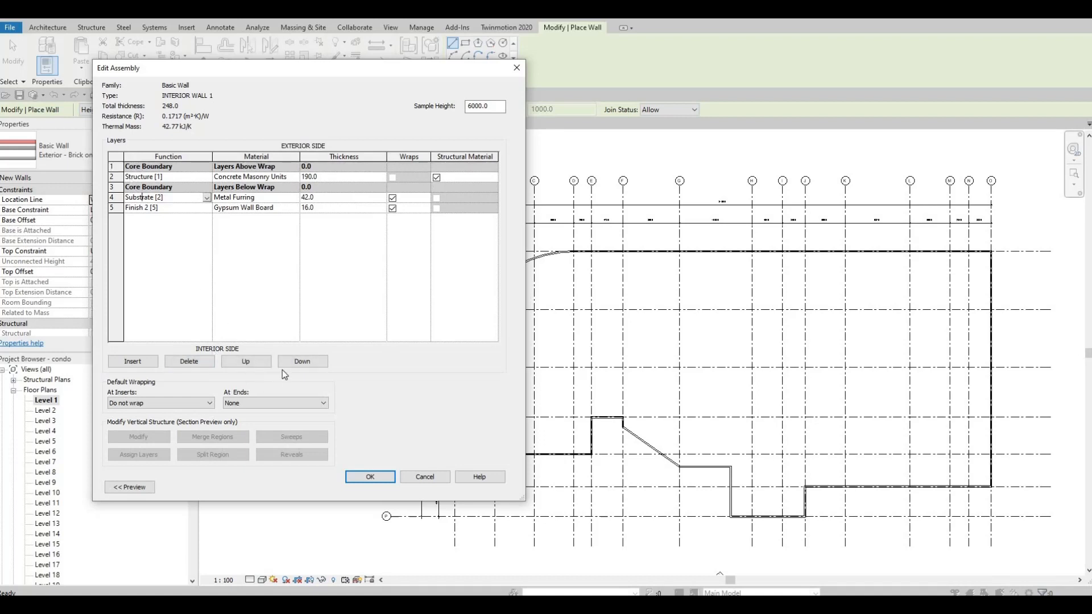
left_click(197, 362)
left_click(196, 362)
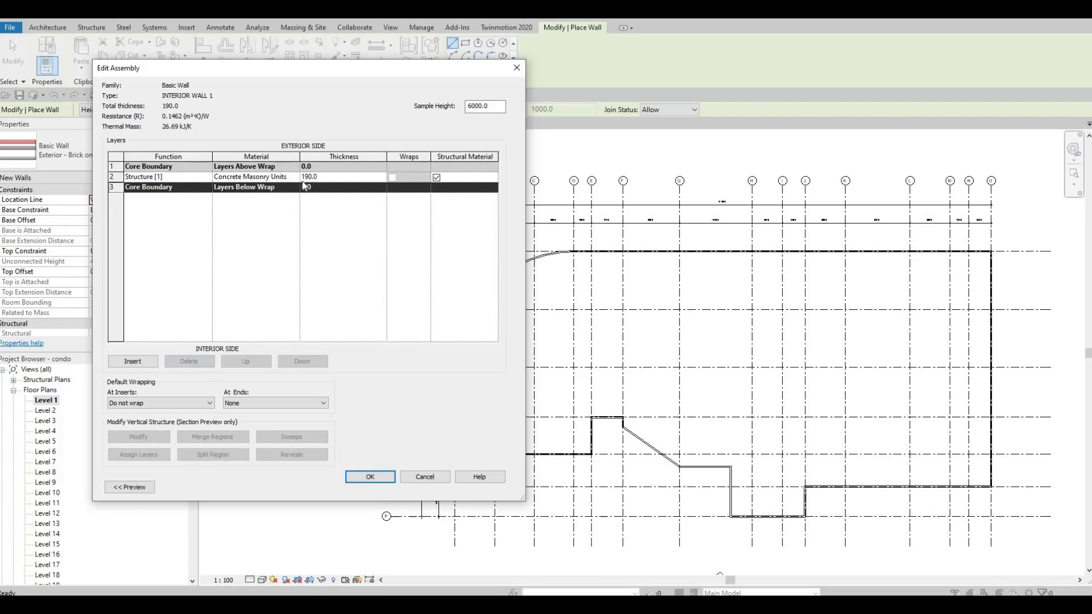
Set the structural layer to 200 mm thick with Gypsum Wall Board material, and apply the type changes
left_click(336, 178)
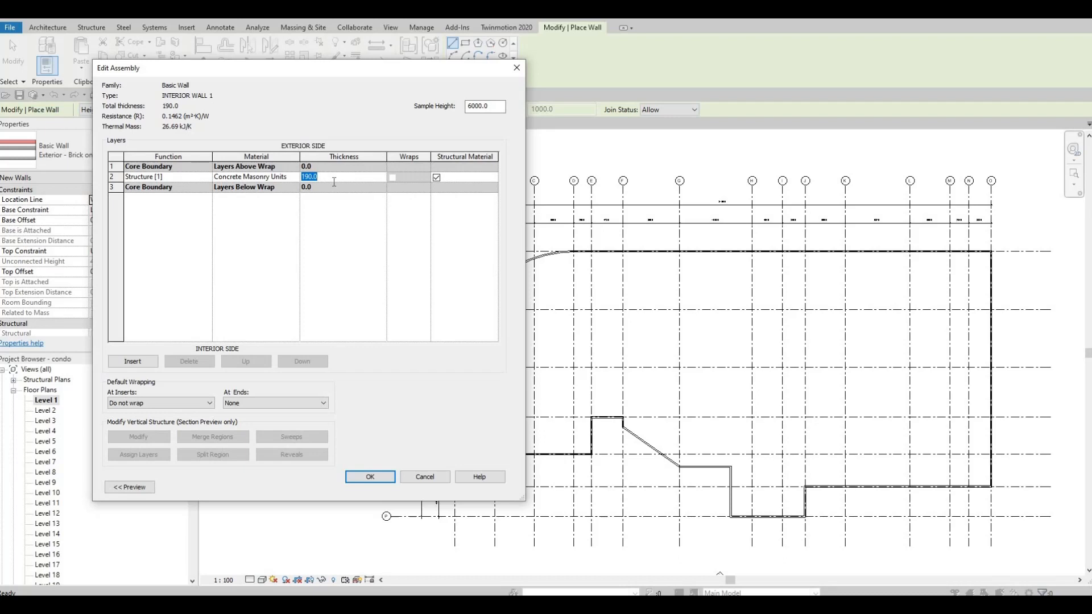
type("200")
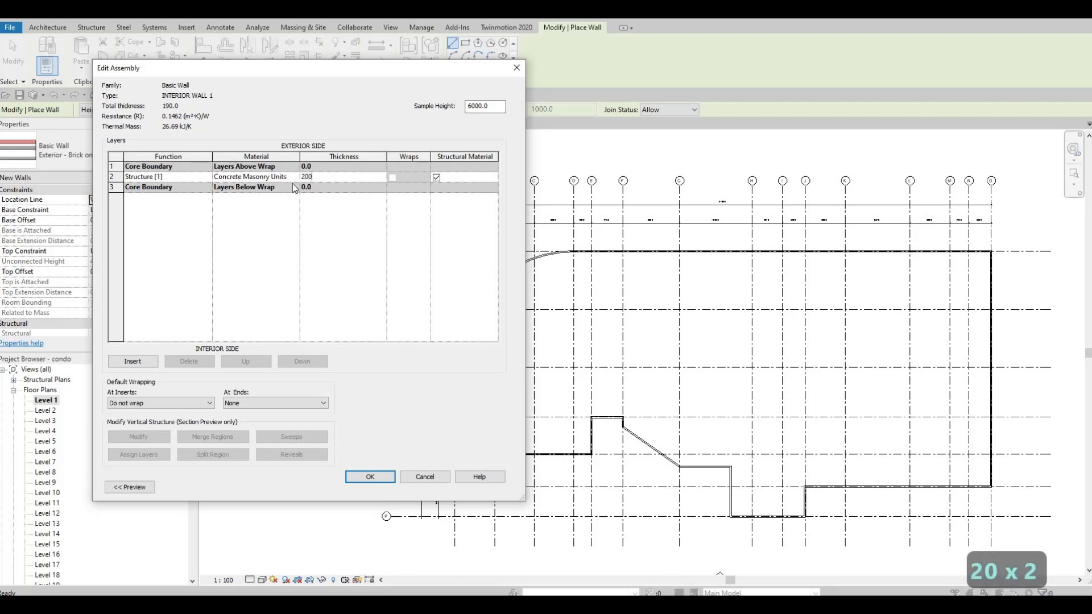
left_click(256, 177)
left_click(295, 177)
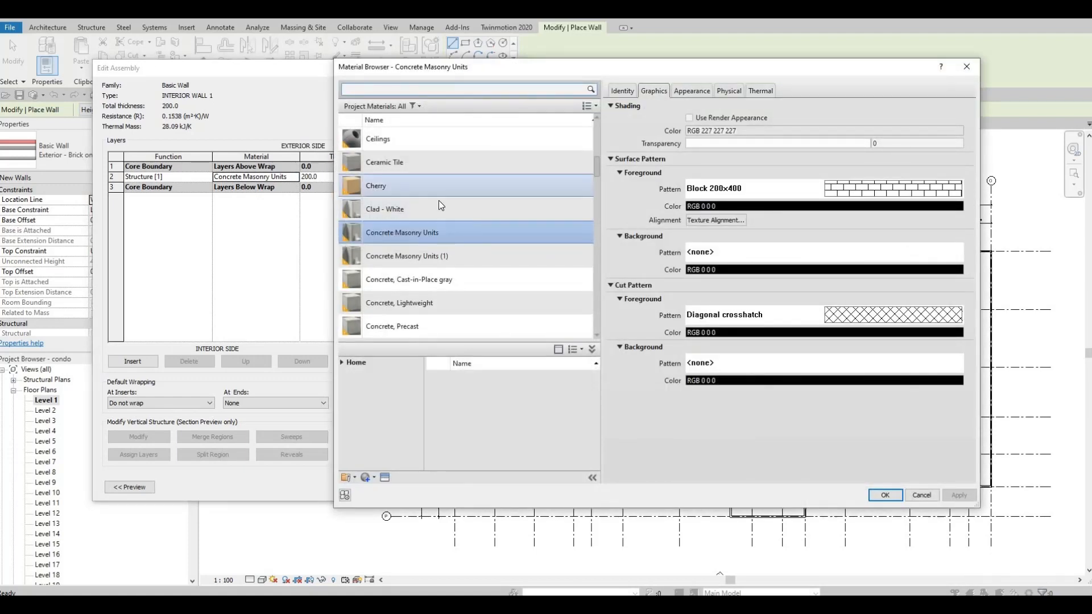
scroll(450, 219, "down", 5)
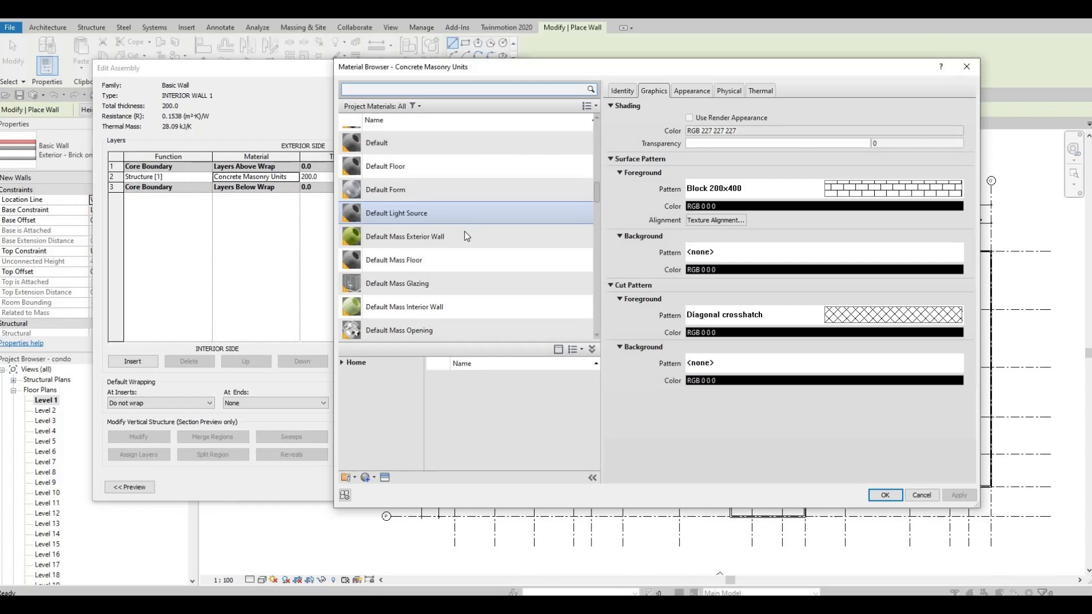
scroll(417, 126, "down", 4)
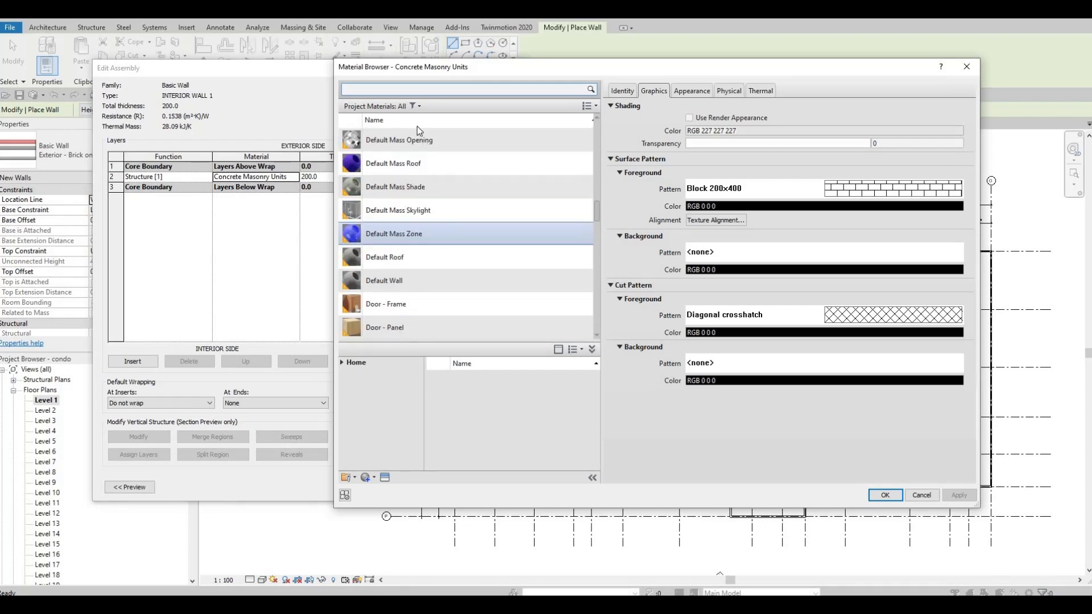
left_click(414, 90)
type("GY")
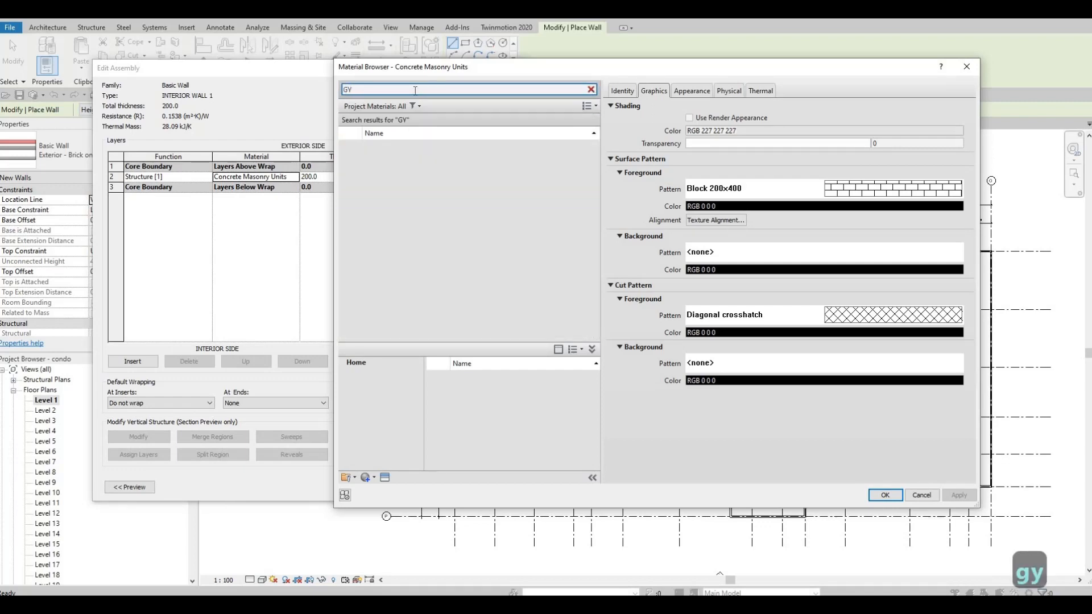
type("P")
left_click(387, 151)
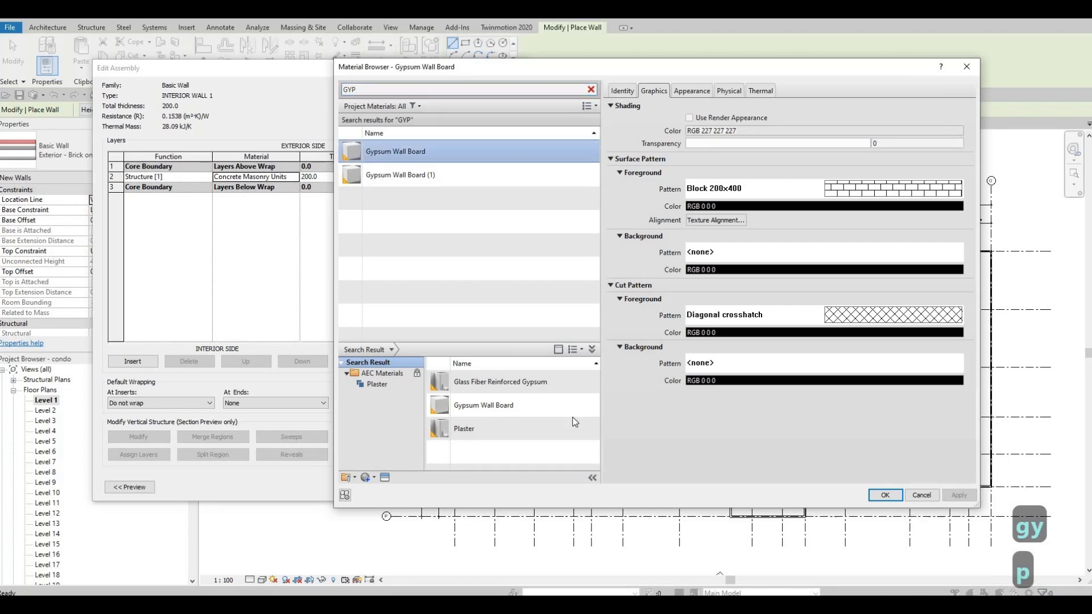
left_click(881, 494)
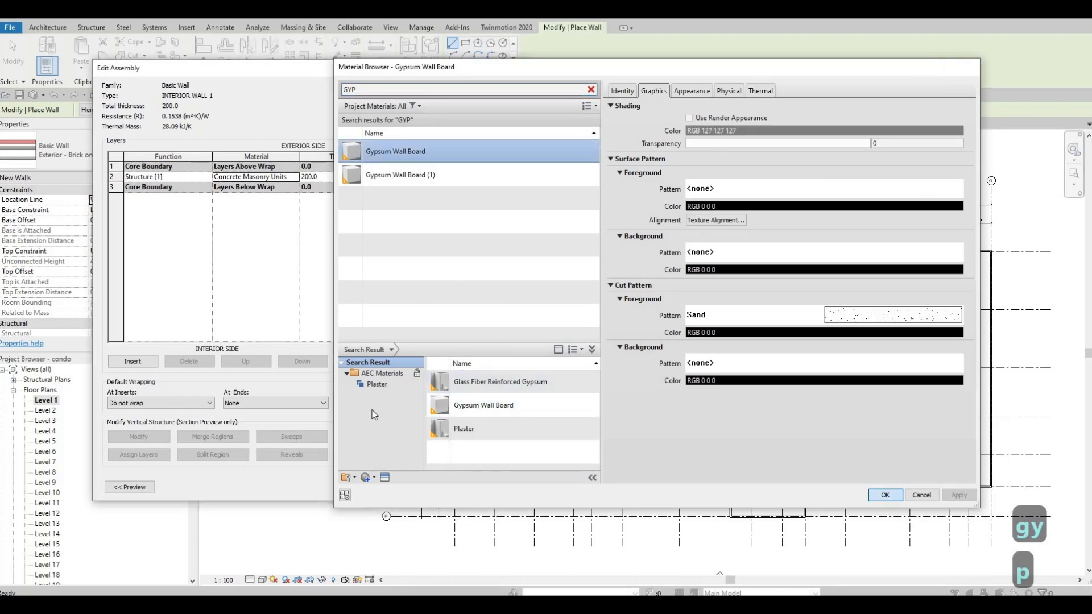
left_click(370, 477)
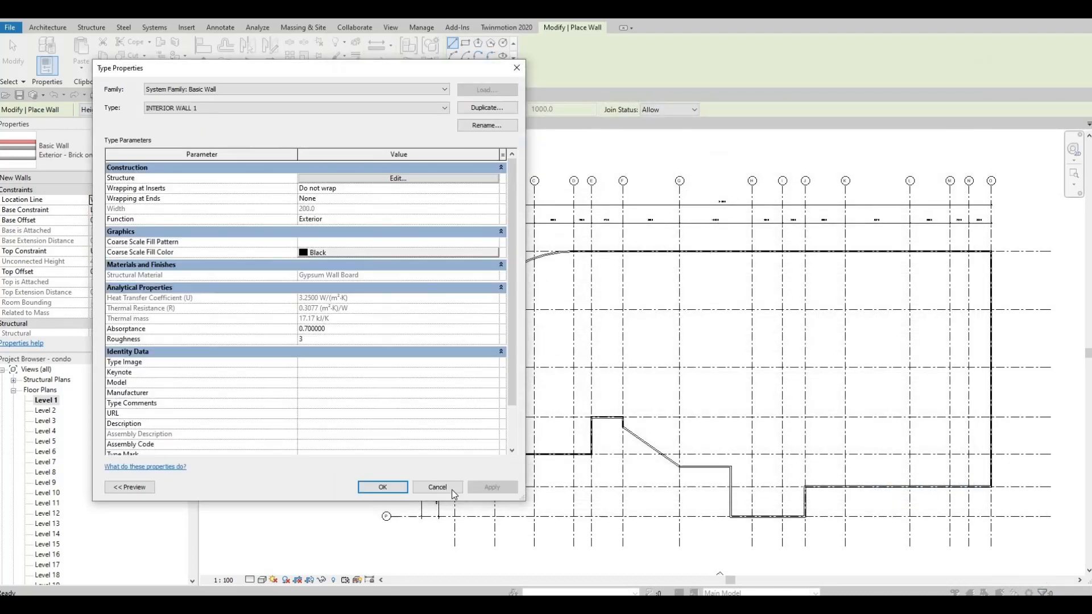
left_click(384, 487)
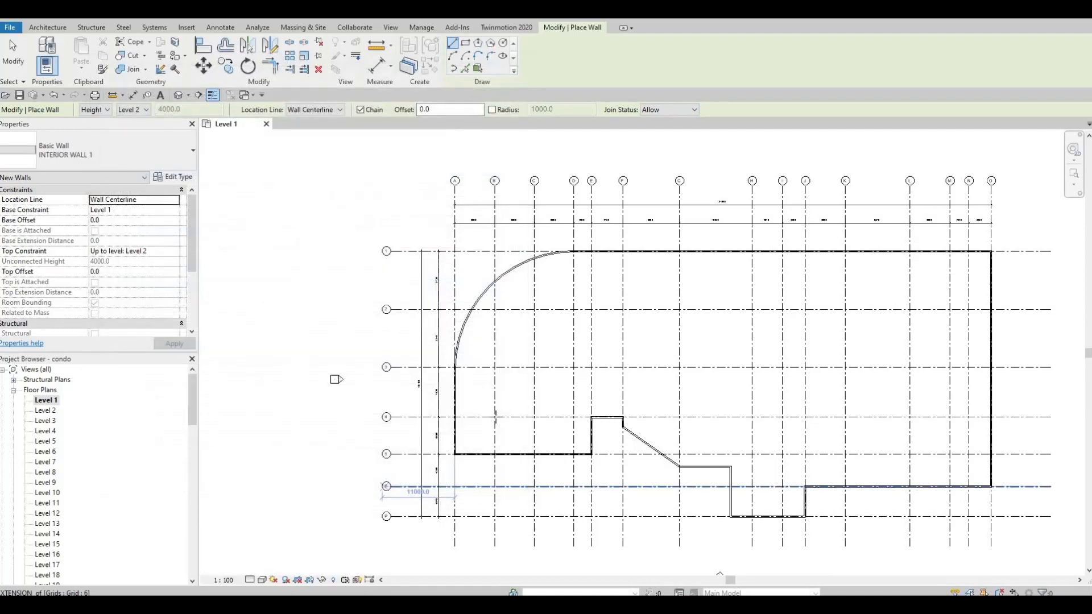
middle_click_drag(561, 344, 534, 350)
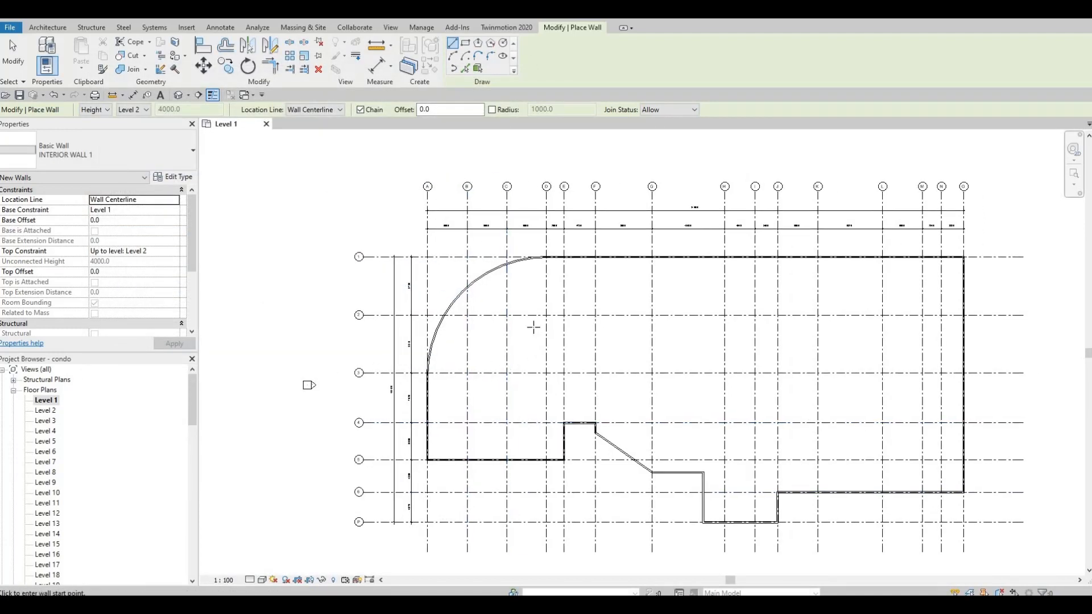
scroll(532, 325, "up", 1)
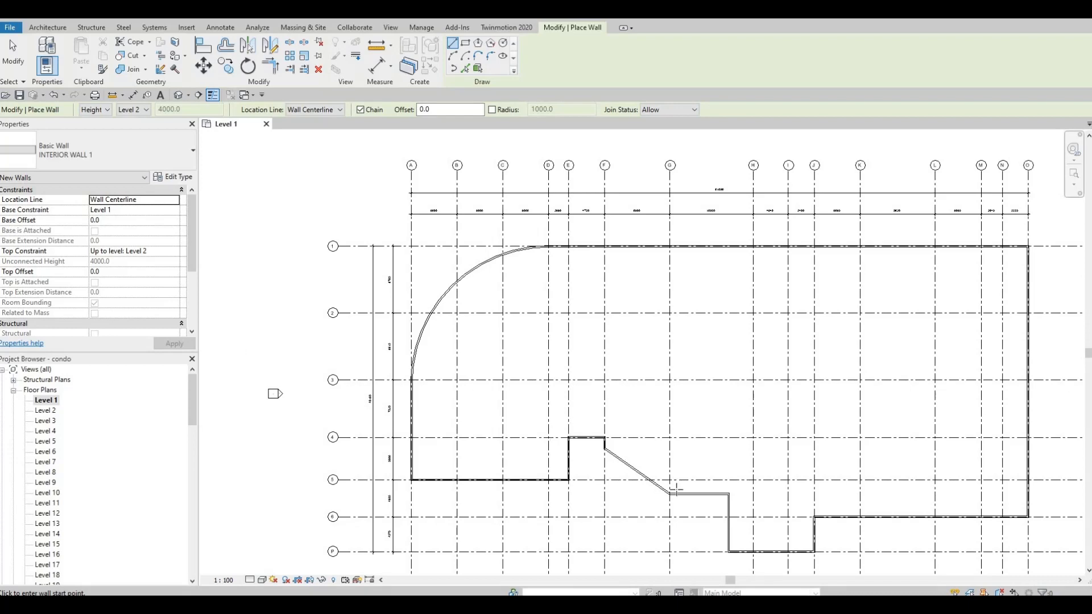
middle_click_drag(742, 508, 695, 419)
scroll(695, 419, "up", 1)
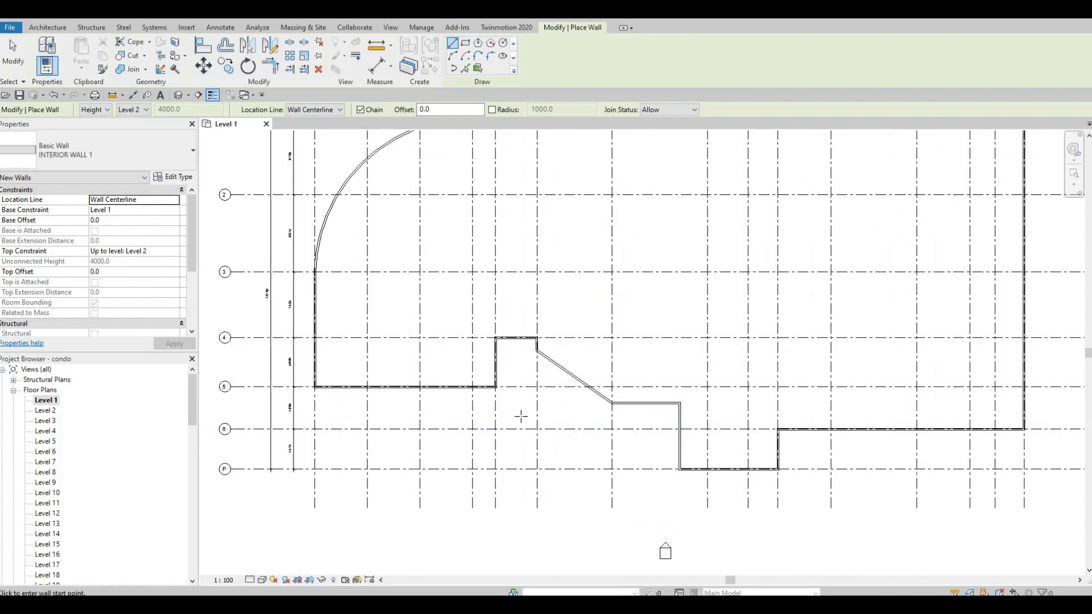
middle_click_drag(658, 468, 712, 417)
scroll(802, 399, "up", 1)
middle_click_drag(802, 399, 757, 425)
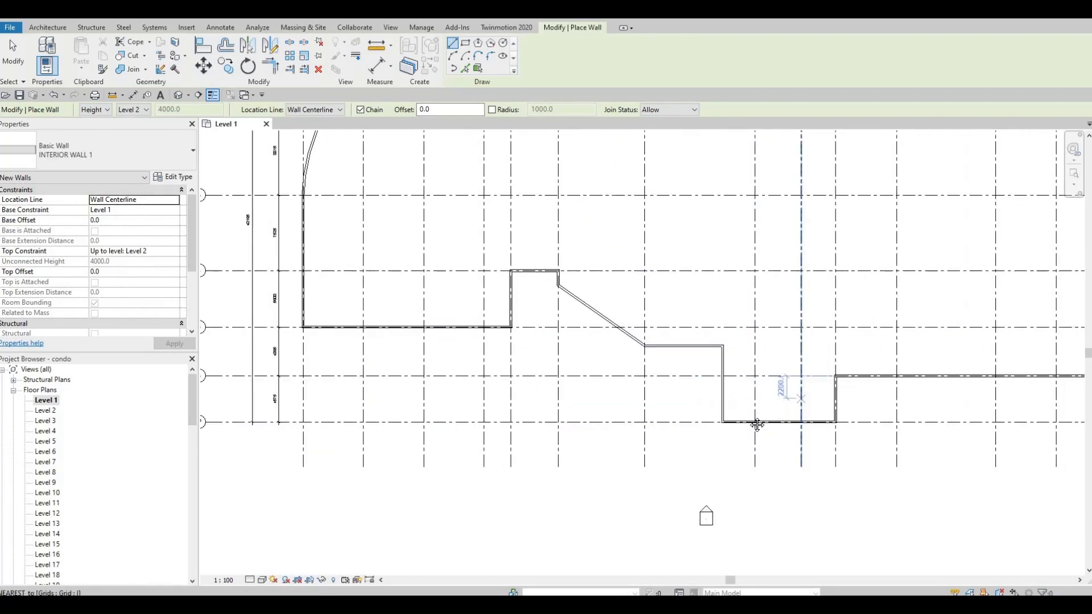
scroll(740, 401, "down", 3)
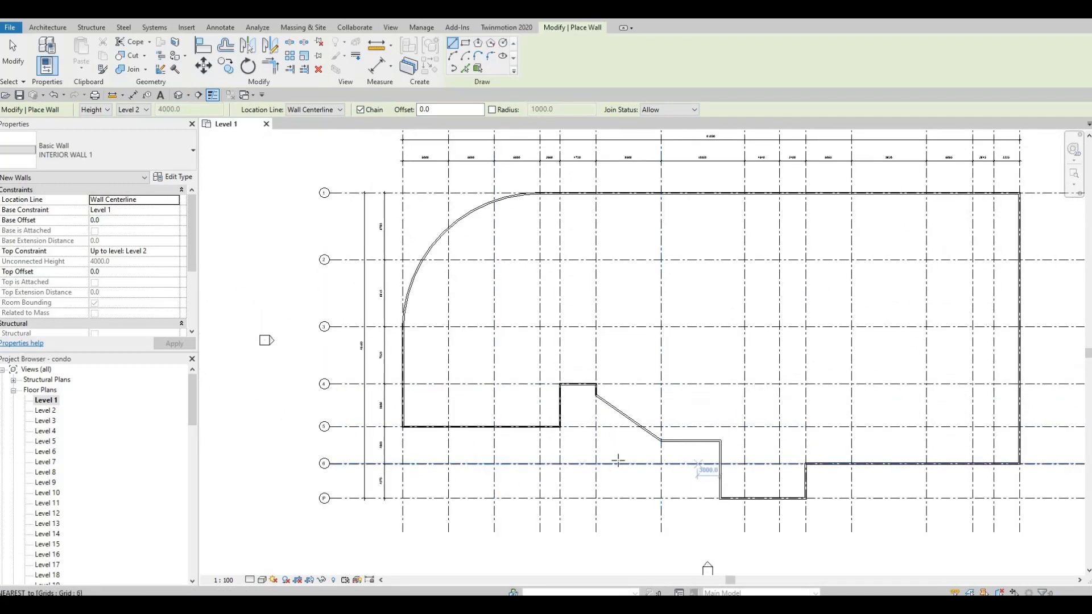
left_click(689, 464)
key("Escape")
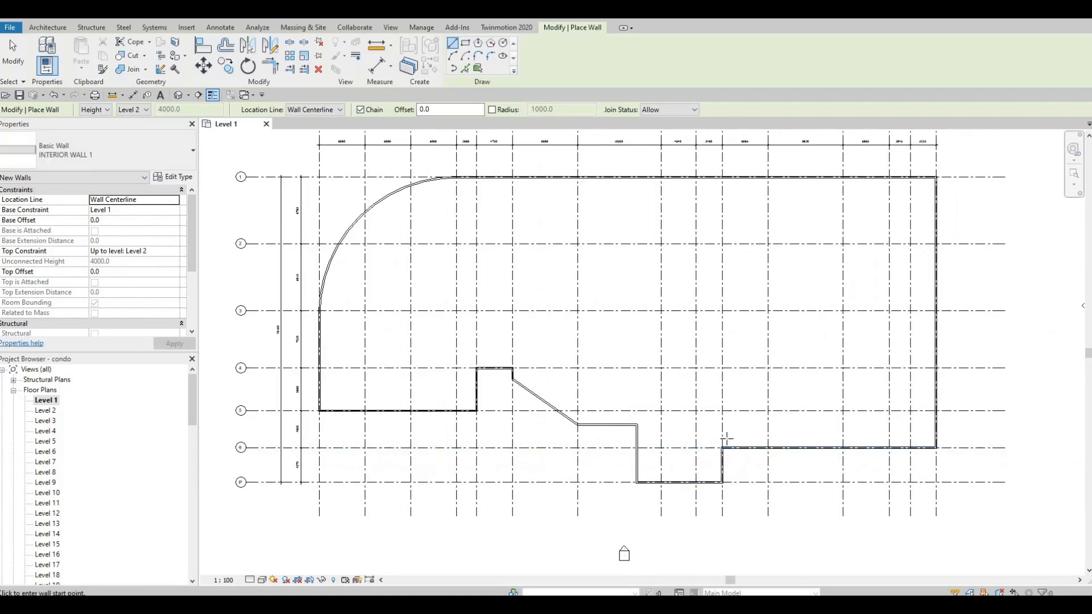
Draw an INTERIOR WALL 1 wall straight up 8590 mm from the exterior wall corner on grid 6
scroll(722, 453, "up", 2)
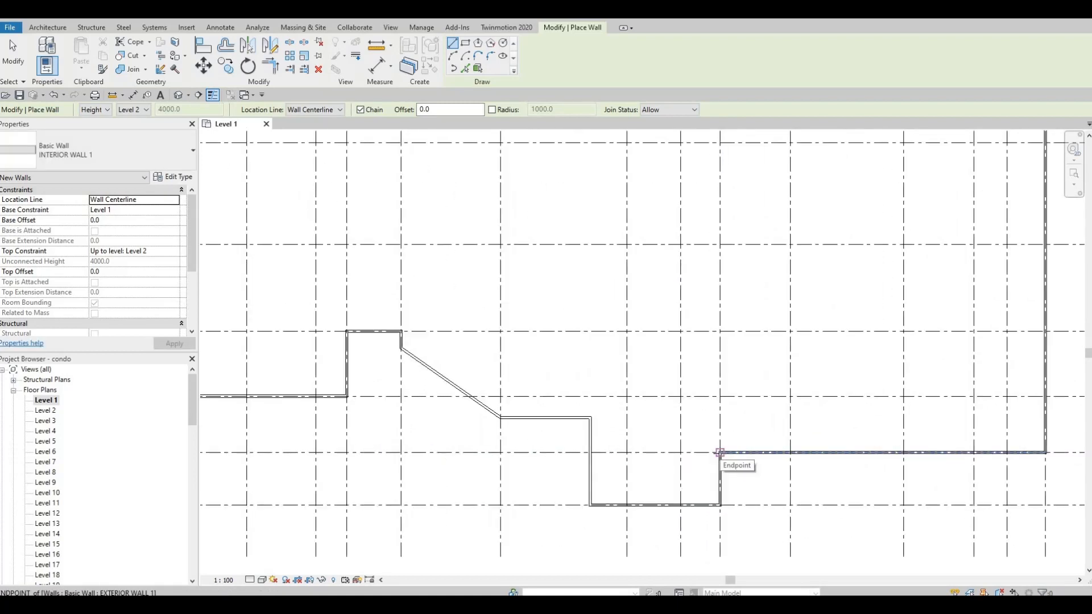
scroll(720, 453, "down", 2)
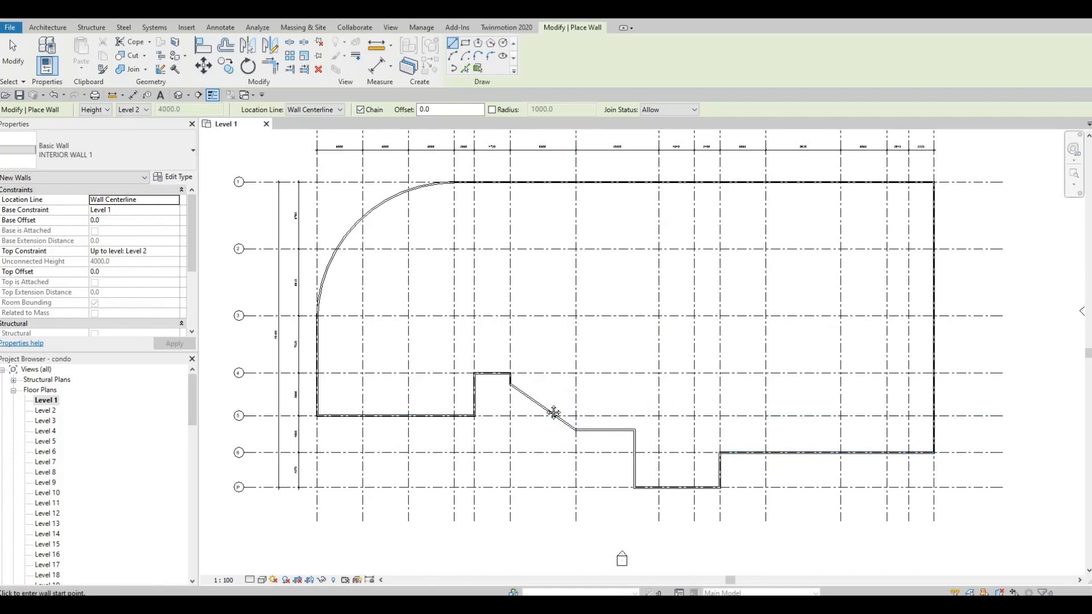
middle_click_drag(516, 299, 539, 360)
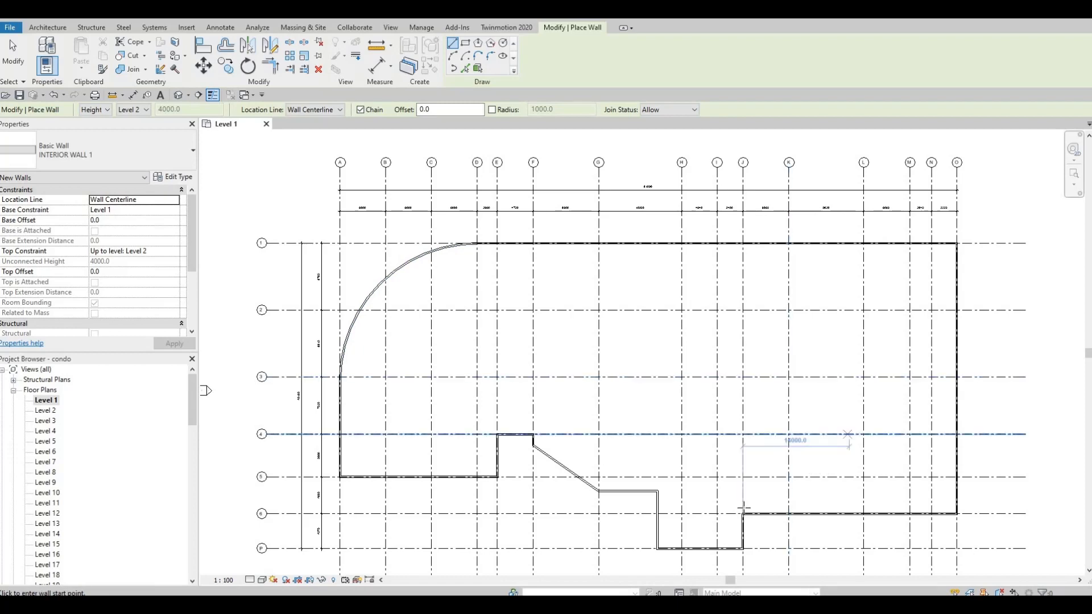
key("F1")
scroll(743, 502, "up", 1)
scroll(729, 446, "up", 4)
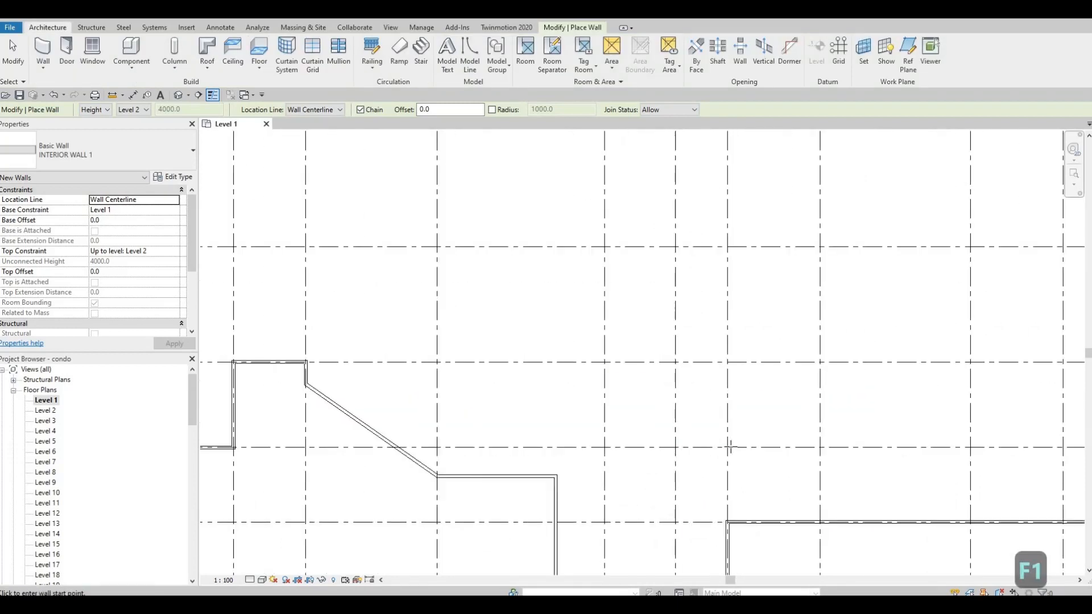
scroll(730, 450, "down", 3)
middle_click_drag(737, 490, 773, 442)
scroll(774, 442, "down", 1)
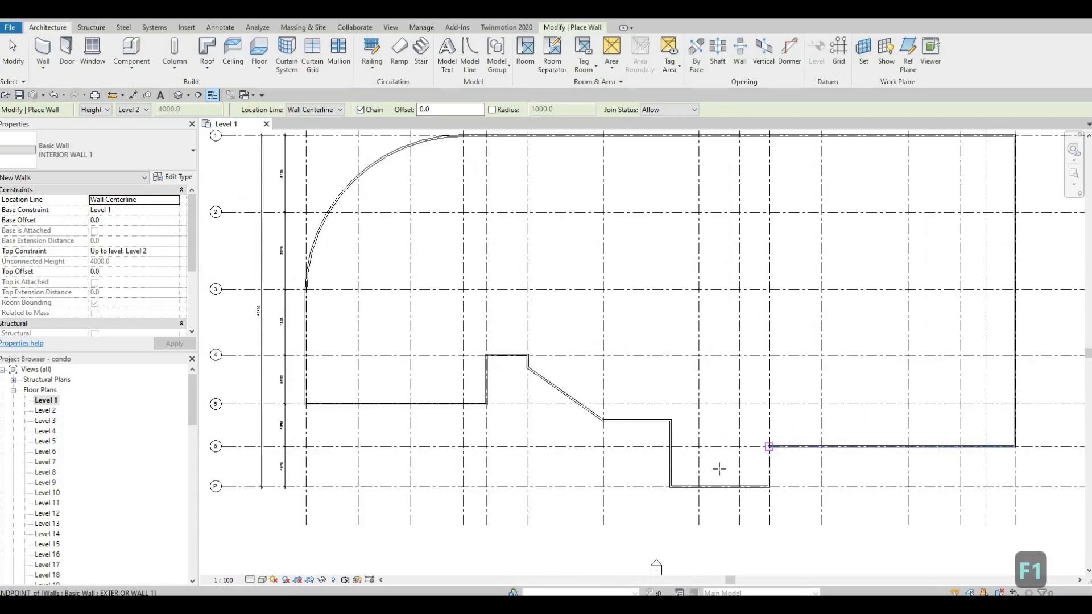
middle_click_drag(748, 542, 741, 563)
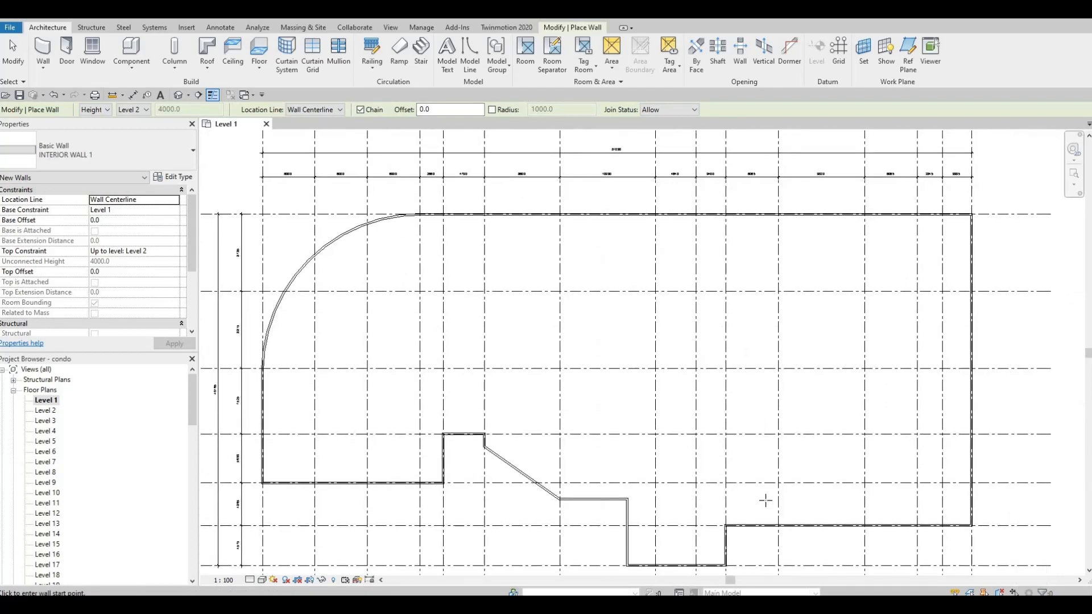
middle_click_drag(748, 194, 734, 278)
scroll(677, 375, "up", 1)
mouse_move(675, 372)
middle_mouse_down()
mouse_move(657, 310)
mouse_move(646, 142)
middle_mouse_up()
scroll(648, 149, "down", 1)
scroll(686, 393, "up", 6)
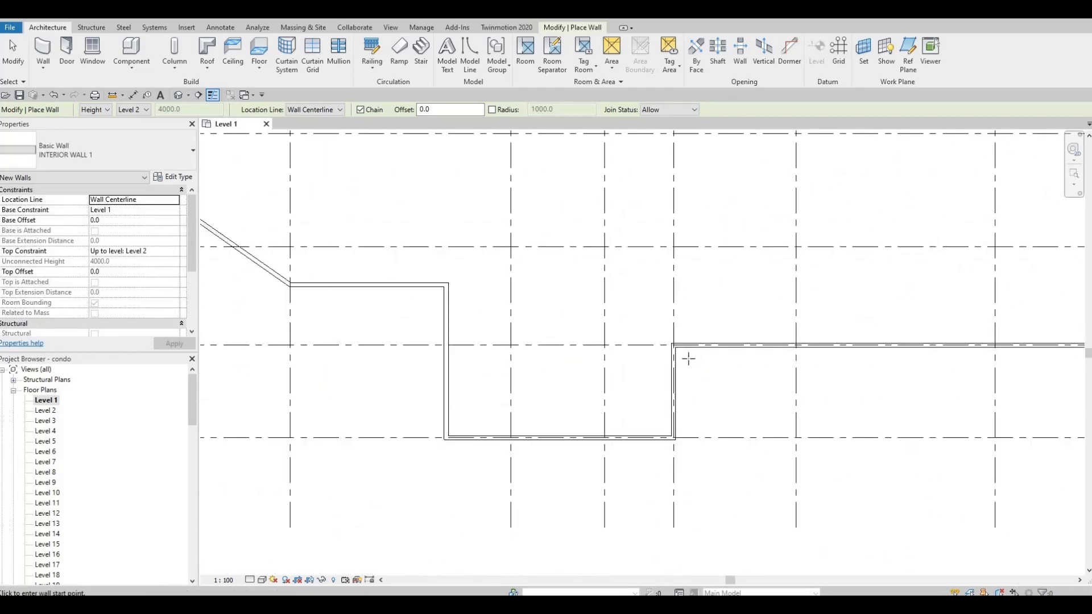
scroll(678, 374, "up", 3)
scroll(680, 377, "up", 2)
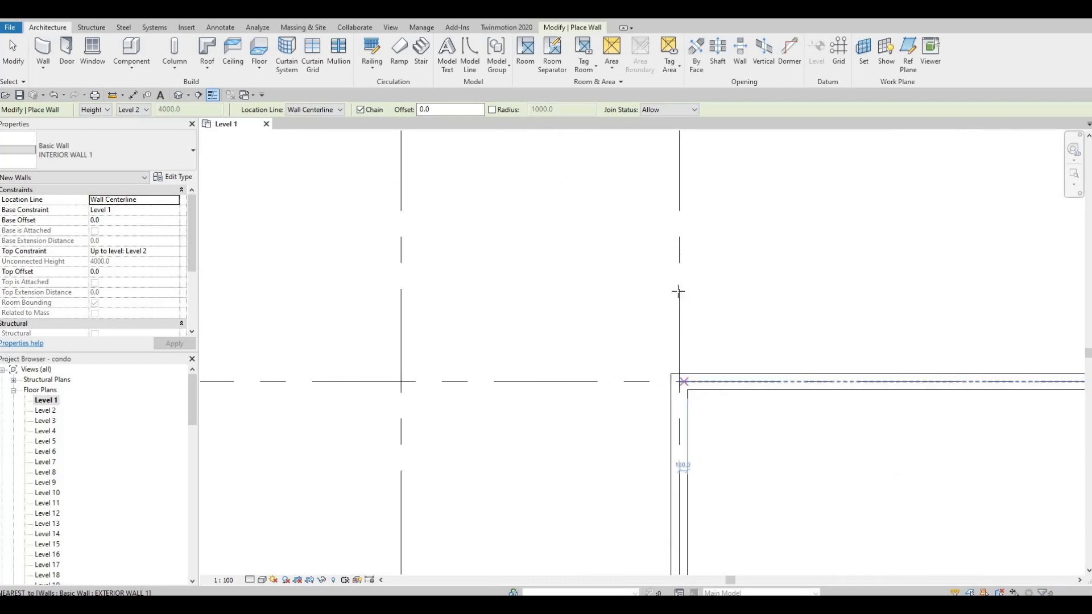
left_click(680, 380)
scroll(683, 373, "down", 3)
scroll(671, 380, "down", 2)
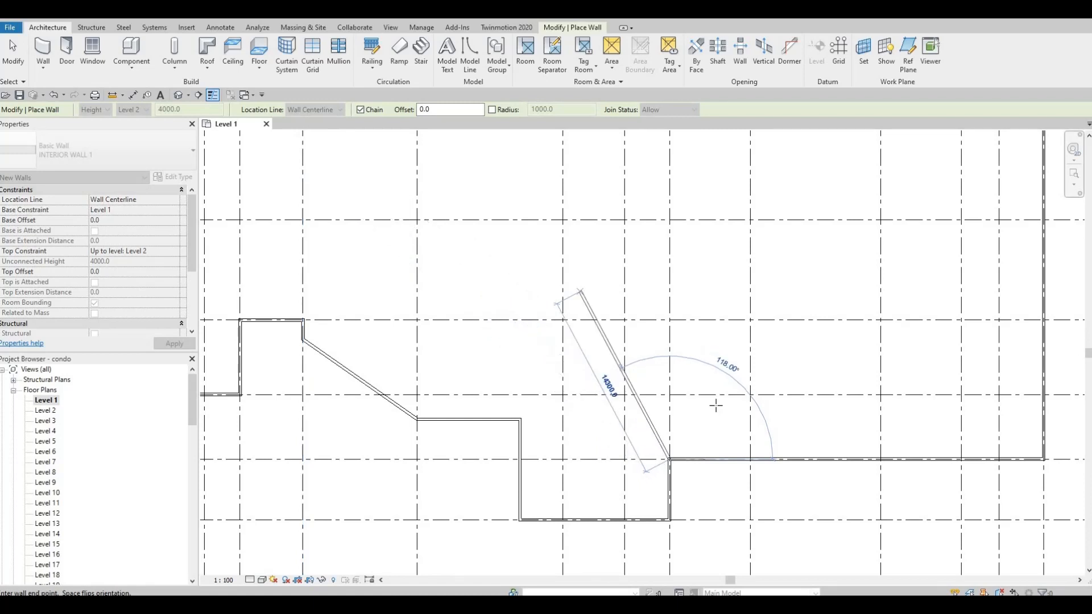
middle_click_drag(699, 334, 683, 381)
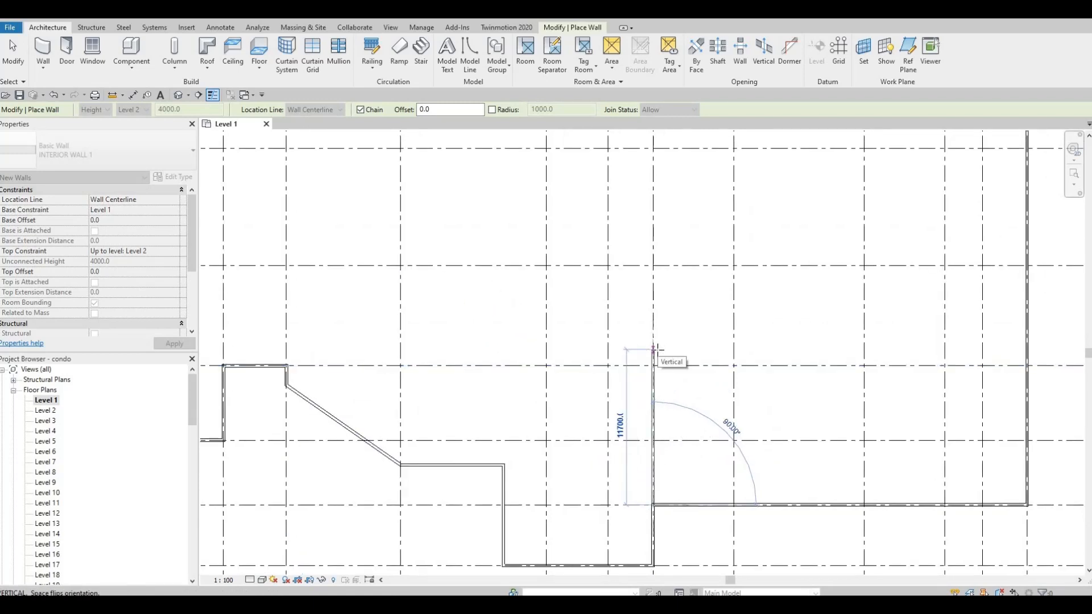
type("85")
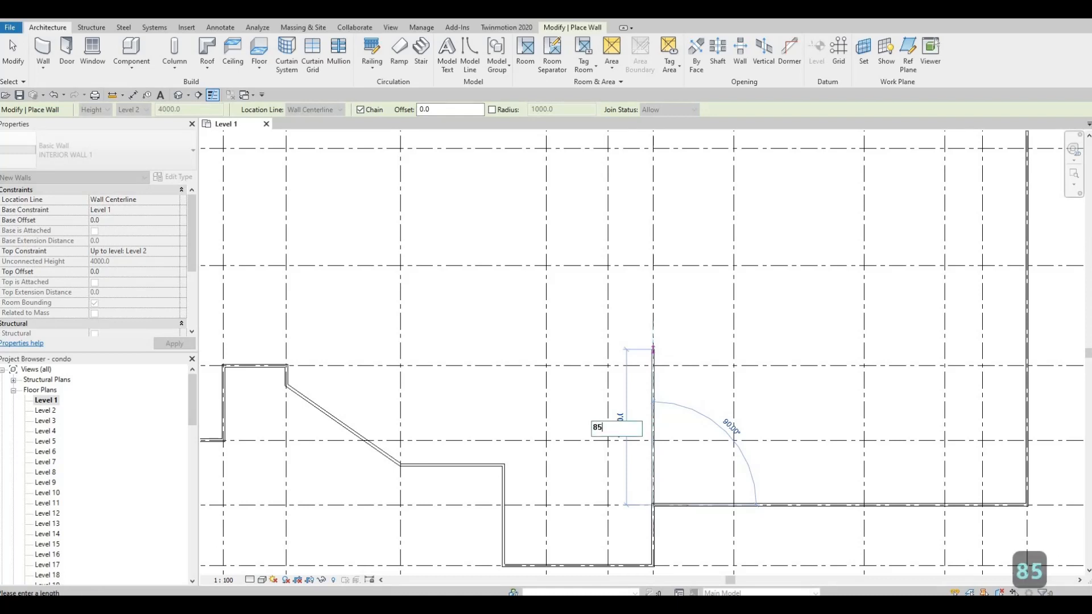
type("90")
key("Return")
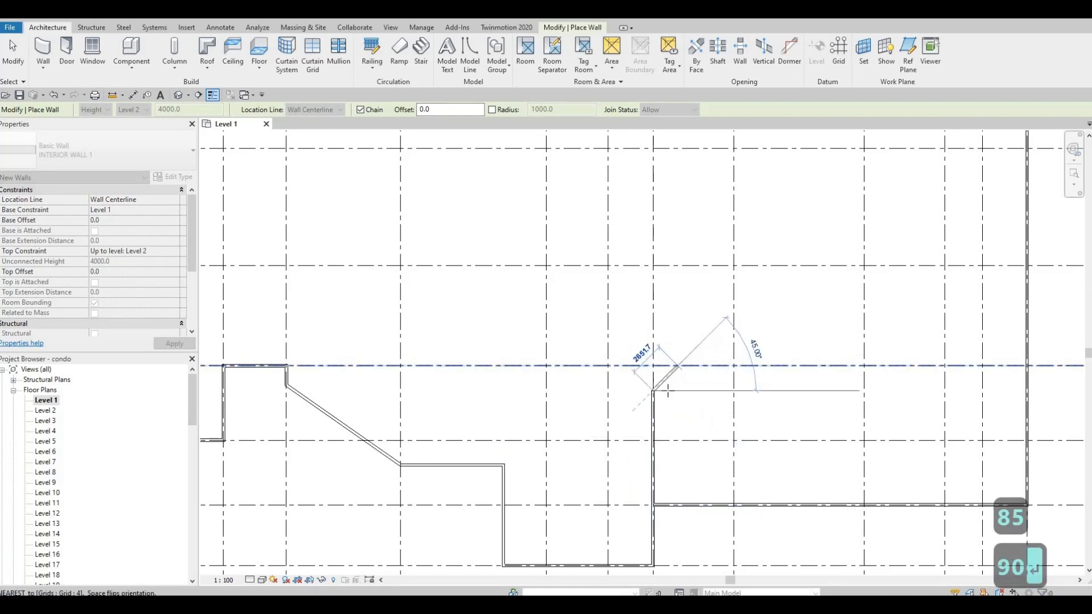
middle_click_drag(668, 391, 660, 452)
scroll(661, 452, "down", 1)
middle_click_drag(673, 306, 665, 361)
key("Escape")
Draw an INTERIOR WALL 1 wall along grid J from the top exterior wall down to grid 2, about 8785 mm long
middle_click_drag(628, 242, 607, 324)
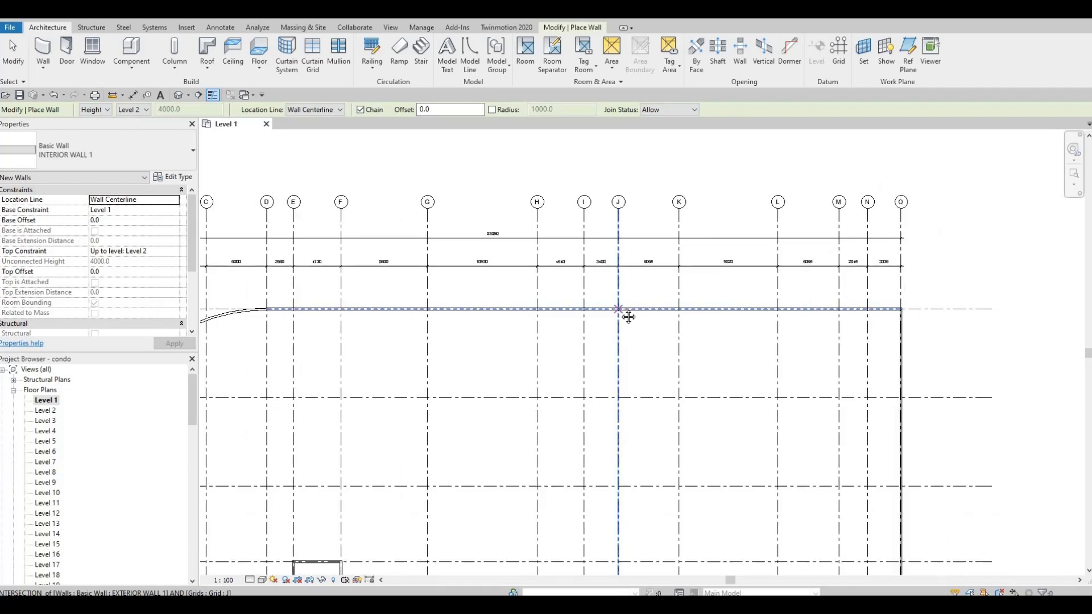
scroll(638, 303, "down", 1)
scroll(639, 303, "up", 1)
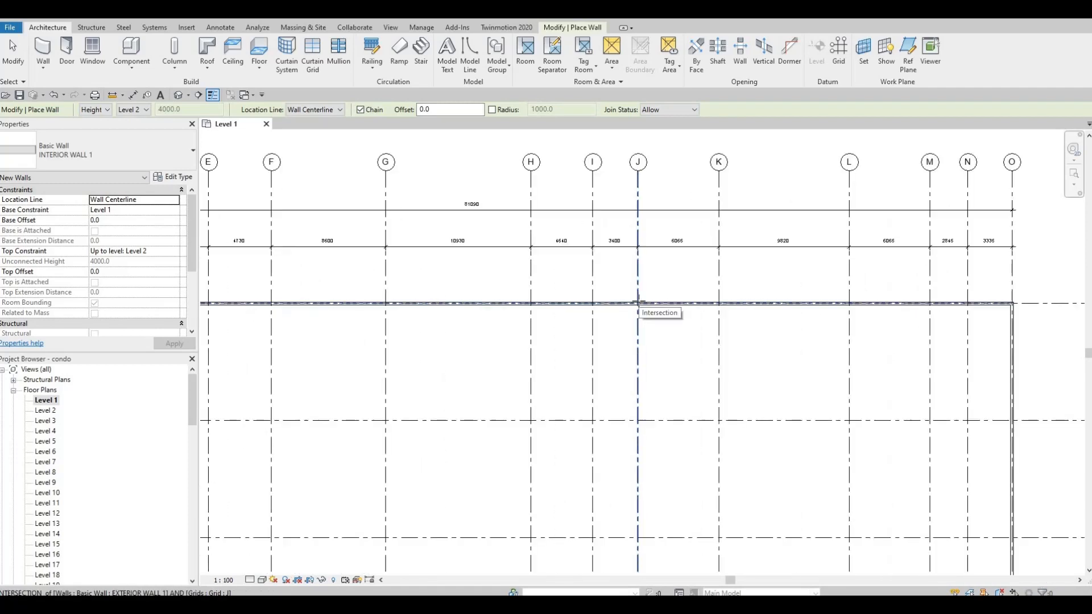
left_click(638, 304)
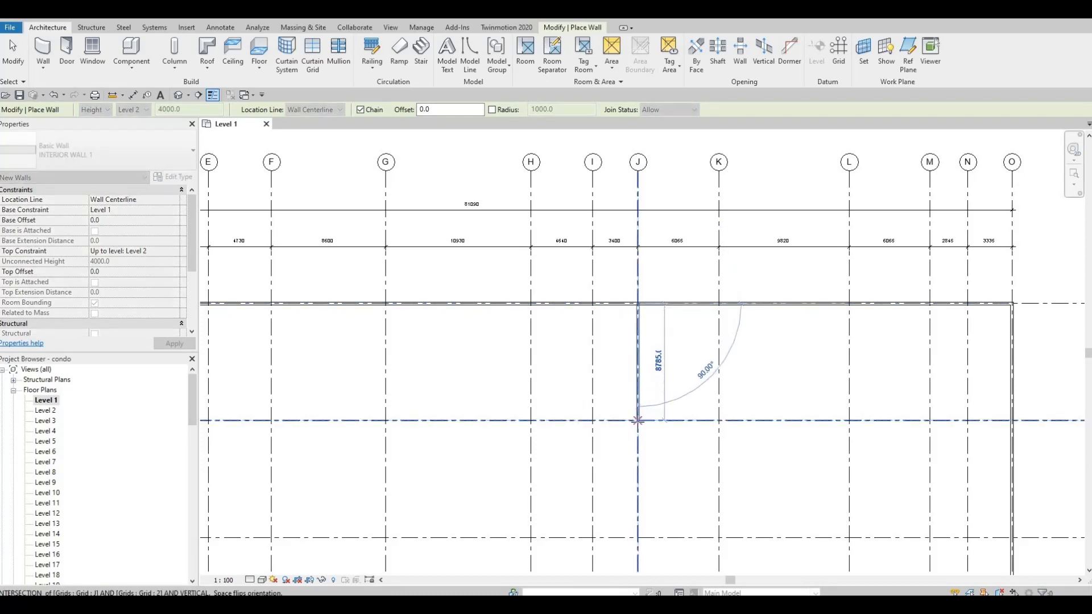
left_click(638, 421)
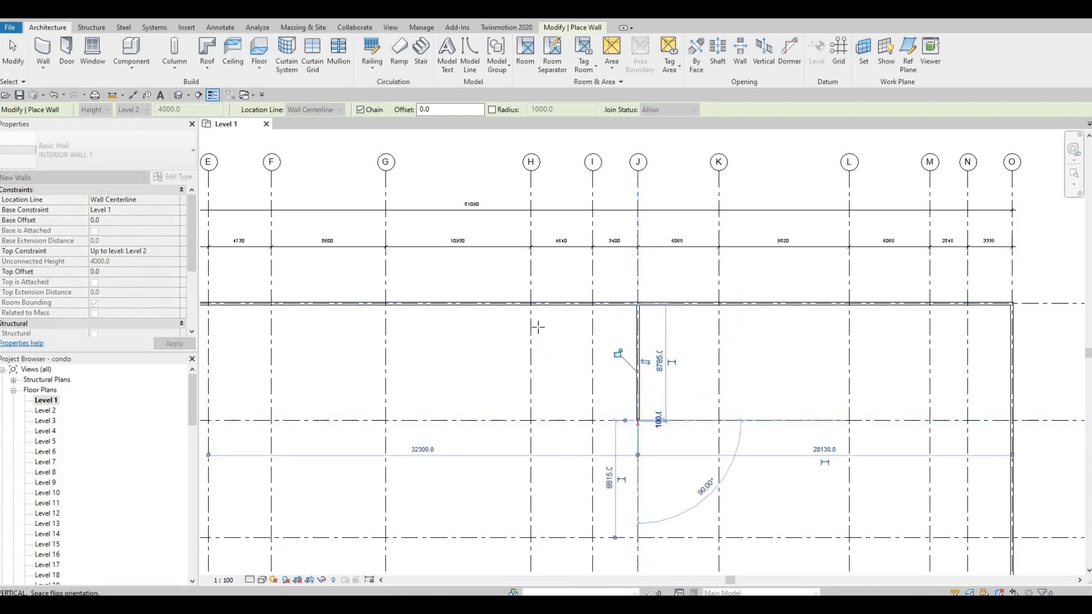
key("Escape")
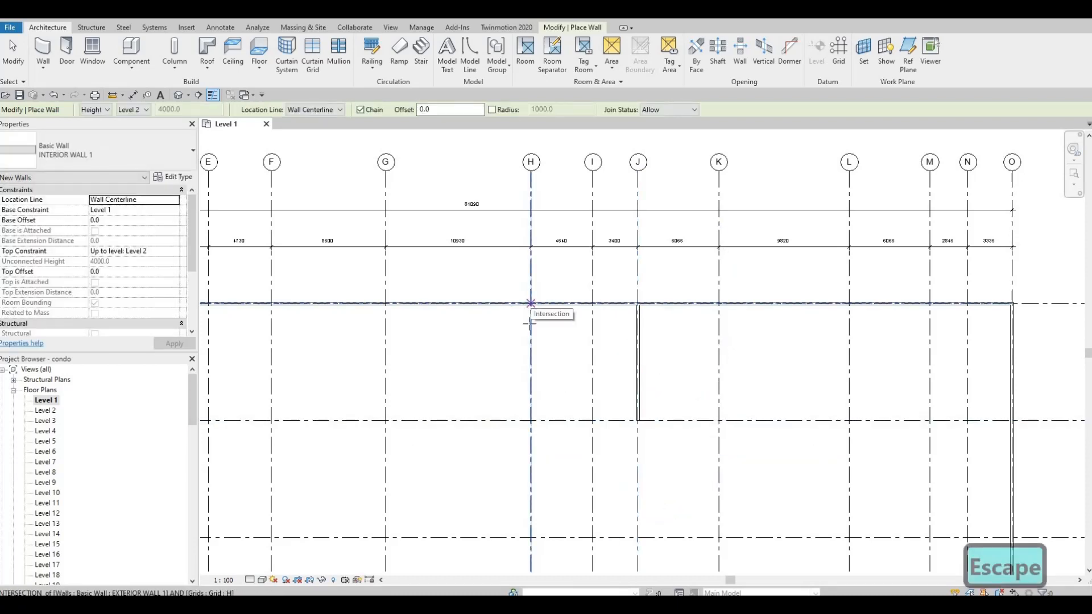
Draw a second interior wall along grid H from the top exterior wall down to grid 2, about 8785 mm long
left_click(531, 304)
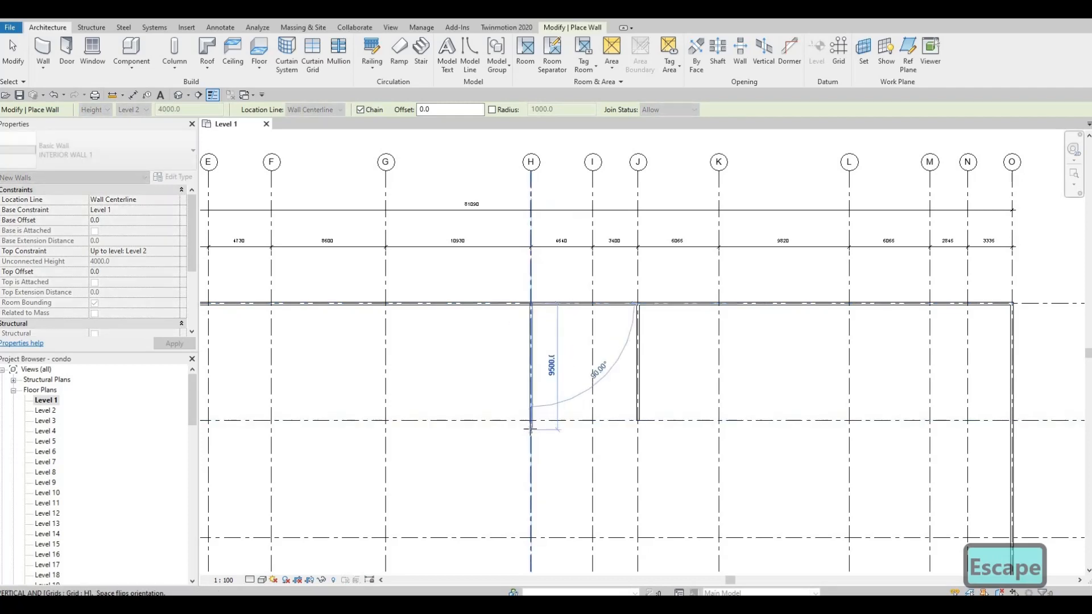
middle_click_drag(532, 422, 714, 342)
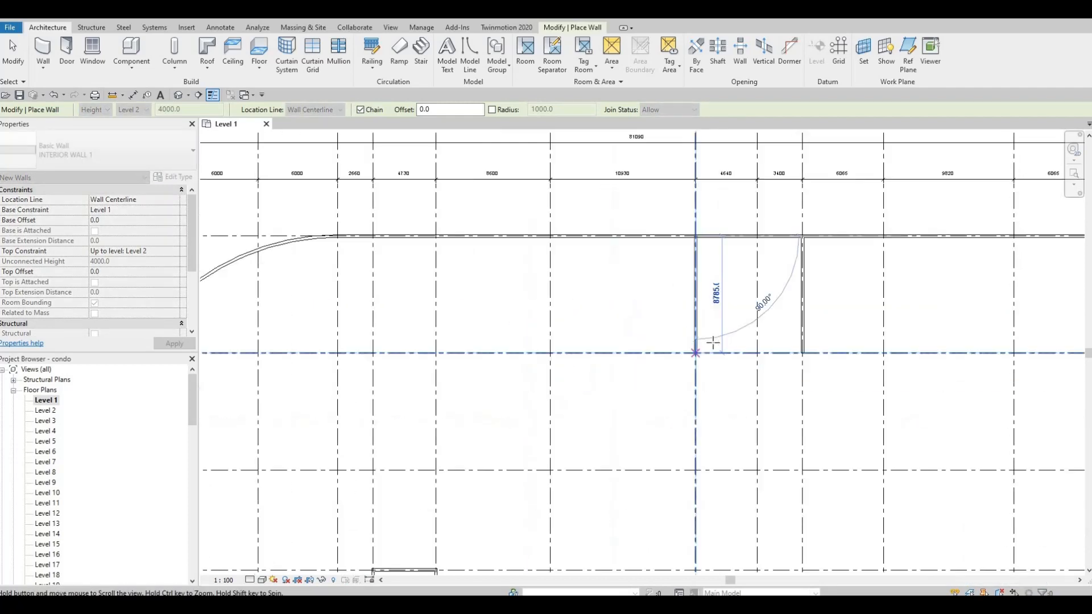
scroll(714, 342, "down", 1)
left_click(715, 342)
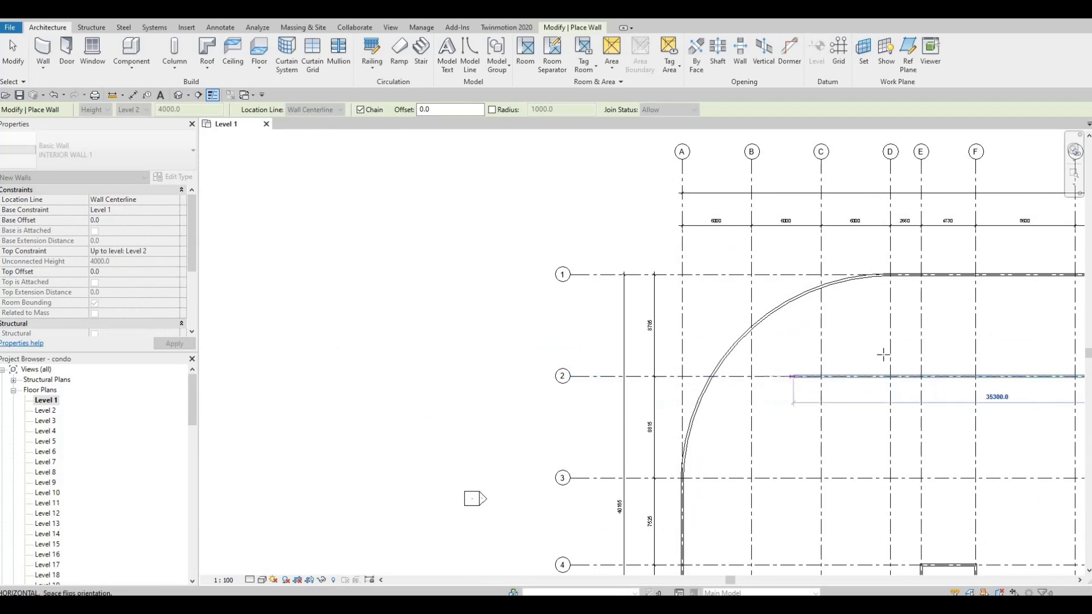
middle_click_drag(893, 370, 481, 371)
key("Escape")
Draw an interior wall along grid I from the bottom exterior wall up to the end of the neighbouring interior wall, about 13165 mm
scroll(879, 370, "up", 1)
scroll(870, 363, "up", 1)
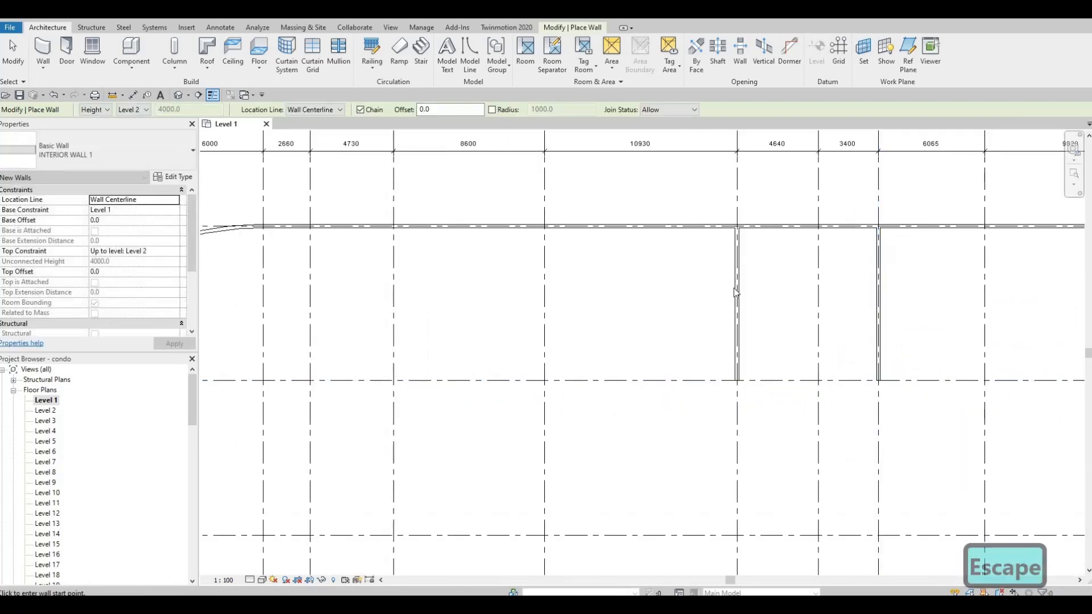
middle_click_drag(777, 307, 684, 231)
scroll(685, 232, "down", 3)
middle_click_drag(777, 383, 757, 314)
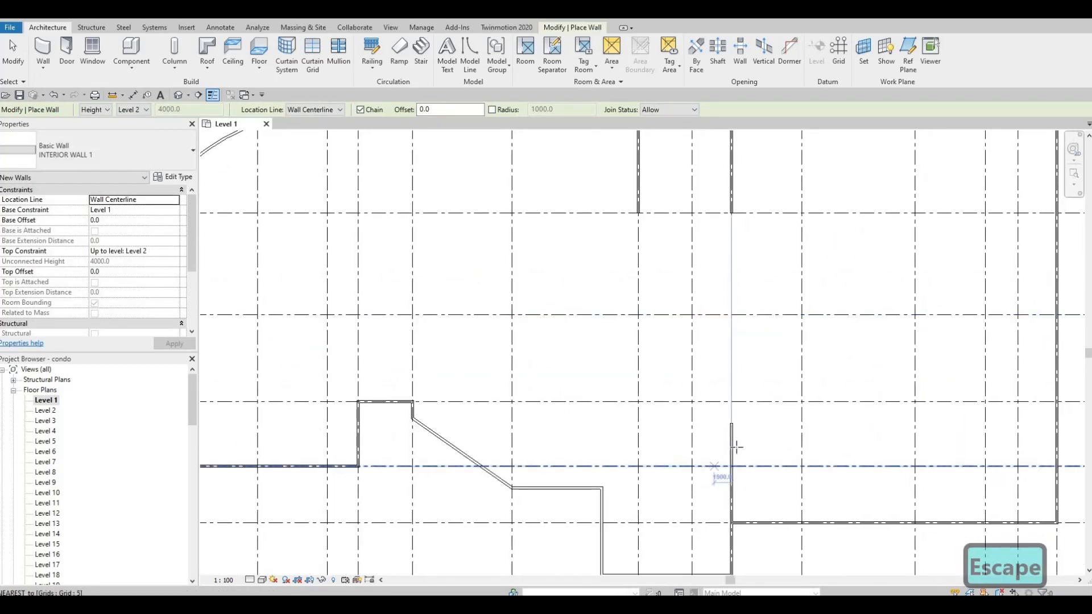
middle_click_drag(718, 427, 736, 380)
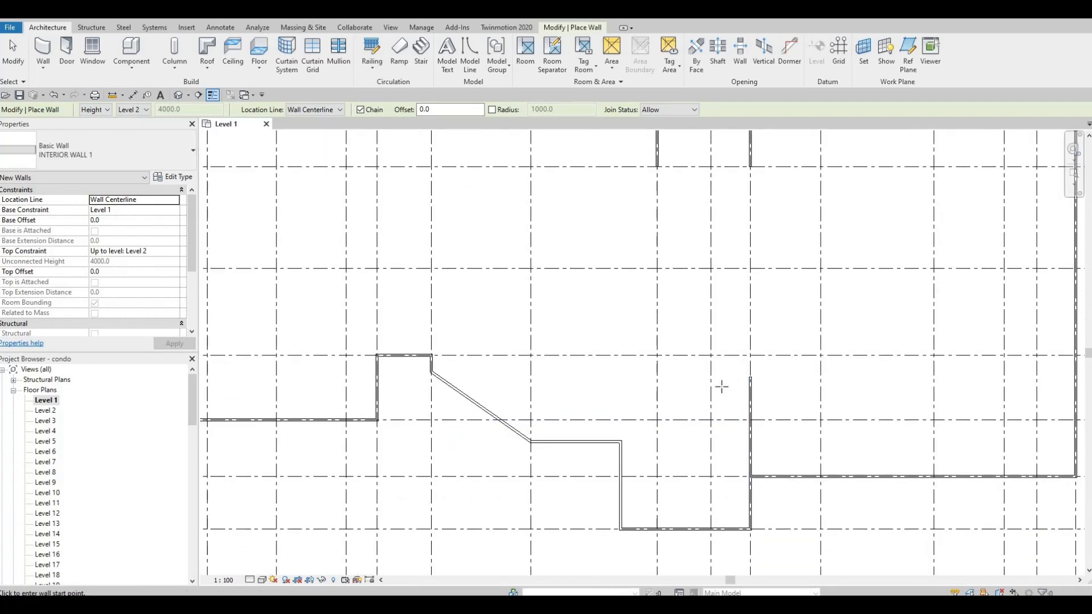
middle_click_drag(712, 402, 717, 357)
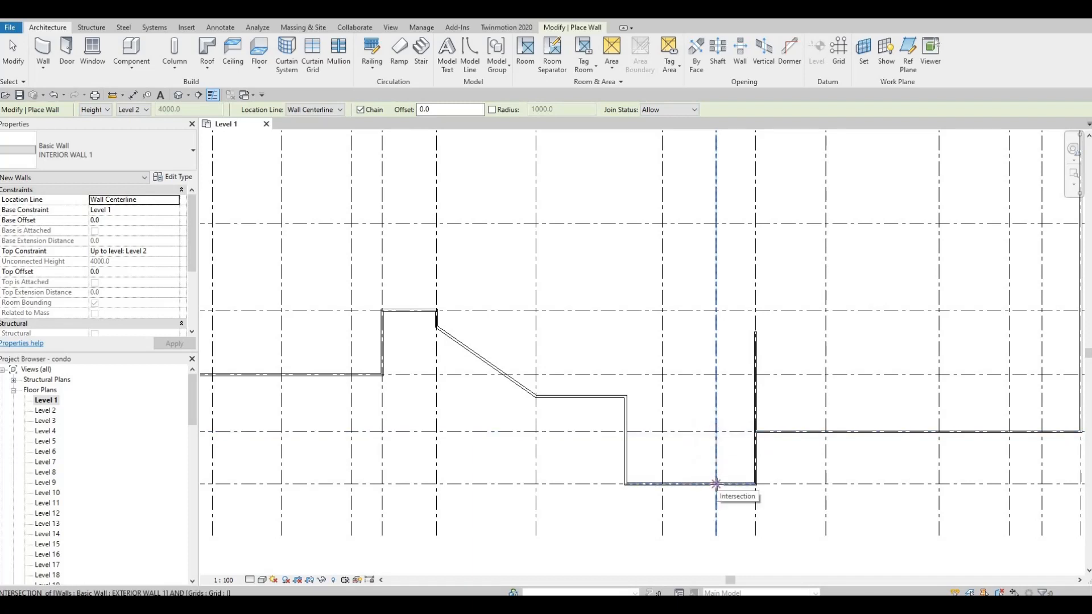
left_click(716, 484)
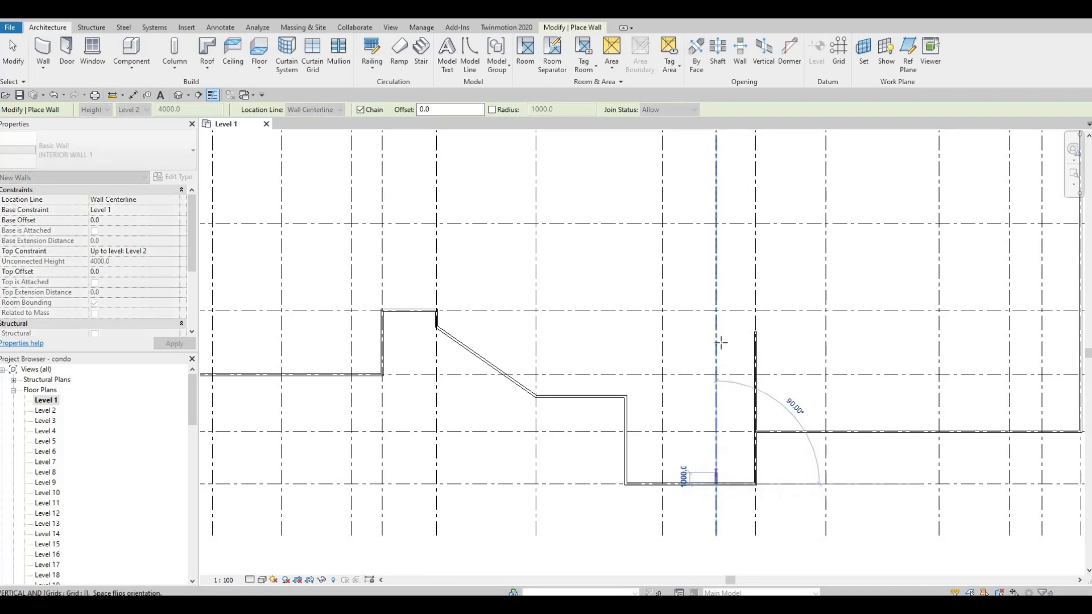
scroll(719, 332, "up", 2)
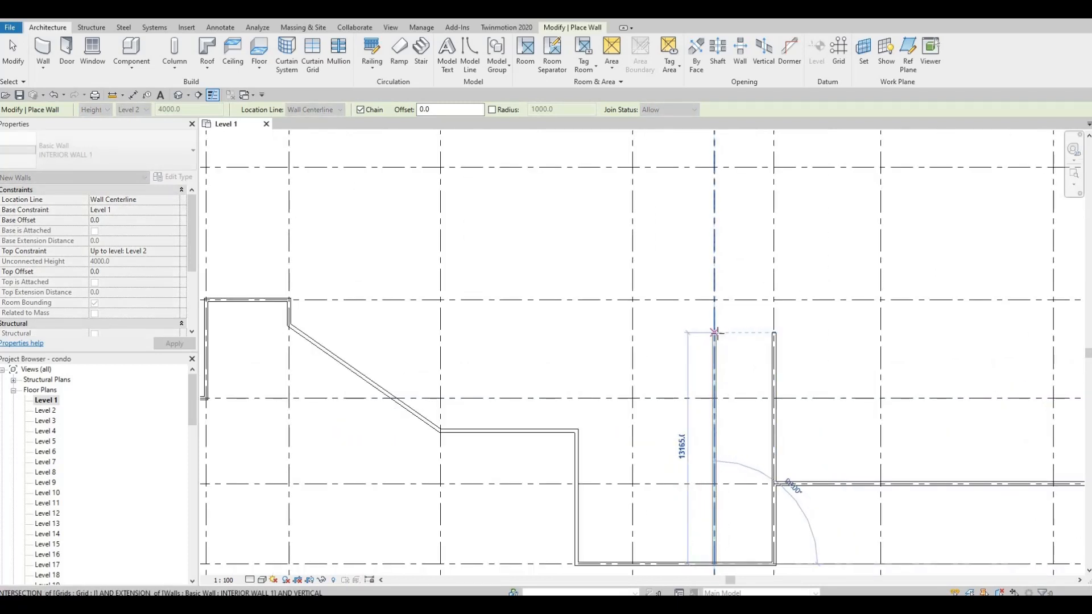
left_click(715, 333)
key("Escape")
Draw a semicircular arc wall bulging east between the two grid J interior wall ends, radius about 9108 mm
scroll(738, 364, "down", 3)
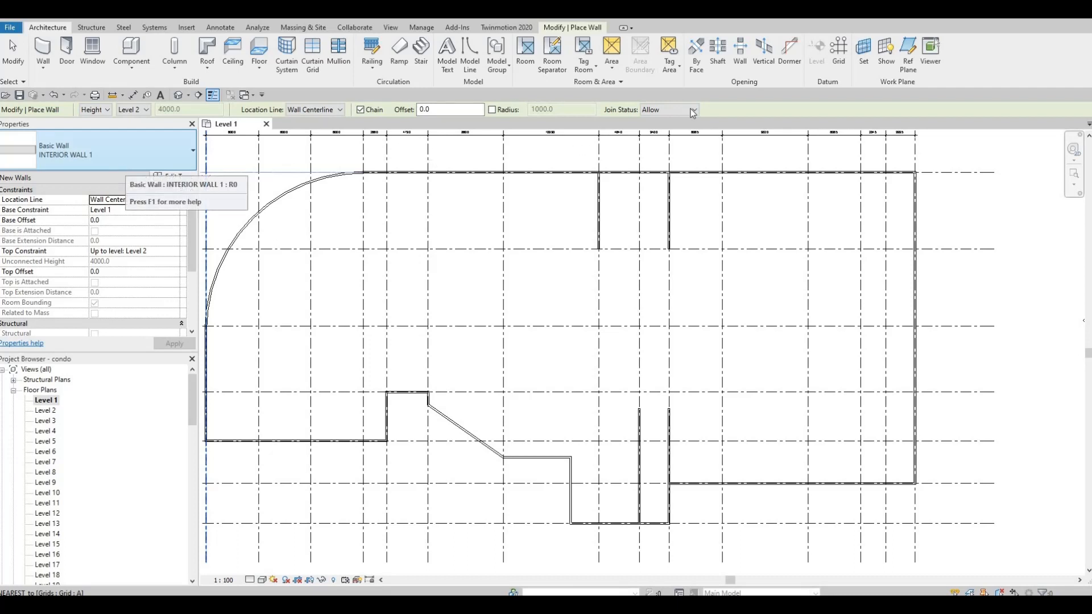
left_click(558, 29)
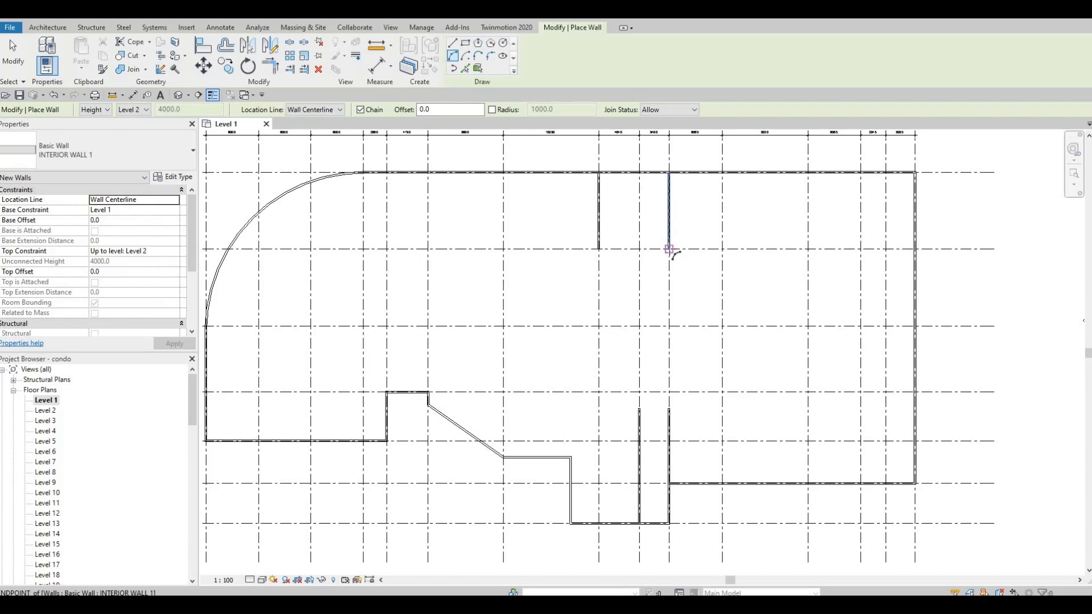
left_click(670, 251)
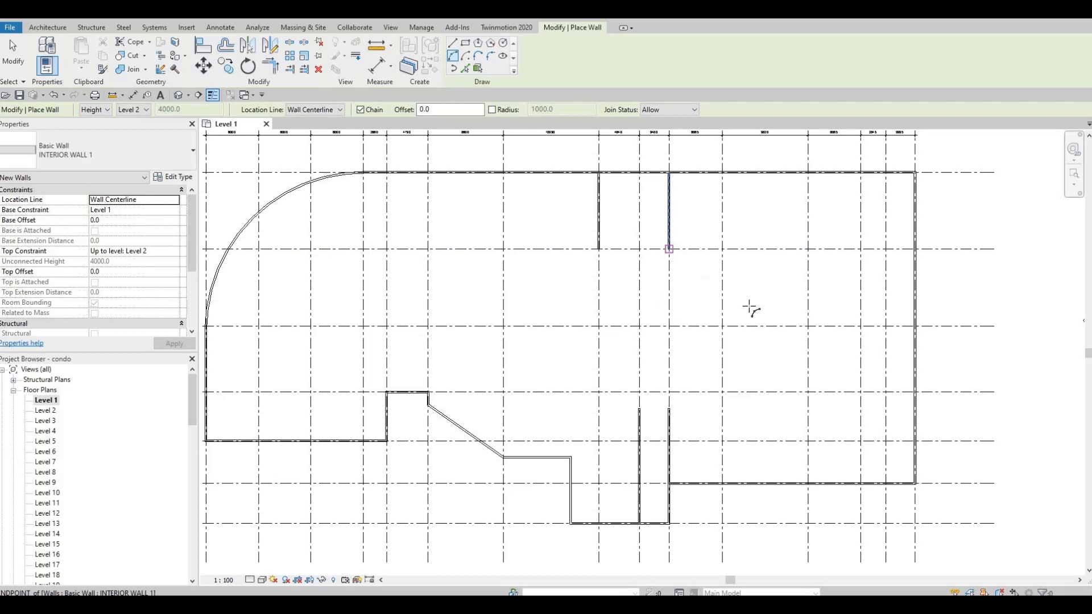
left_click(670, 410)
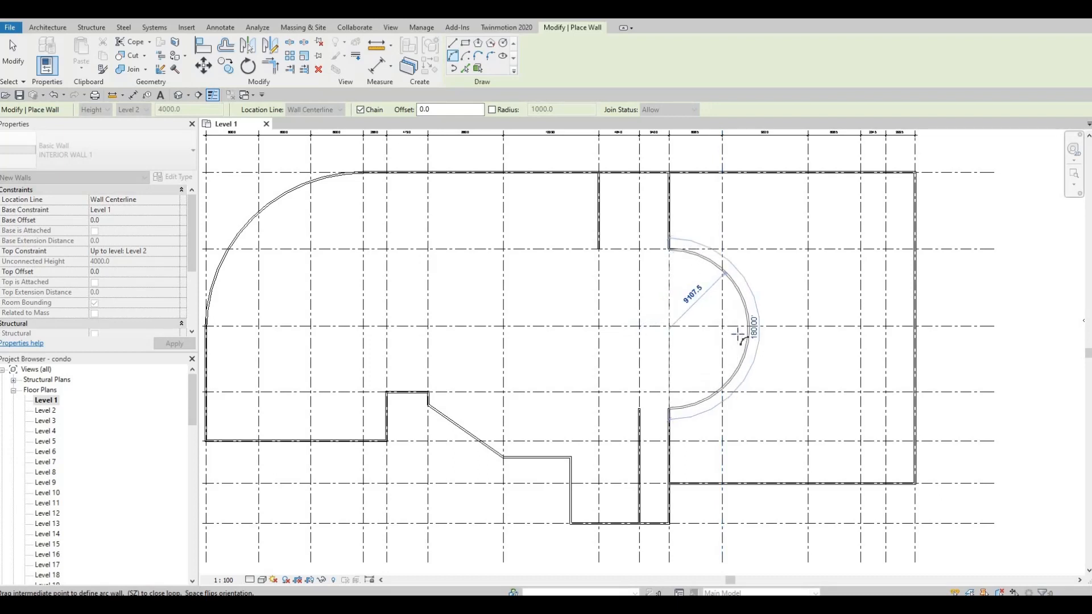
left_click(407, 358)
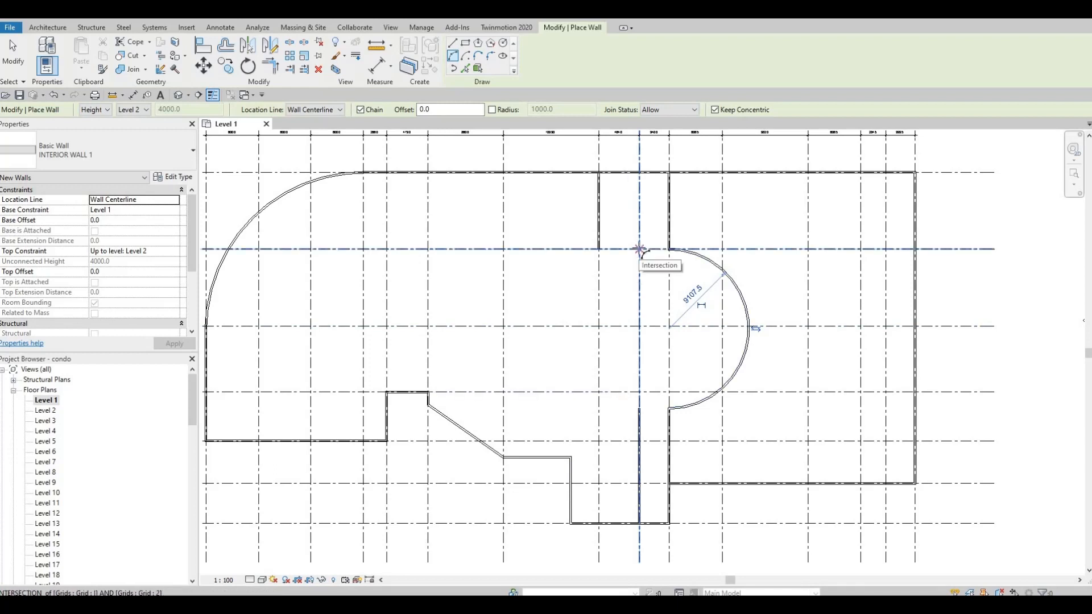
Draw a matching semicircular arc wall bulging west from grid I at grid 2 to the grid I wall end
left_click(639, 249)
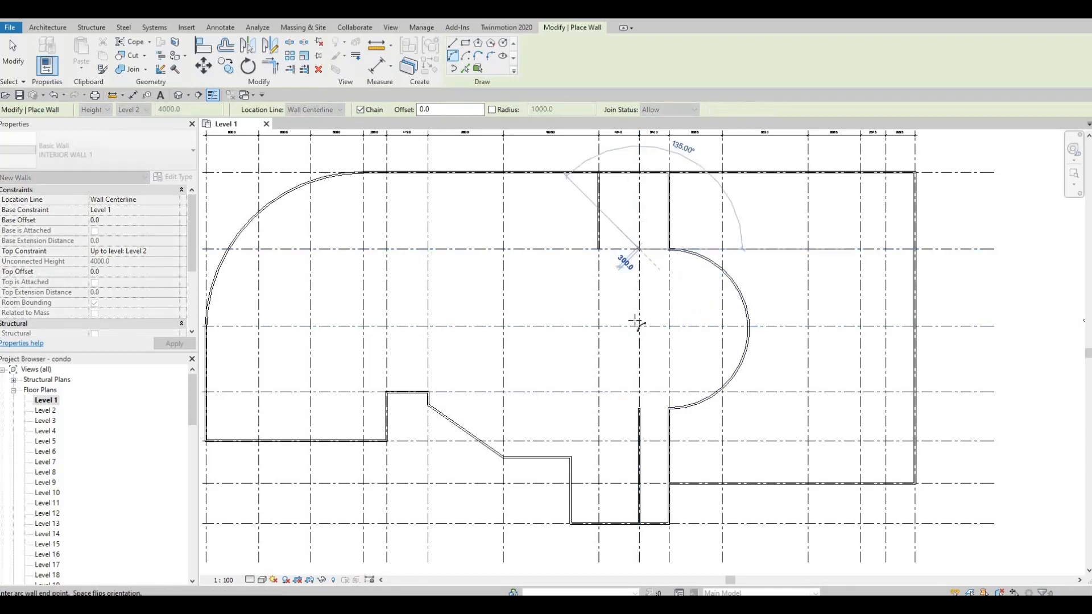
left_click(638, 408)
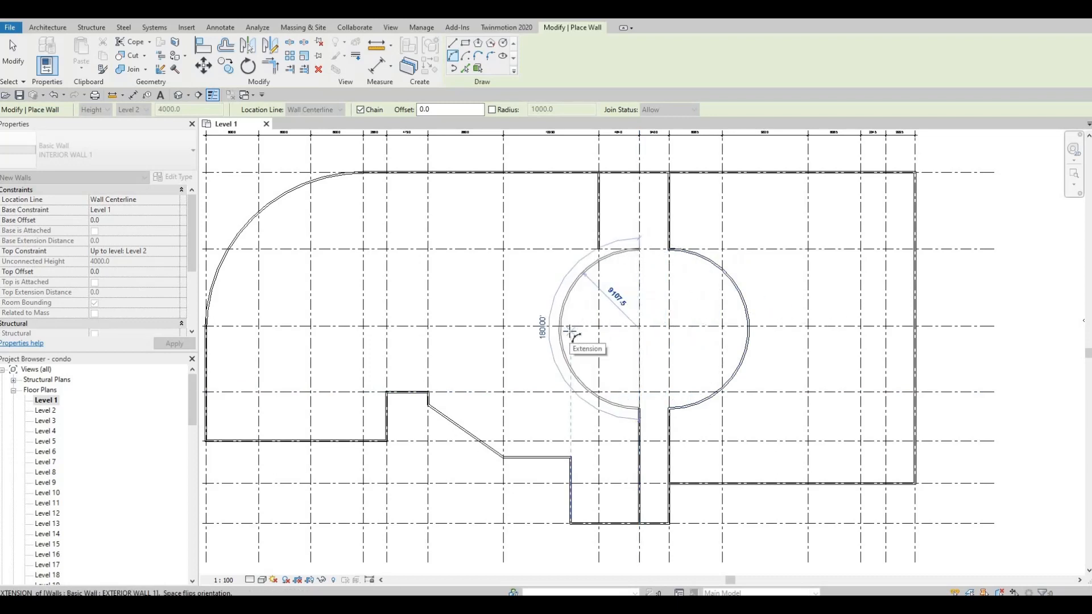
left_click(571, 332)
key("Escape")
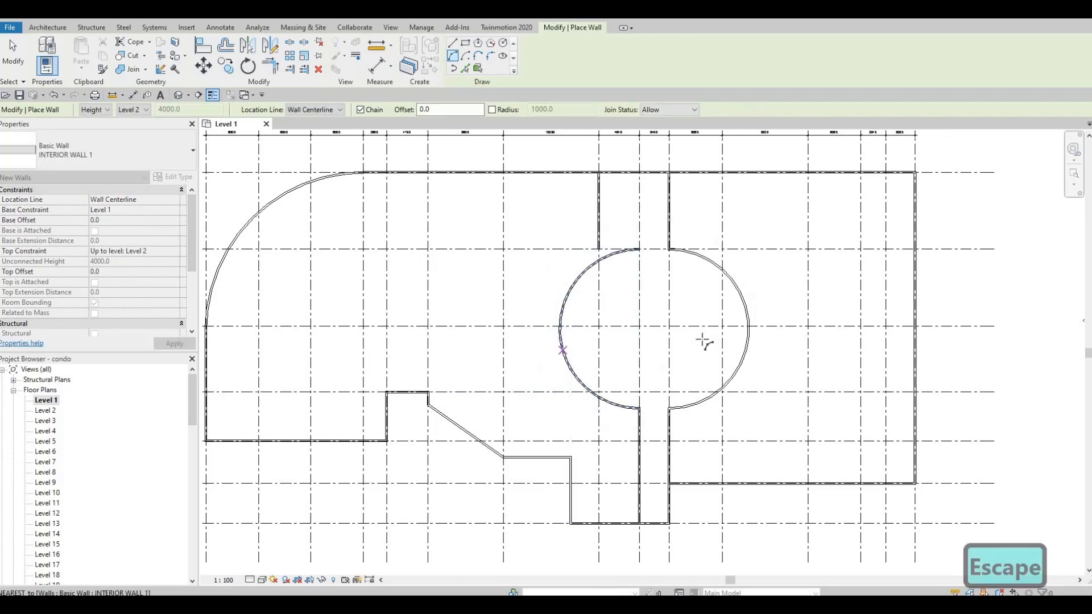
Try to draw a 4640 mm wall along grid 2 linking the grid H wall end to the arc
middle_click_drag(568, 332, 685, 317)
scroll(685, 317, "down", 1)
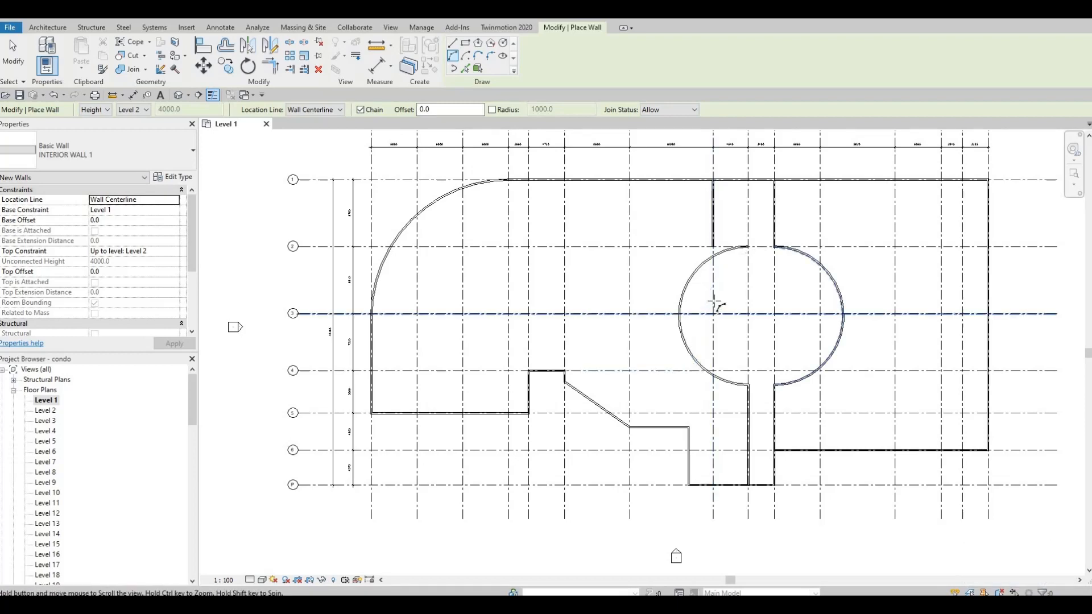
middle_click_drag(714, 305, 702, 317)
scroll(704, 312, "up", 2)
scroll(670, 251, "down", 1)
middle_click_drag(668, 249, 757, 266)
scroll(757, 265, "up", 4)
left_click(740, 255)
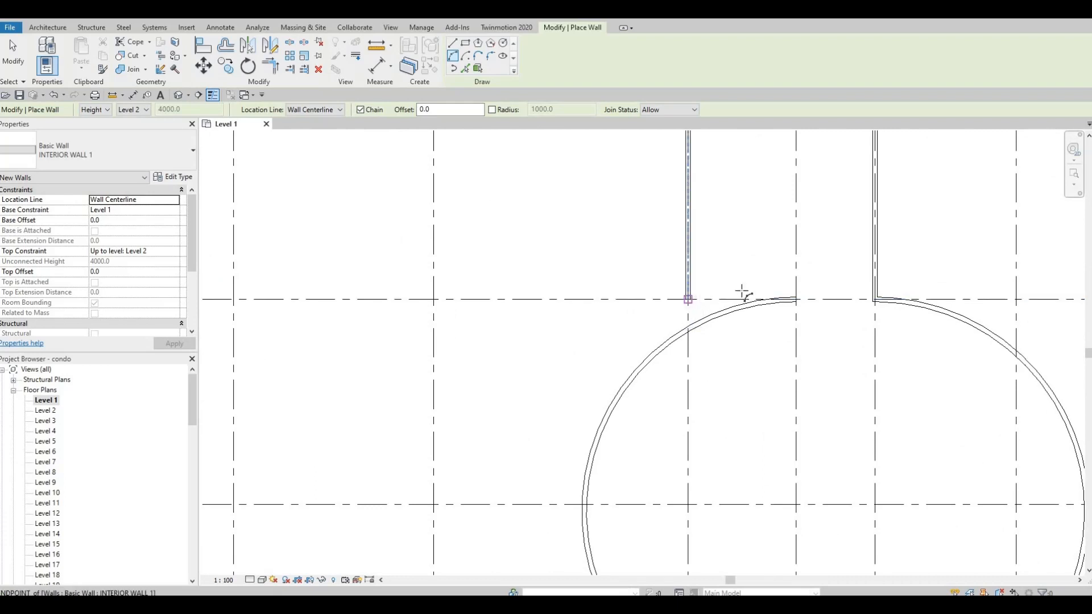
left_click(796, 297)
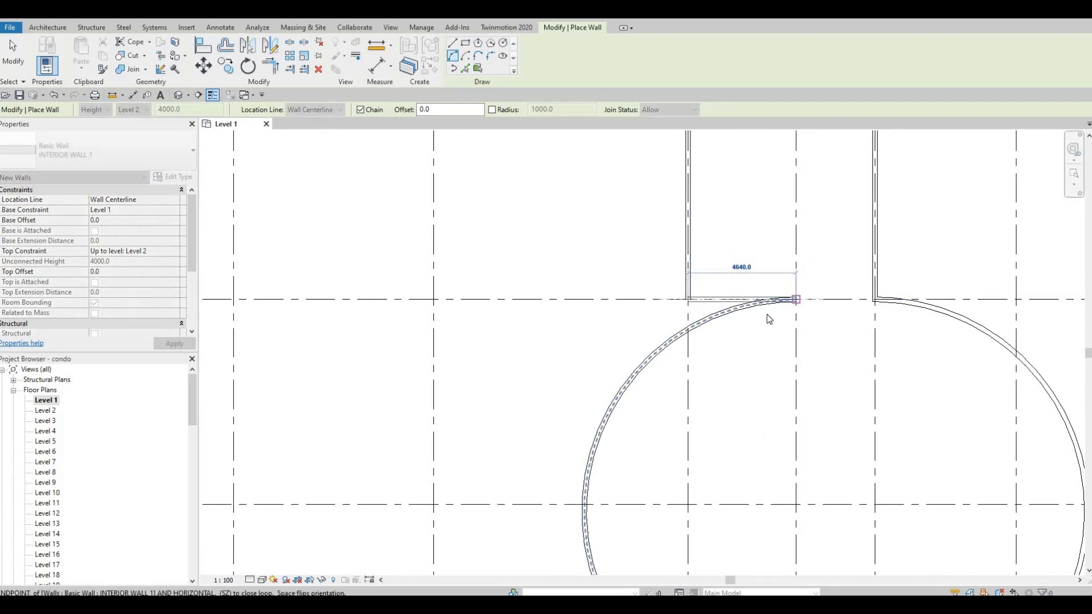
key("Escape")
key("Escape")
key("Escape")
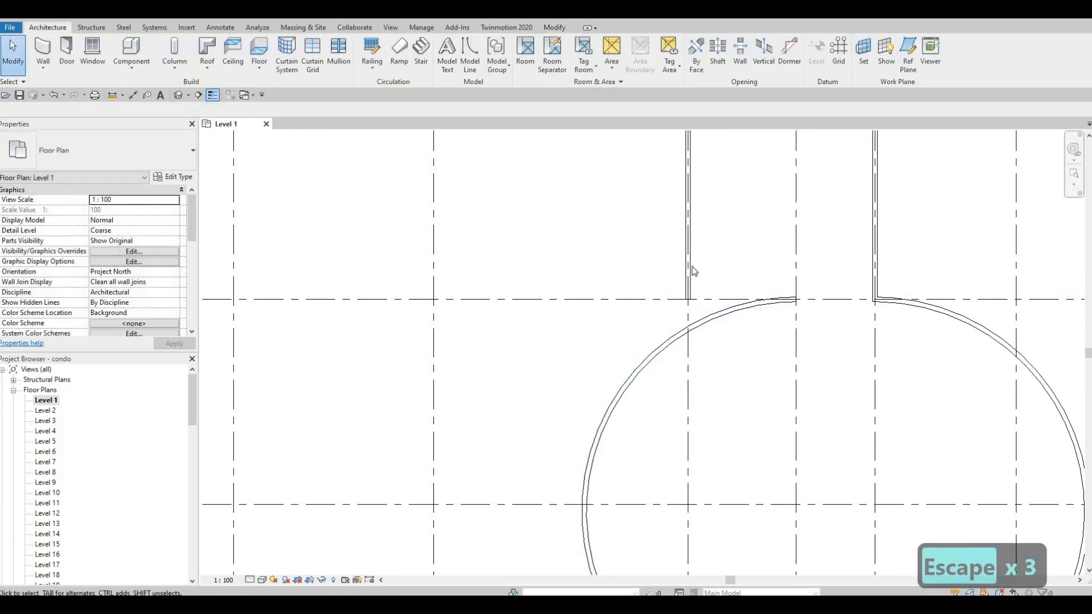
Create a similar INTERIOR WALL 1 wall along grid 2 from the grid H wall end to the arc, 4640 mm long
left_click(686, 275)
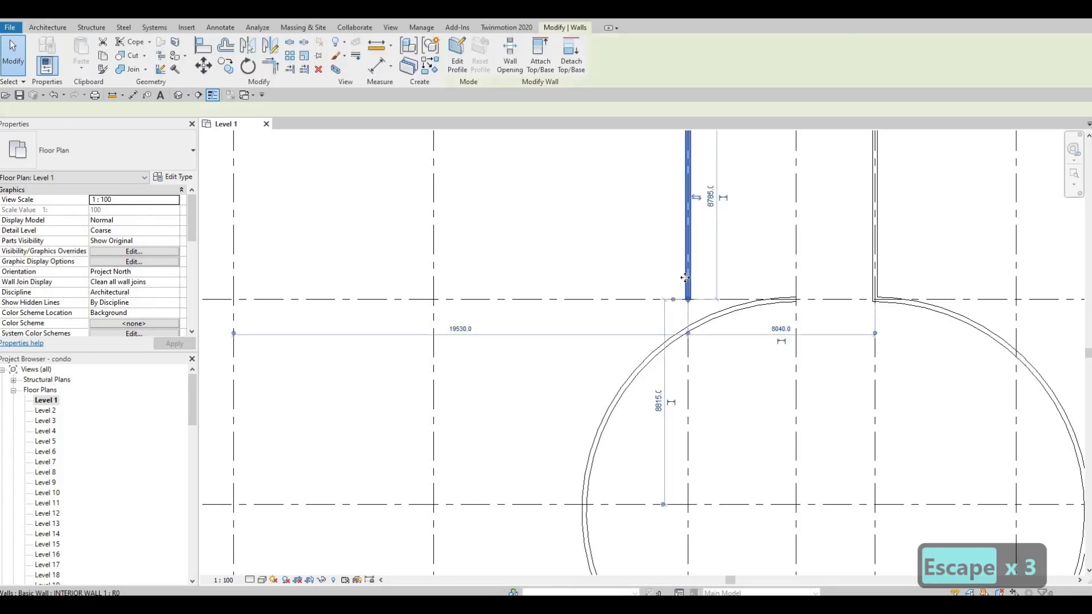
key("c")
key("s")
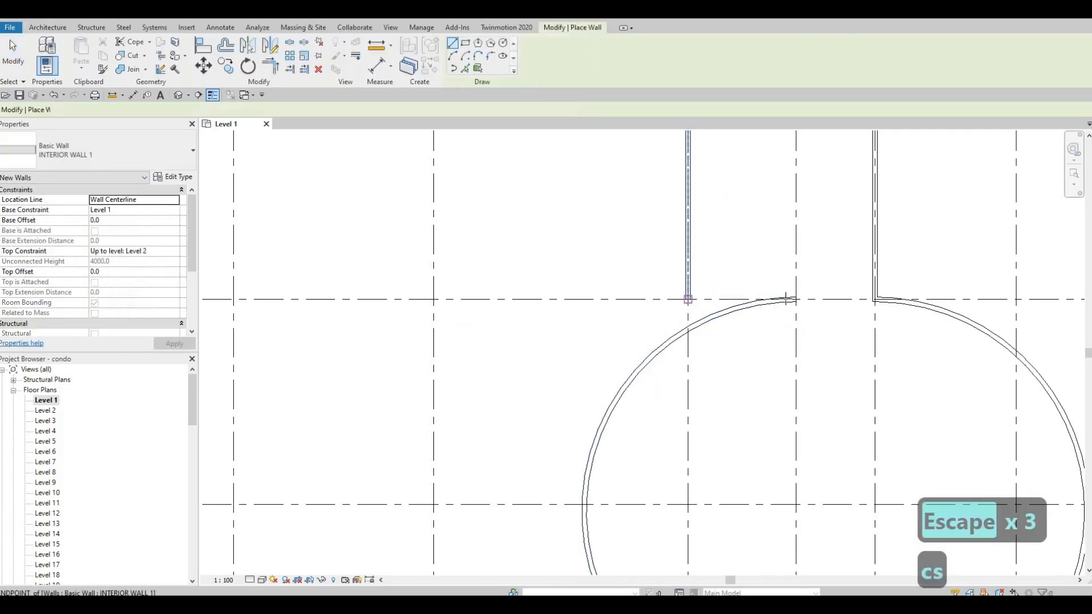
left_click(689, 299)
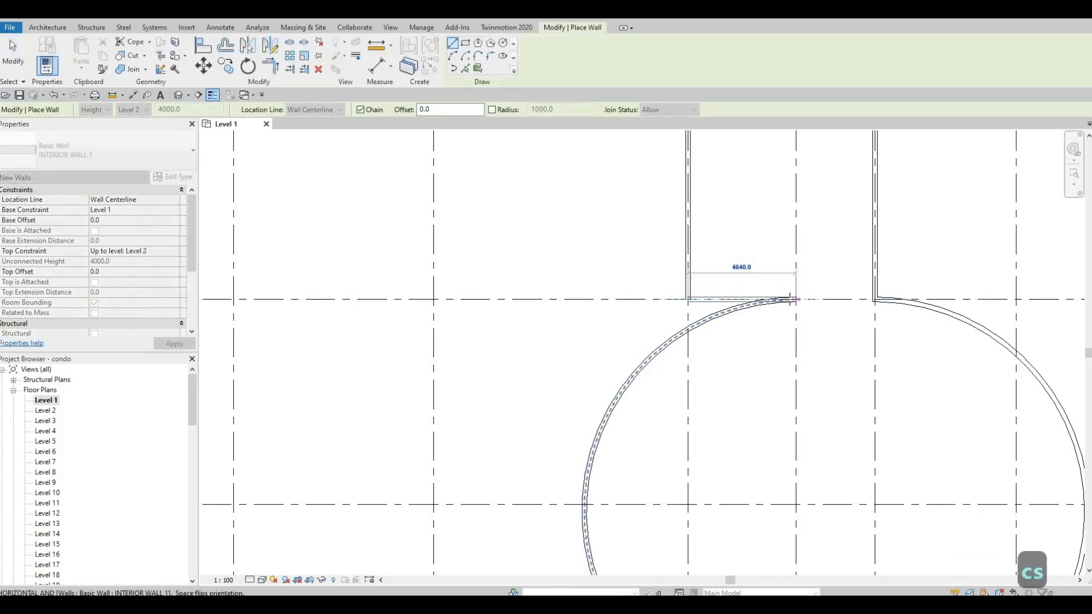
left_click(795, 299)
key("Escape")
key("Escape")
key("Escape")
Draw an INTERIOR WALL 1 wall from grid G at grid 1 down to grid 2, then diagonally to the circular room's wall
scroll(817, 313, "up", 5)
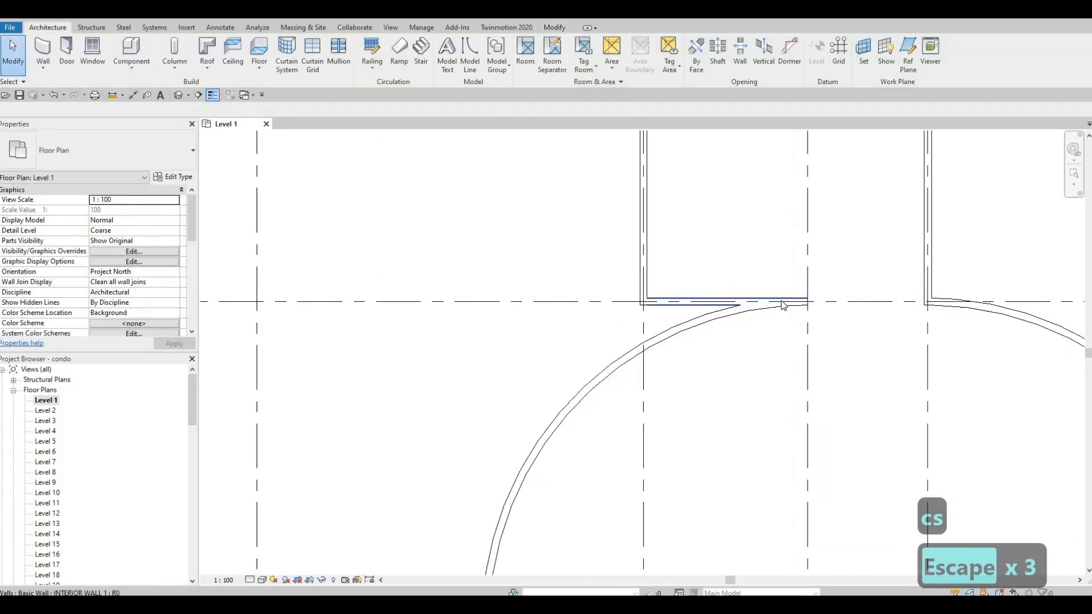
scroll(764, 347, "down", 8)
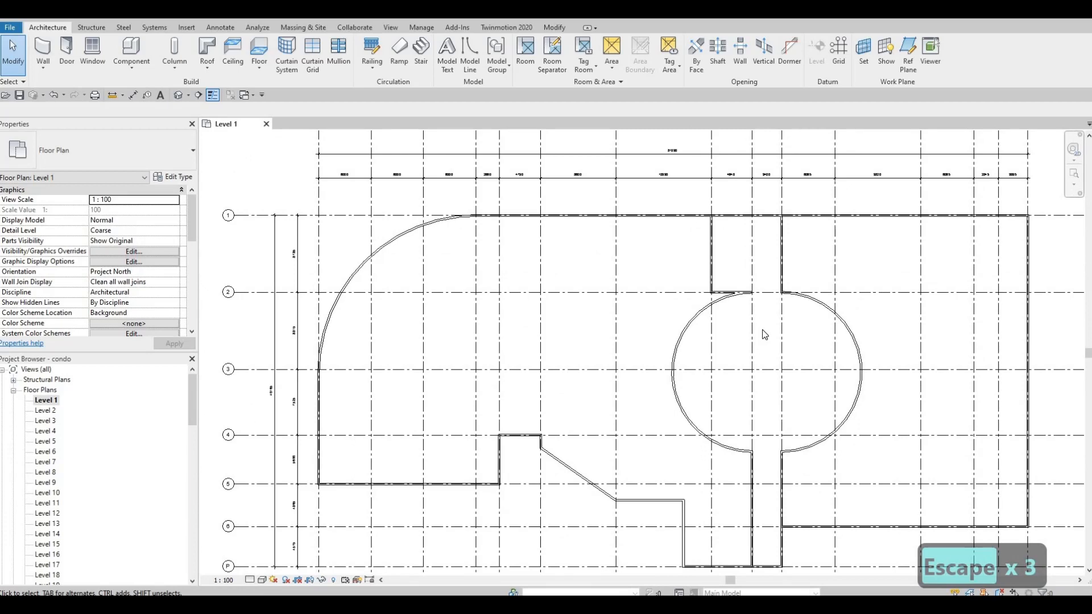
middle_click_drag(772, 320, 774, 317)
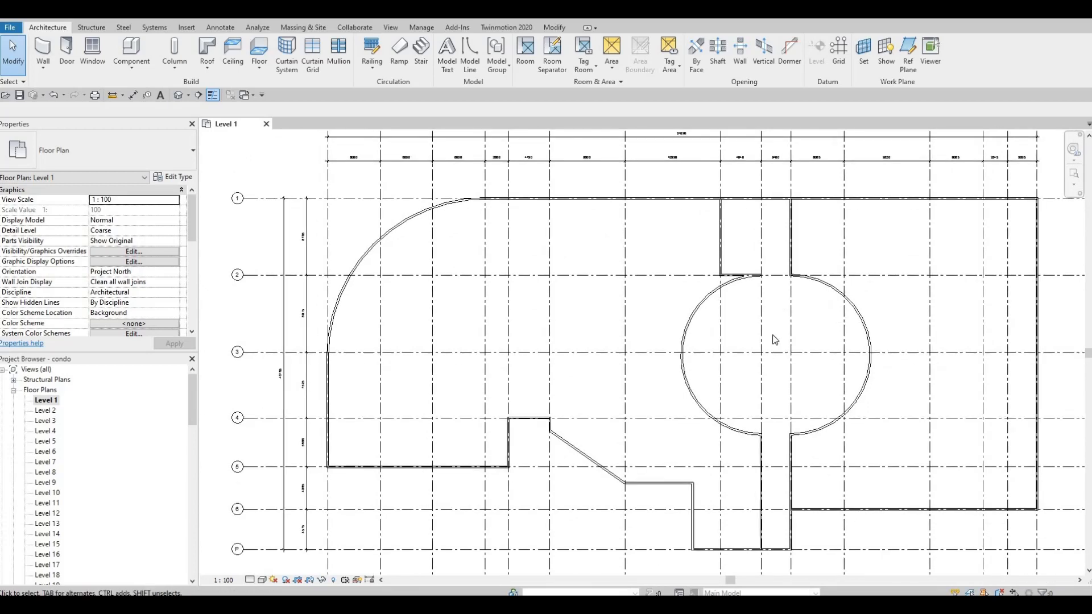
scroll(775, 340, "down", 2)
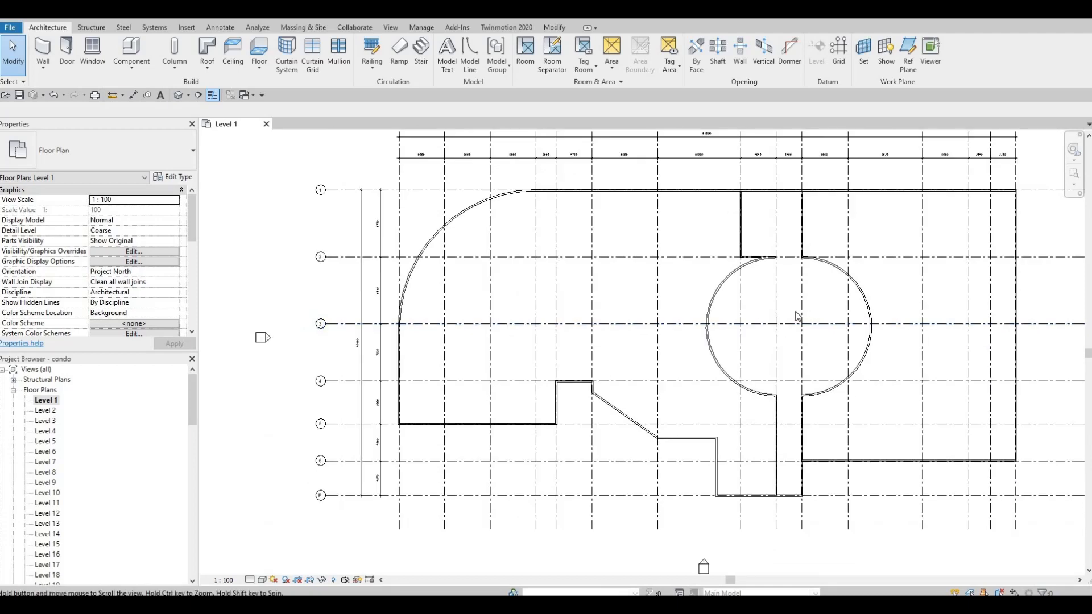
middle_click_drag(781, 316, 785, 322)
middle_click_drag(743, 366, 762, 354)
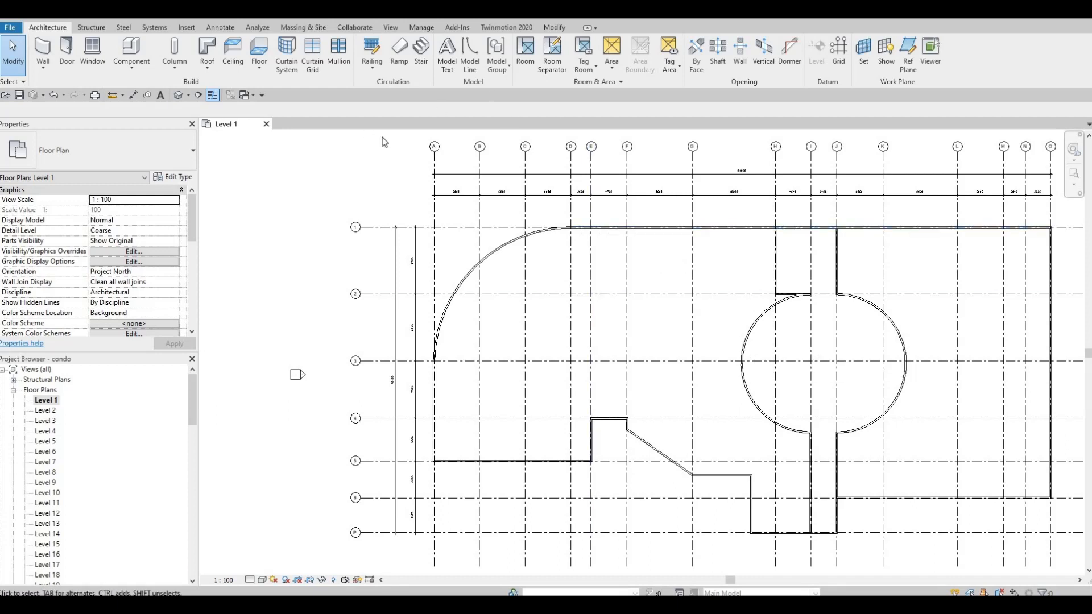
left_click(768, 315)
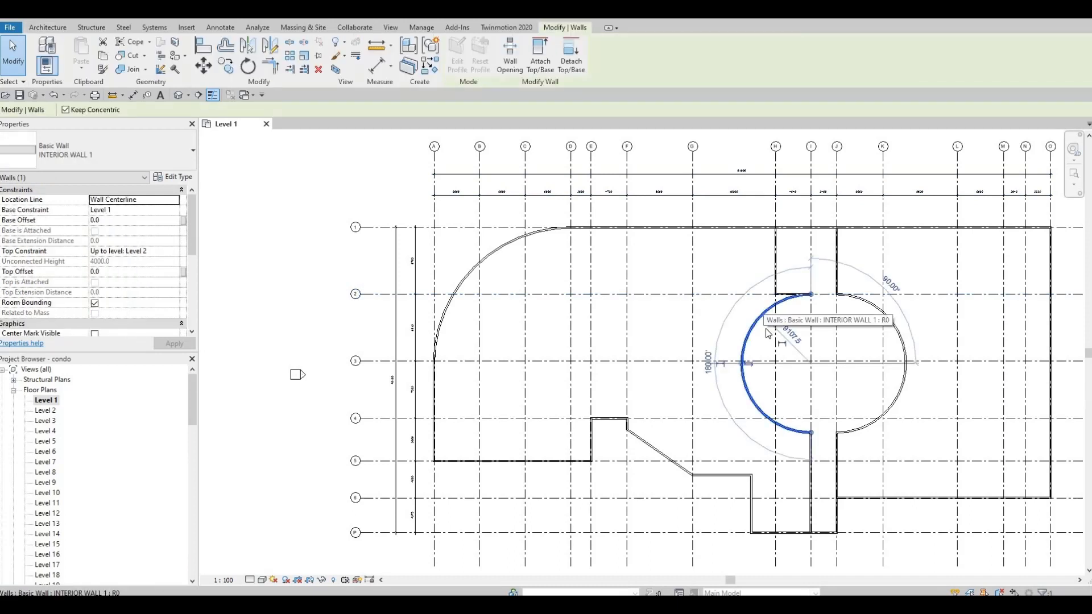
key("w")
key("a")
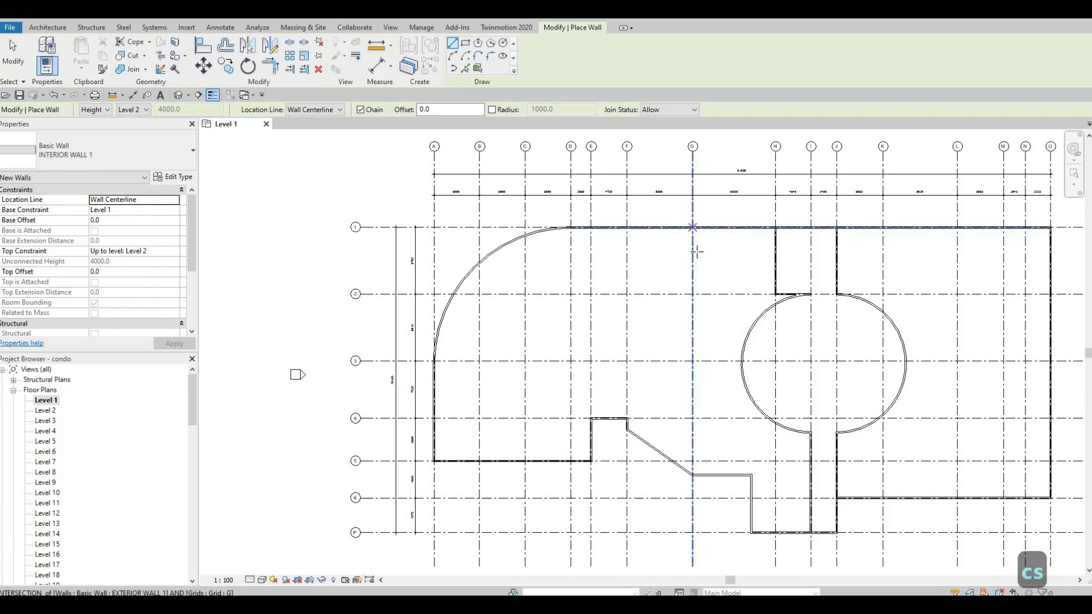
left_click(693, 227)
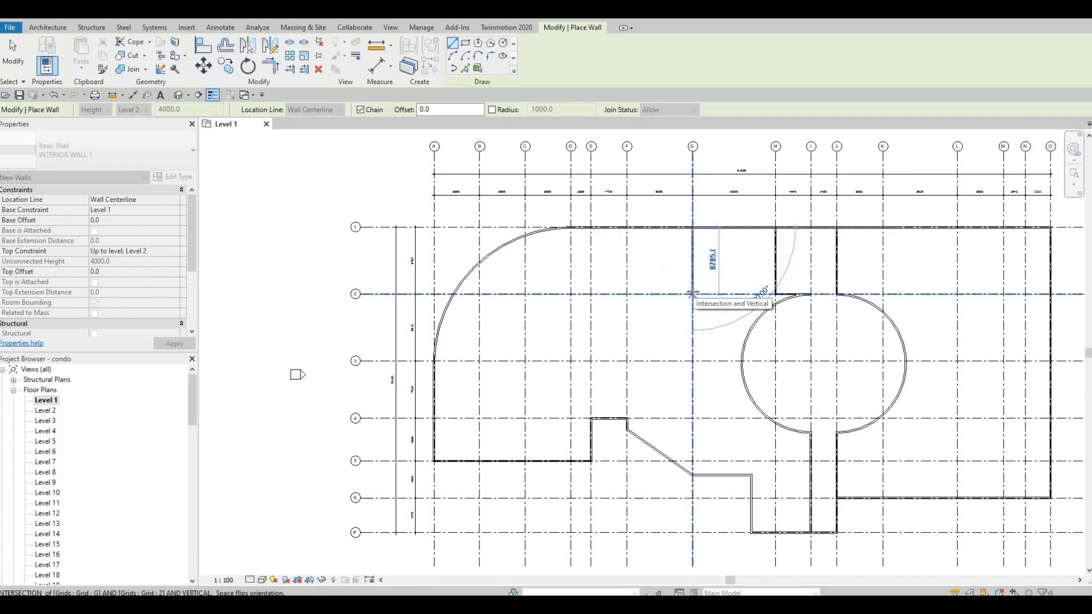
left_click(693, 294)
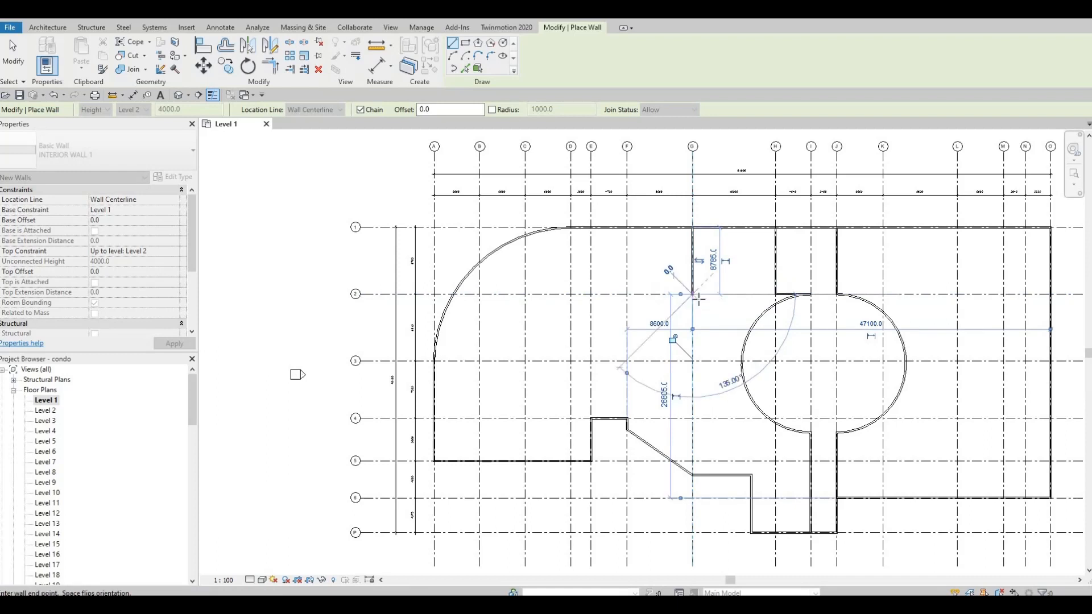
left_click(751, 323)
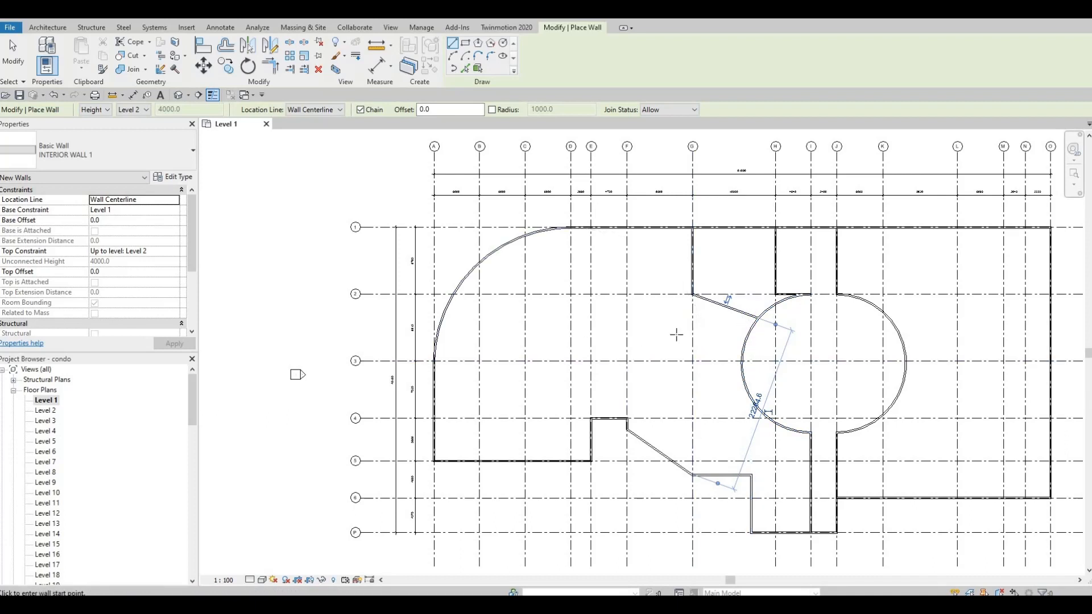
key("Escape")
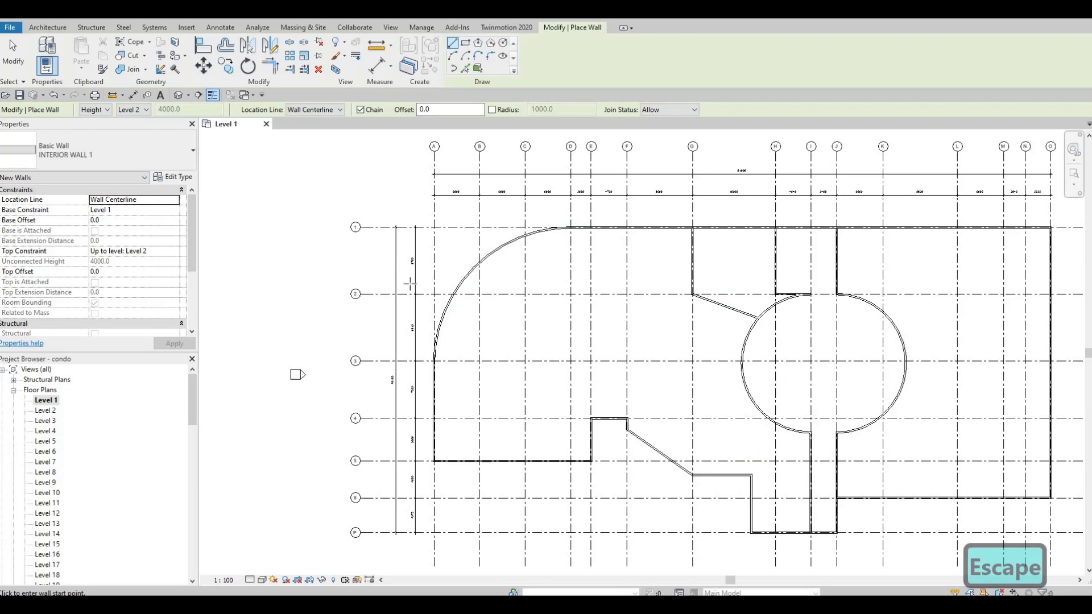
Offset a copy of the diagonal wall 2500 mm to its southwest using the Offset tool
key("F1")
middle_click_drag(728, 329, 706, 338)
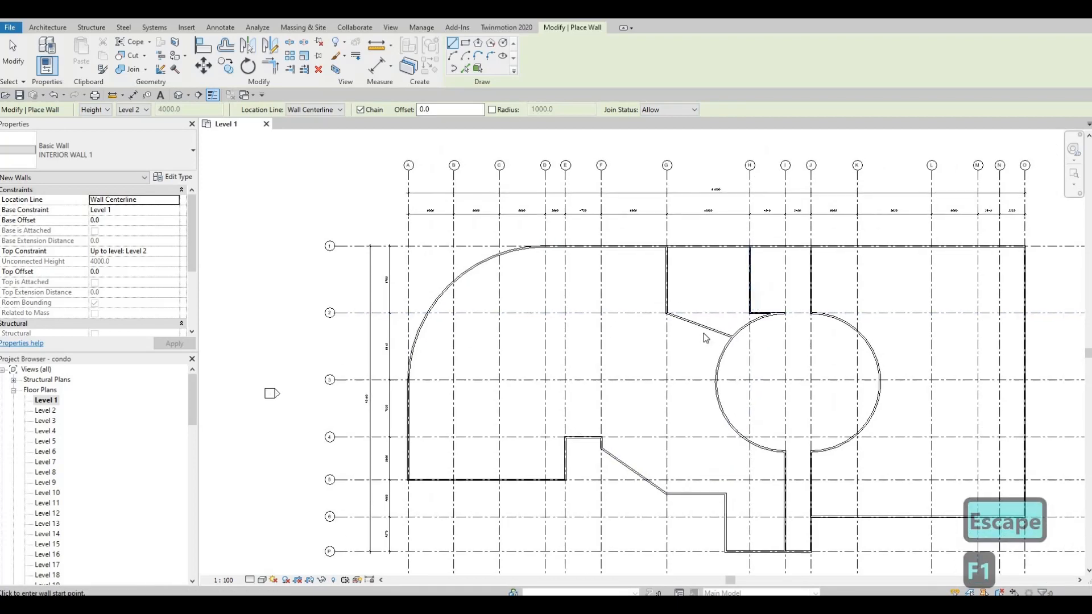
key("Escape")
scroll(706, 338, "up", 1)
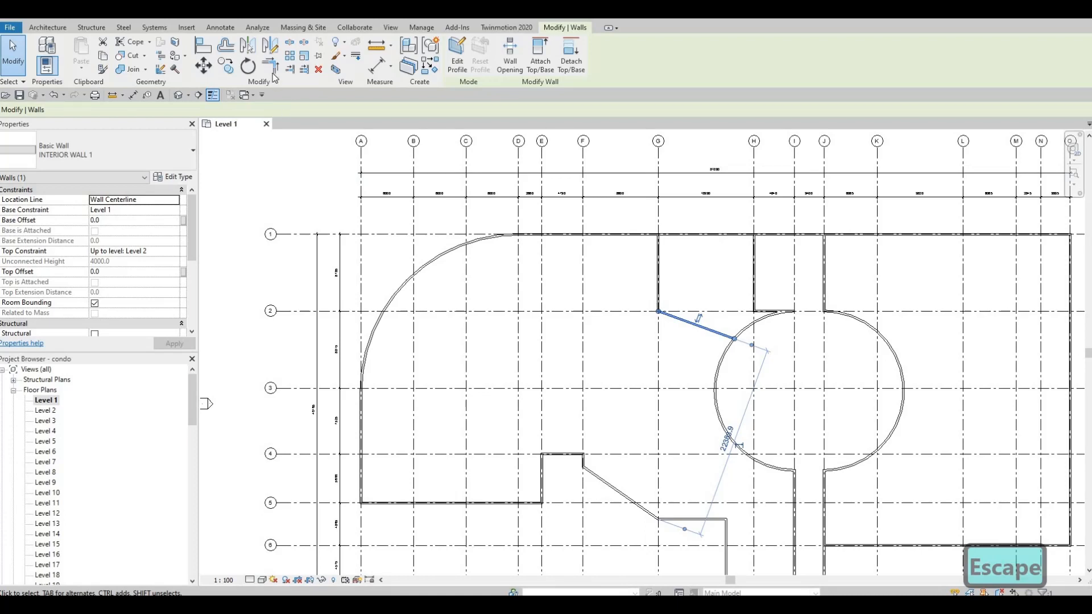
left_click(228, 47)
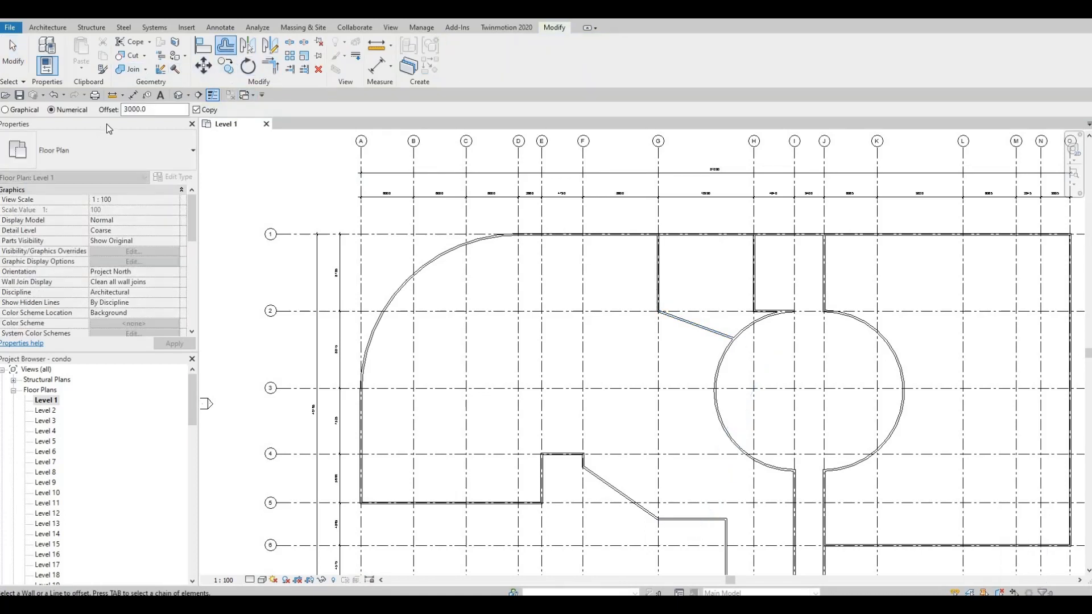
key("Tab")
type("2500")
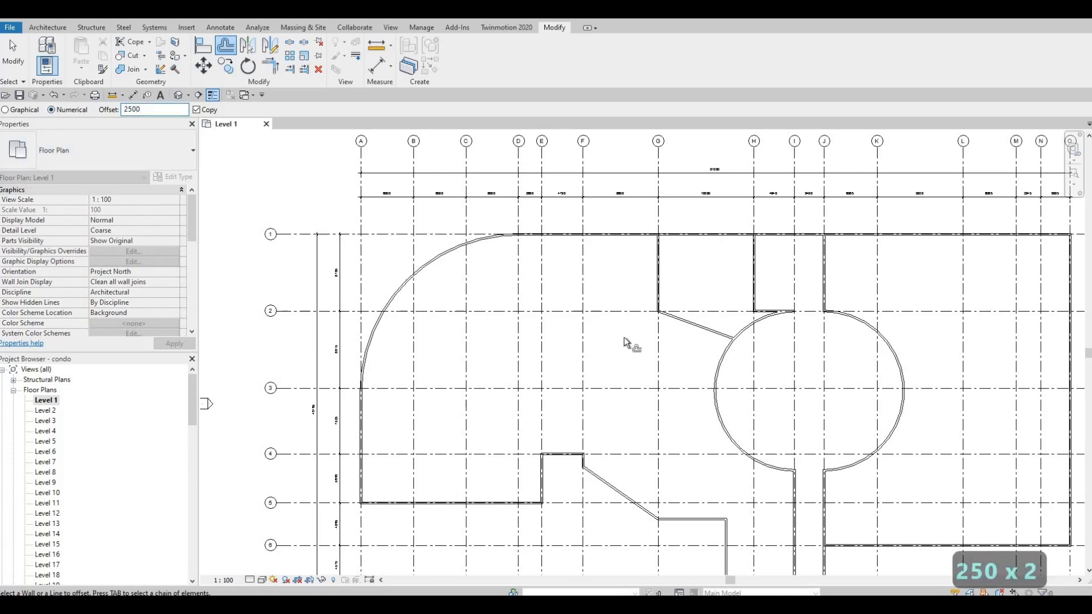
left_click(690, 328)
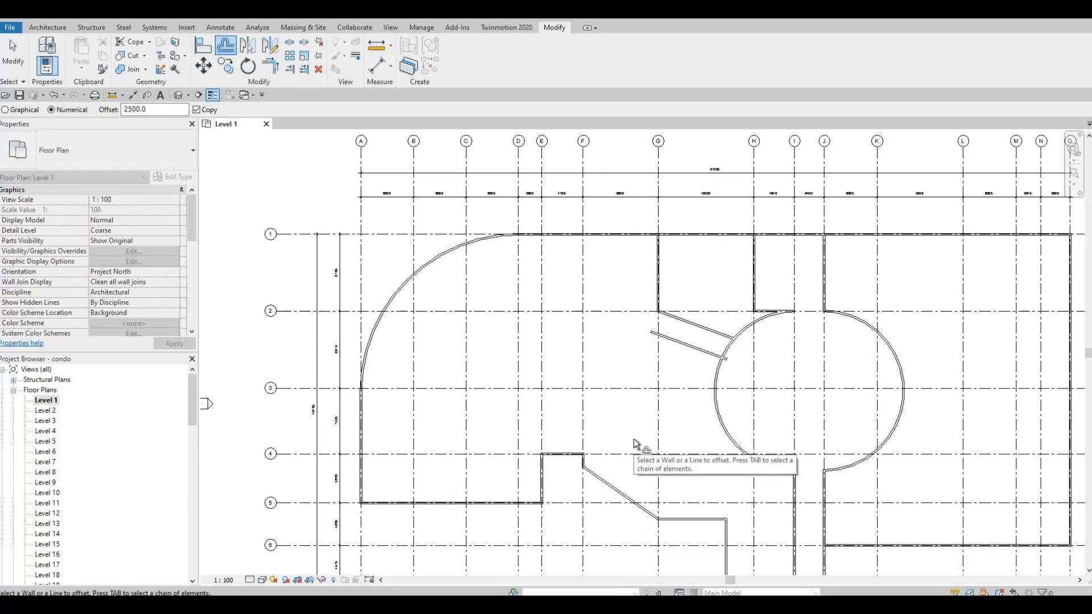
Inspect the offset wall against the circular room and the rest of the Level 1 plan
middle_click_drag(707, 370, 700, 353)
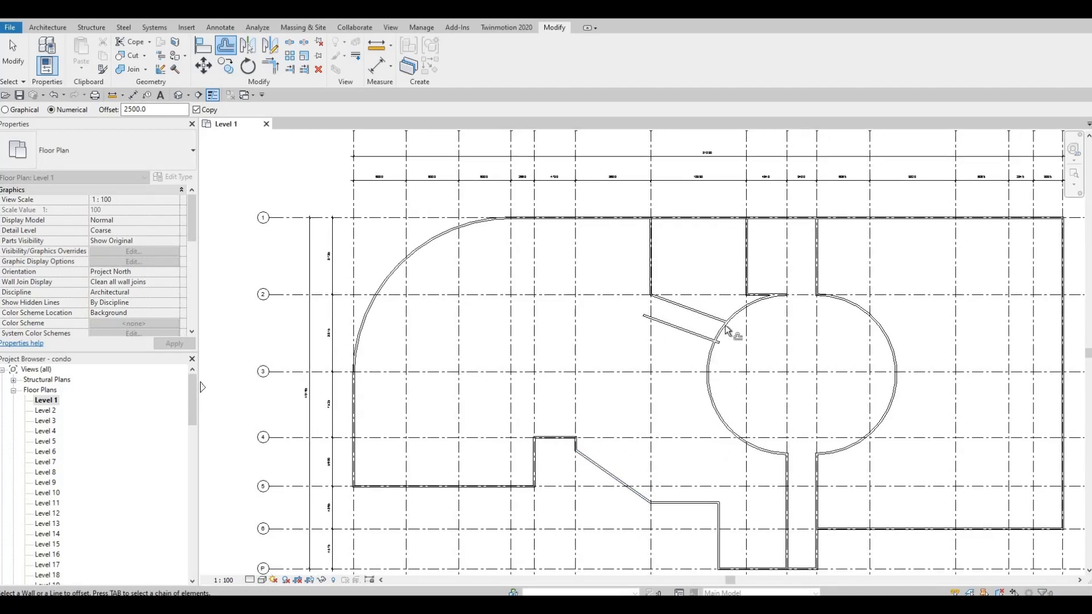
scroll(726, 327, "up", 3)
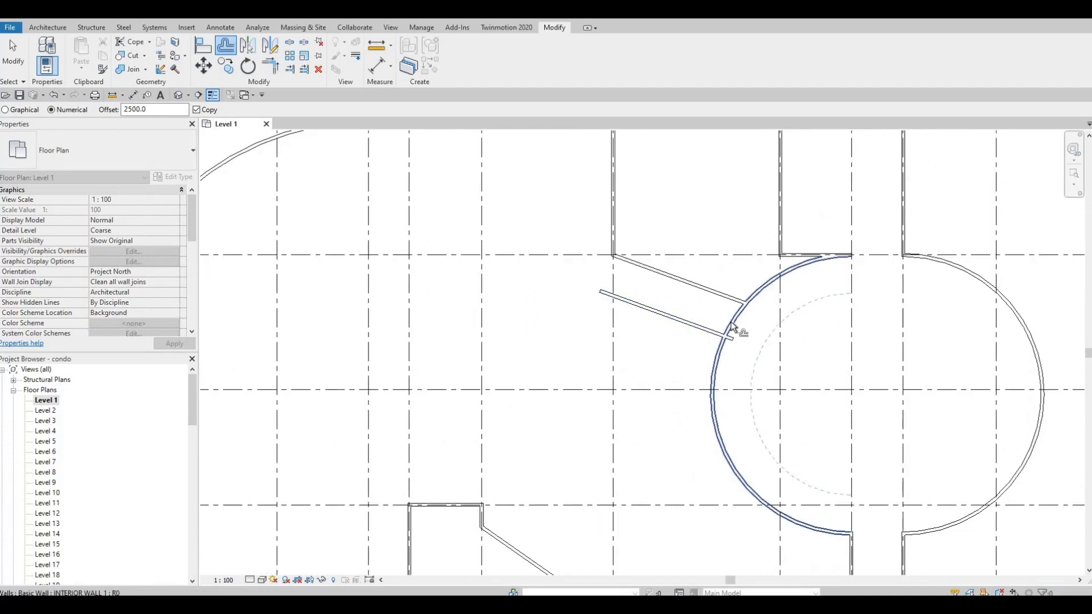
middle_click_drag(571, 332, 701, 355)
scroll(698, 352, "down", 1)
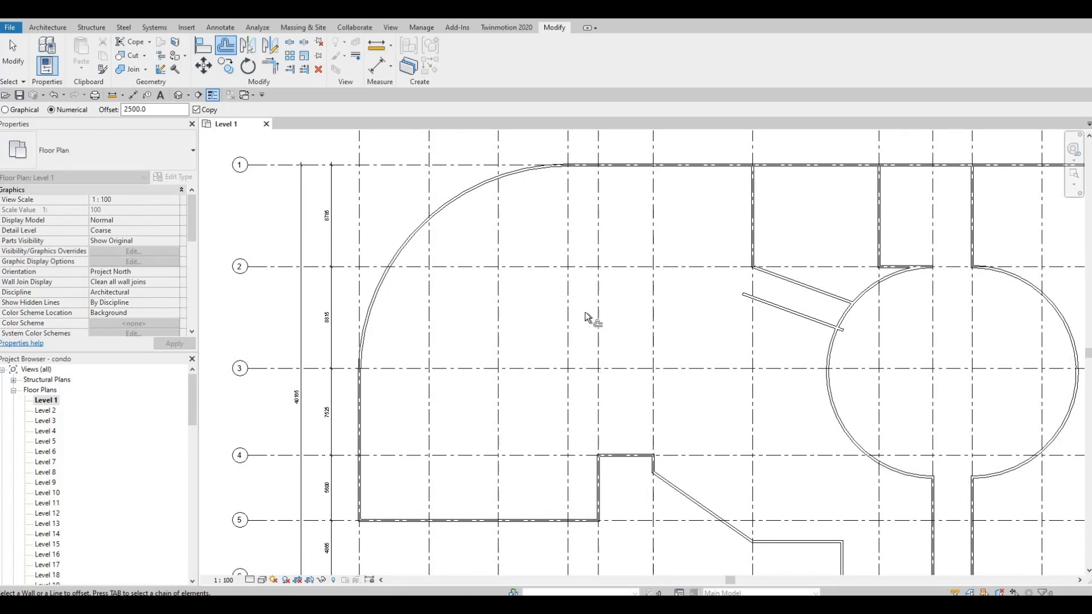
middle_click_drag(489, 351, 515, 339)
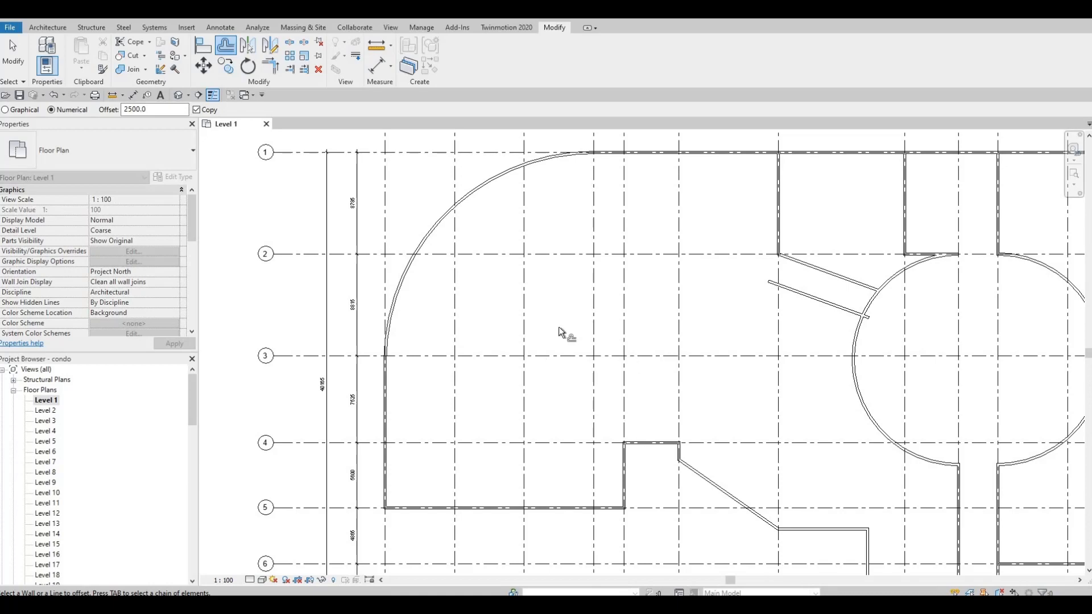
key("Escape")
scroll(550, 398, "down", 2)
scroll(554, 364, "up", 4)
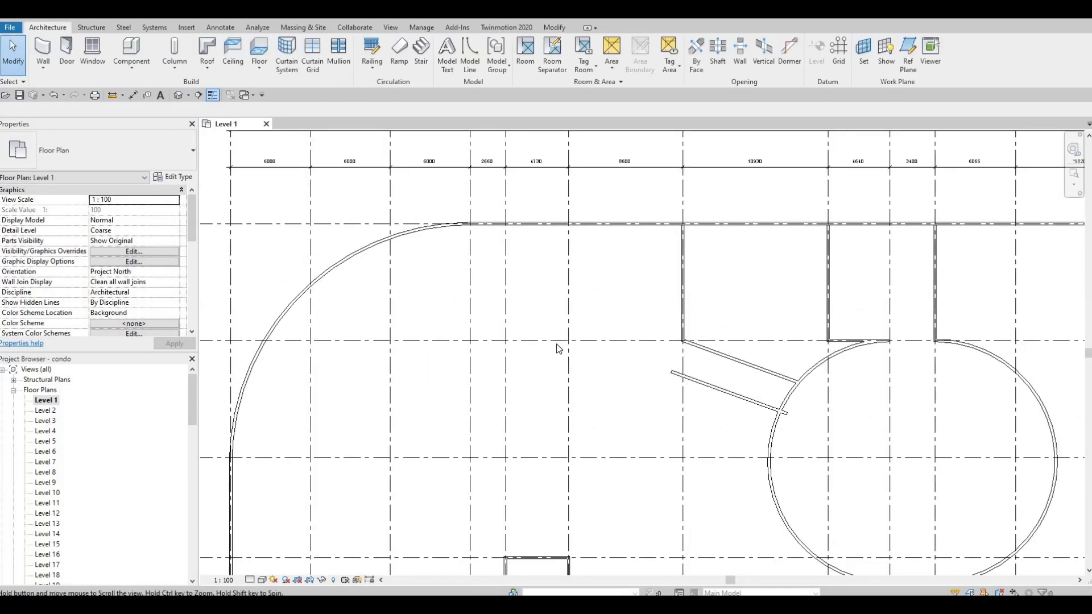
scroll(557, 345, "down", 1)
scroll(577, 366, "down", 3)
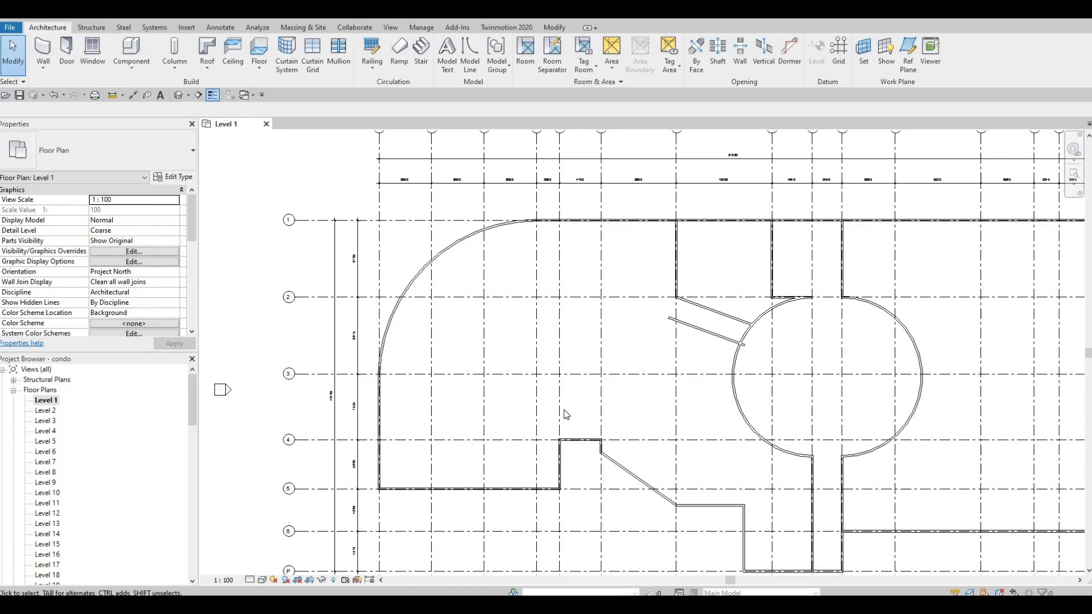
scroll(581, 341, "up", 3)
scroll(639, 446, "down", 1)
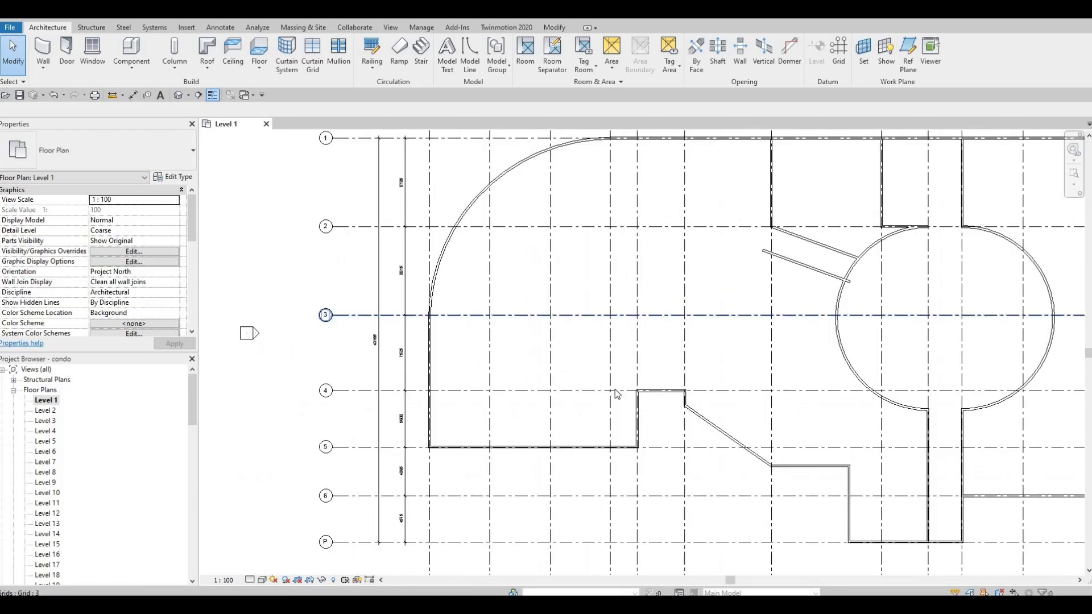
middle_click_drag(616, 392, 592, 434)
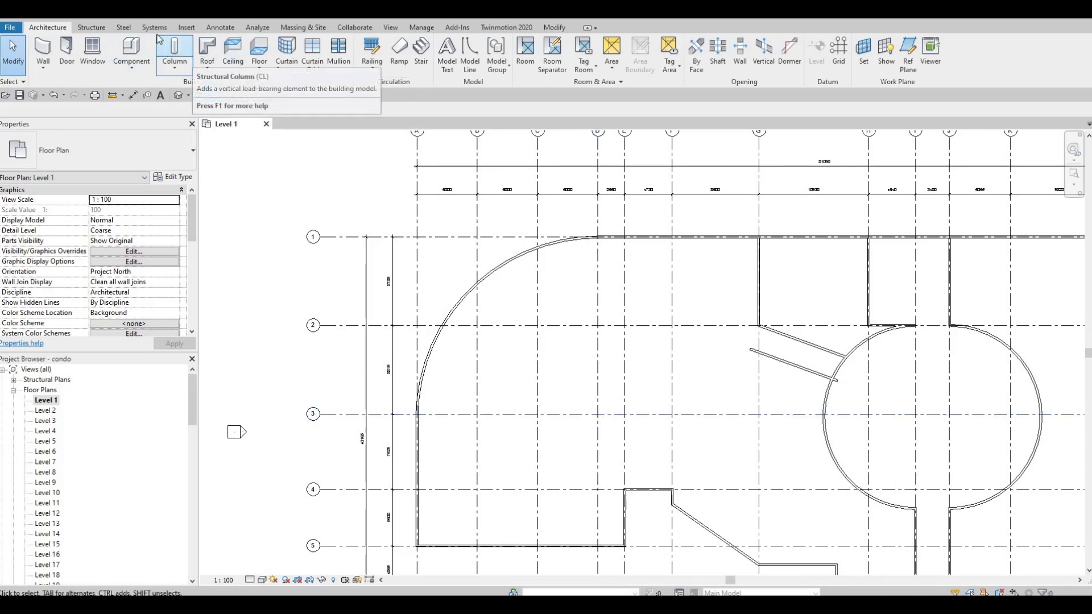
Start the Detail Line tool with Thin Lines, dismissing the save reminder
left_click(220, 27)
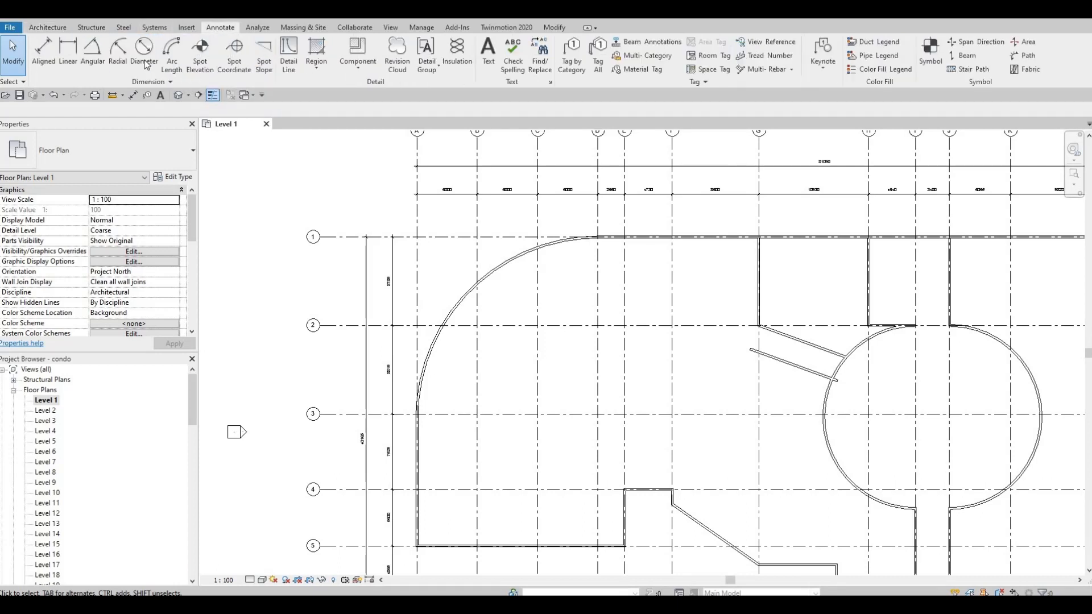
left_click(289, 60)
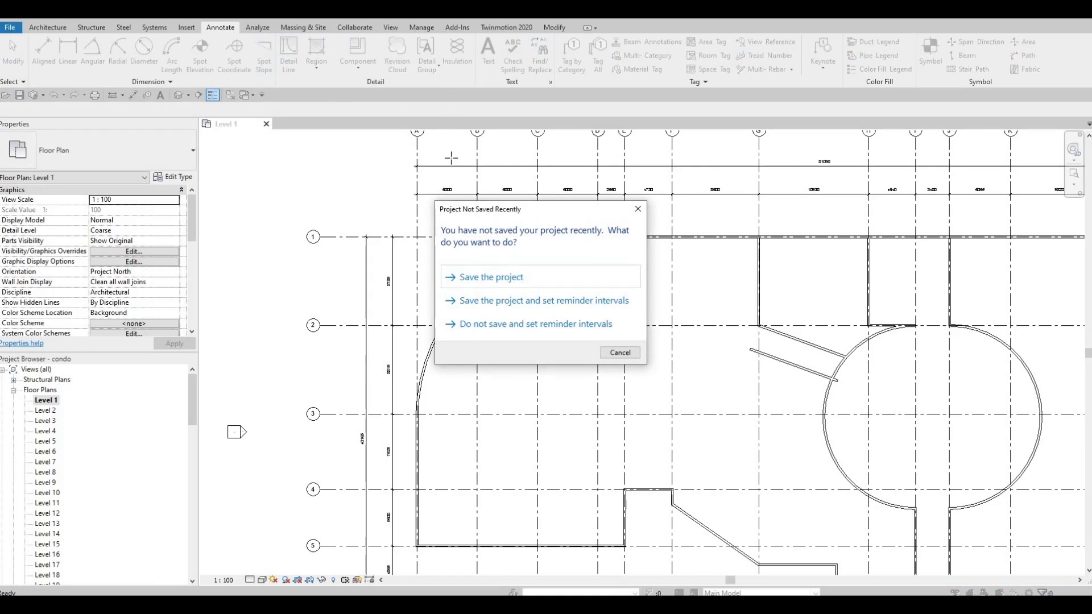
key("Escape")
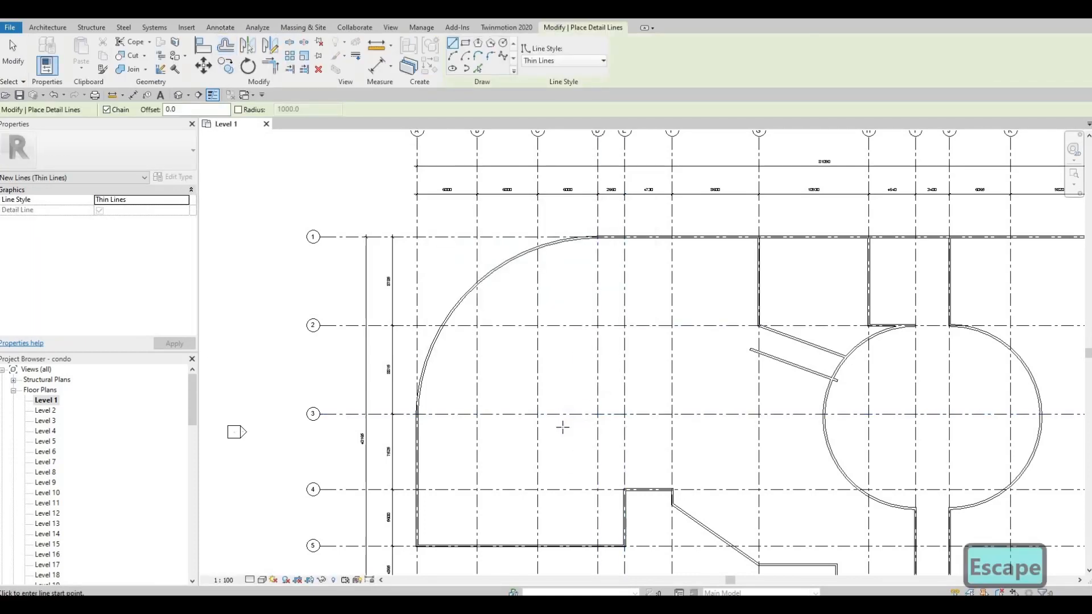
scroll(572, 459, "down", 2)
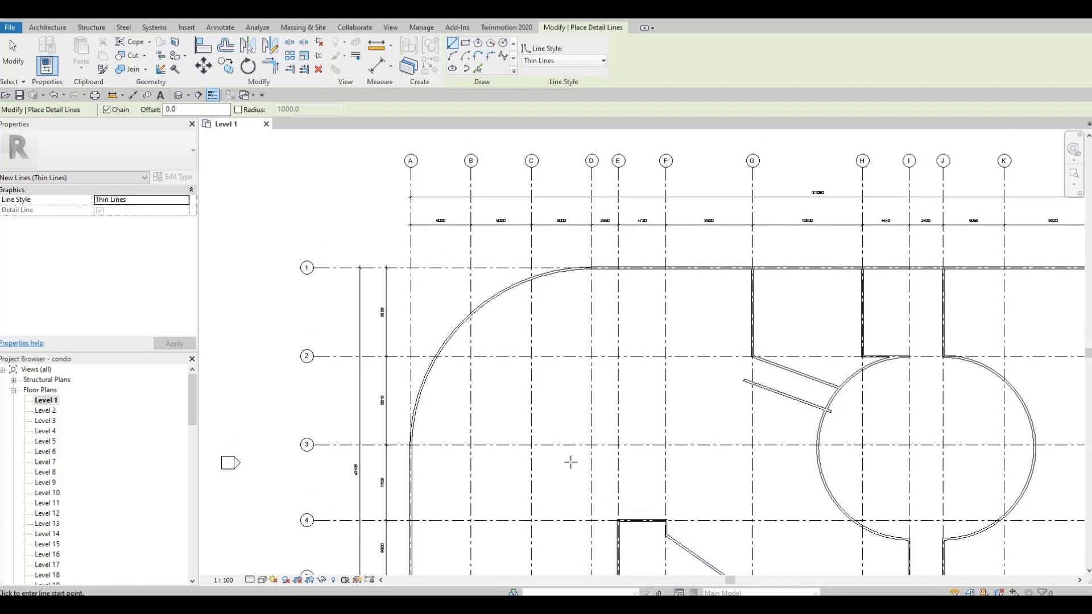
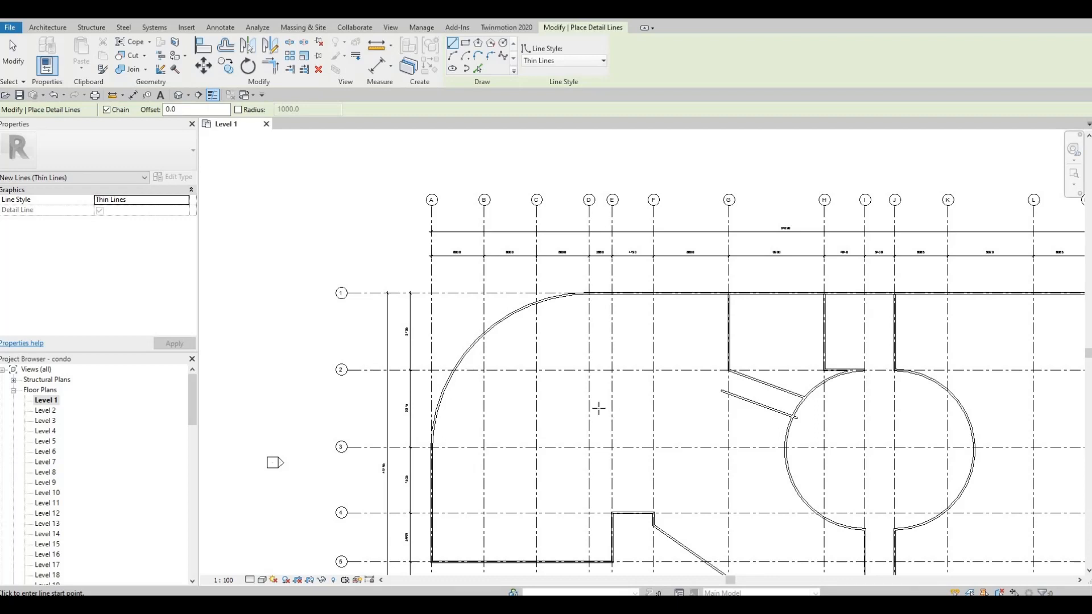
Draw detail lines from grid F at grid 3: 2628 mm to the west, then 590 mm downward
scroll(645, 442, "up", 2)
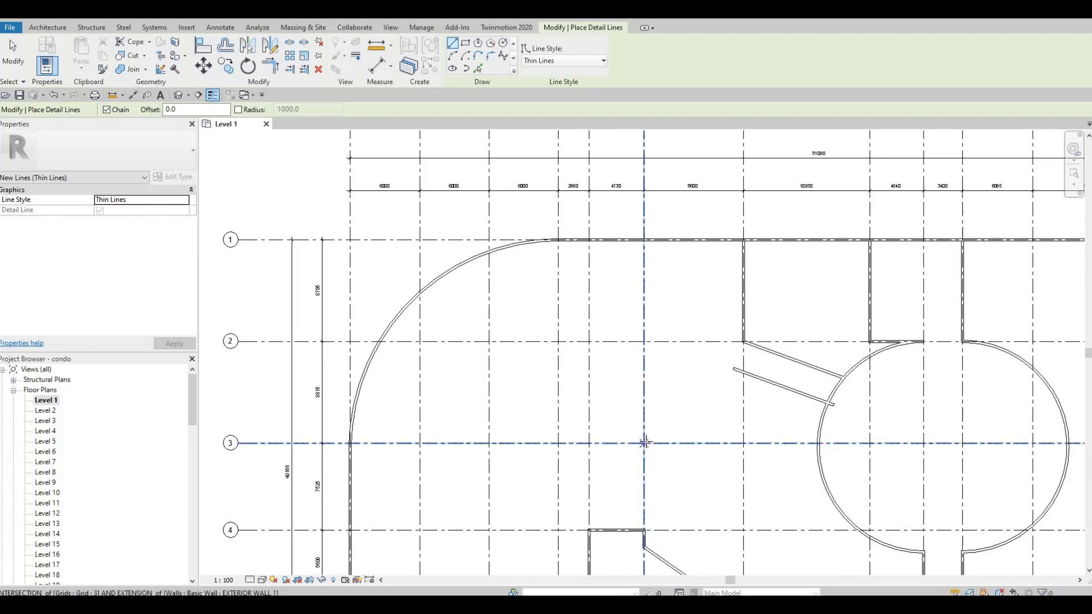
left_click(645, 443)
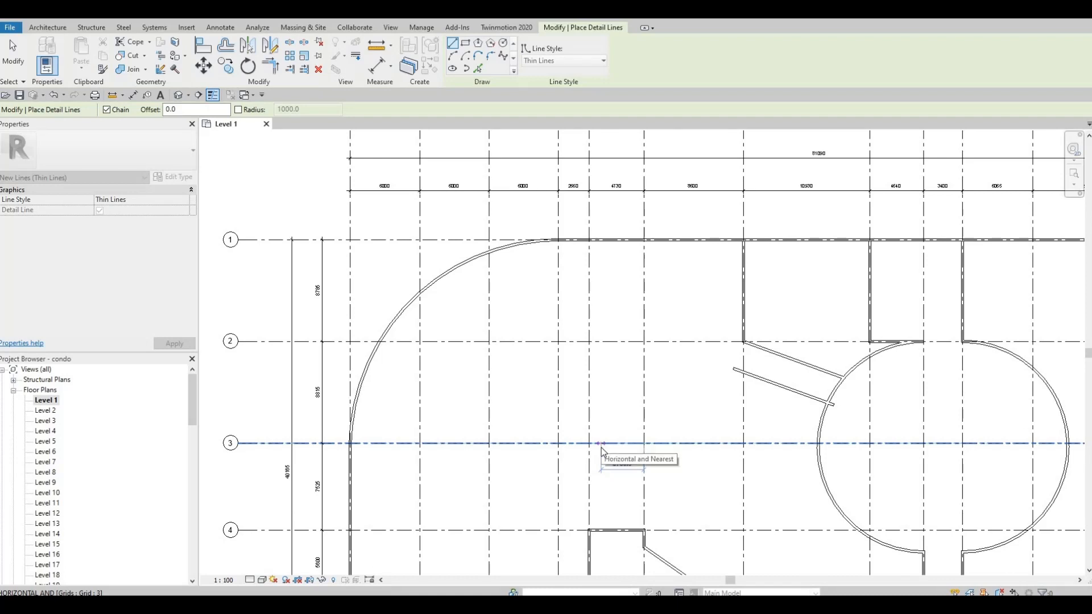
type("26")
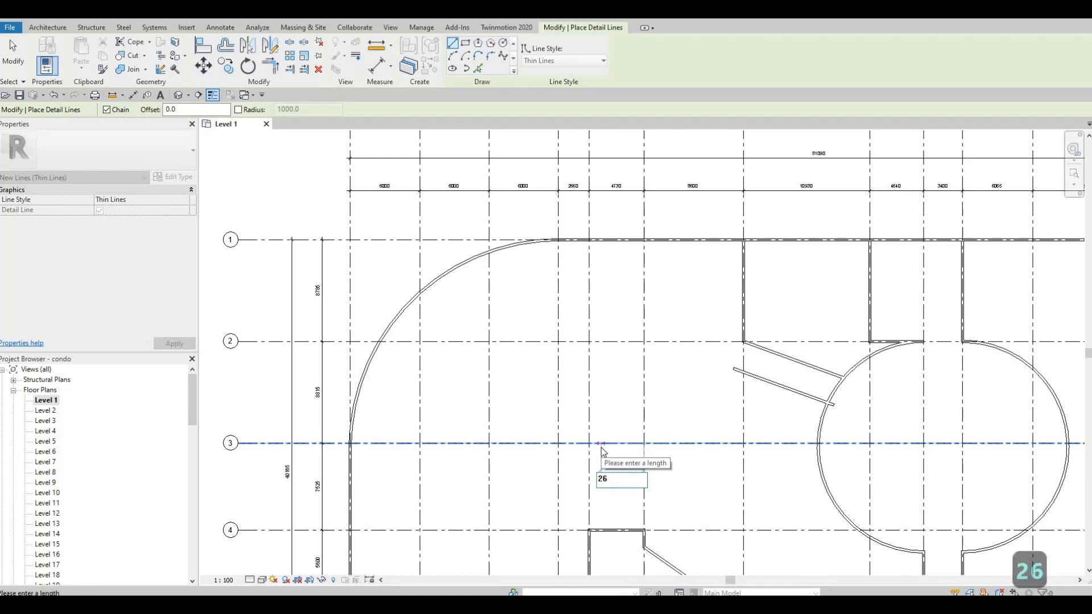
type("28")
key("Return")
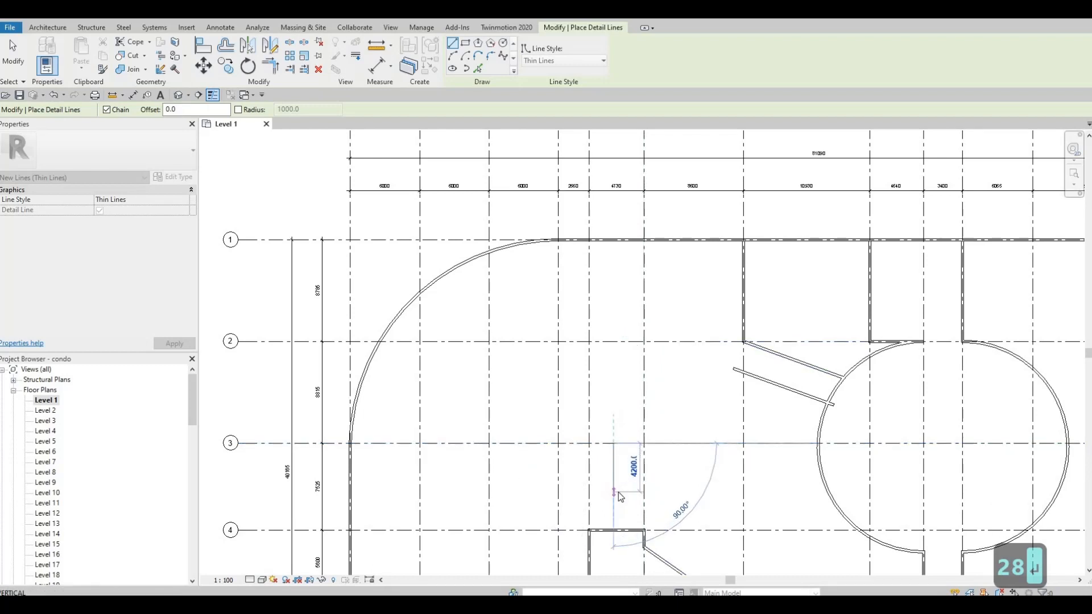
type("590")
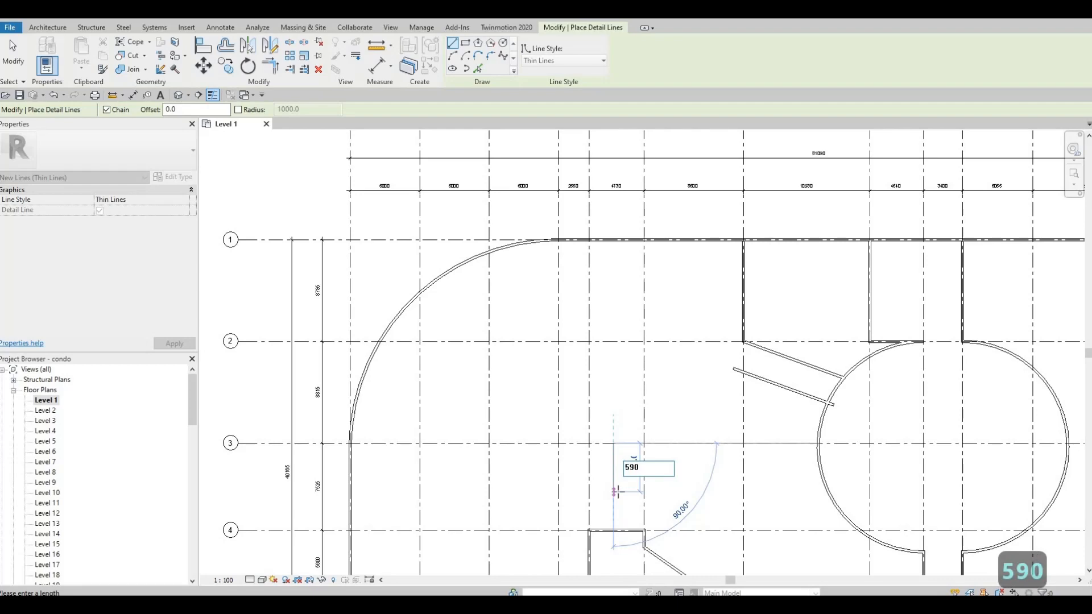
key("Return")
key("Escape")
key("Escape")
Delete the 2628 mm horizontal detail line
scroll(637, 417, "up", 5)
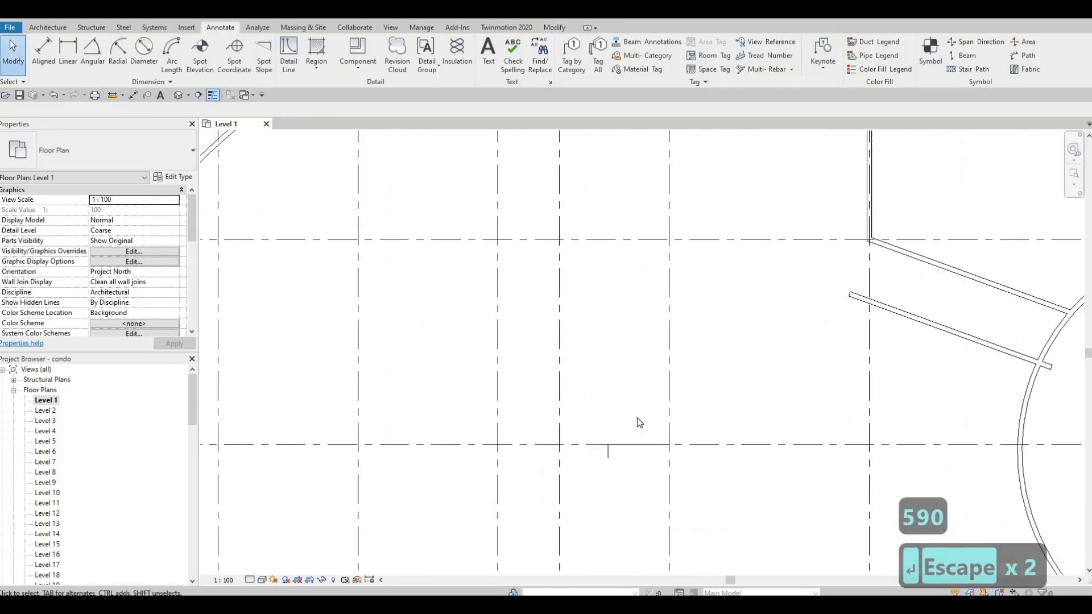
left_click(625, 414)
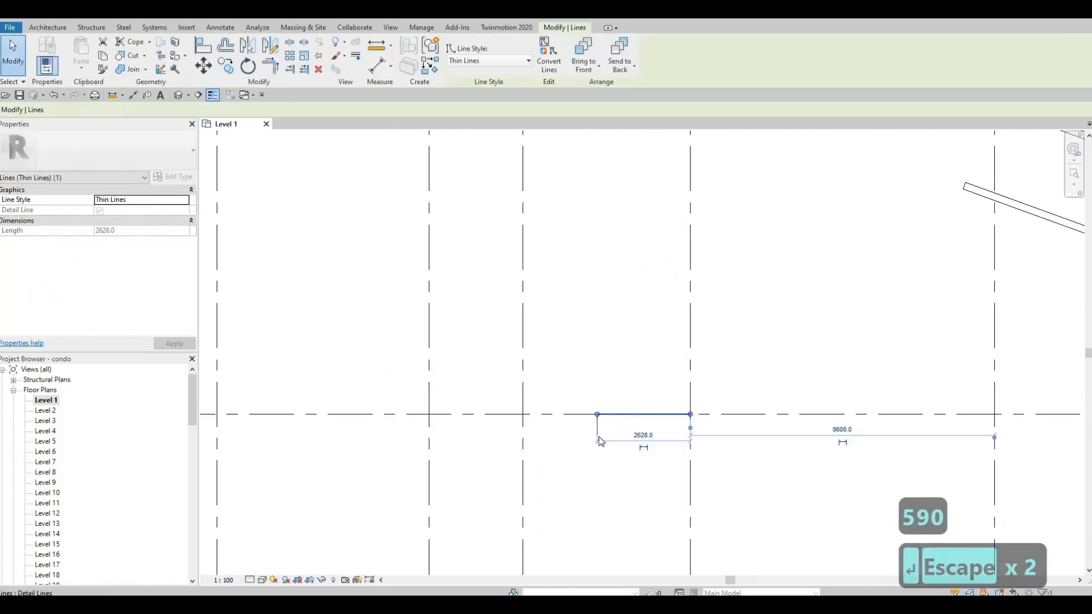
key("Delete")
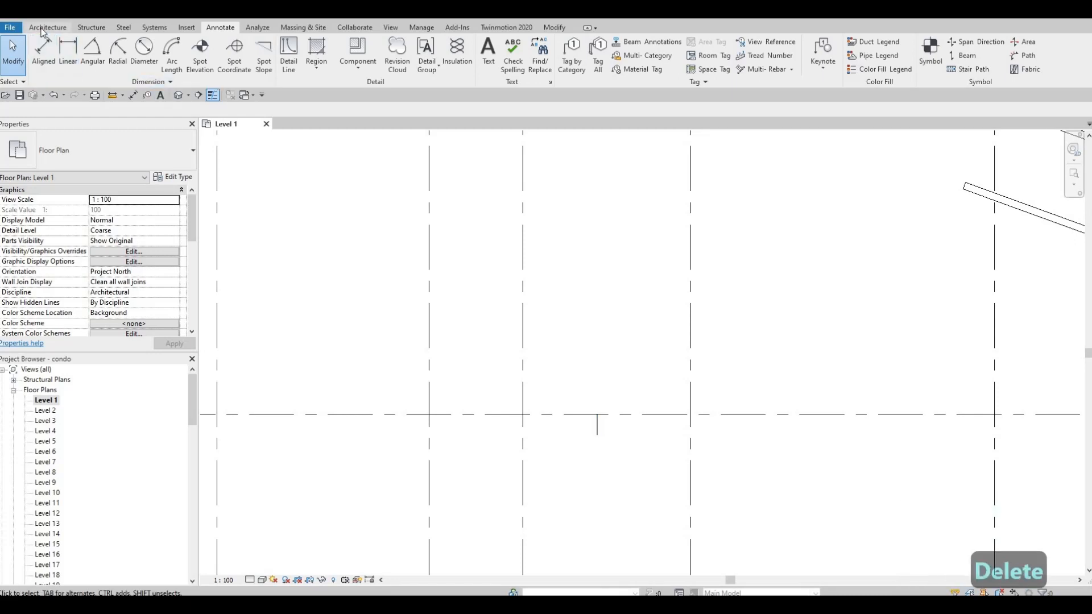
Draw a circular INTERIOR WALL 1 wall with a 5500 mm radius, centred on the detail line's end point
scroll(570, 306, "down", 2)
middle_click_drag(774, 234, 772, 270)
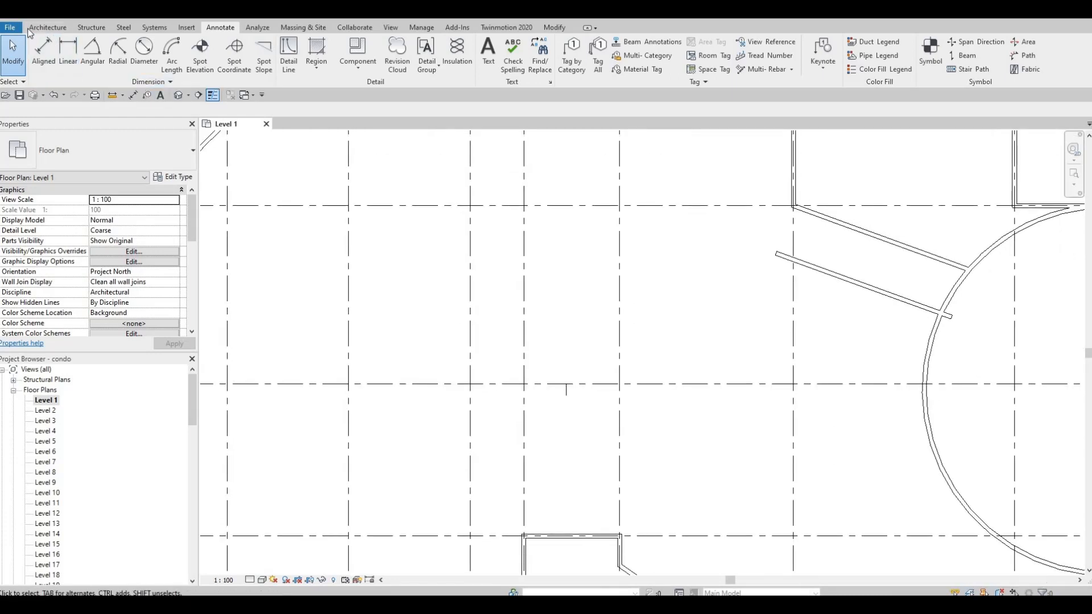
left_click(30, 29)
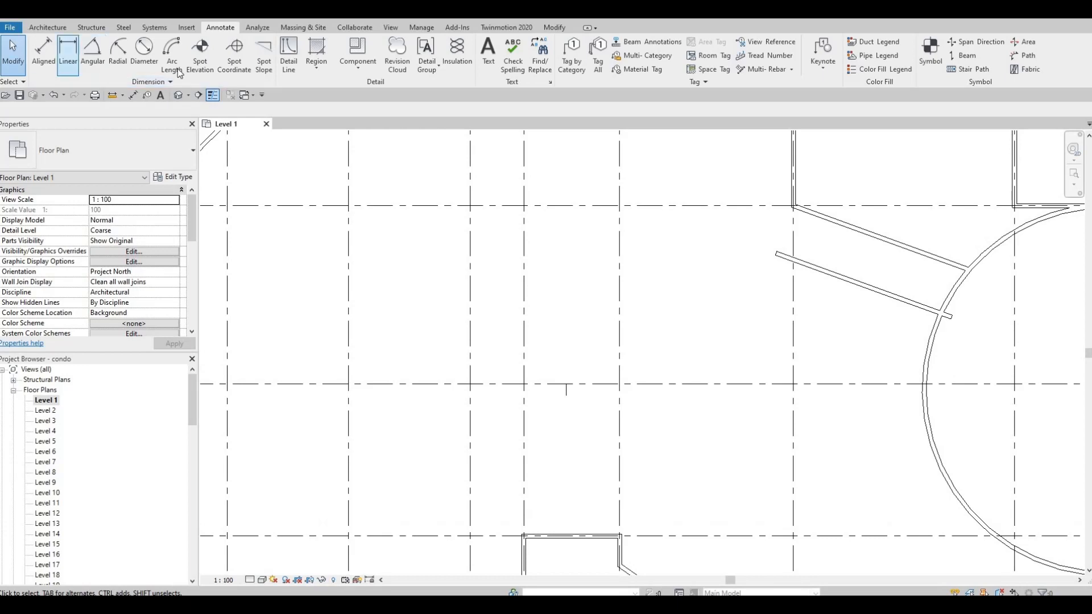
left_click(817, 280)
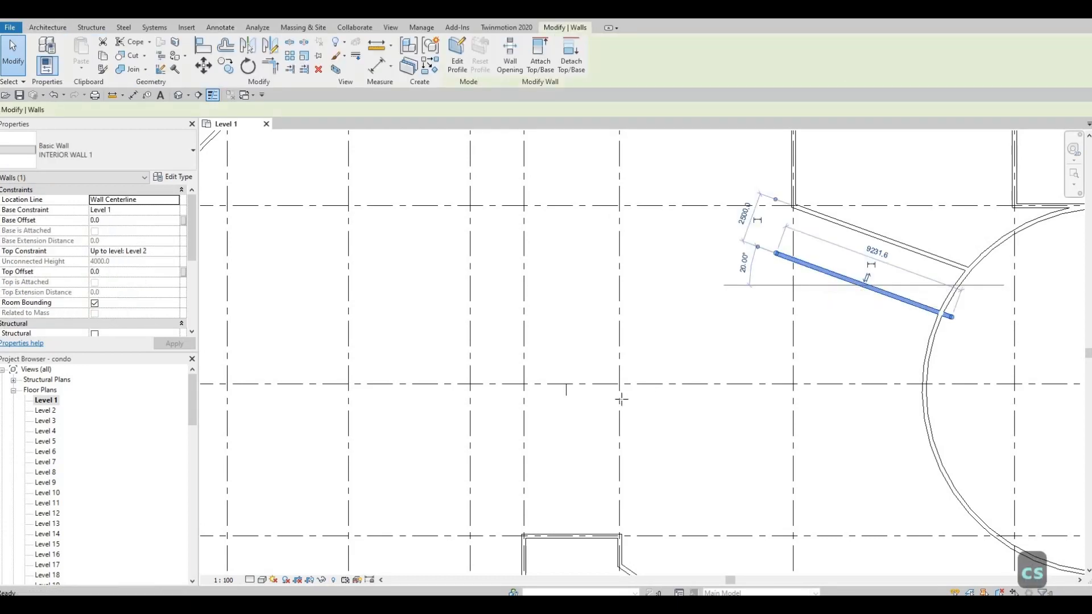
key("w")
key("a")
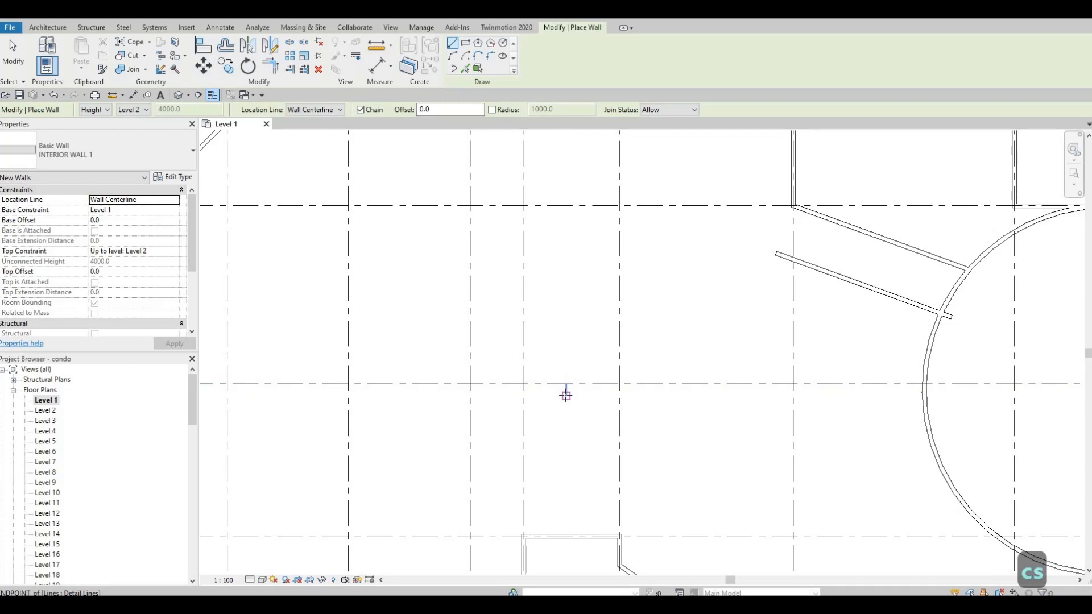
left_click(504, 44)
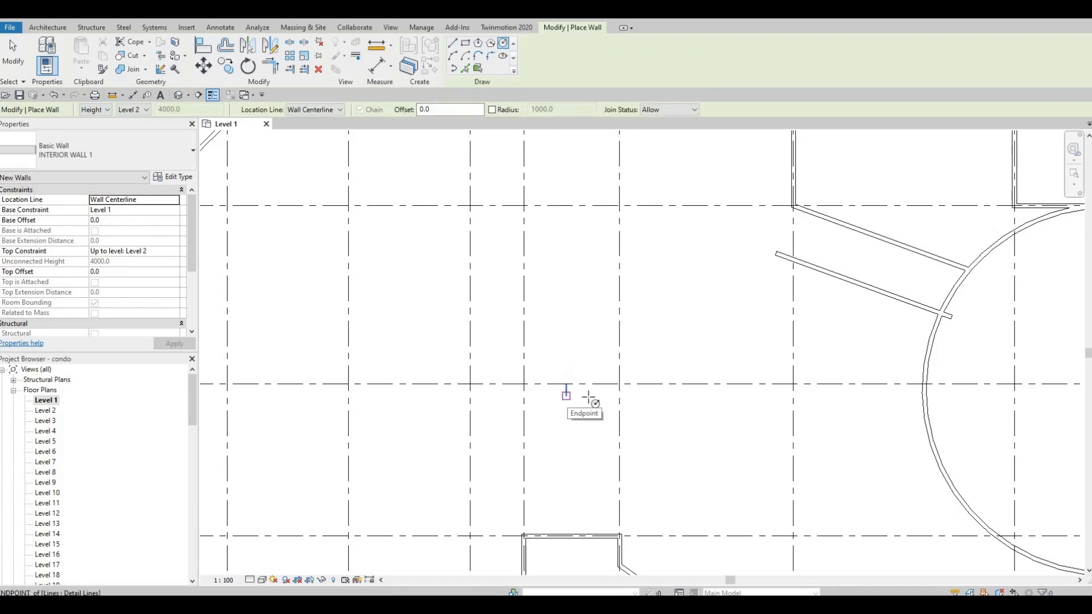
left_click(589, 398)
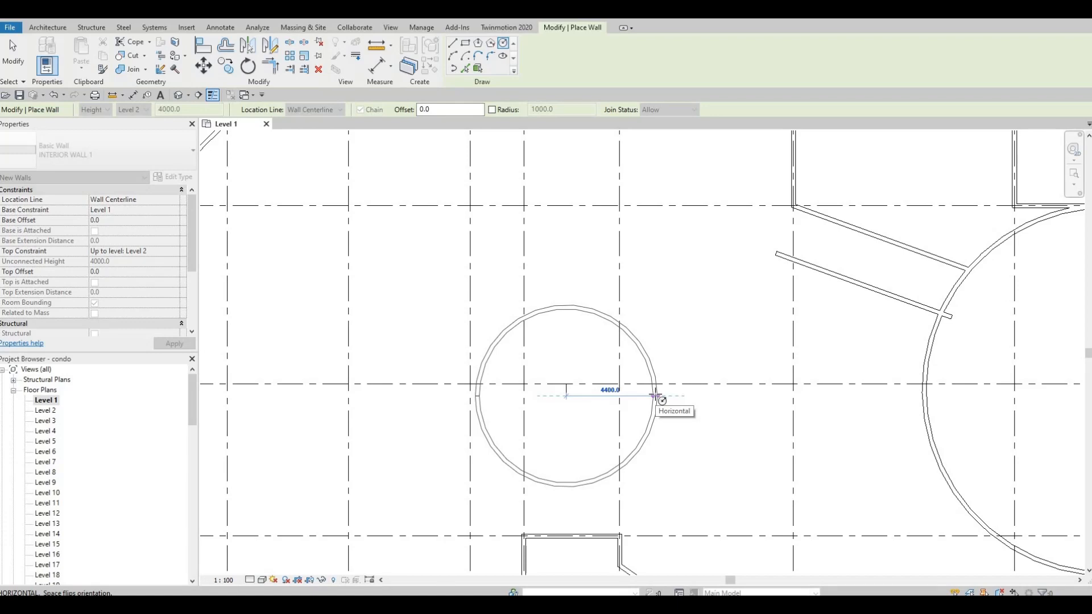
type("5500")
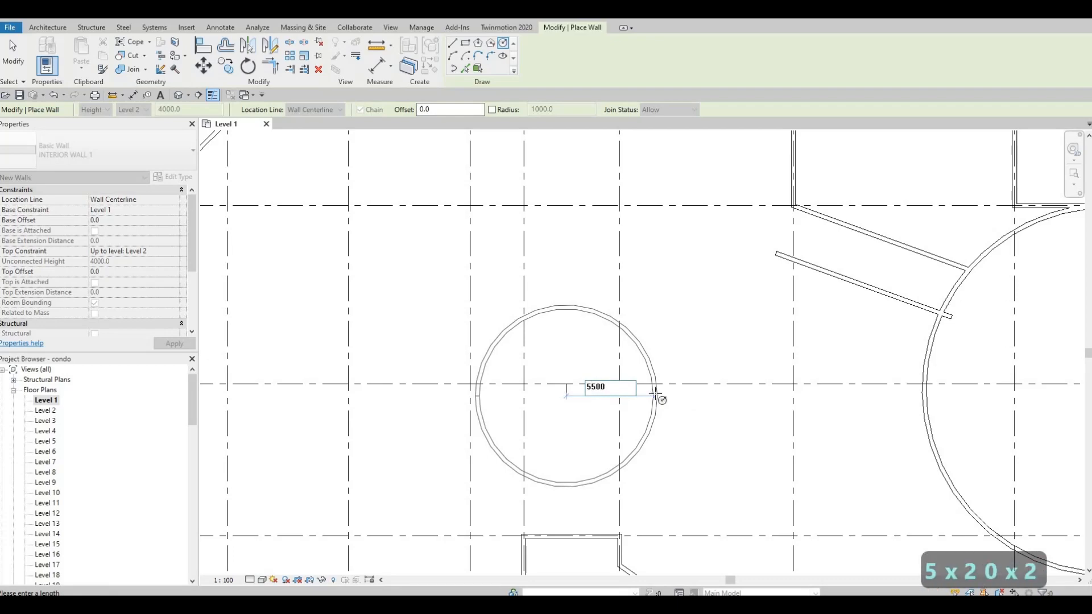
key("Return")
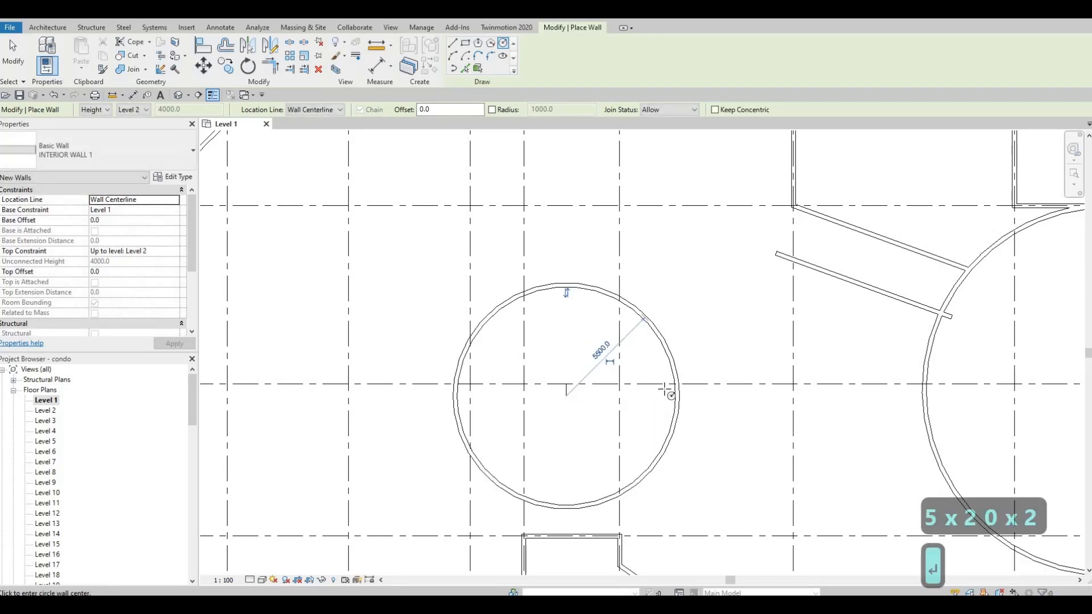
Delete the remaining short vertical detail line at the circle's centre
scroll(701, 416, "down", 2)
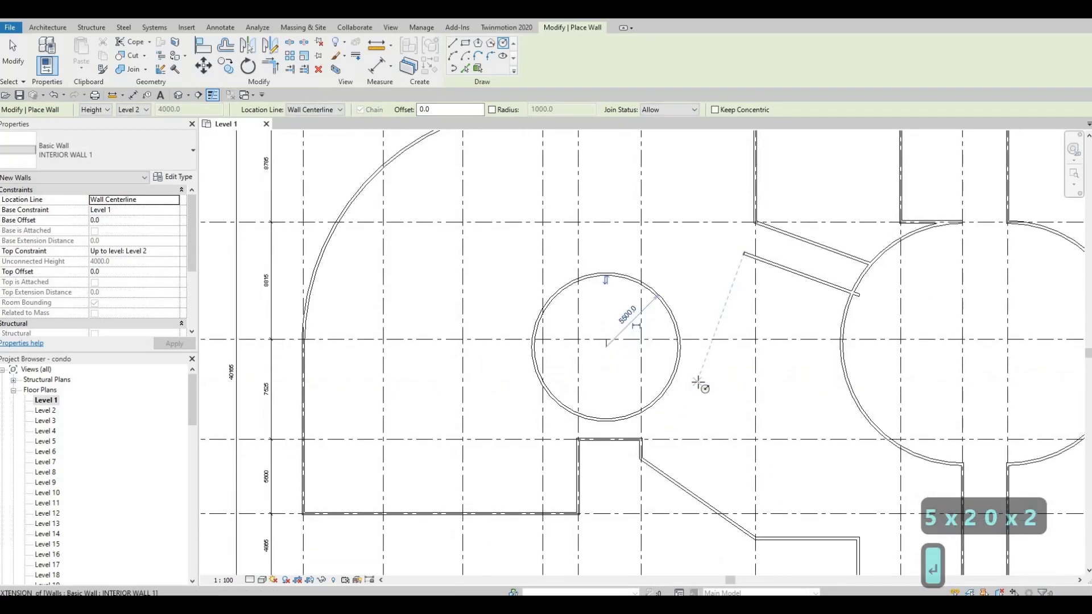
key("Escape")
scroll(714, 421, "down", 2)
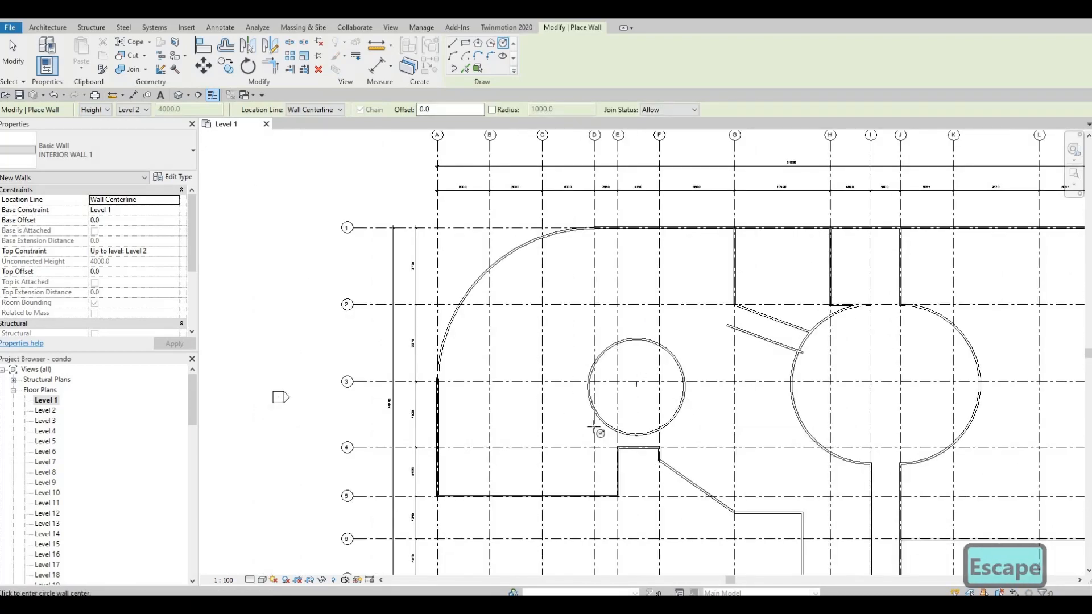
middle_click_drag(593, 428, 601, 452)
key("Escape")
key("F1")
scroll(698, 460, "up", 3)
middle_click_drag(692, 442, 613, 329)
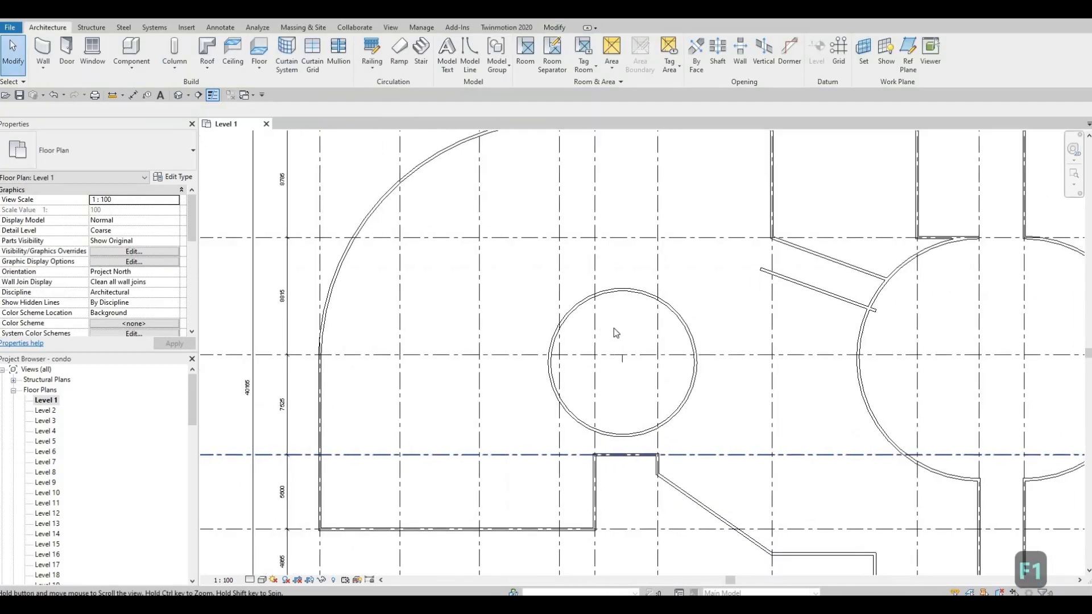
scroll(603, 332, "up", 1)
key("Escape")
left_click(597, 335)
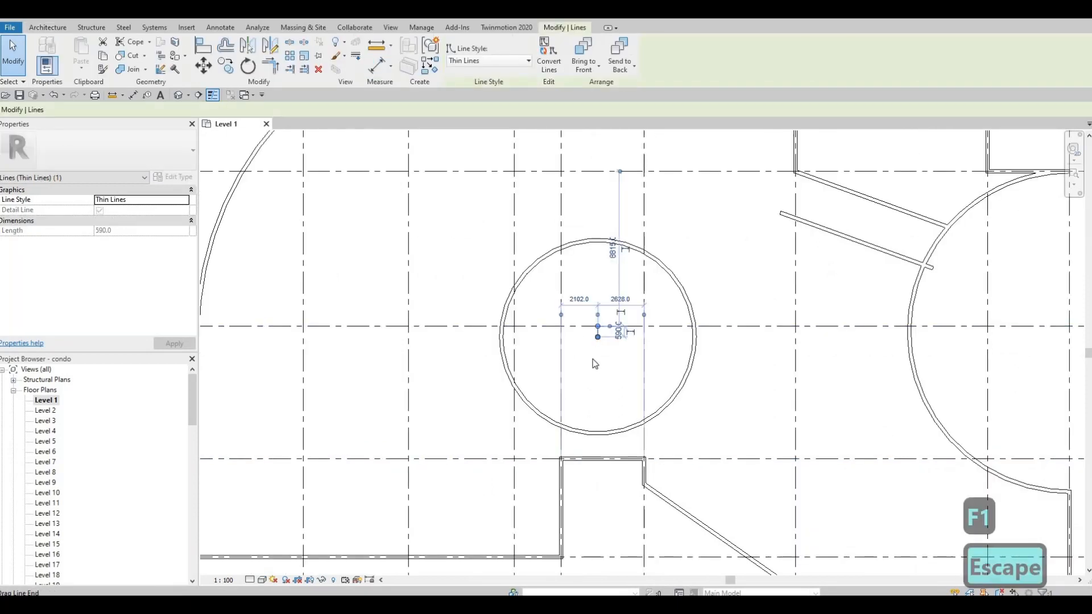
key("Delete")
Offset a copy of the circular wall 2500 mm outward with the Offset tool
scroll(512, 327, "down", 3)
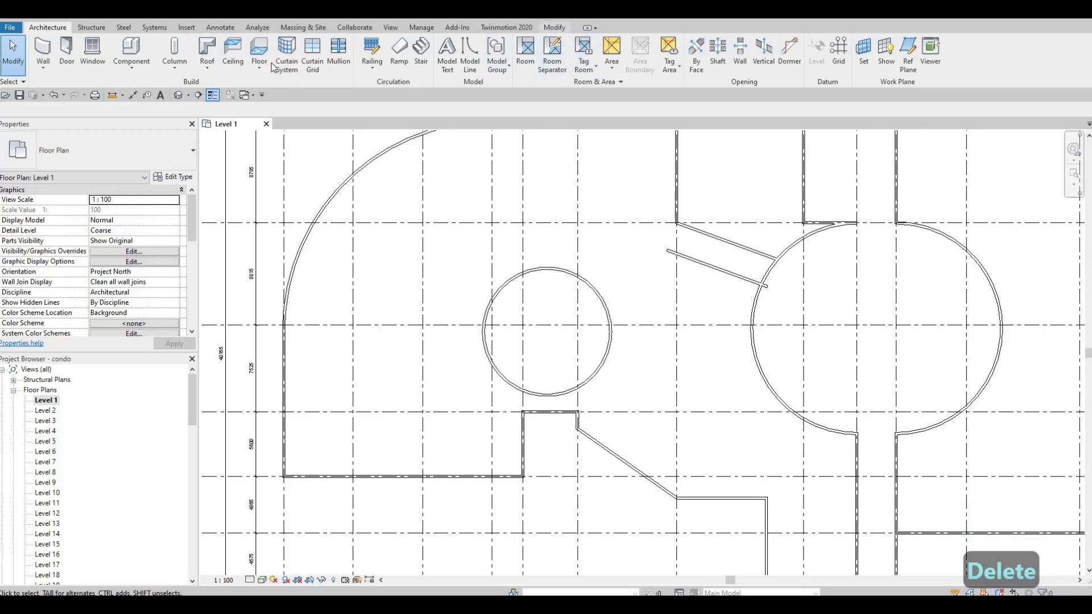
left_click(555, 27)
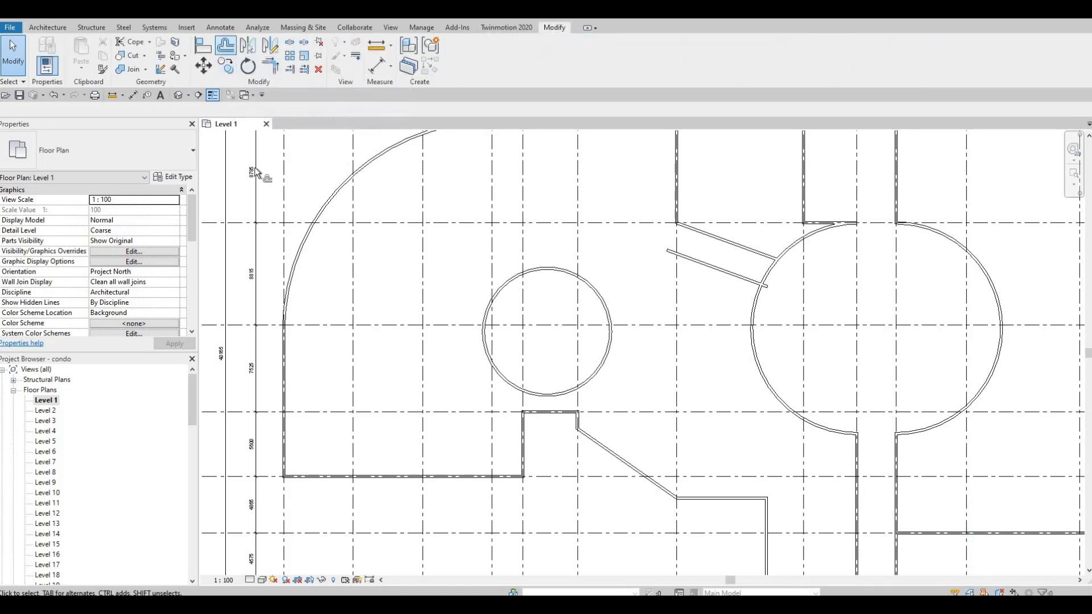
left_click(226, 45)
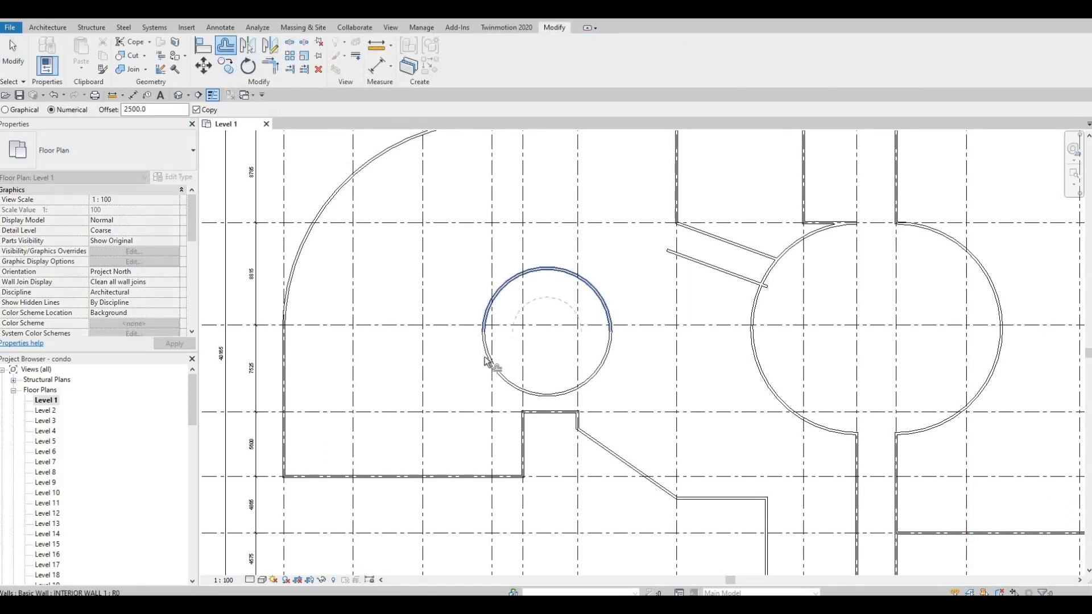
left_click(499, 320)
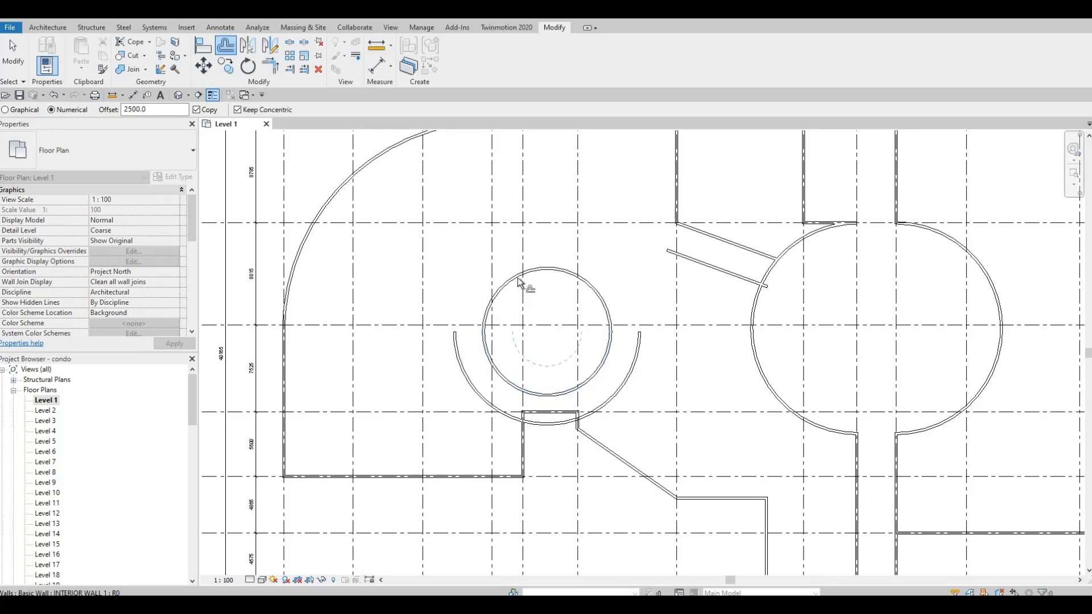
key("Escape")
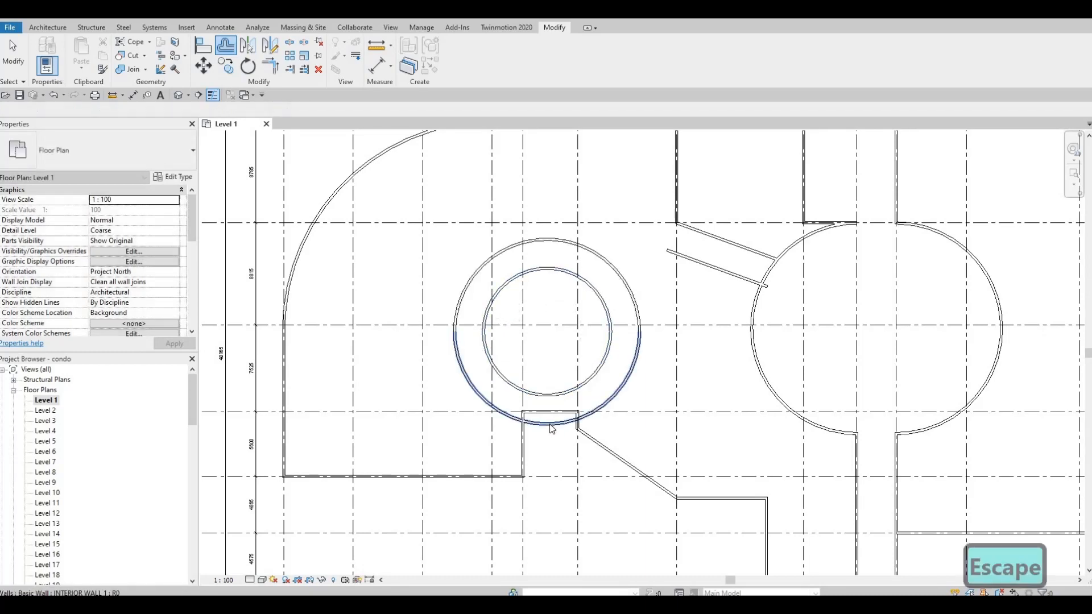
key("Escape")
left_click(551, 428)
scroll(551, 427, "up", 2)
key("Escape")
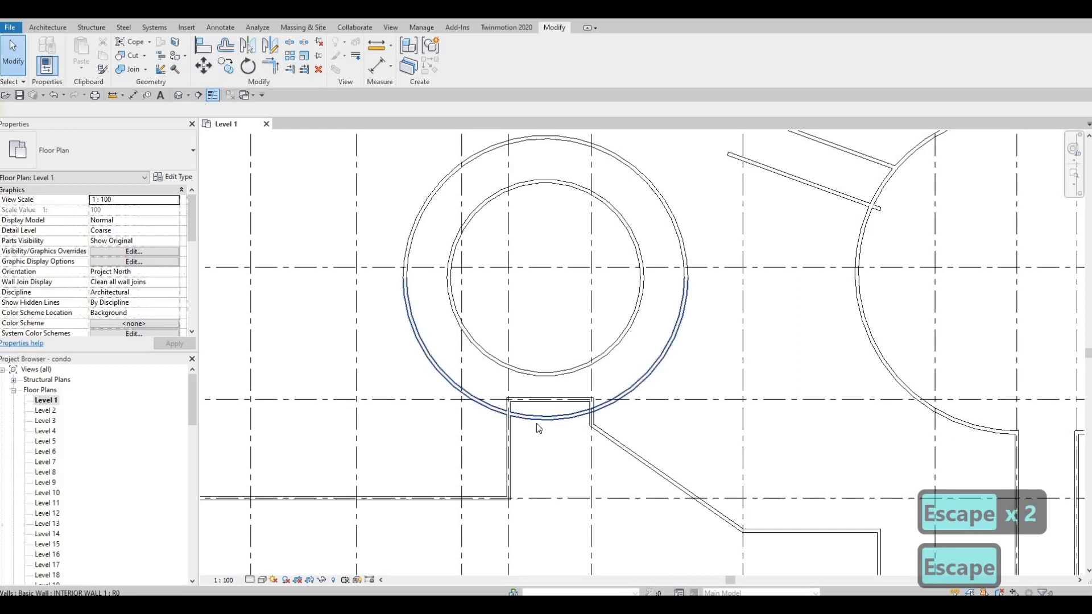
key("s")
key("l")
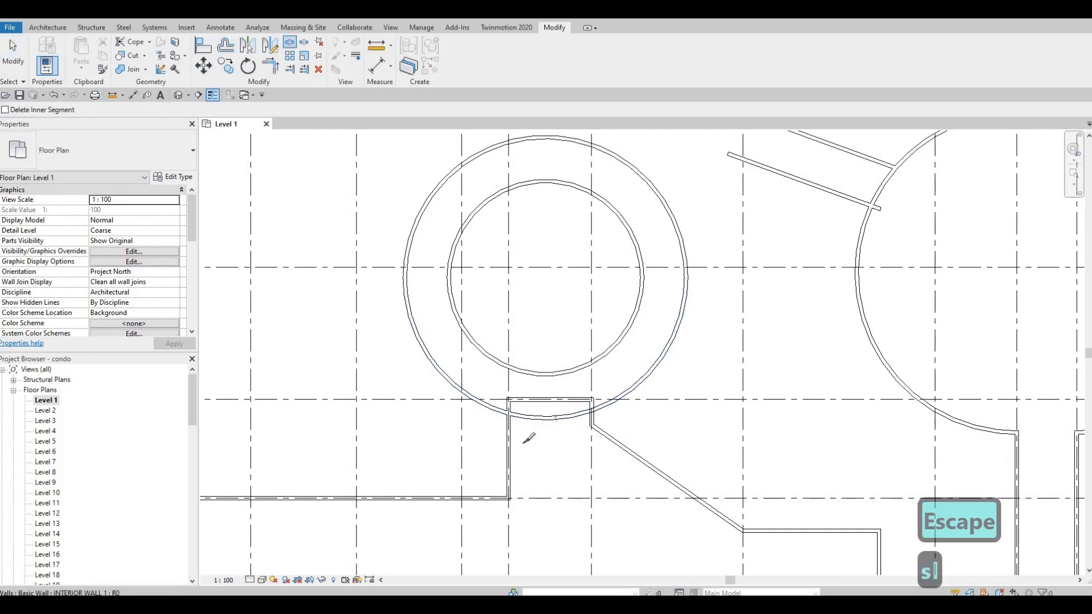
key("Escape")
Shorten both halves of the outer circular wall so their ends stop at the small rectangular bay walls below
key("Escape")
left_click(455, 376)
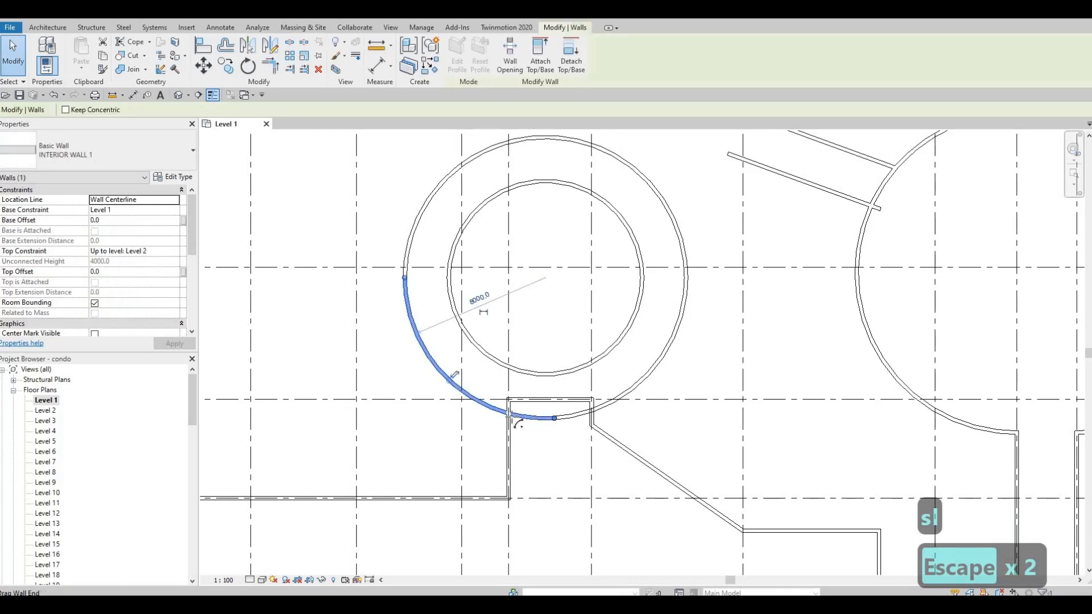
left_click_drag(518, 423, 592, 412)
key("Escape")
left_click(555, 419)
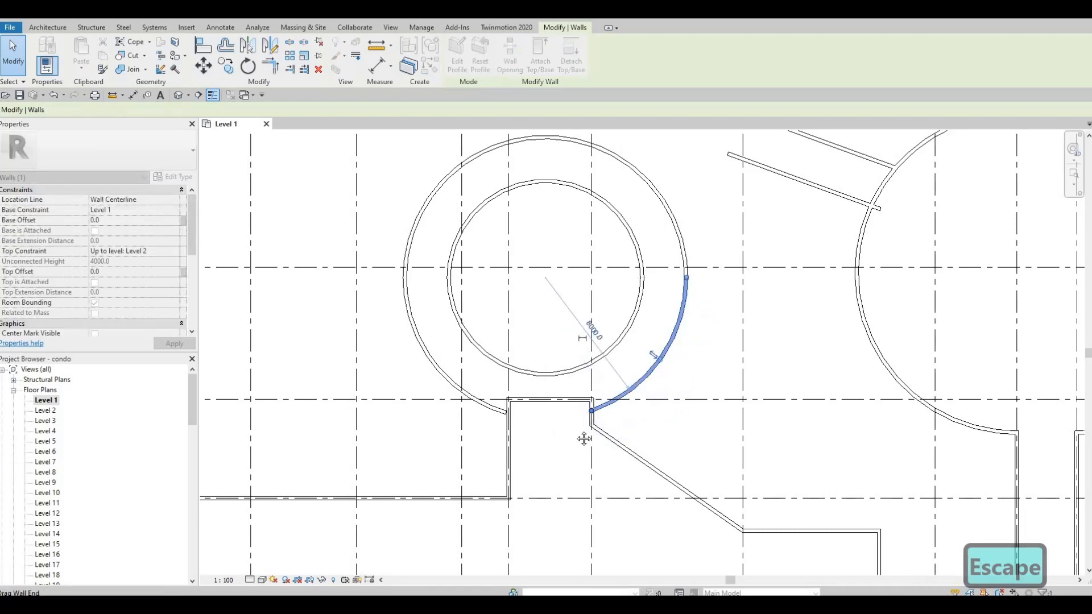
key("Escape")
middle_click_drag(573, 414, 549, 435)
Offset a copy of the outer ring's upper arc 2500 mm outward
scroll(554, 418, "down", 2)
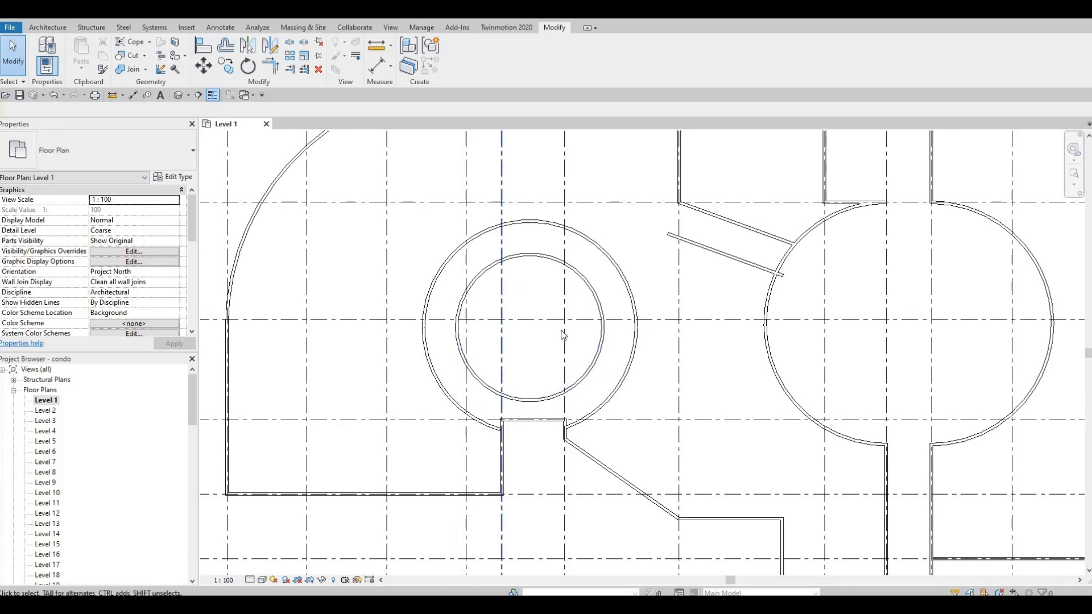
scroll(555, 350, "down", 2)
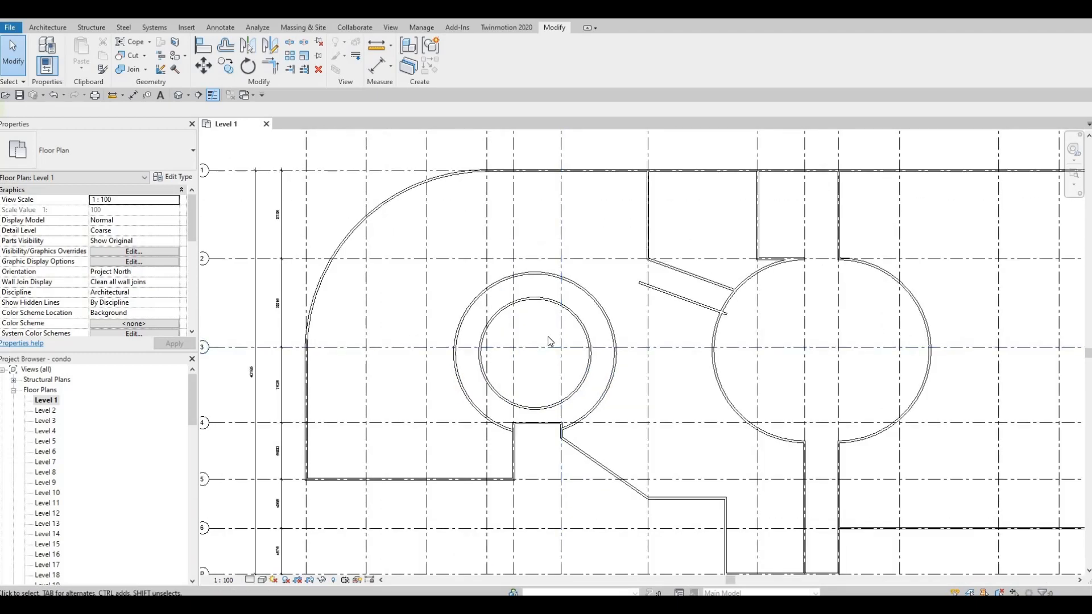
middle_click_drag(523, 273, 518, 306)
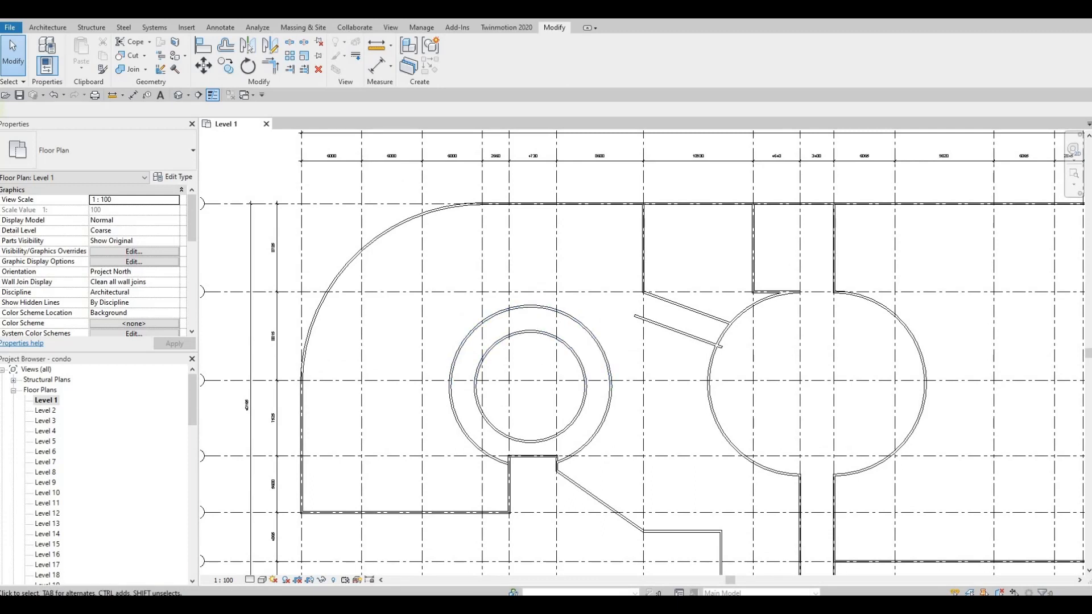
key("F1")
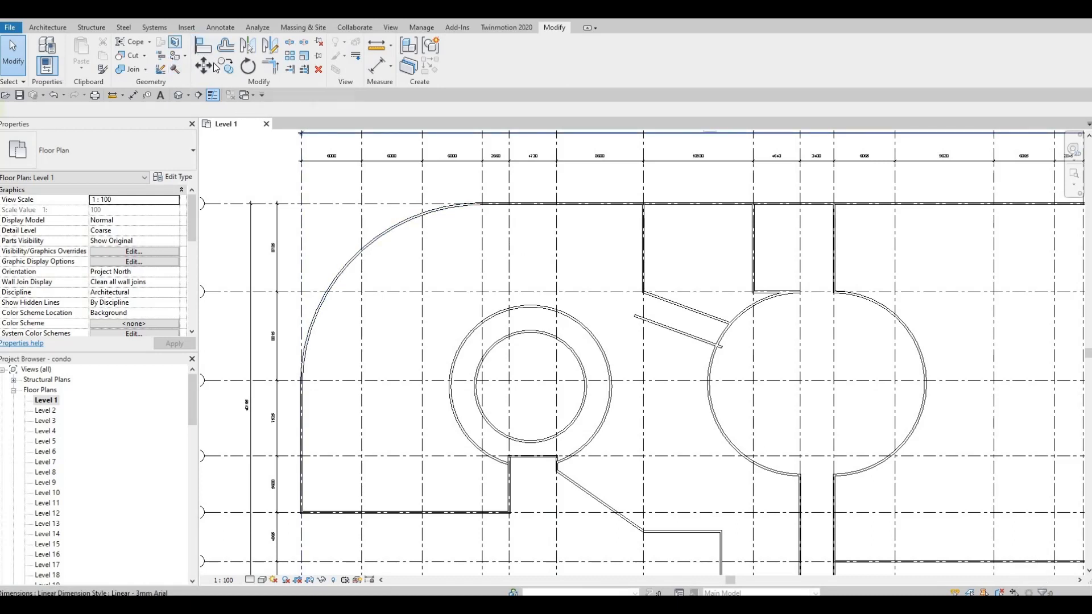
left_click(225, 46)
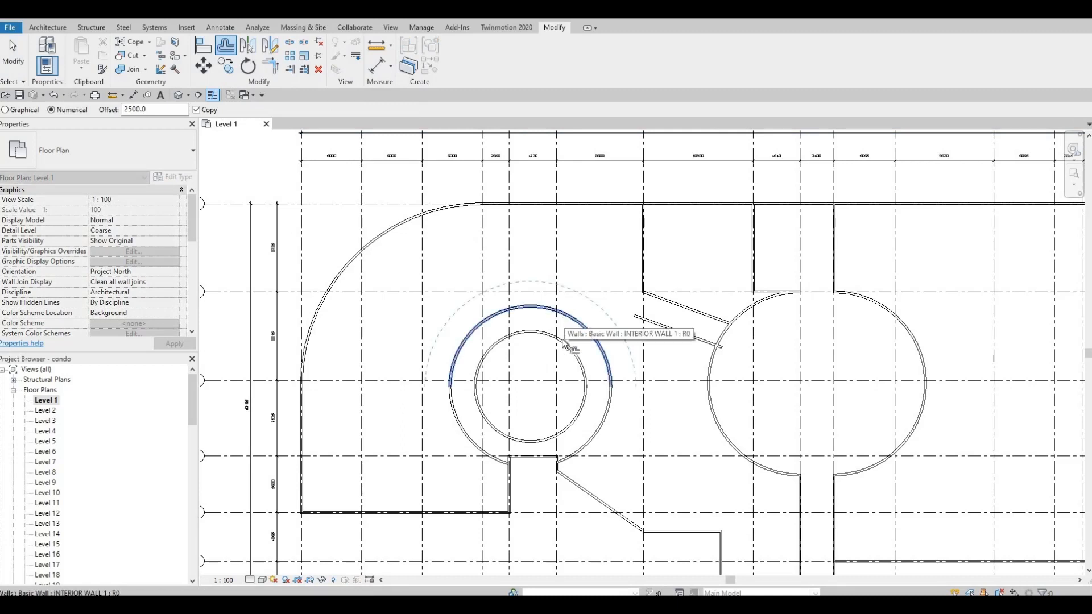
left_click(567, 315)
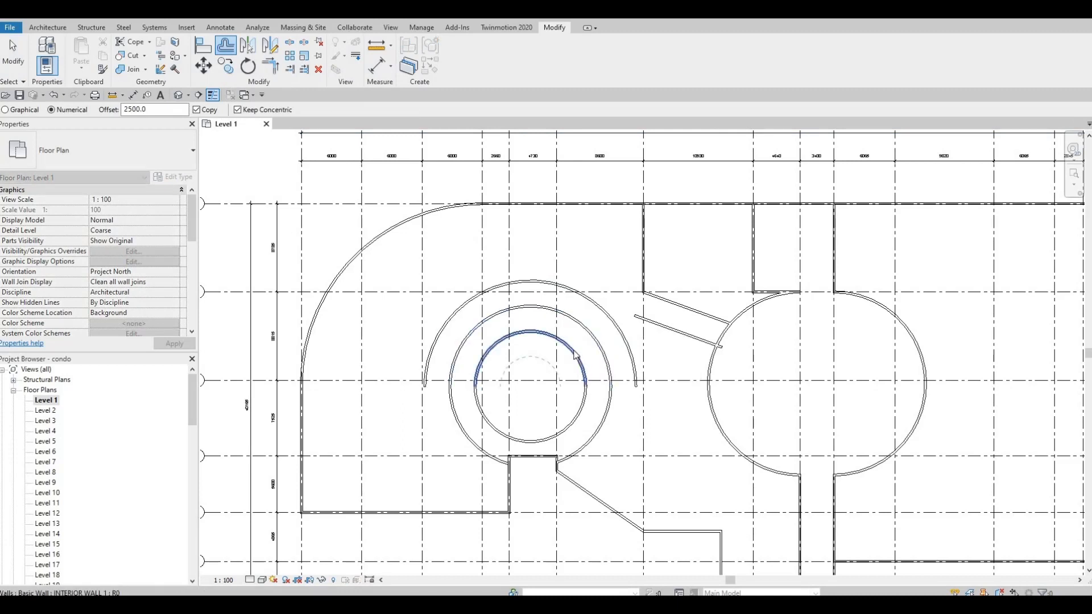
Shorten the new outer arc by pulling its left end up to the upper left of the ring
key("Escape")
key("Escape")
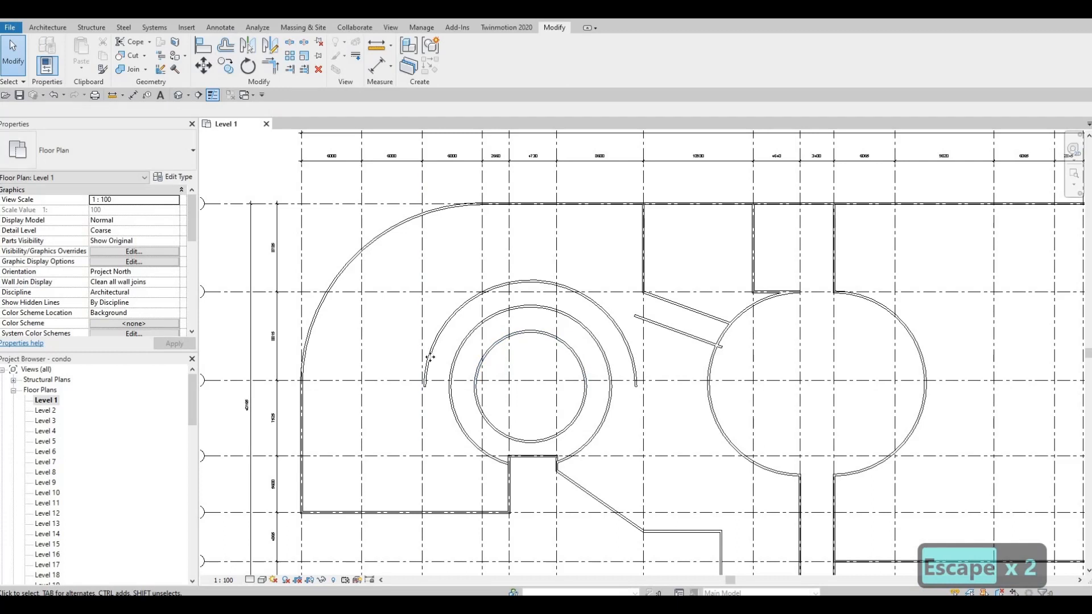
left_click(430, 357)
left_click_drag(425, 386, 465, 301)
key("Escape")
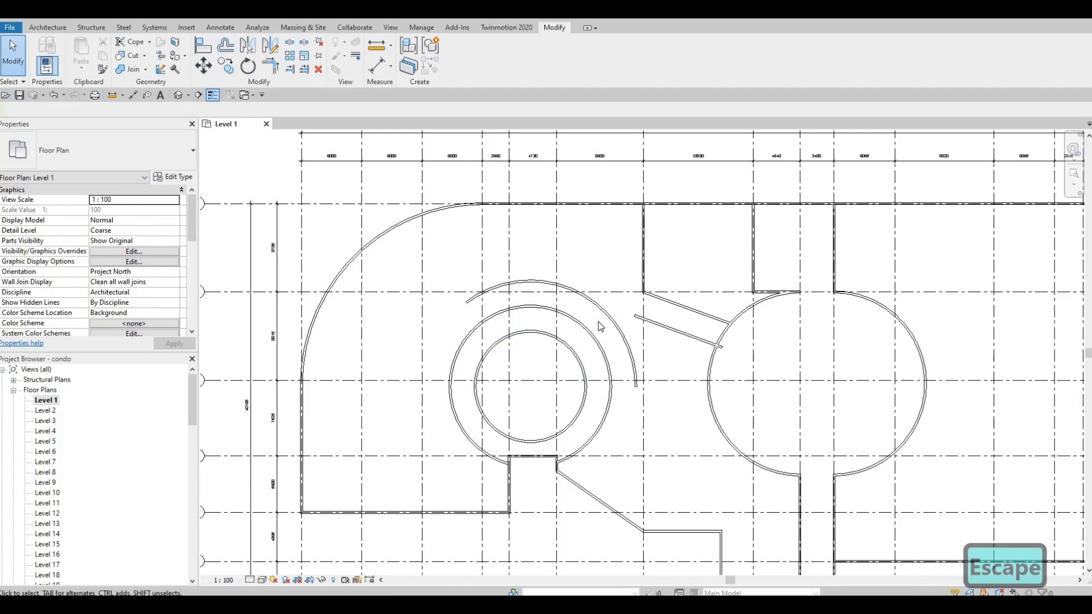
Mirror the upper diagonal partition wall about the vertical grid line to make a matching wall on the left
key("F1")
scroll(665, 305, "up", 3)
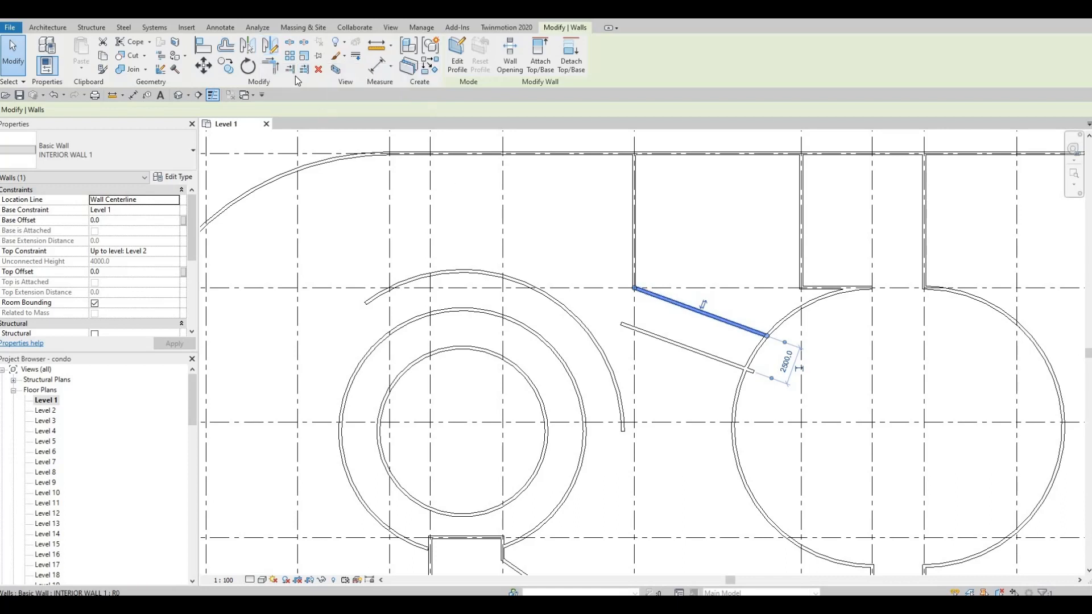
left_click(635, 302)
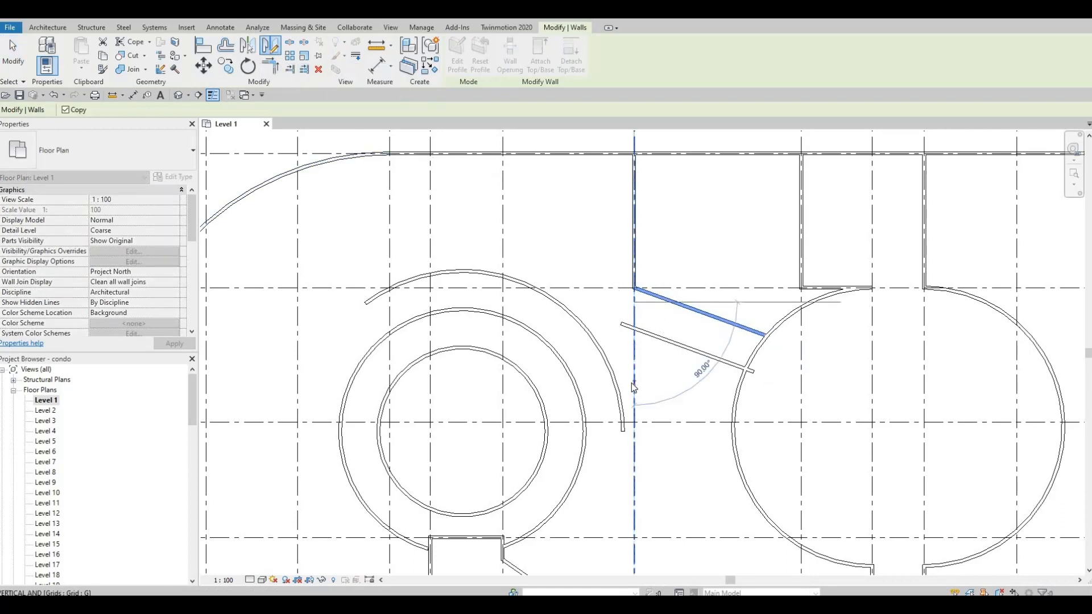
left_click(635, 388)
key("Escape")
key("Escape")
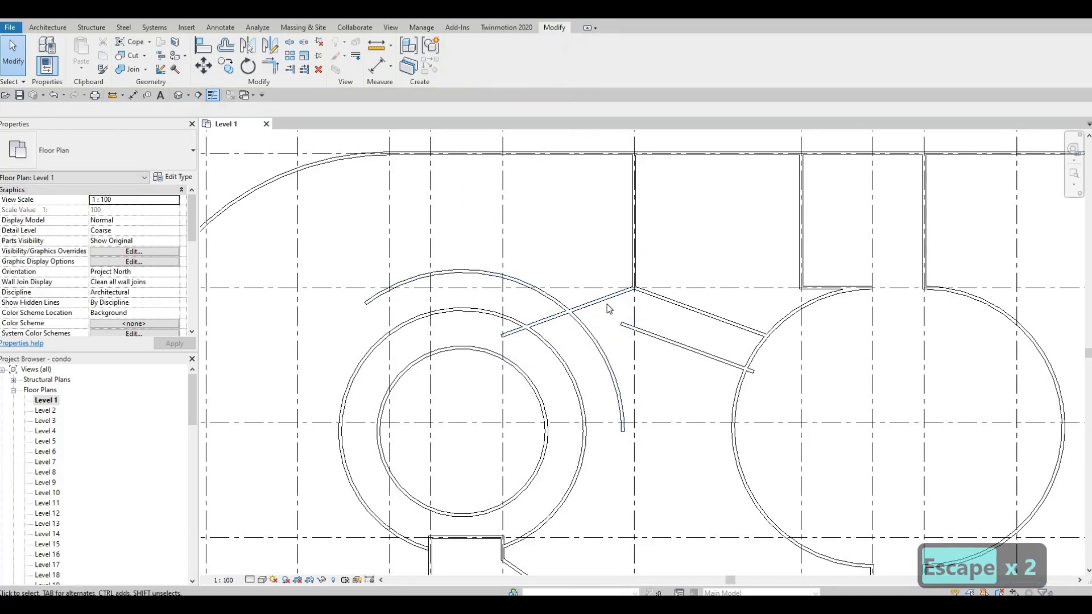
Shorten the mirrored wall so it ends at the outer circular arc
left_click(505, 338)
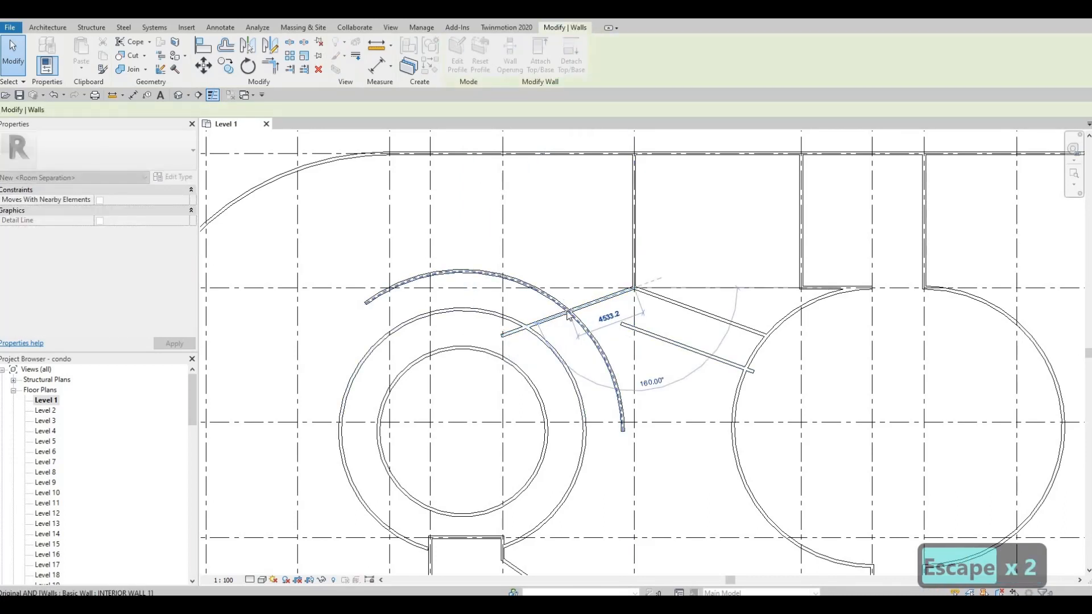
left_click_drag(567, 312, 570, 313)
key("Escape")
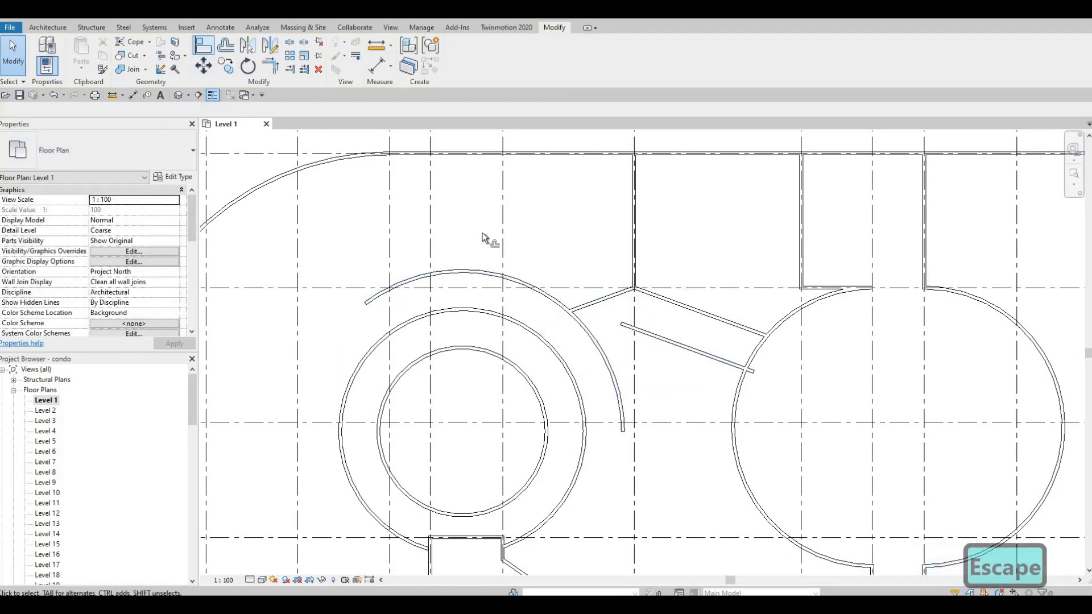
Offset a 2500 mm copy of the mirrored diagonal wall and delete the unwanted copy above it
key("m")
key("m")
left_click(590, 302)
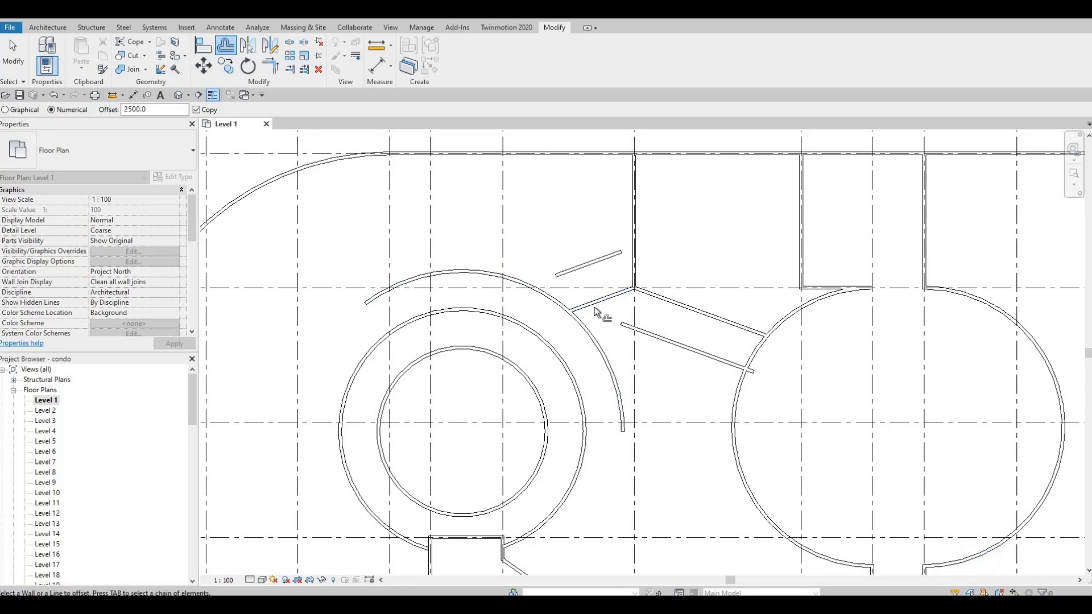
key("Escape")
key("Escape")
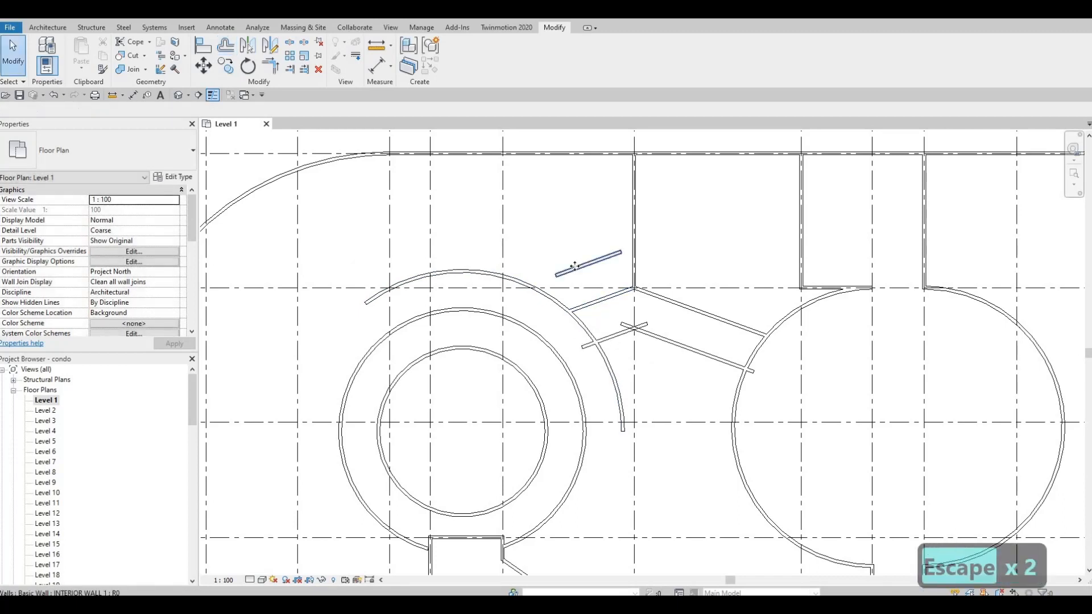
left_click(579, 268)
key("Delete")
key("Escape")
key("Escape")
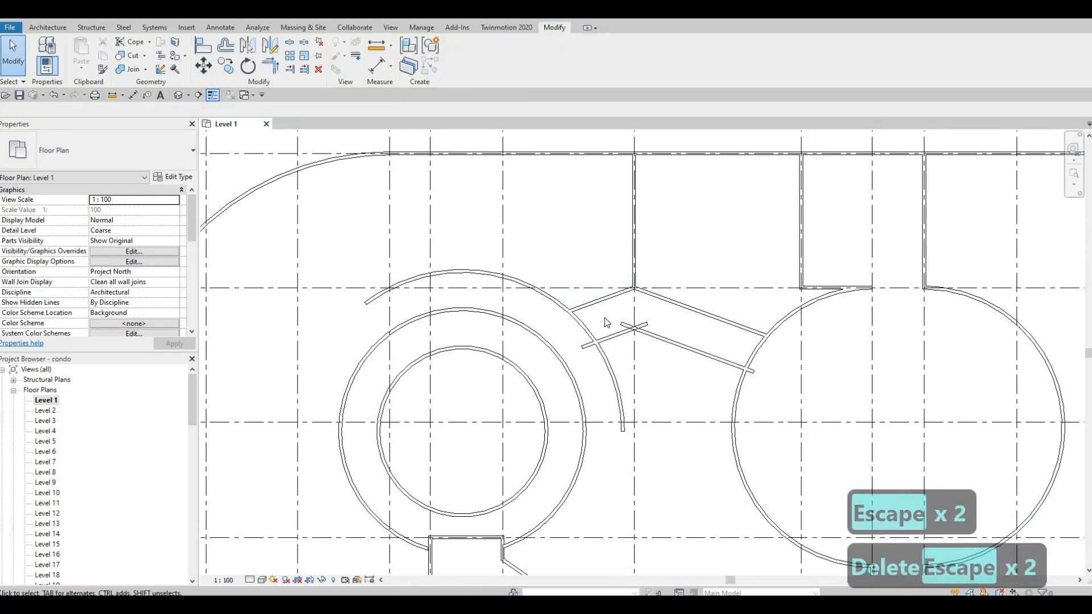
Trim the new lower-left wall and the lower diagonal partition into a corner
key("t")
key("r")
left_click(626, 334)
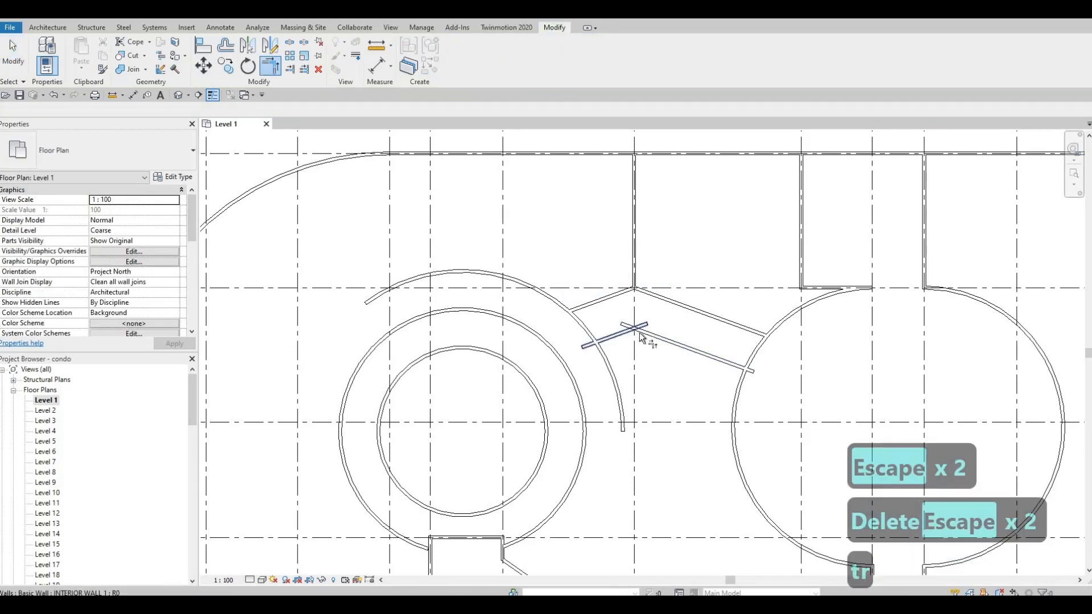
left_click(648, 339)
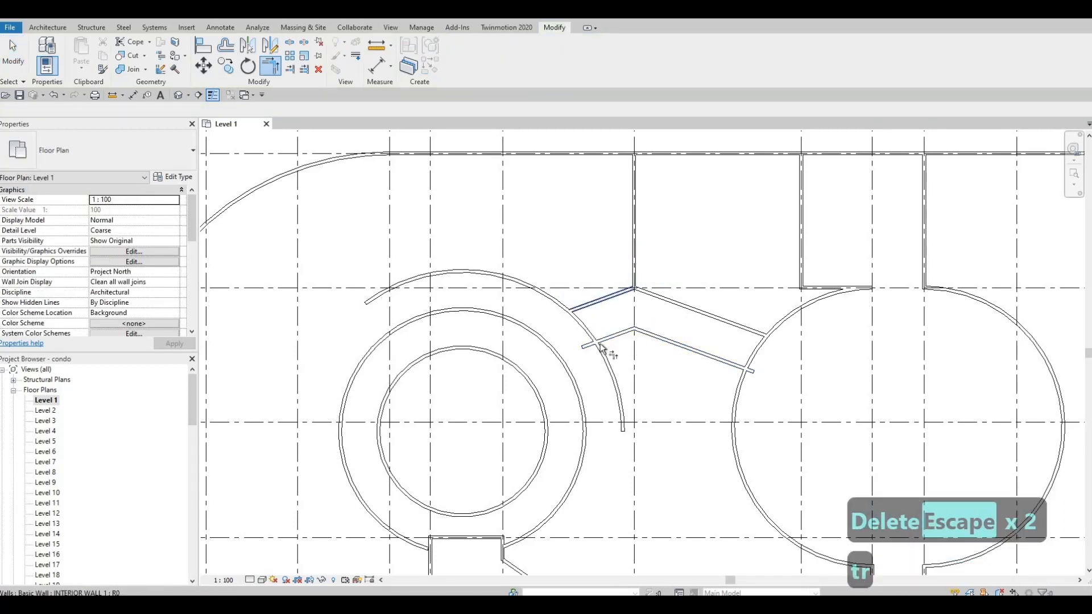
key("Escape")
key("Escape")
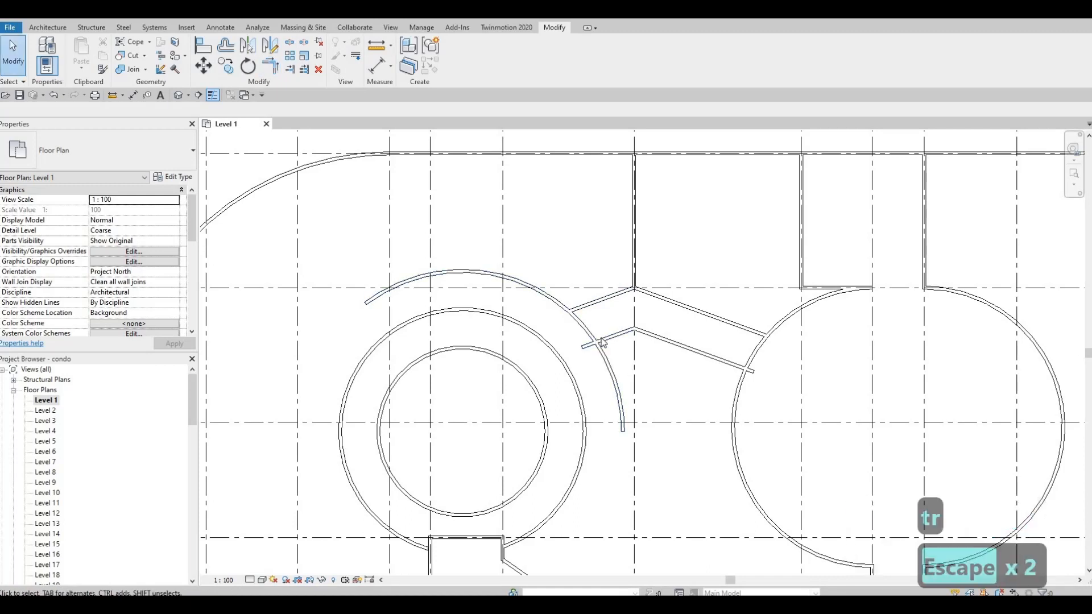
Split the lower diagonal partition where it meets the right circular wall
key("s")
key("l")
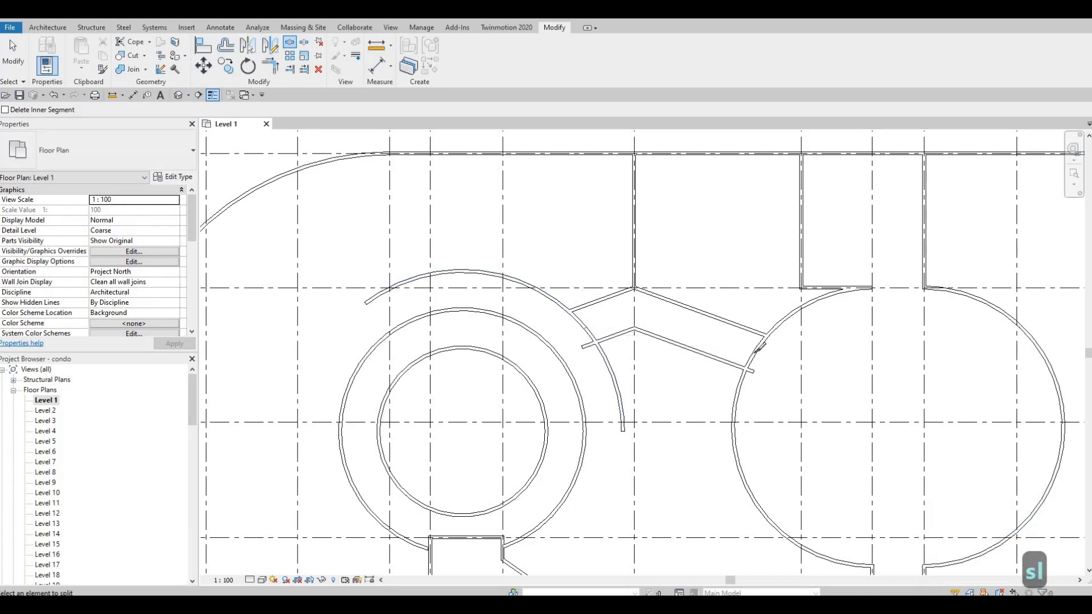
left_click(754, 354)
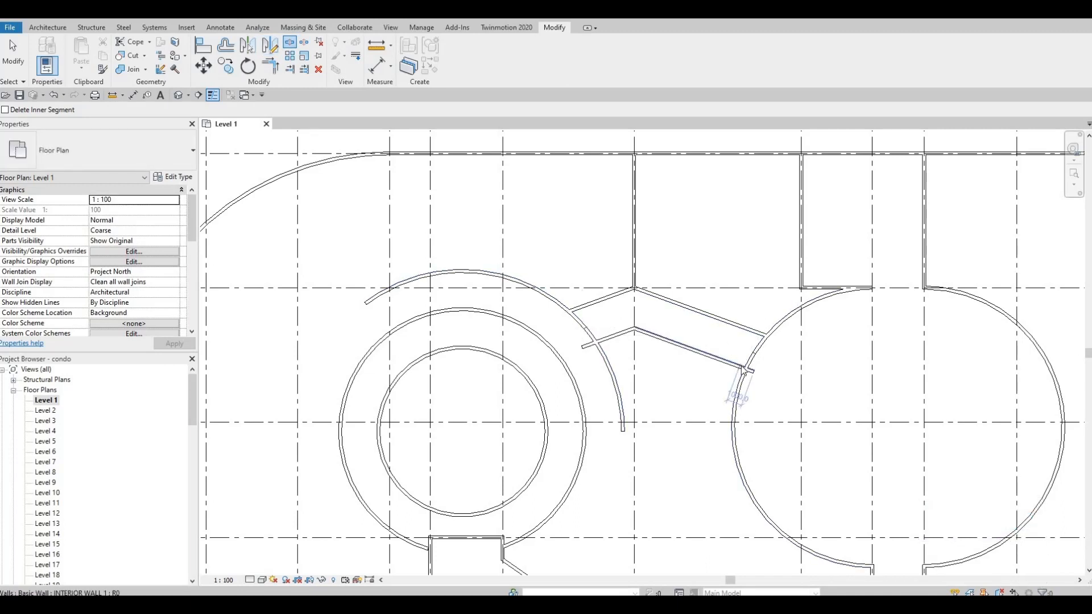
key("Escape")
key("Escape")
Trim the right circular wall to corners with both diagonal partitions, opening the circle between them
key("t")
key("r")
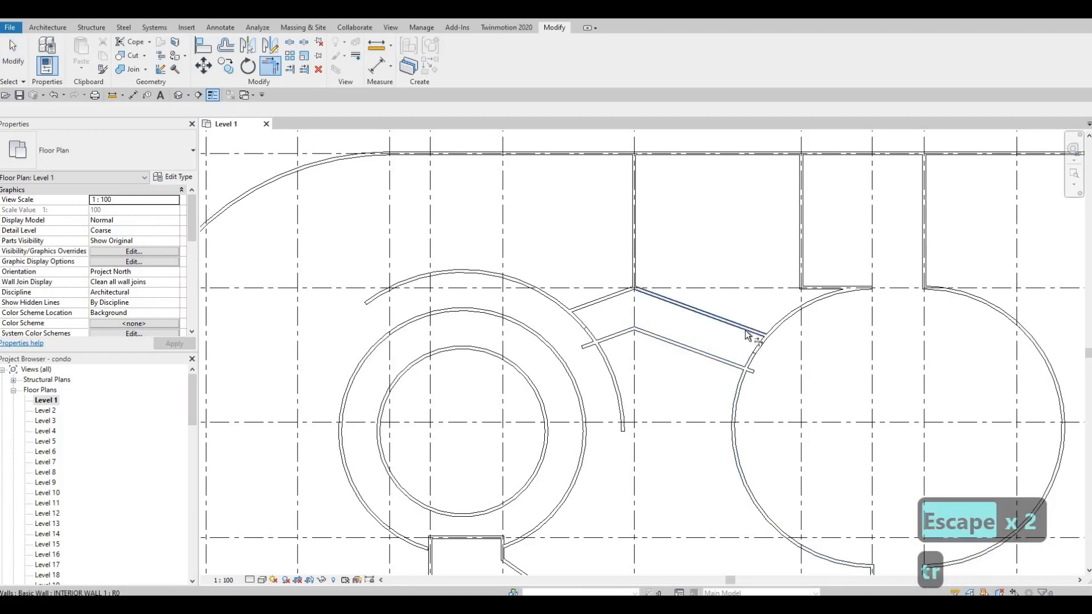
left_click(776, 329)
left_click(760, 345)
left_click(742, 368)
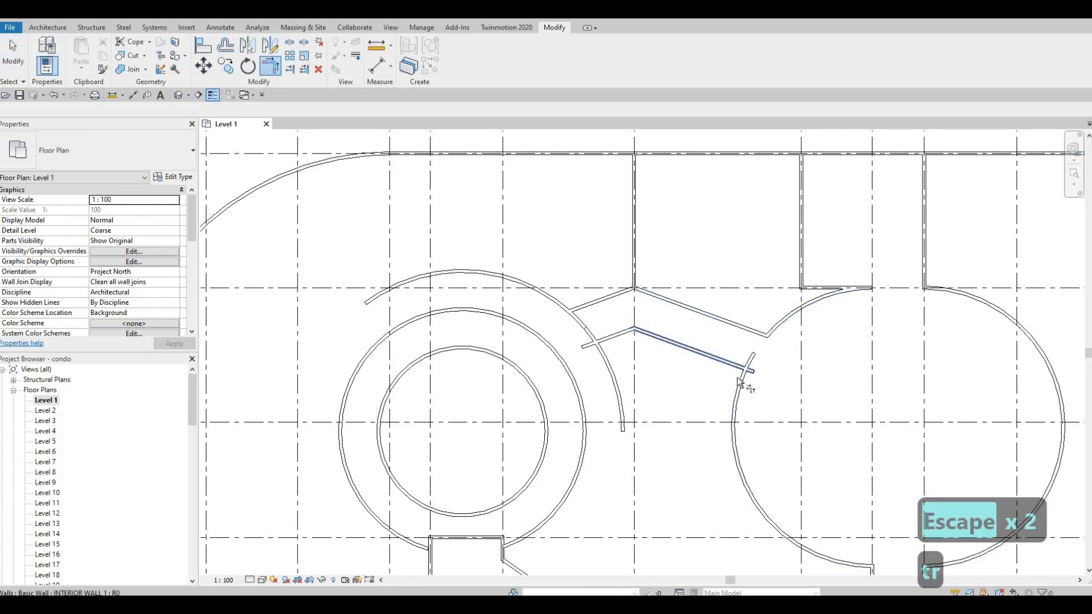
left_click(740, 381)
Trim the lower-left and upper-left diagonal walls to corners with the outer circular arc
left_click(609, 340)
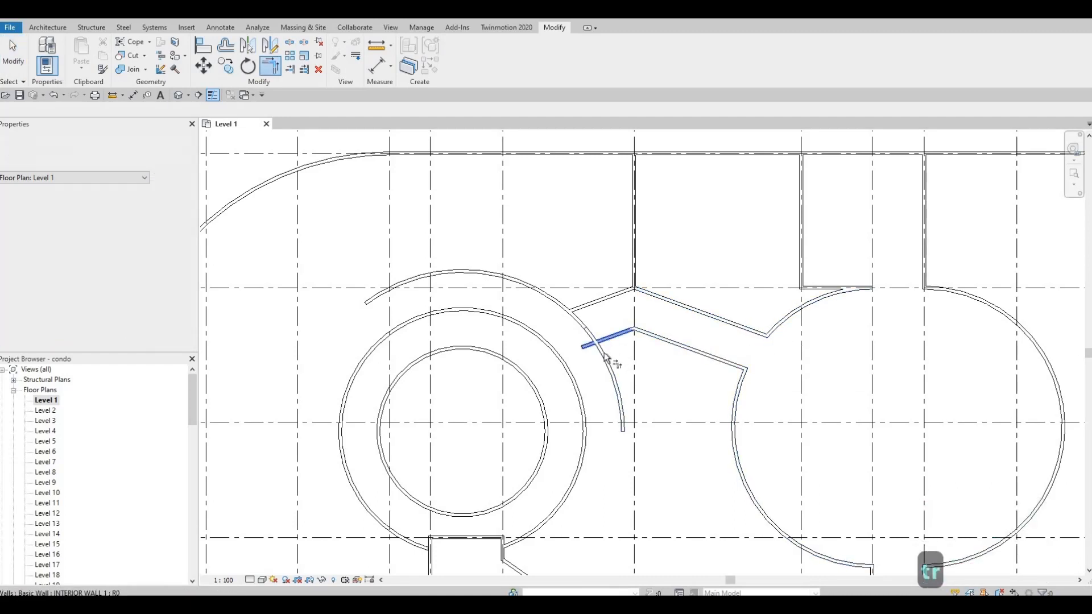
left_click(601, 350)
left_click(579, 308)
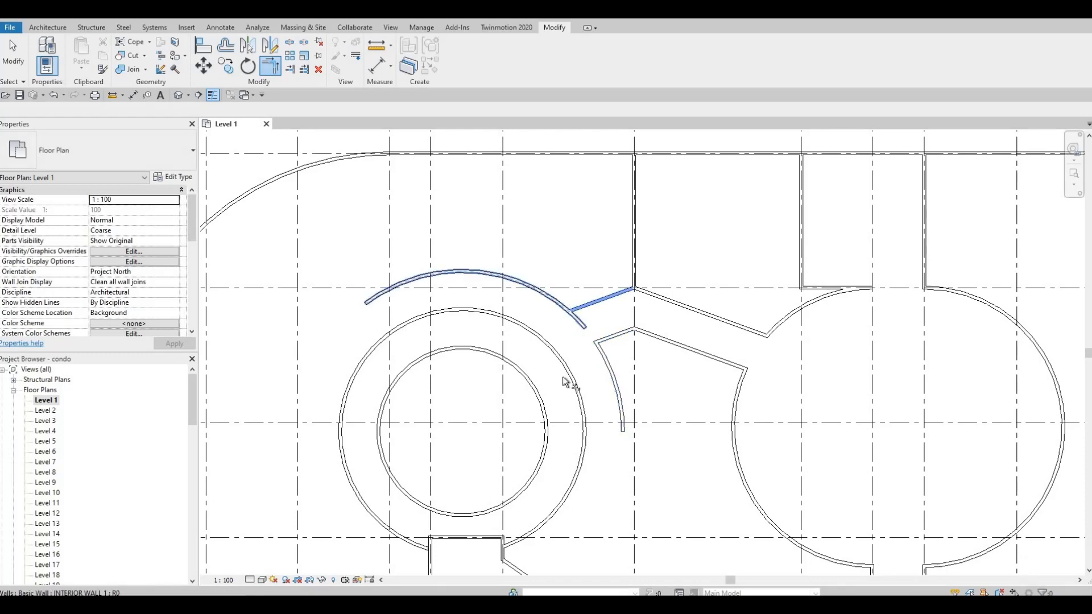
middle_click_drag(586, 392, 643, 336)
scroll(643, 336, "down", 1)
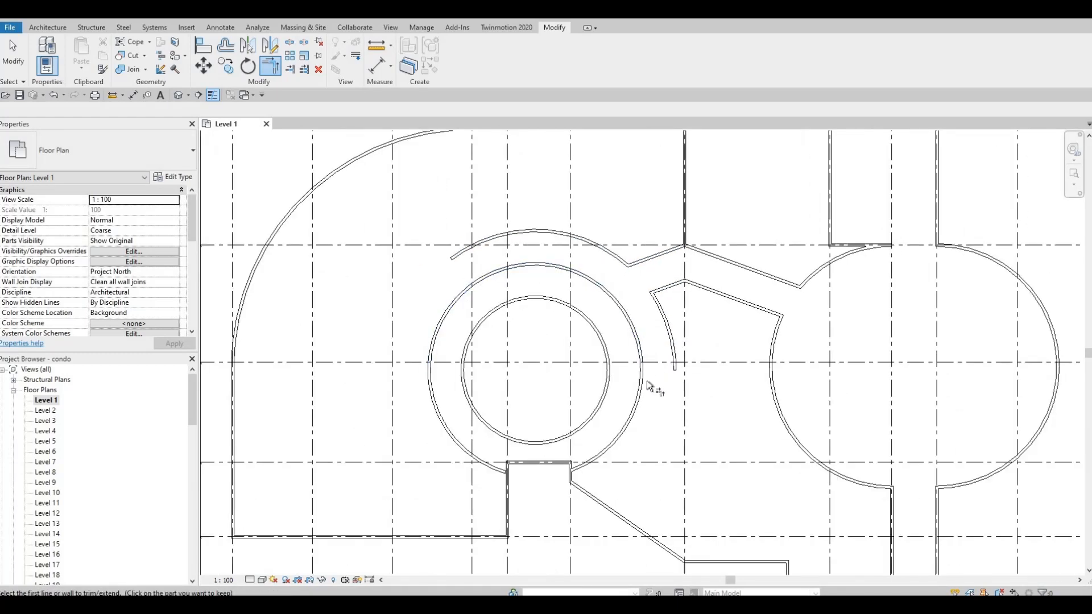
middle_click_drag(654, 393, 658, 397)
middle_click_drag(668, 377, 668, 376)
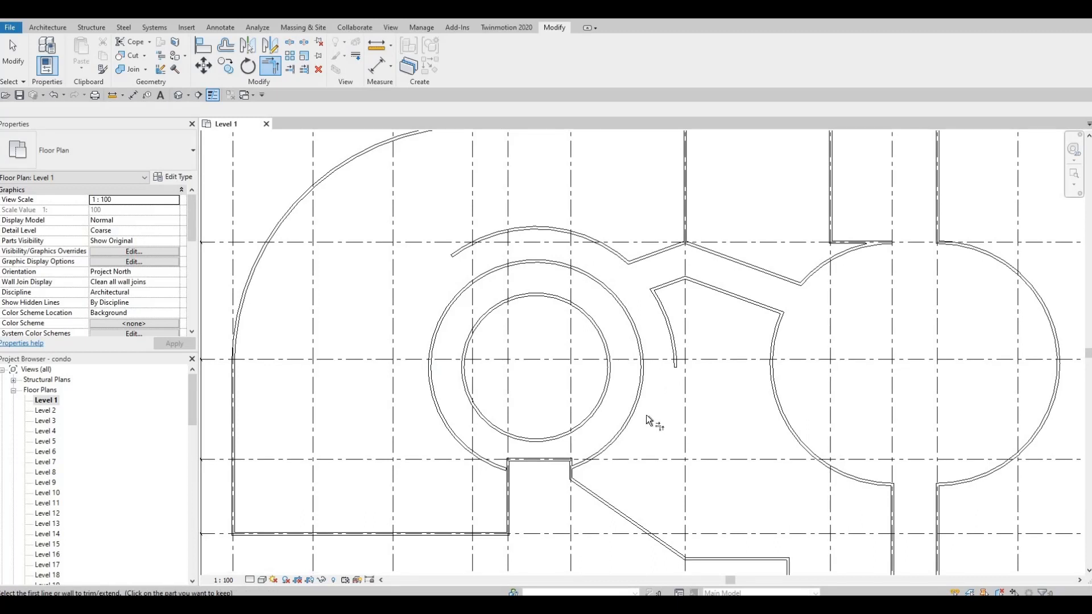
key("F1")
middle_click_drag(689, 324, 697, 301)
key("Escape")
key("Escape")
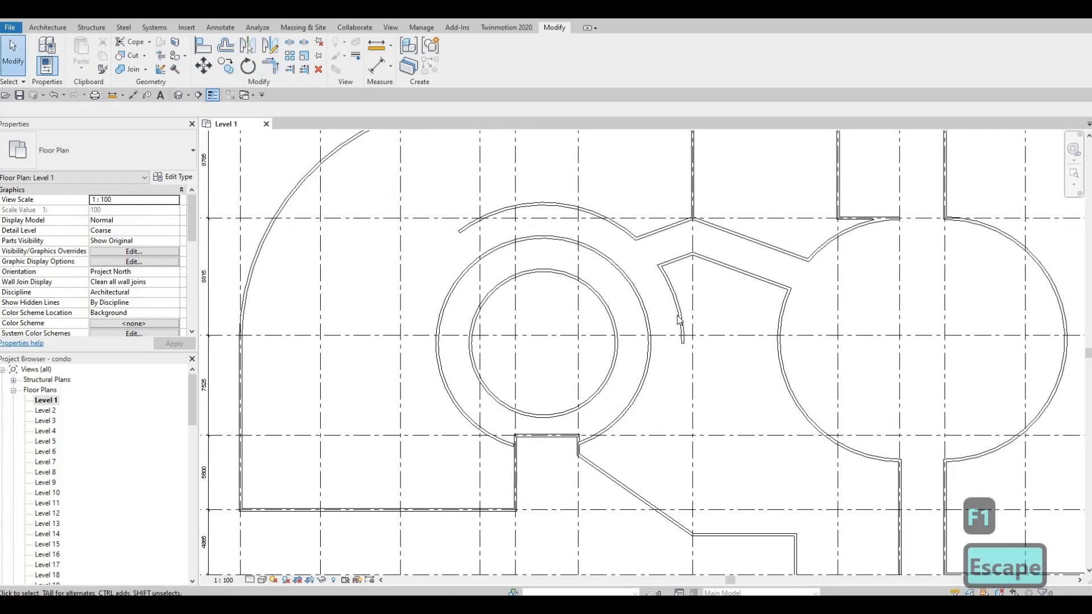
Extend the lower end of the outer right arc down toward the small rectangular bay
left_click(684, 348)
left_click_drag(683, 344, 635, 438)
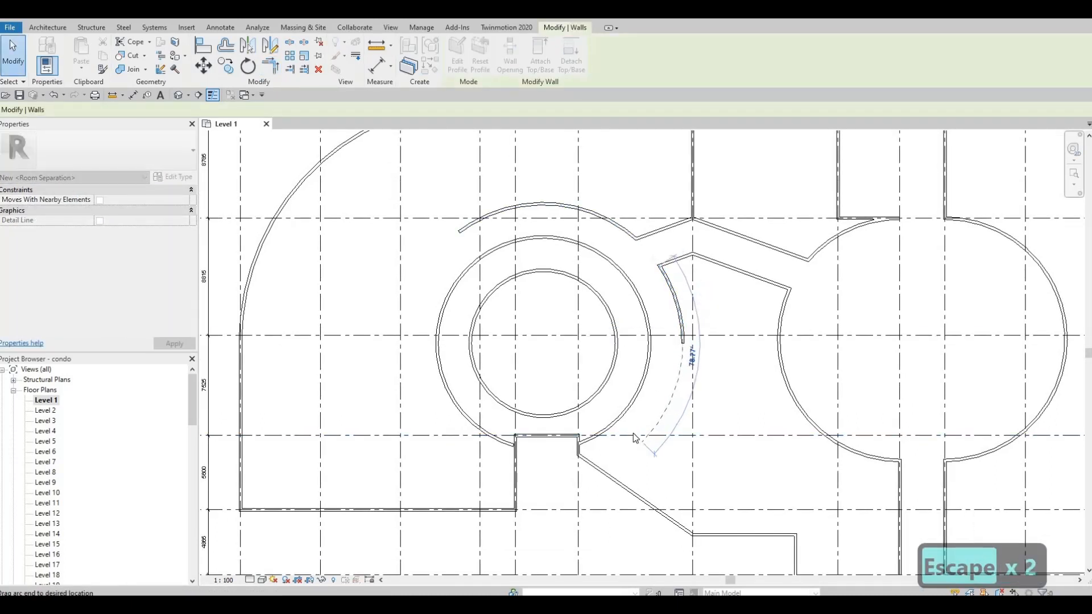
middle_click_drag(639, 448, 680, 350)
scroll(680, 351, "up", 1)
scroll(682, 345, "down", 1)
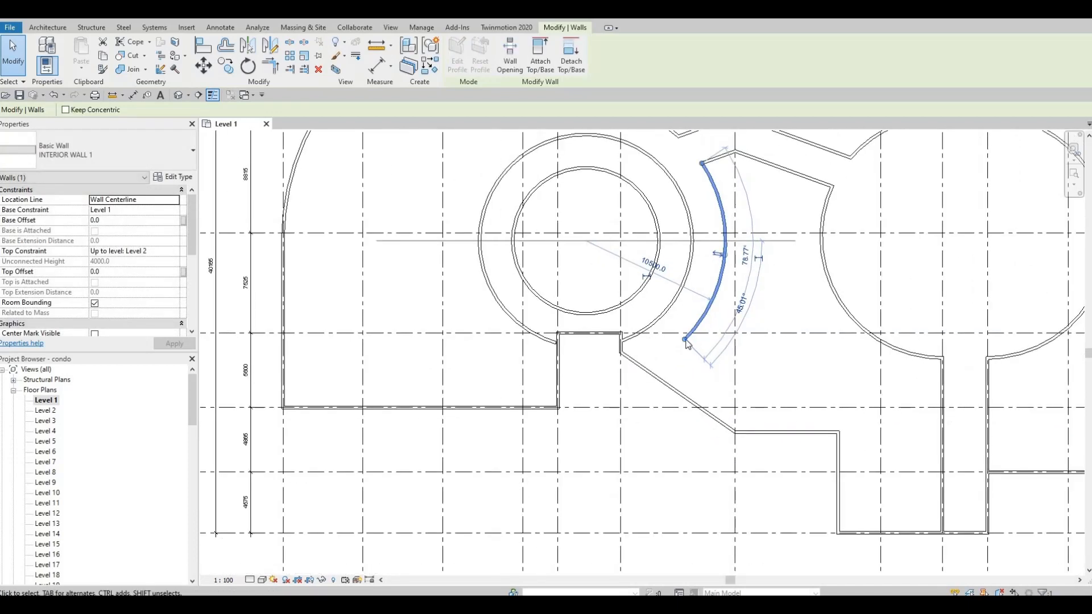
scroll(676, 343, "up", 1)
left_click_drag(685, 338, 679, 343)
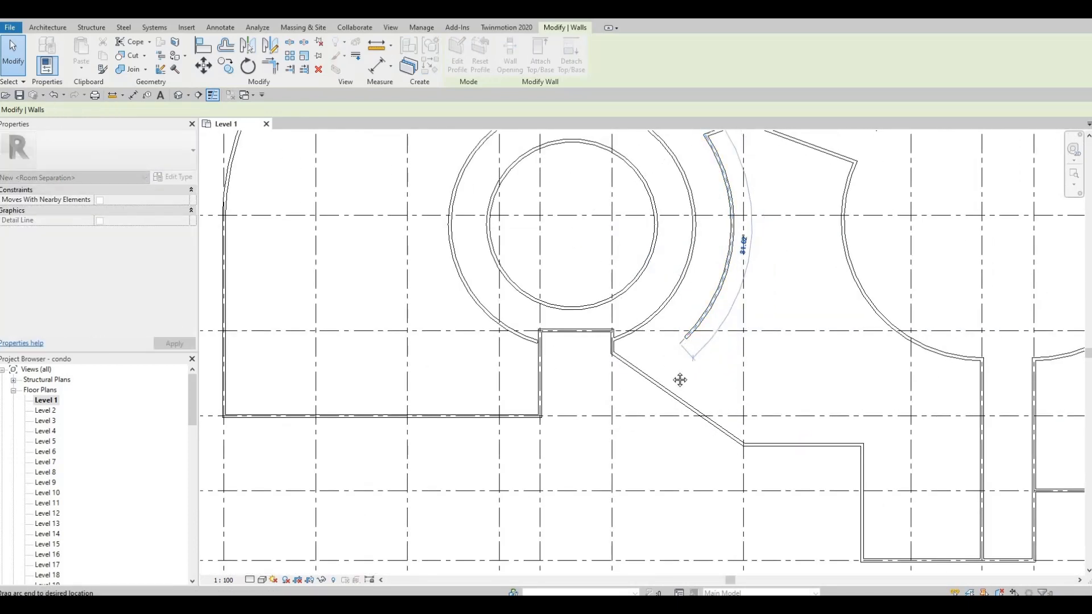
left_click_drag(679, 380, 681, 379)
middle_click_drag(713, 368, 701, 402)
key("Escape")
Offset a copy of the left half of the outer circular wall 2500 mm outward
scroll(718, 398, "down", 1)
middle_click_drag(530, 241, 555, 270)
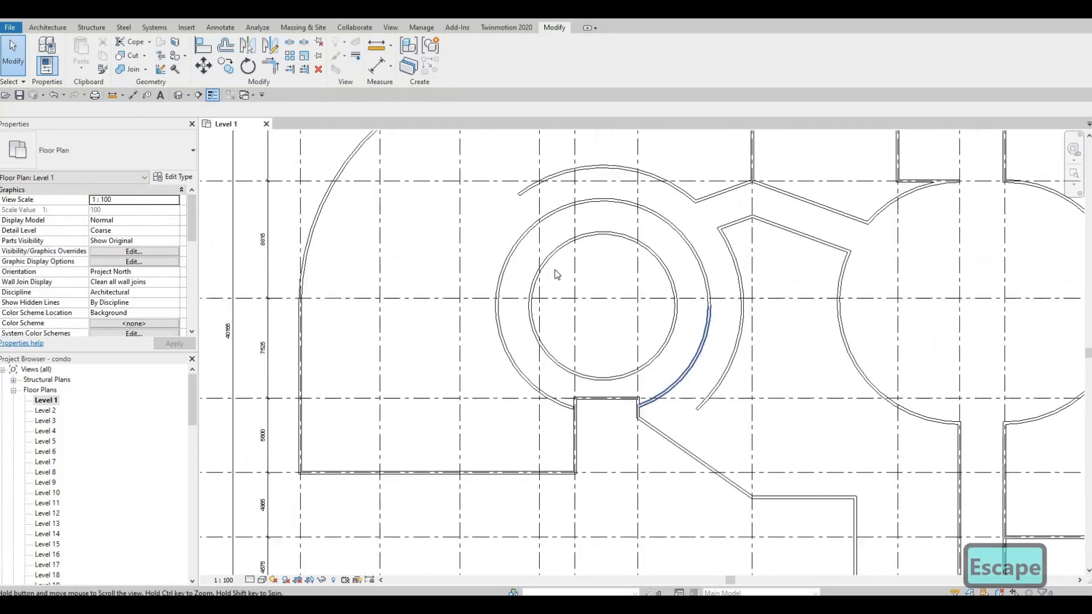
scroll(556, 275, "down", 1)
scroll(584, 278, "down", 1)
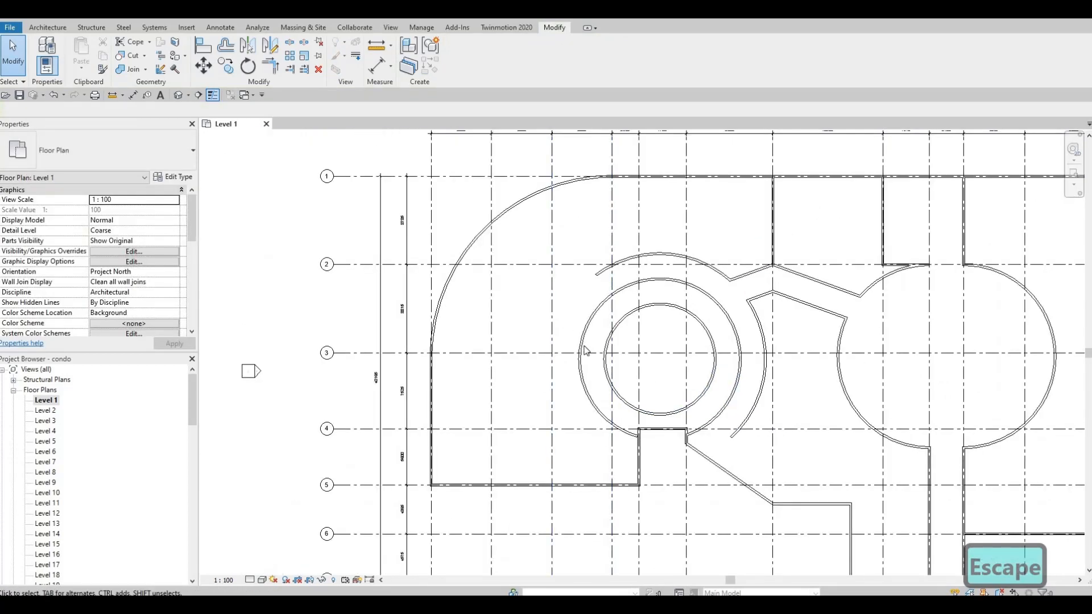
middle_click_drag(586, 351, 589, 340)
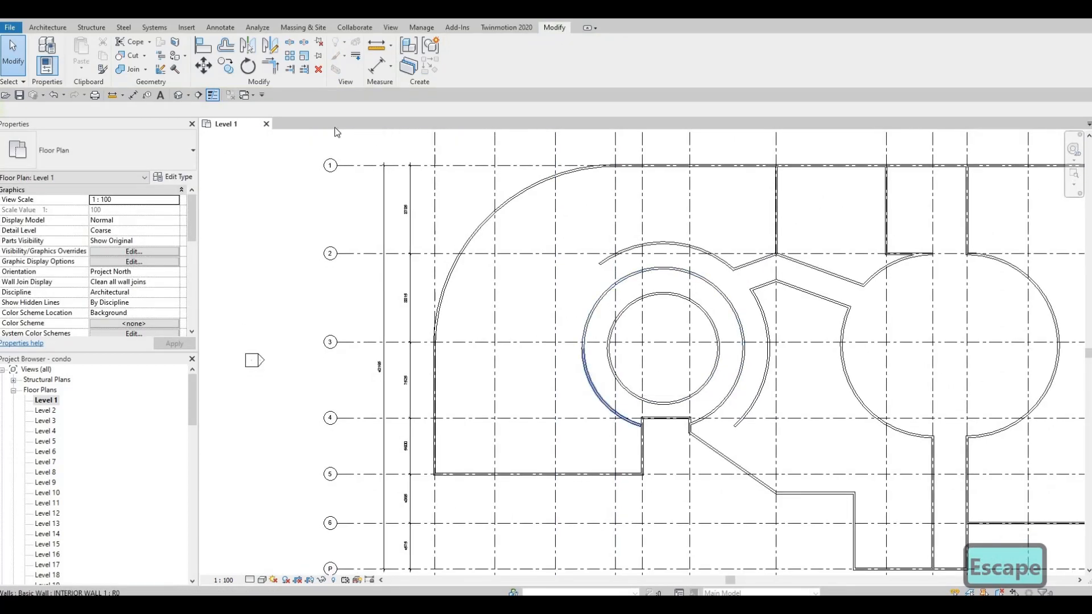
left_click(228, 50)
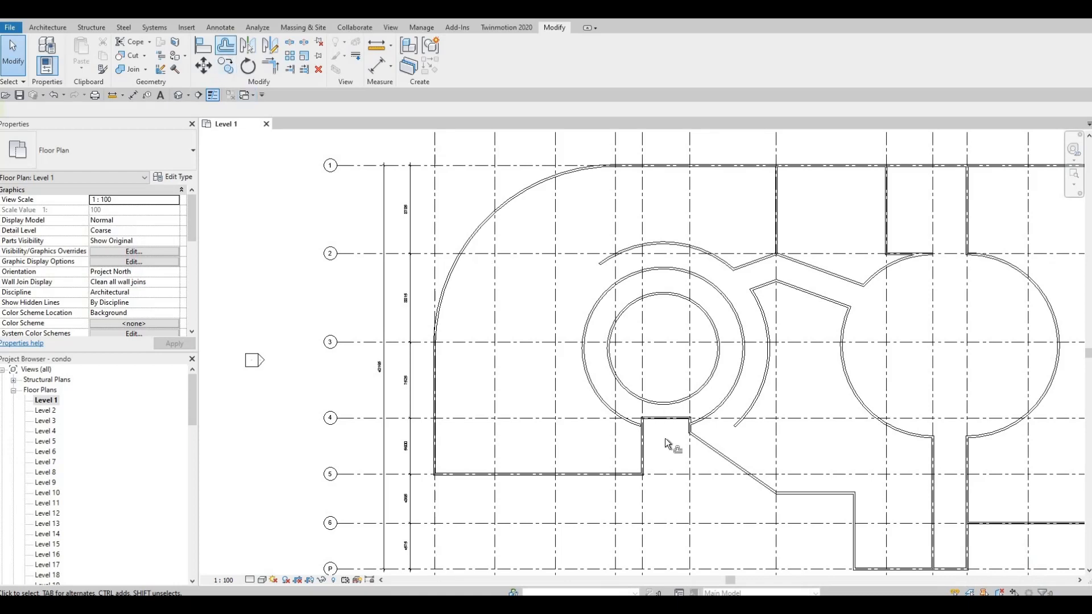
left_click(598, 407)
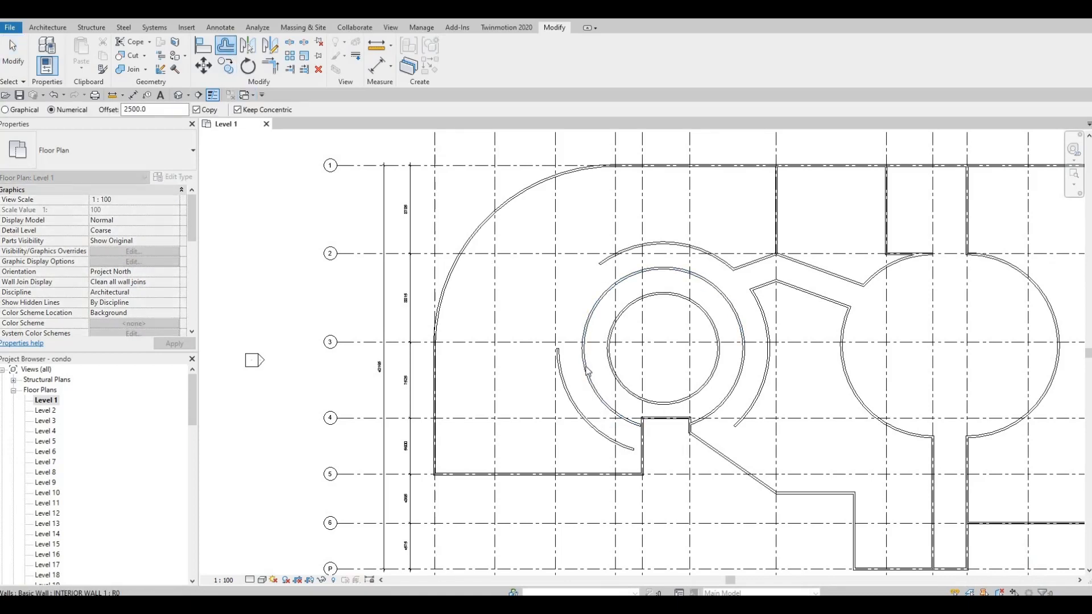
key("Escape")
key("Escape")
middle_click_drag(603, 410, 576, 397)
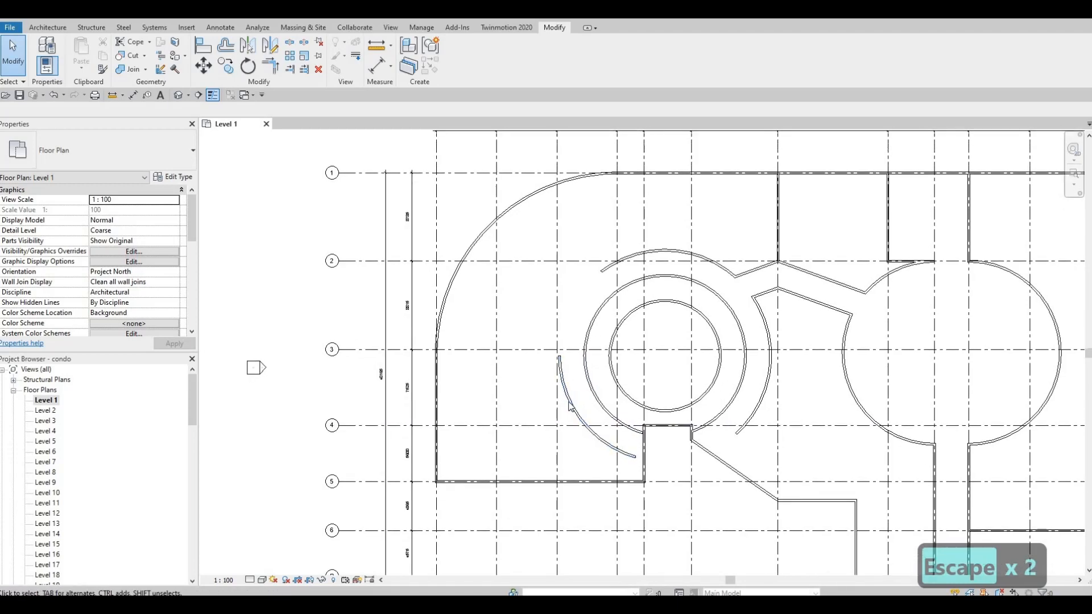
key("Escape")
key("Escape")
Zoom and pan around the Level 1 plan to review the circular and diagonal walls
scroll(651, 339, "up", 1)
middle_click_drag(673, 362, 663, 414)
scroll(664, 413, "down", 1)
middle_click_drag(838, 462, 717, 383)
scroll(646, 345, "down", 2)
middle_click_drag(752, 332, 729, 353)
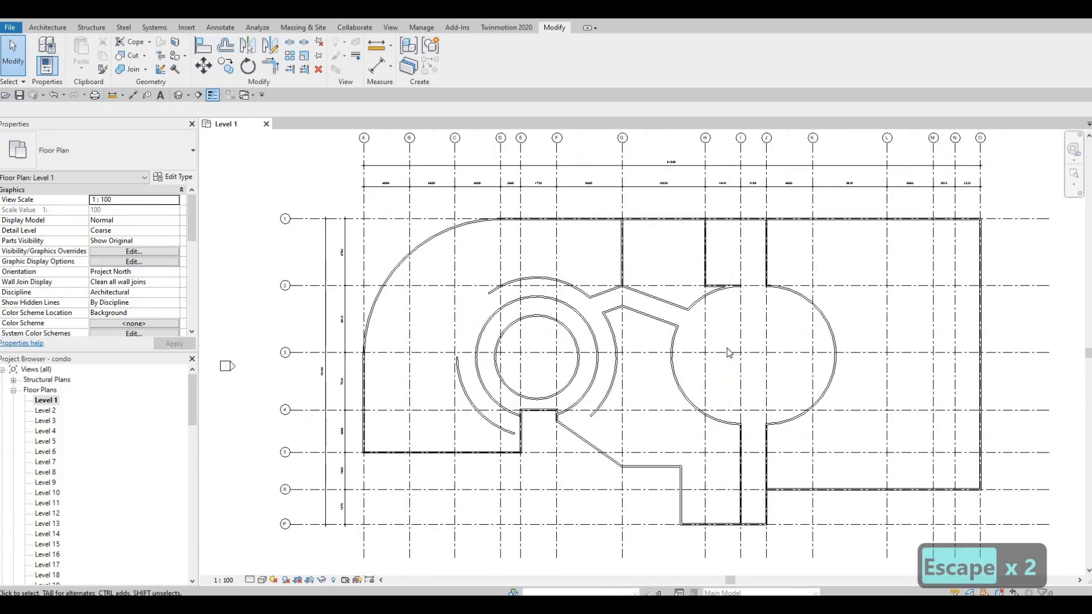
middle_click_drag(726, 431, 664, 381)
middle_click_drag(636, 378, 677, 305)
scroll(677, 306, "down", 1)
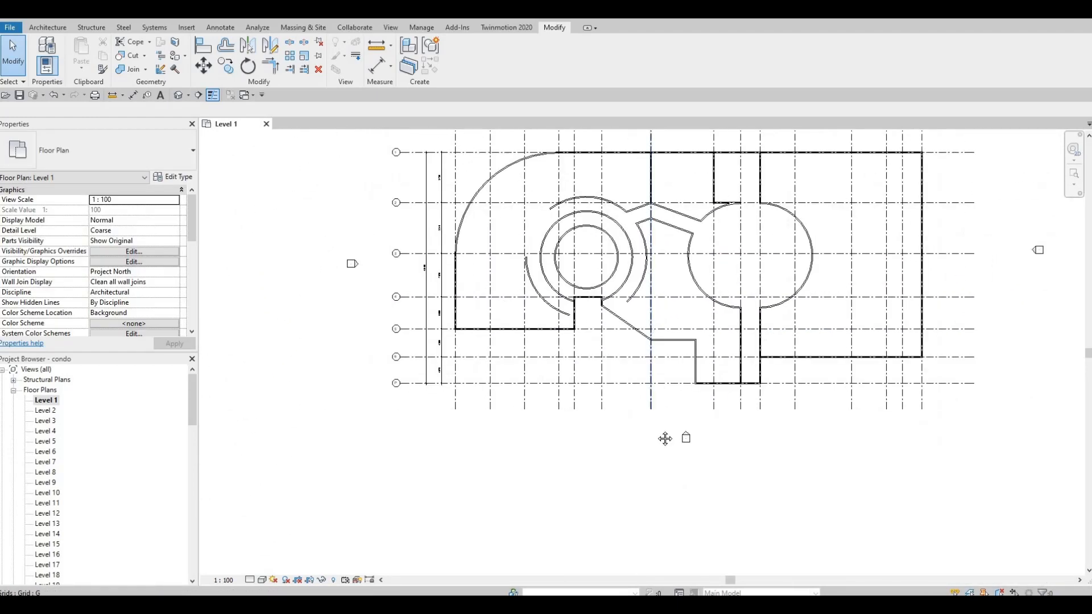
scroll(586, 261, "up", 5)
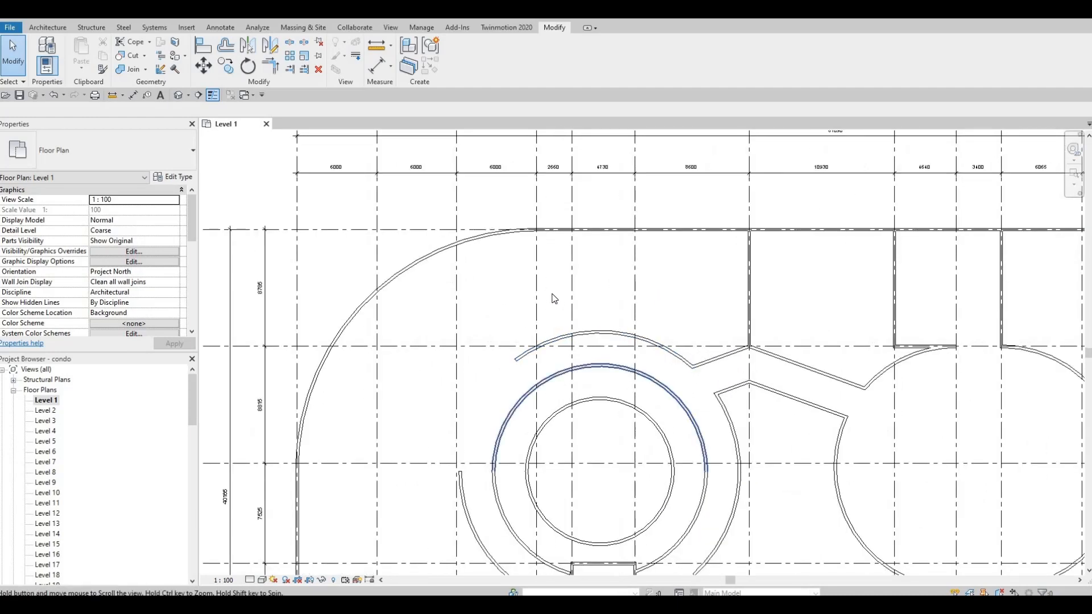
key("F1")
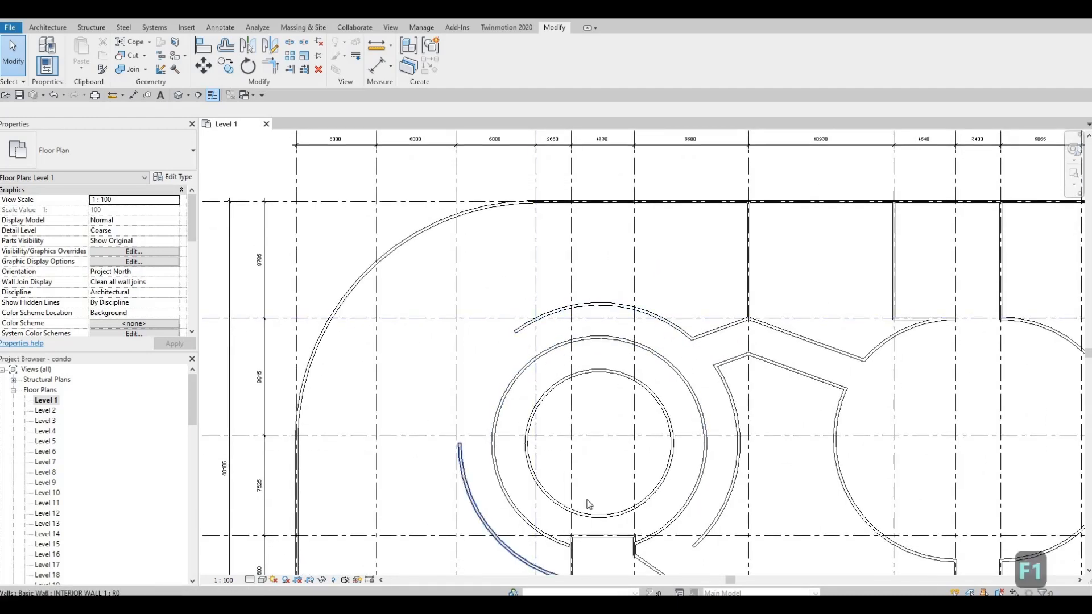
Drag the lower end of the offset arc wall to the corner of the small rectangular bay
scroll(585, 504, "up", 8)
scroll(550, 362, "up", 2)
left_click(576, 364)
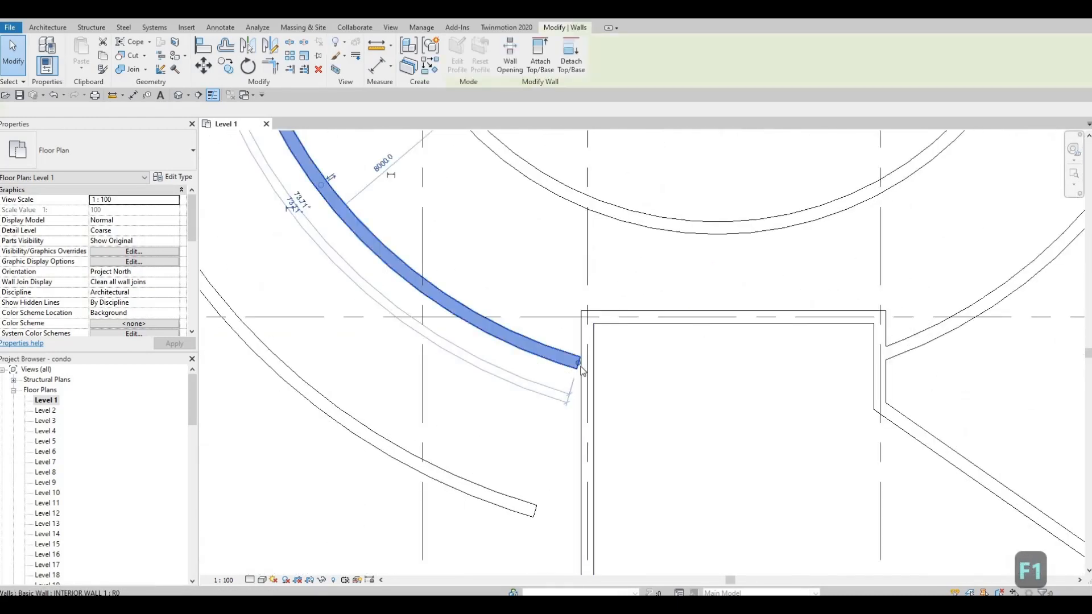
left_click_drag(594, 373, 579, 365)
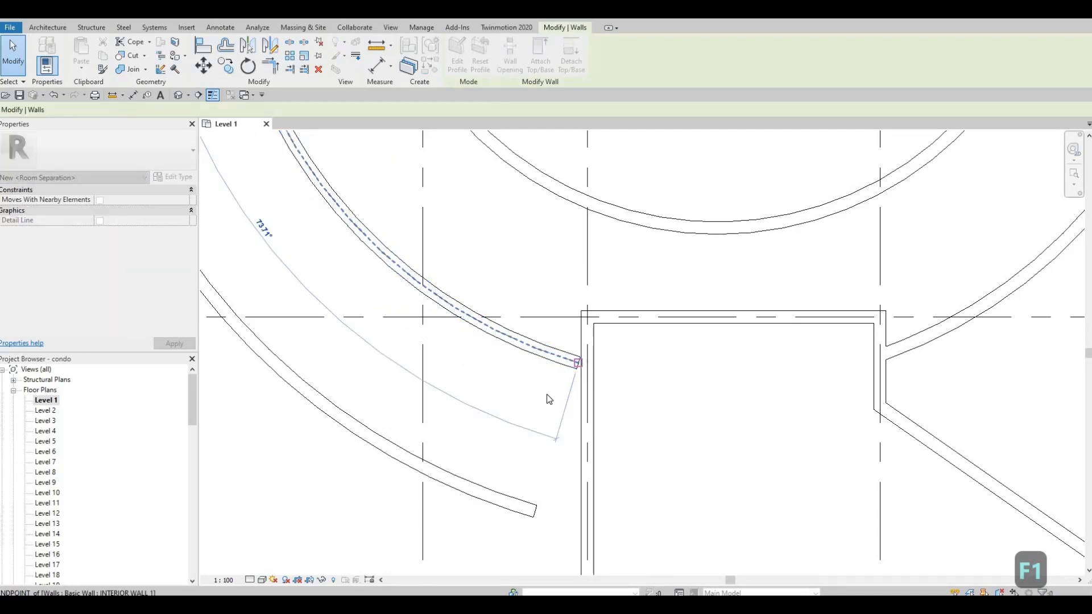
Create a similar INTERIOR WALL 1 diagonal wall at 50° from the outer circular wall toward the inner ring, about 10425 mm long
scroll(578, 492, "down", 3)
scroll(578, 492, "down", 1)
mouse_move(578, 410)
middle_mouse_down()
mouse_move(578, 463)
mouse_move(561, 425)
mouse_move(582, 425)
middle_mouse_up()
scroll(583, 424, "down", 2)
middle_click_drag(572, 265, 586, 411)
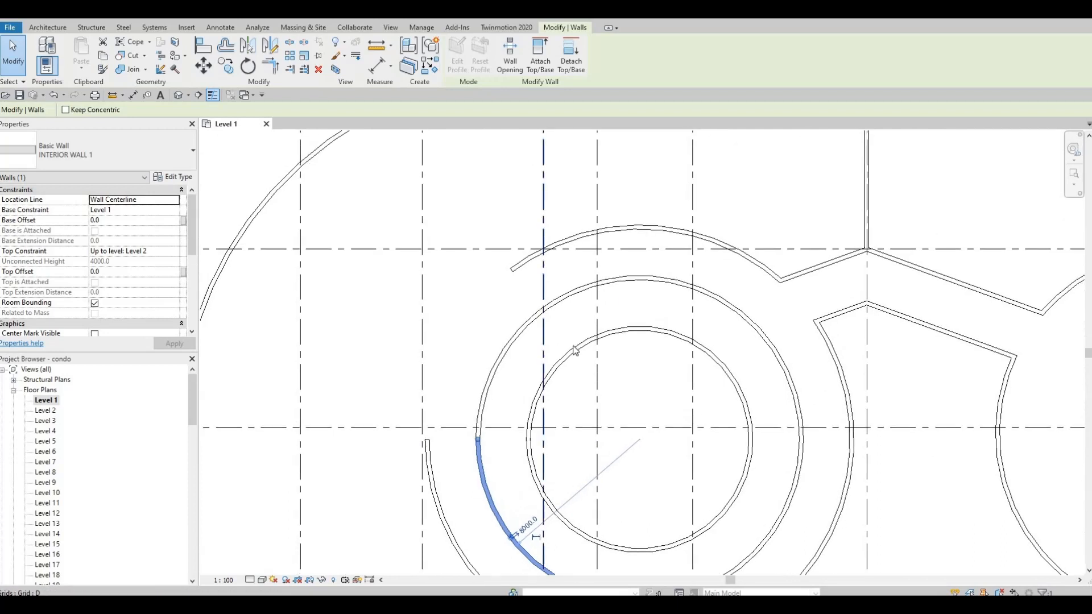
middle_click_drag(575, 351, 609, 359)
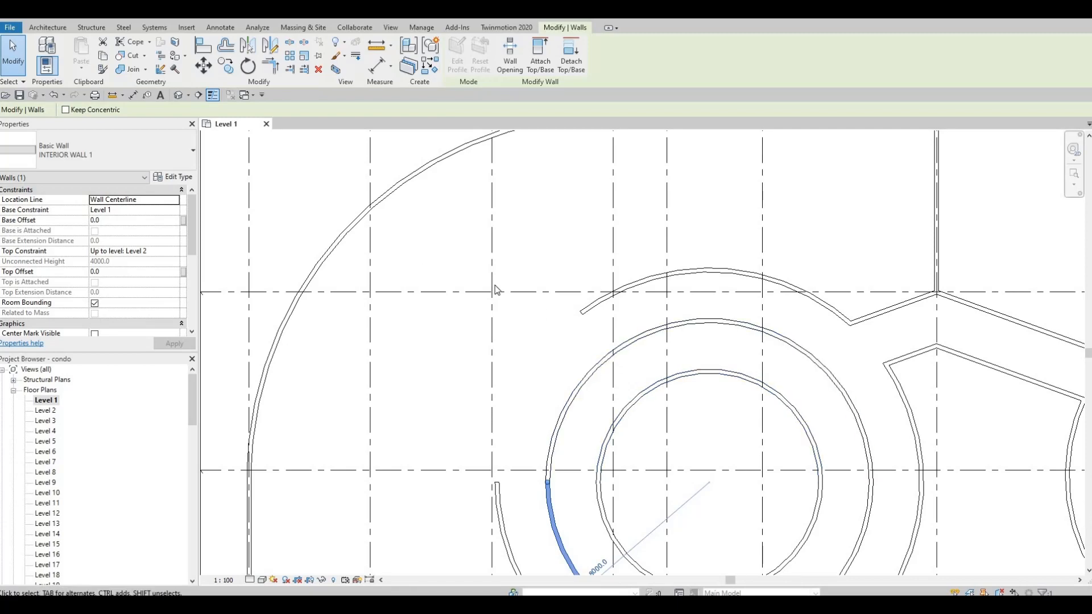
scroll(572, 352, "down", 3)
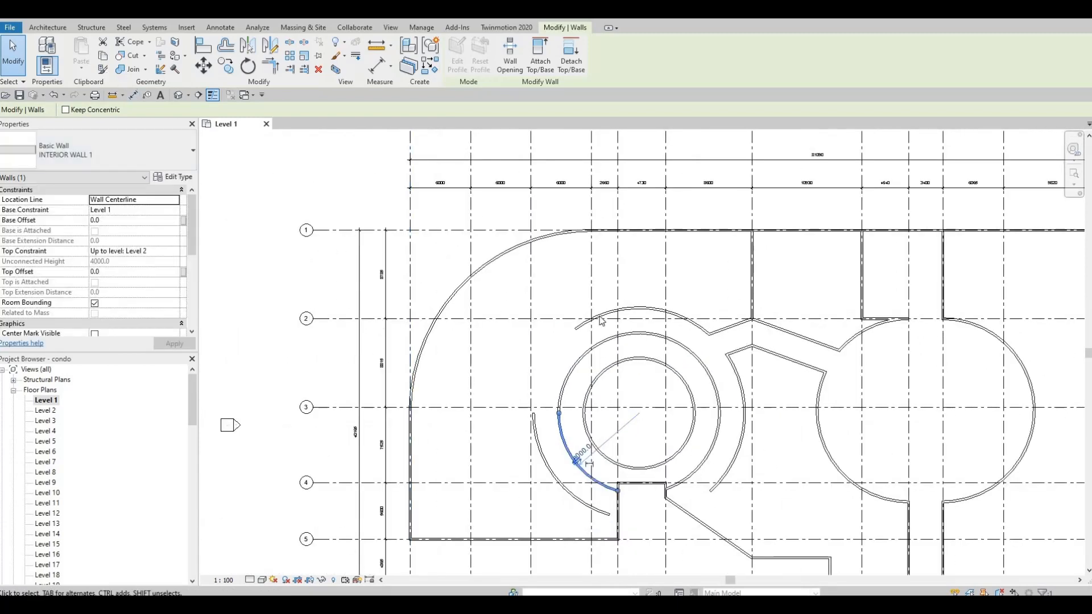
left_click(597, 320)
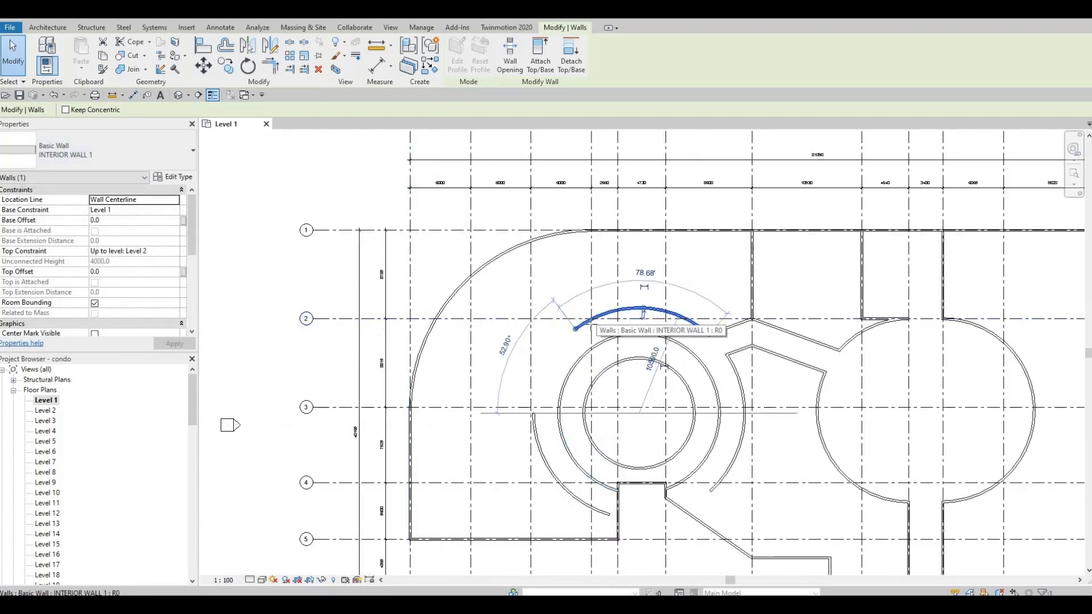
key("c")
key("s")
scroll(592, 324, "up", 2)
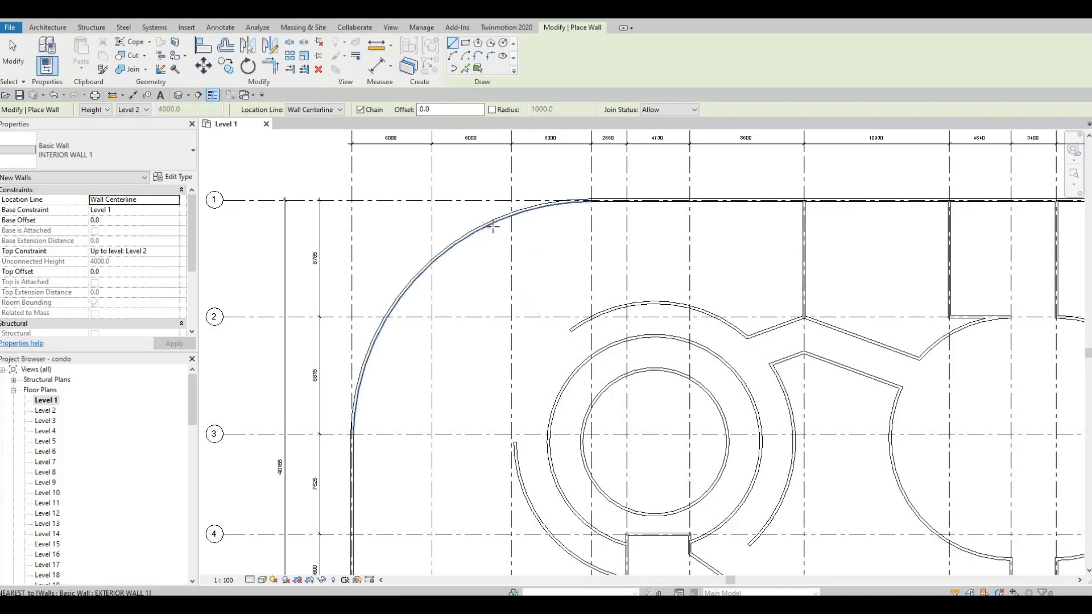
scroll(527, 327, "down", 2)
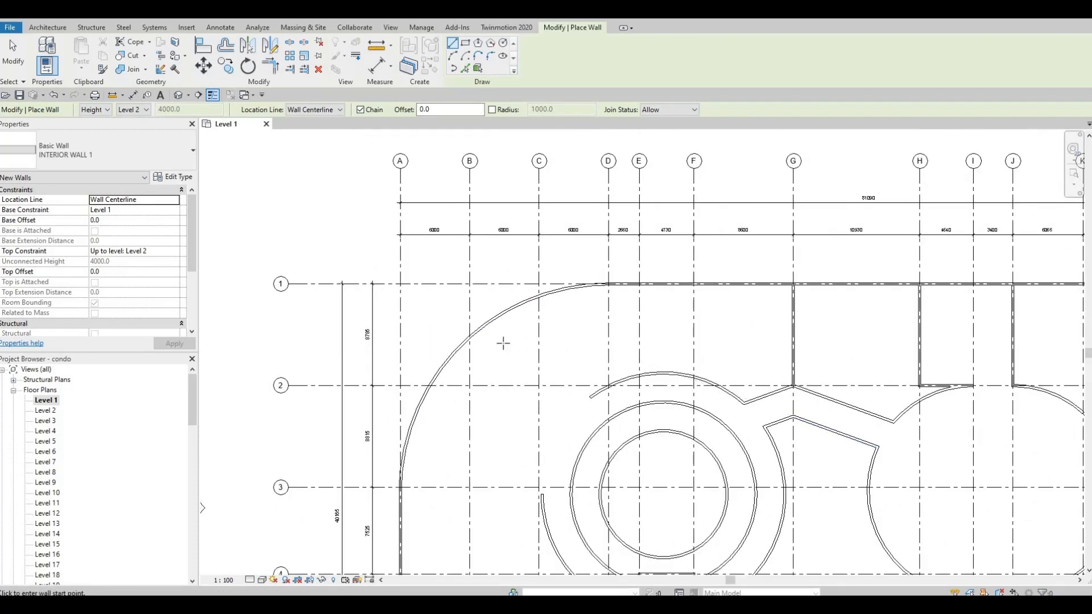
middle_click_drag(522, 322, 523, 328)
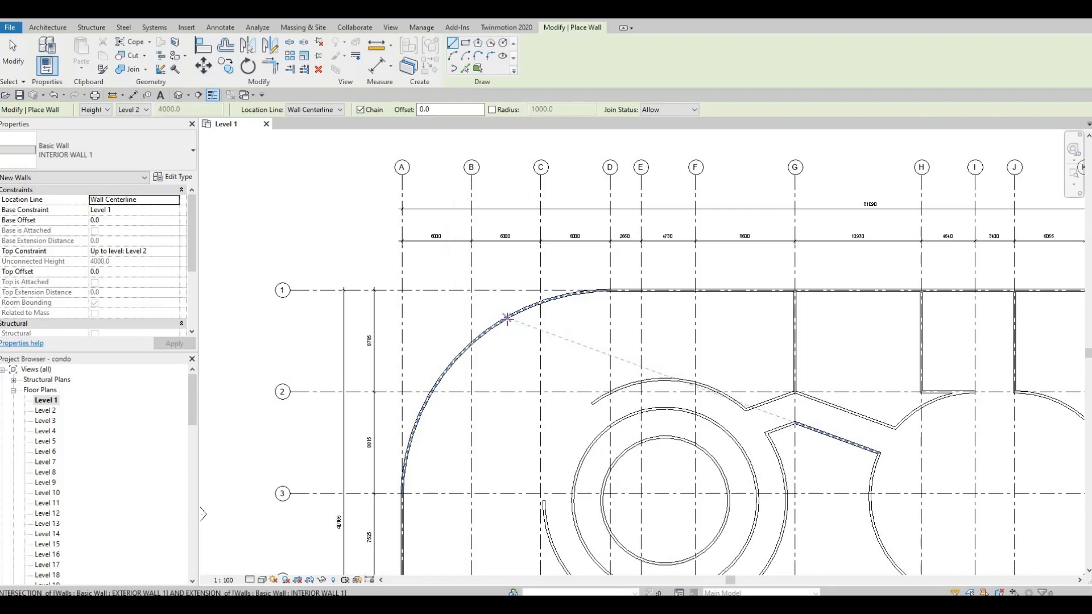
left_click(537, 360)
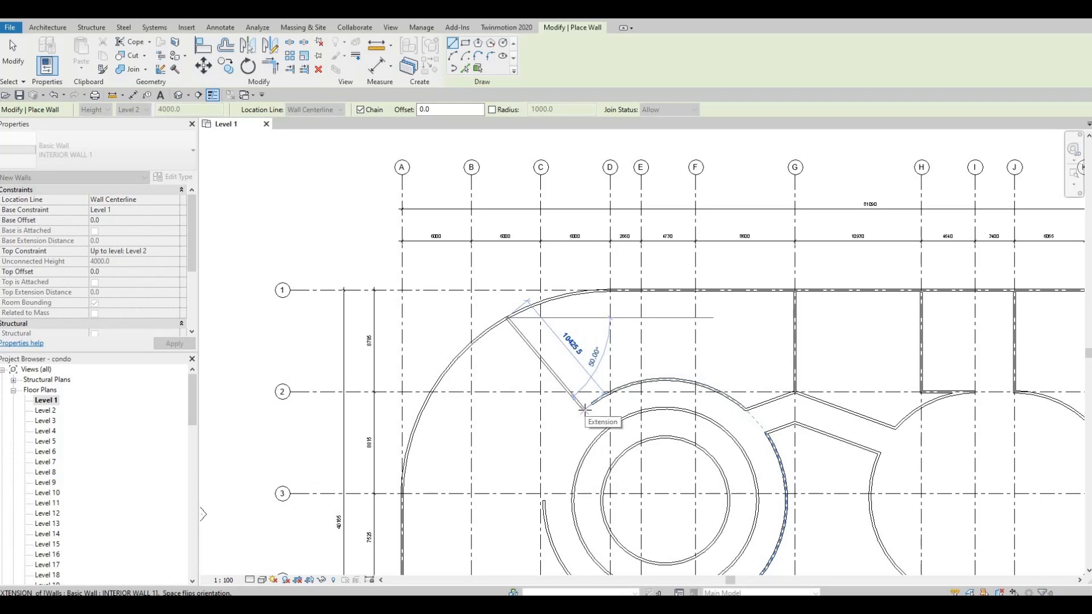
left_click(584, 408)
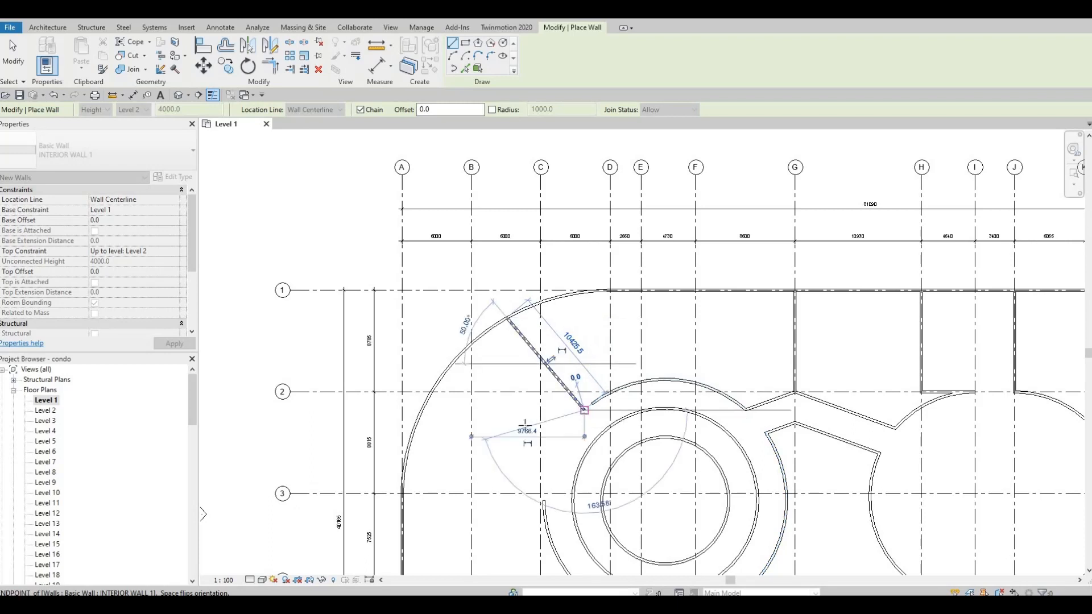
key("Escape")
middle_click_drag(425, 428, 435, 394)
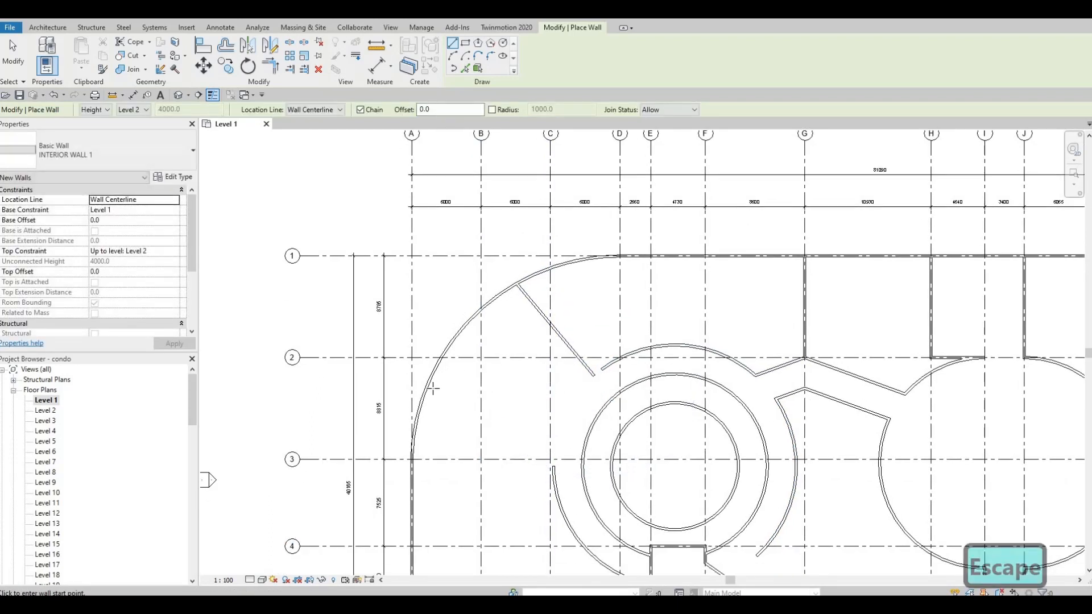
key("Escape")
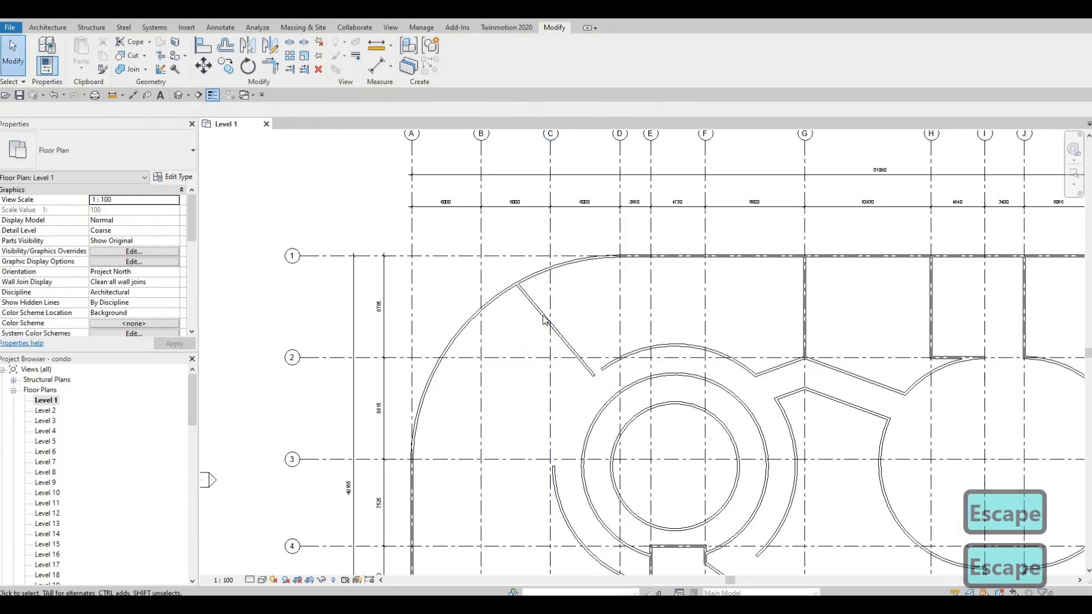
Create a similar diagonal wall at 20° from the outer circular wall to the inner ring, about 14450 mm long
left_click(542, 314)
key("c")
key("s")
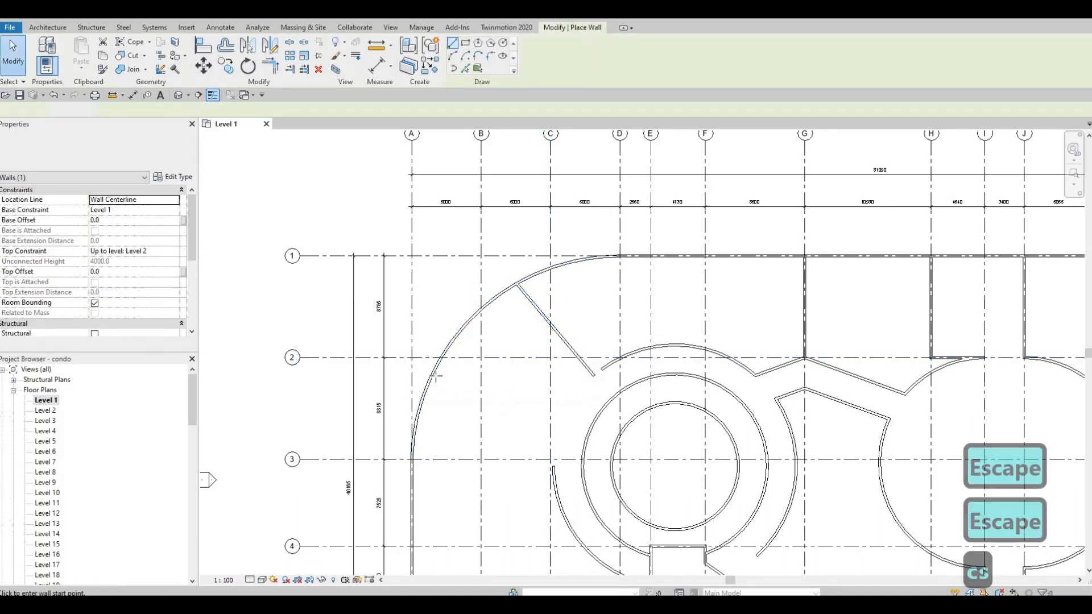
left_click(459, 385)
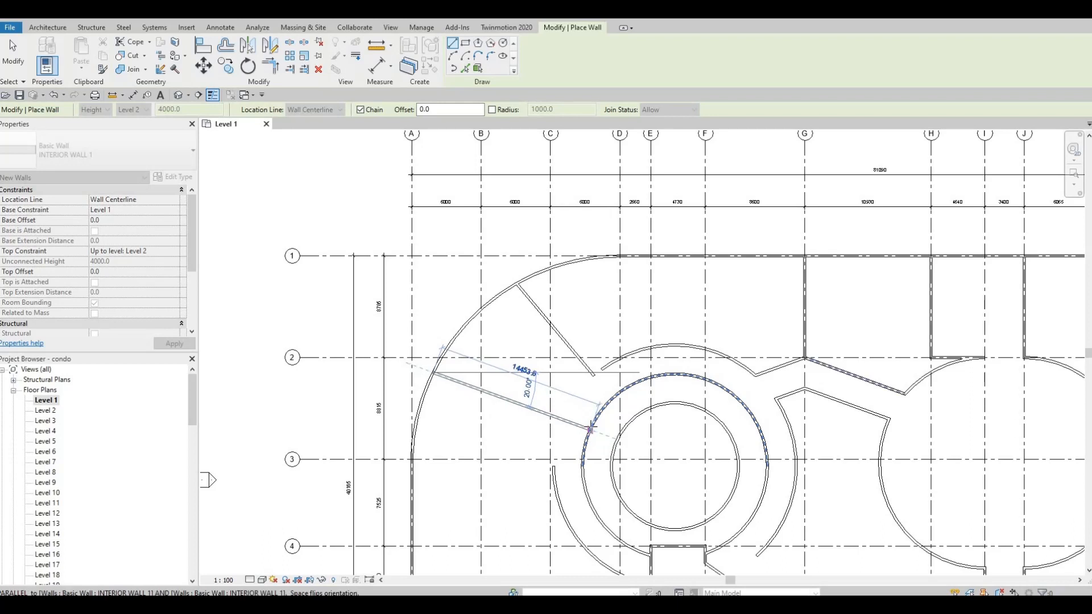
key("Escape")
key("Escape")
Extend the end of the 50° diagonal wall to meet the inner circular wall
left_click(592, 373)
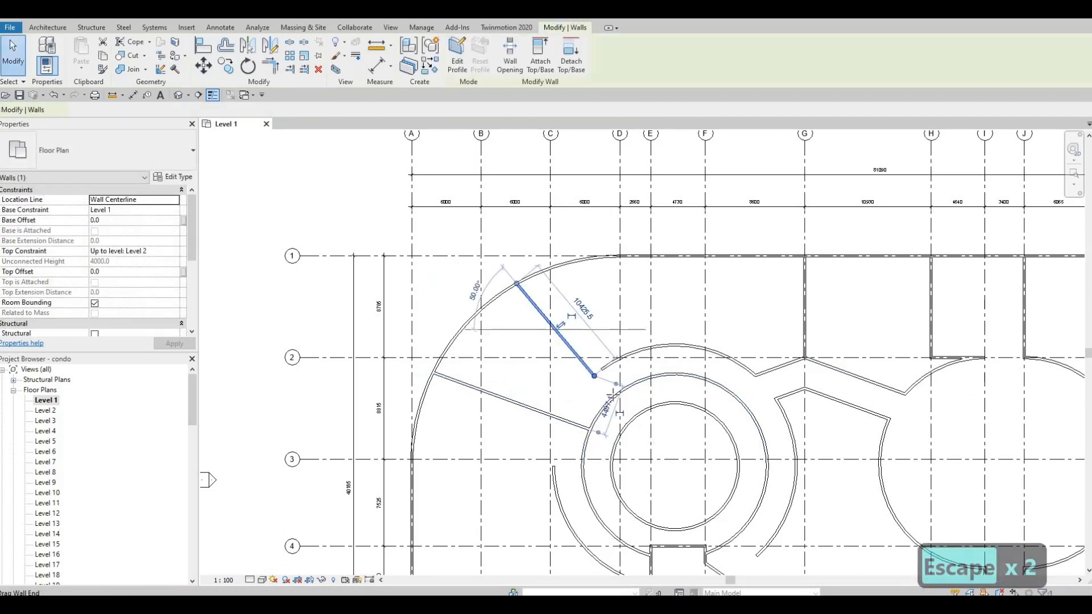
left_click_drag(613, 394, 613, 398)
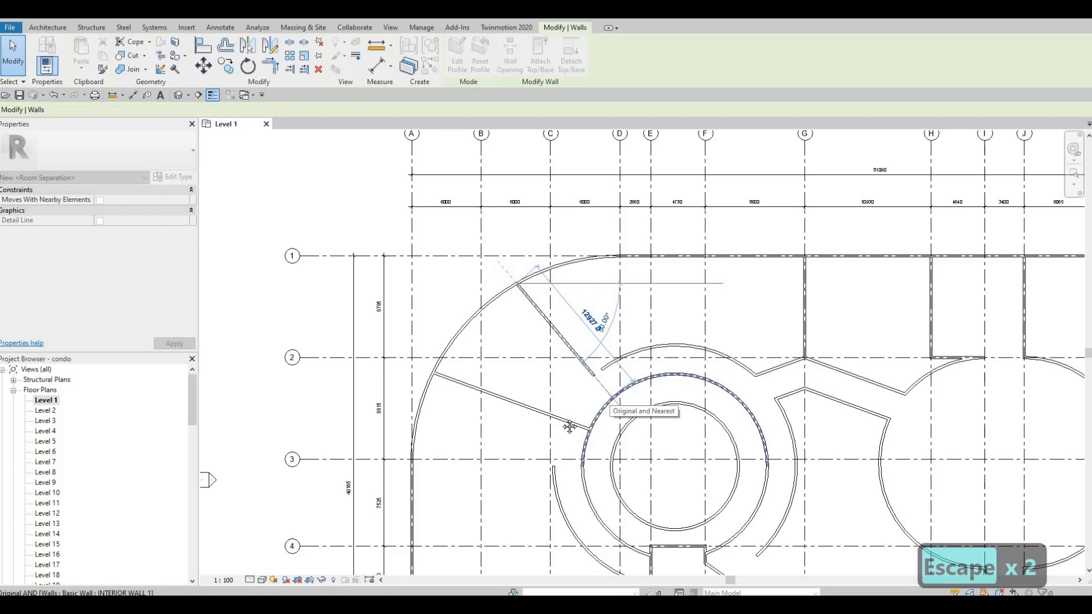
key("Escape")
Delete the leftover arc wall segment left of the inner ring
middle_click_drag(561, 490, 607, 418)
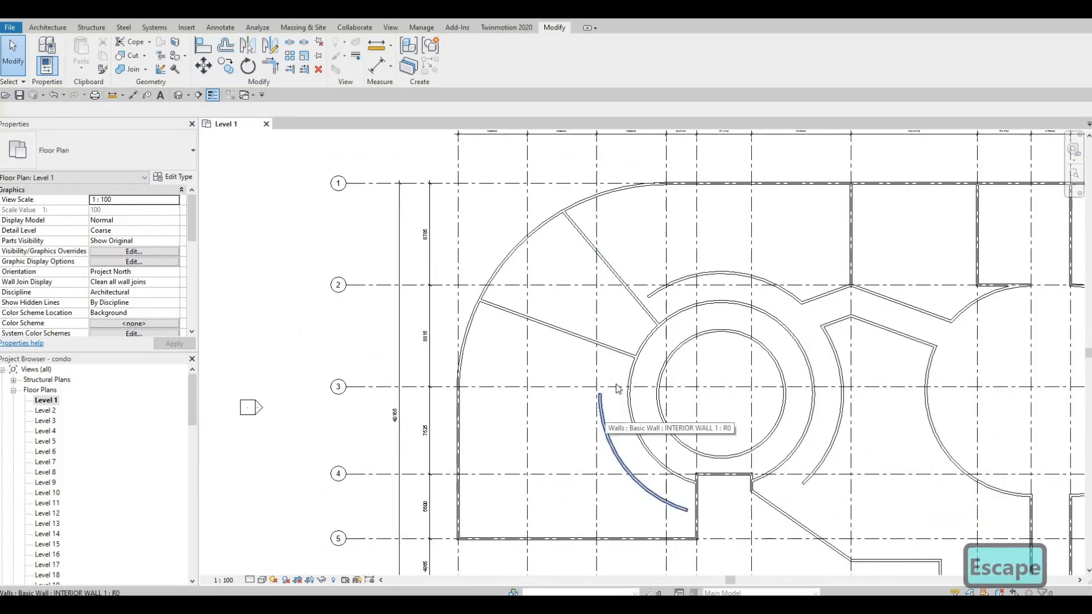
middle_click_drag(593, 368, 600, 358)
middle_click_drag(628, 435, 530, 463)
key("Escape")
left_click(612, 396)
key("Delete")
key("Escape")
Drag the left end of the upper ring arc wall down to the 50° diagonal wall
left_click(608, 269)
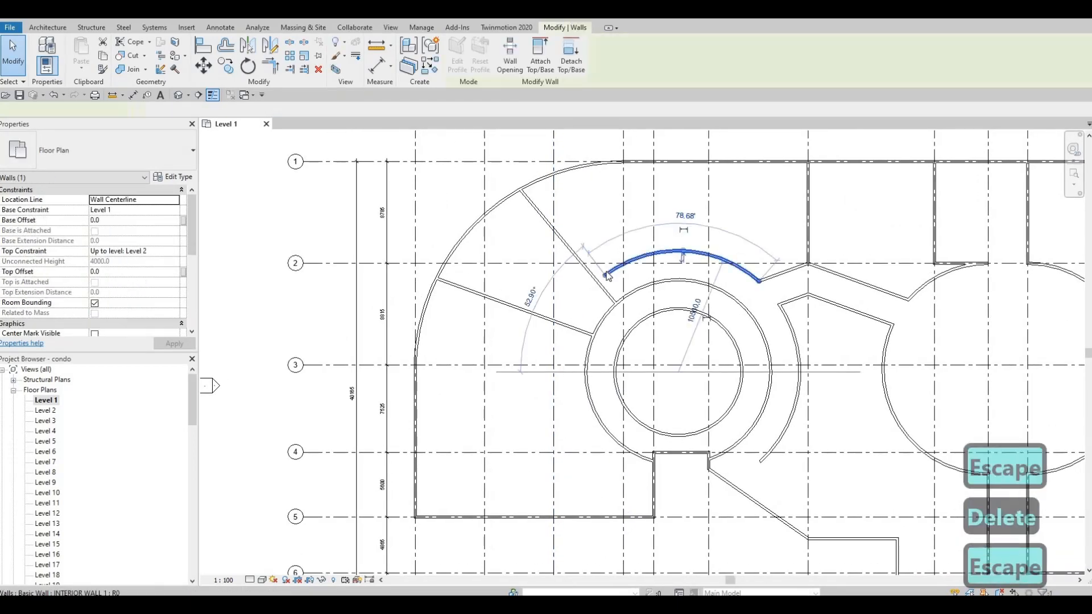
left_click_drag(605, 276, 615, 309)
key("Escape")
key("Escape")
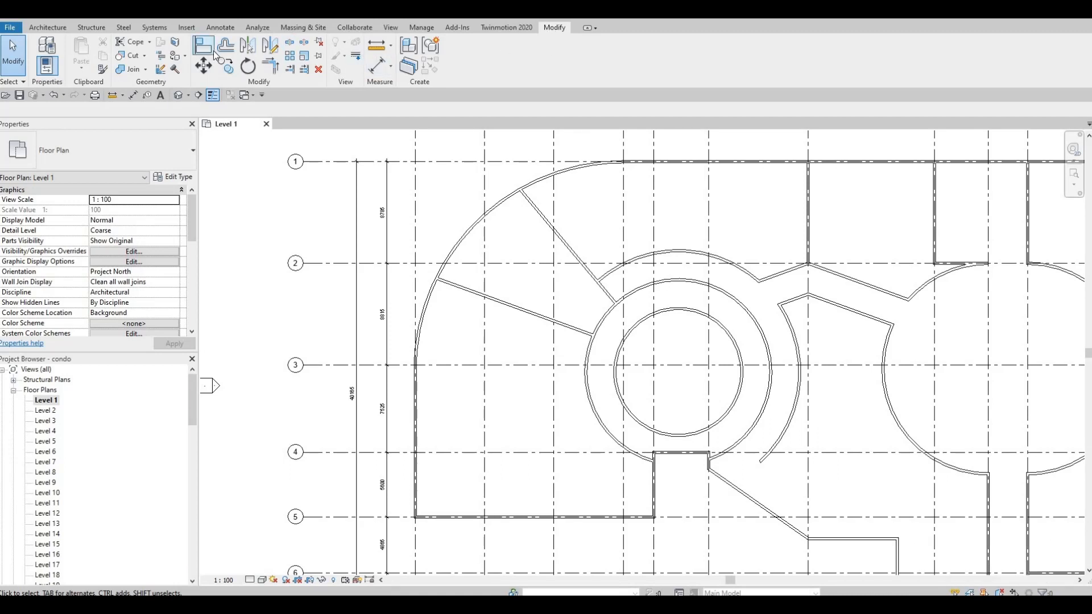
key("Escape")
key("Escape")
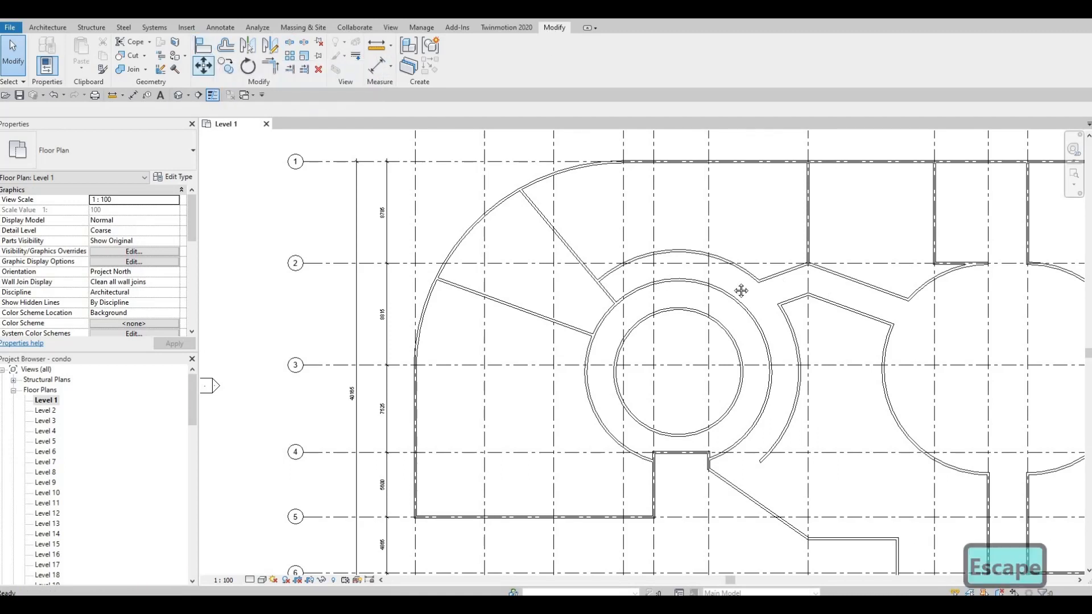
middle_click_drag(621, 173, 613, 195)
key("F1")
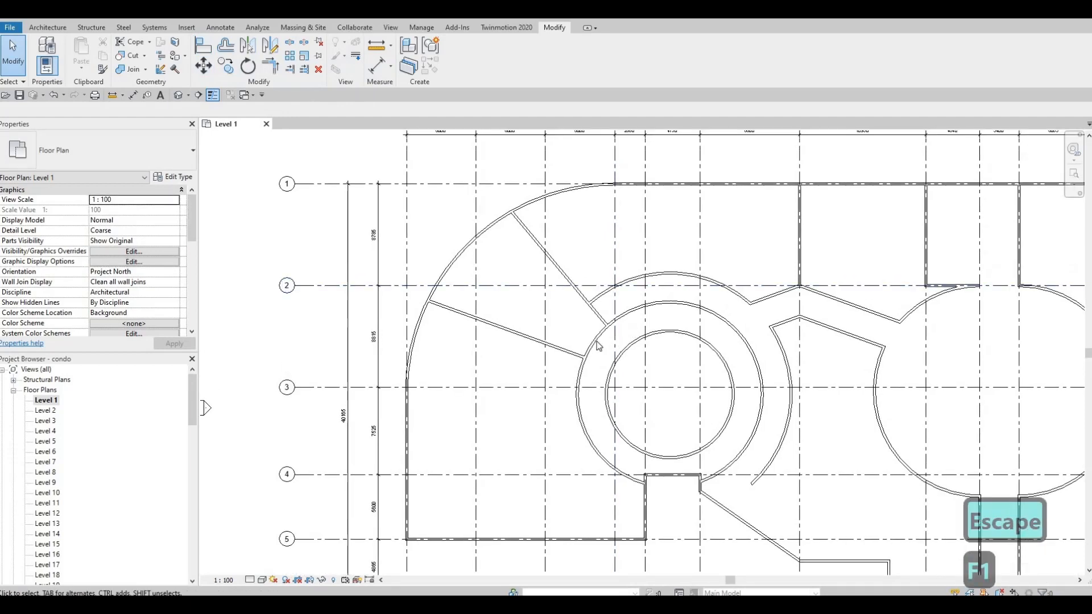
scroll(616, 342, "up", 3)
key("s")
key("l")
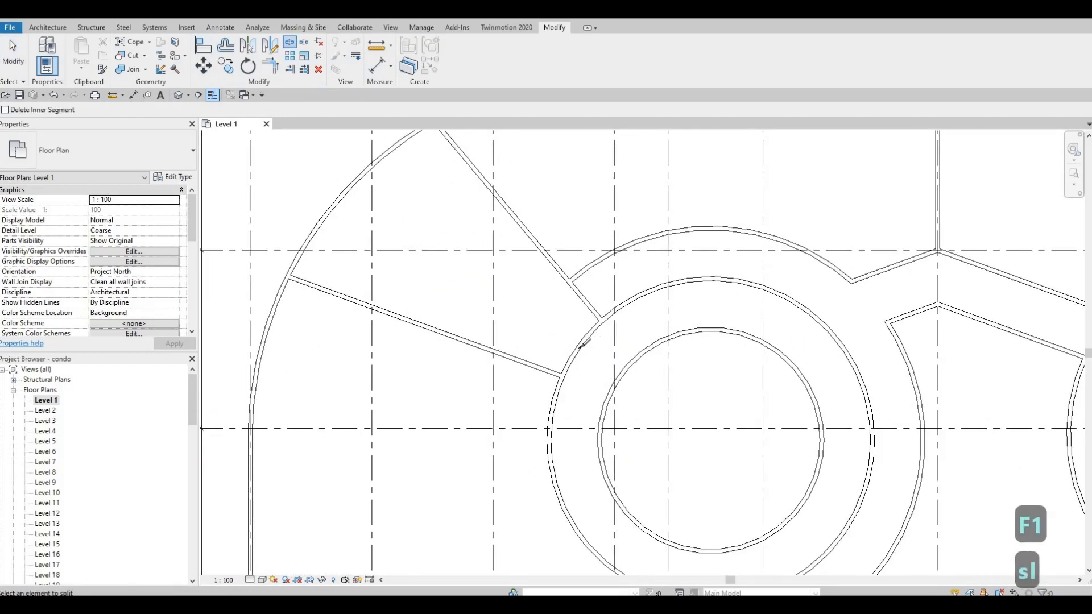
key("Escape")
key("Escape")
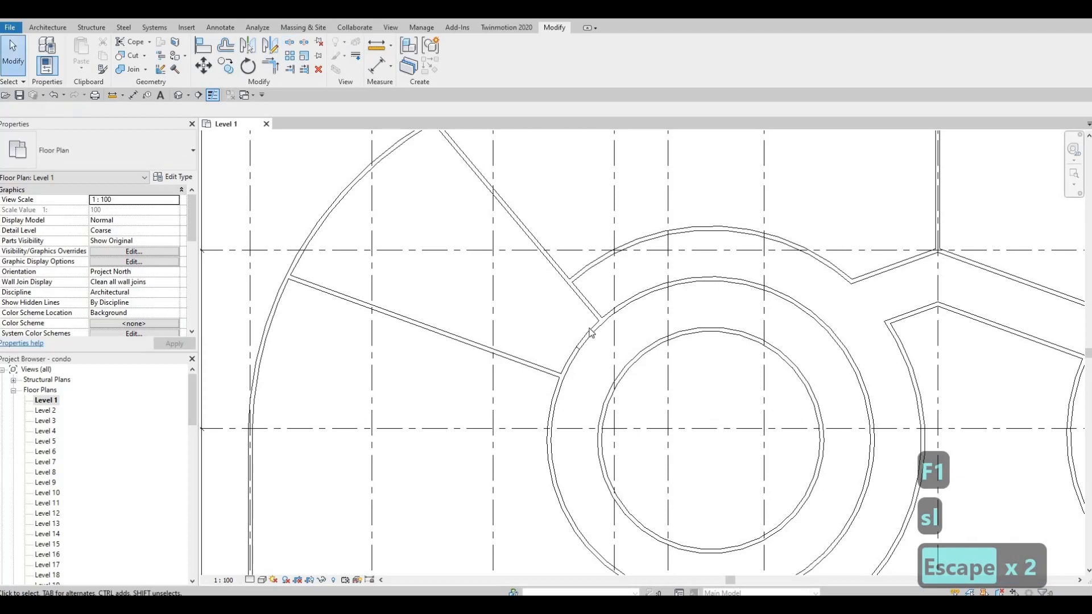
Trim the two diagonal walls to corners with the adjoining inner ring arc walls
key("t")
key("r")
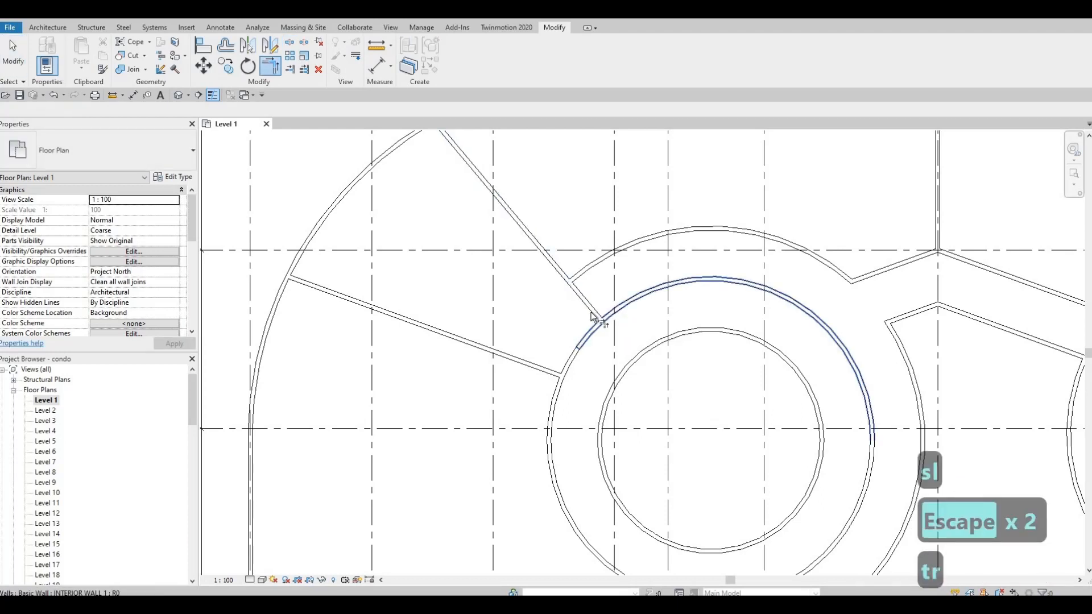
left_click(592, 316)
left_click(592, 314)
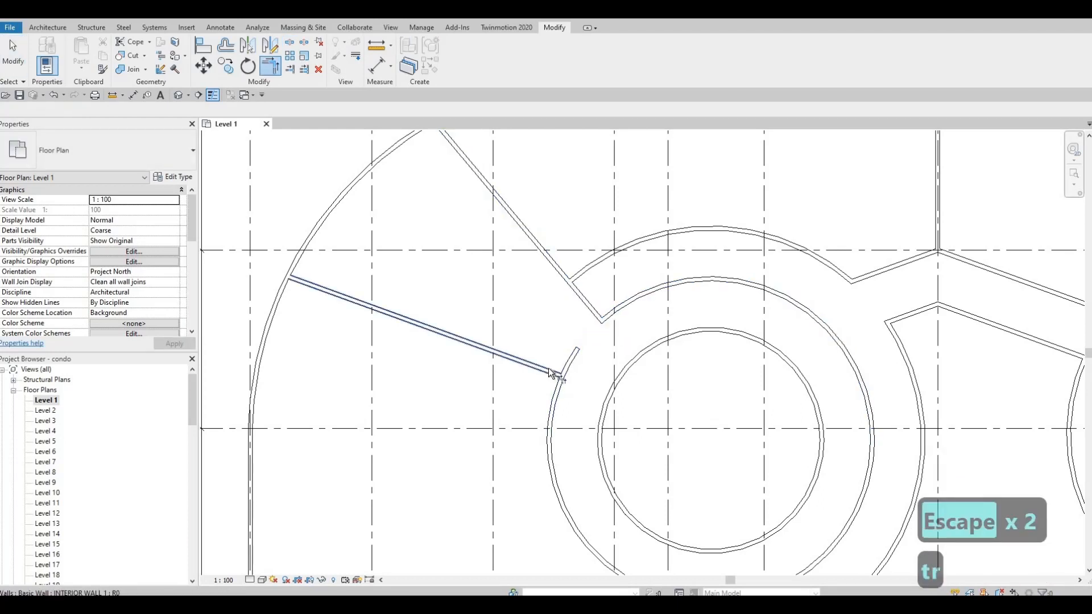
left_click(545, 371)
left_click(558, 419)
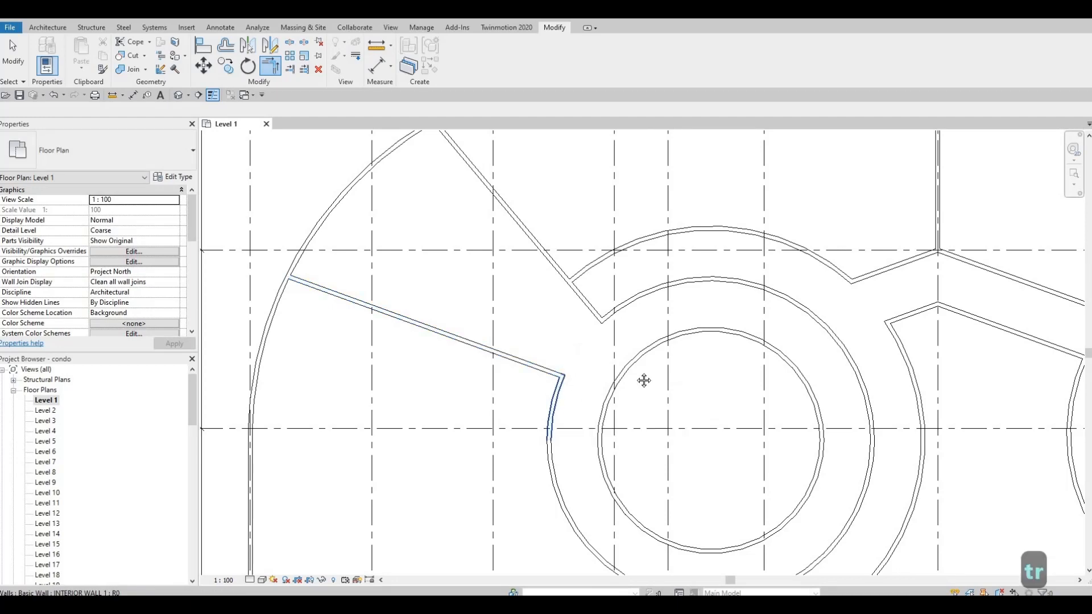
Create a similar horizontal interior wall from the inner ring west to the exterior wall, between grids 3 and 4
middle_click_drag(643, 380, 669, 228)
scroll(613, 408, "down", 1)
mouse_move(628, 283)
middle_mouse_down()
mouse_move(594, 335)
mouse_move(641, 370)
mouse_move(647, 288)
middle_mouse_up()
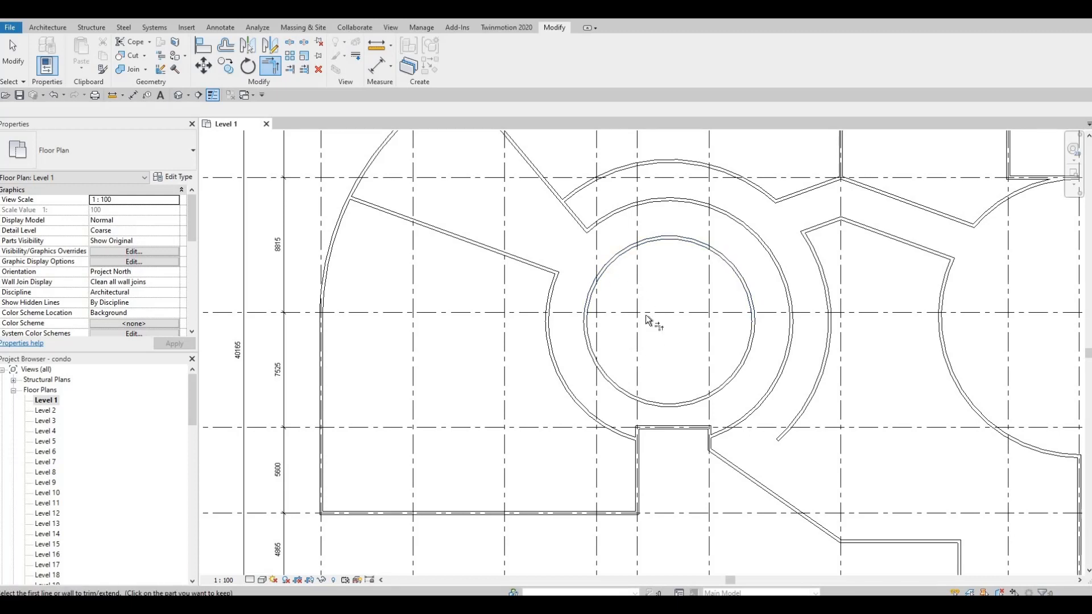
middle_click_drag(667, 375, 652, 319)
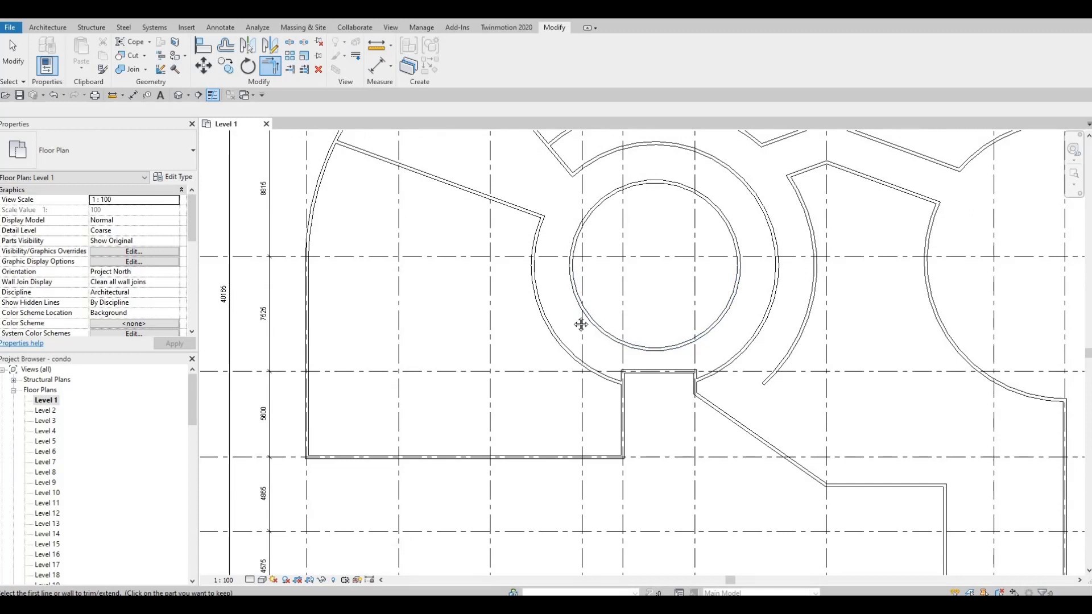
middle_click_drag(581, 324, 561, 297)
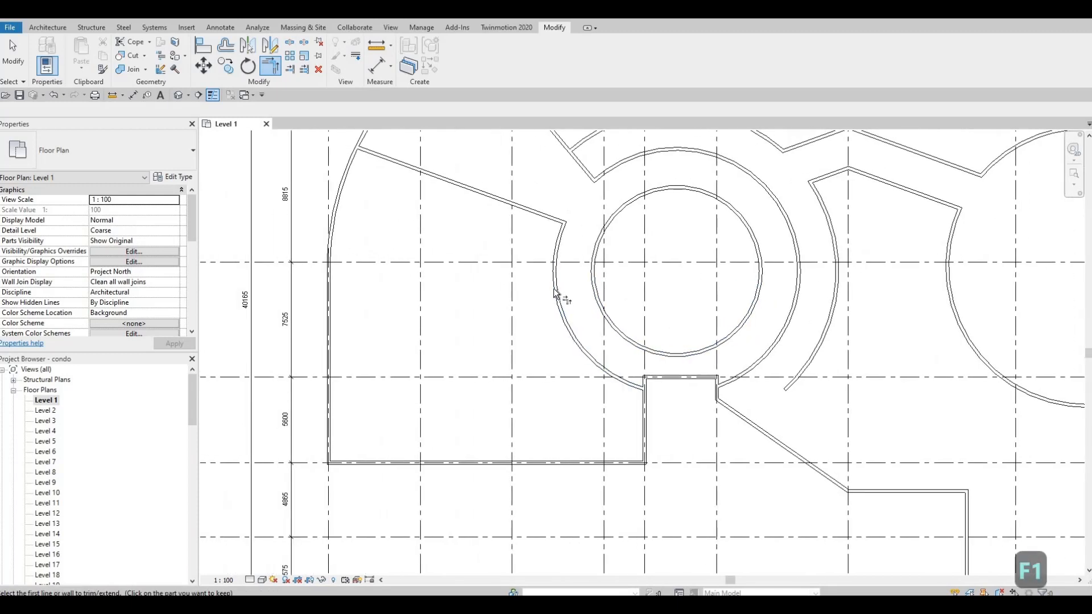
key("Escape")
key("Escape")
left_click(563, 243)
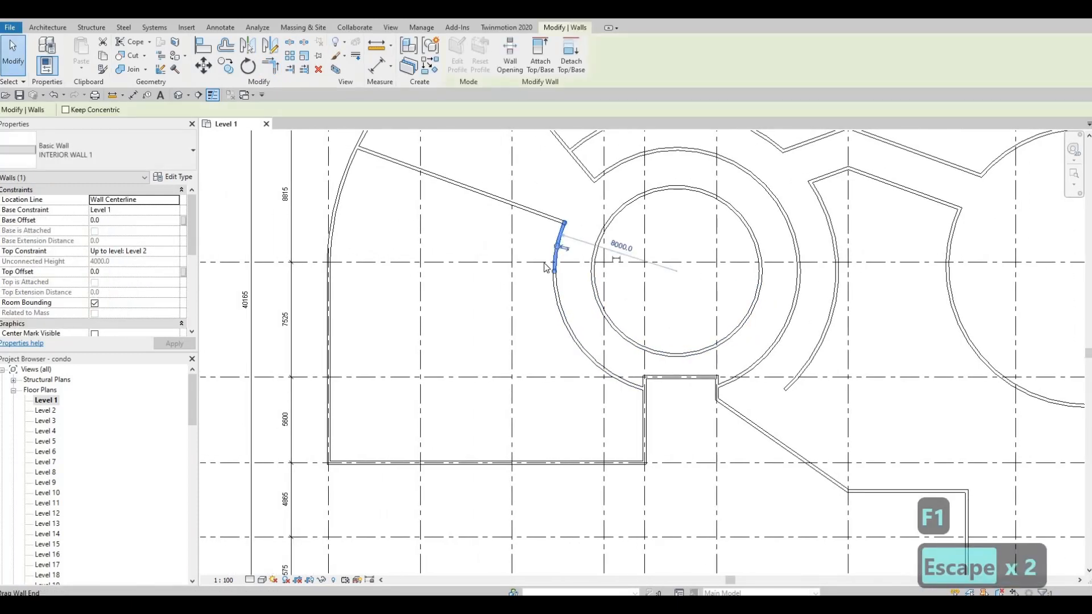
key("c")
key("s")
middle_click_drag(570, 343, 673, 314)
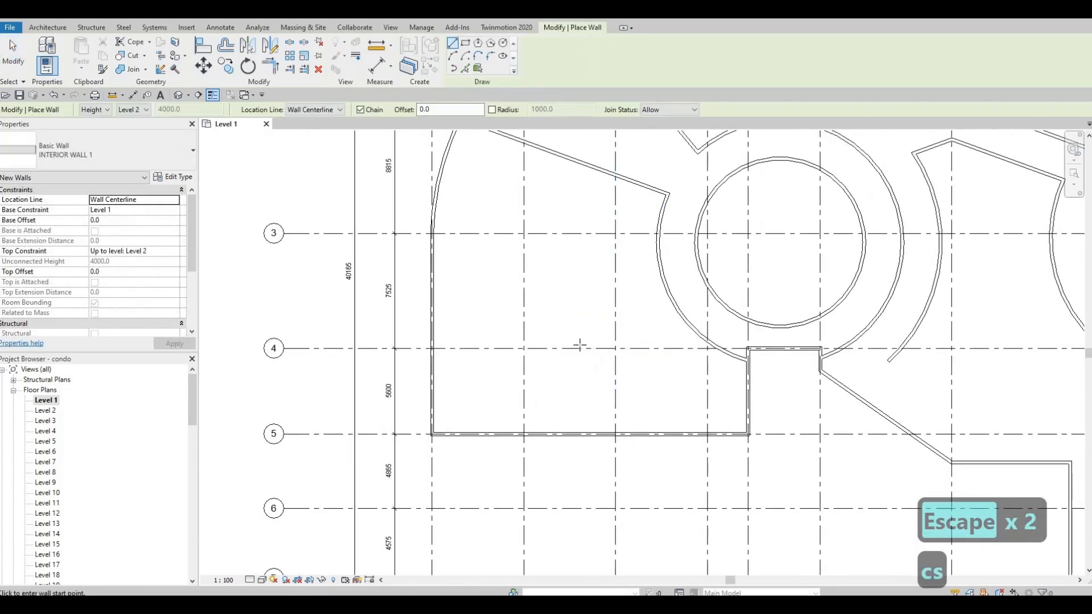
left_click(673, 308)
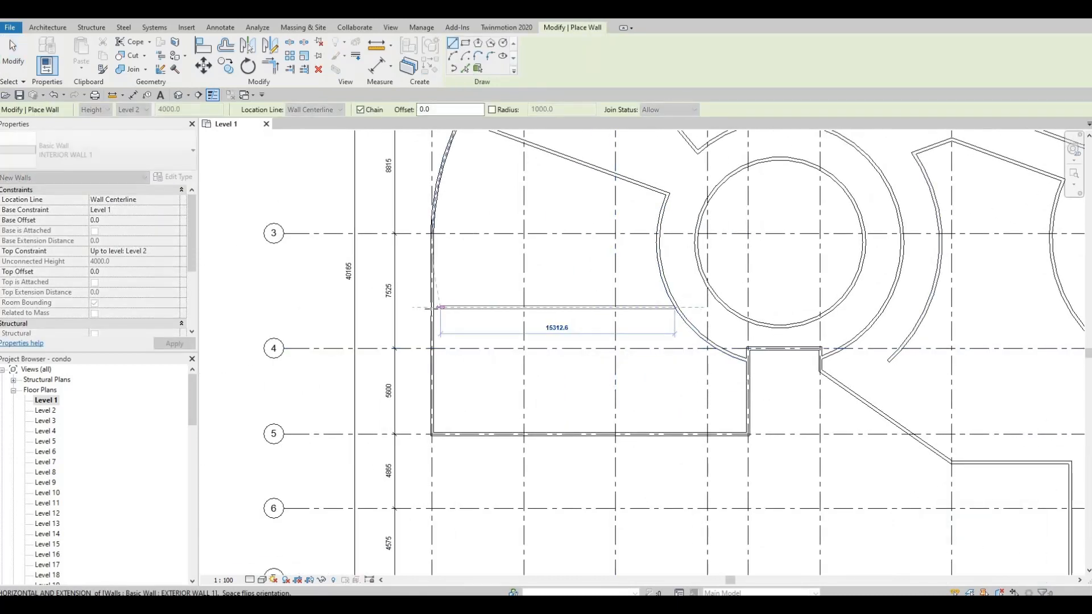
left_click(469, 313)
key("Escape")
key("Escape")
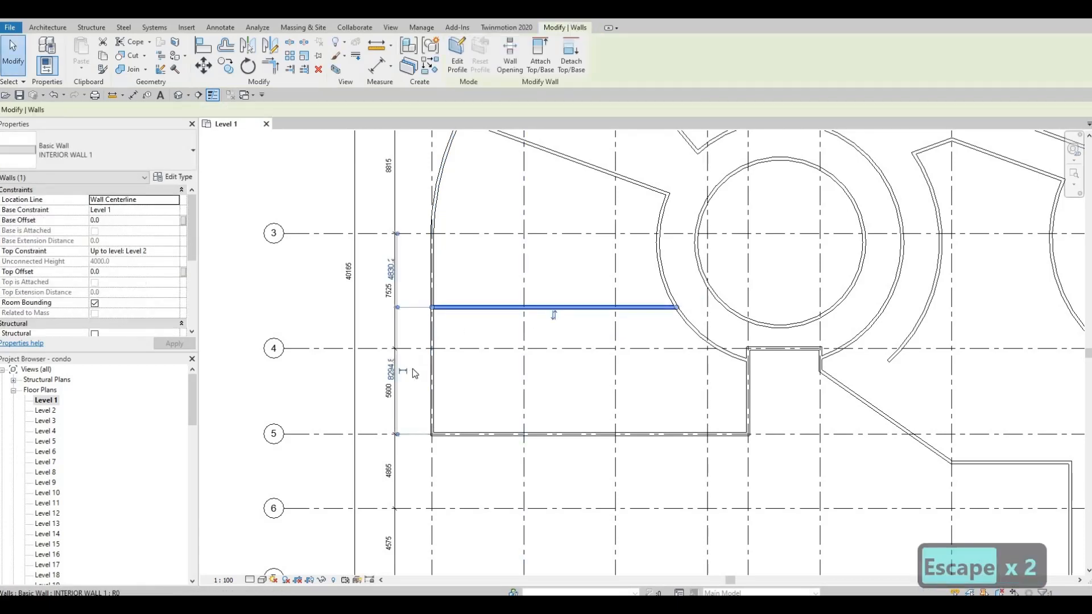
scroll(413, 371, "up", 2)
left_click(401, 368)
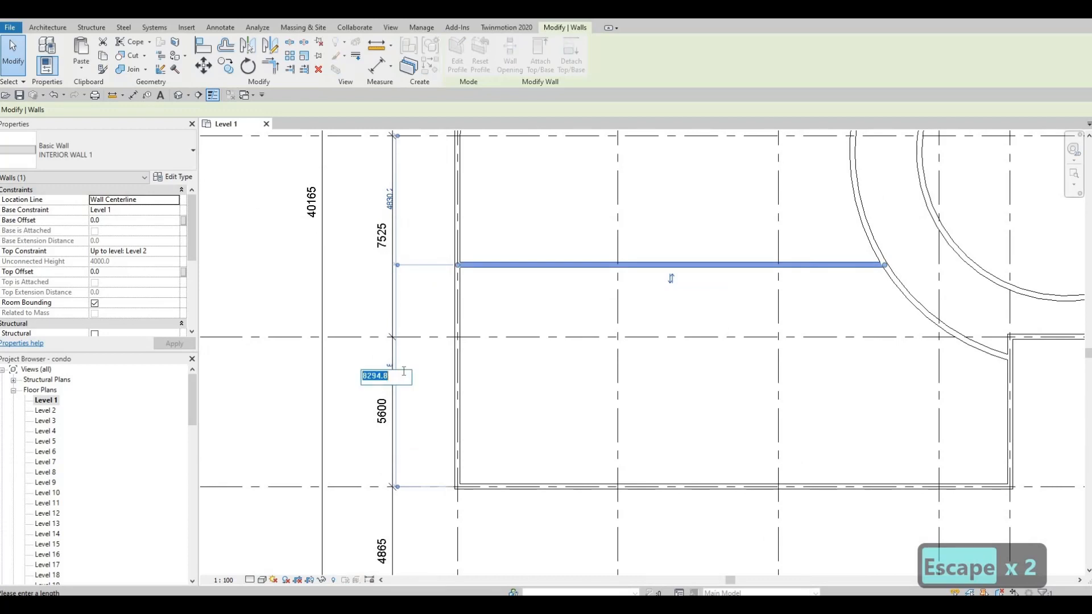
key("Escape")
key("Escape")
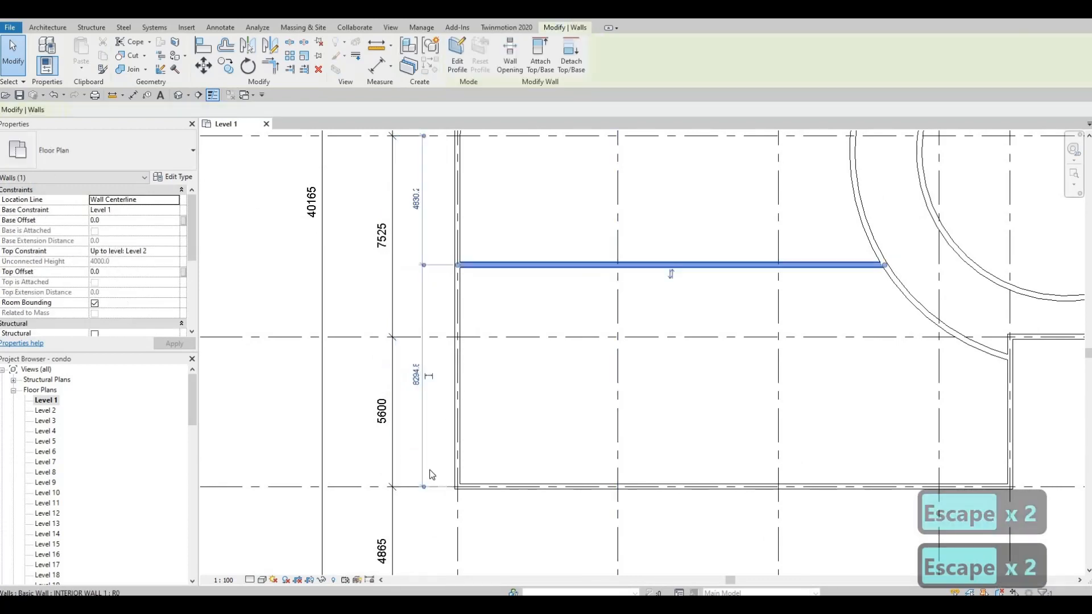
Set the distance between the new horizontal interior wall and grid 4 to 2500 mm
left_click_drag(483, 379, 435, 324)
left_click(415, 299)
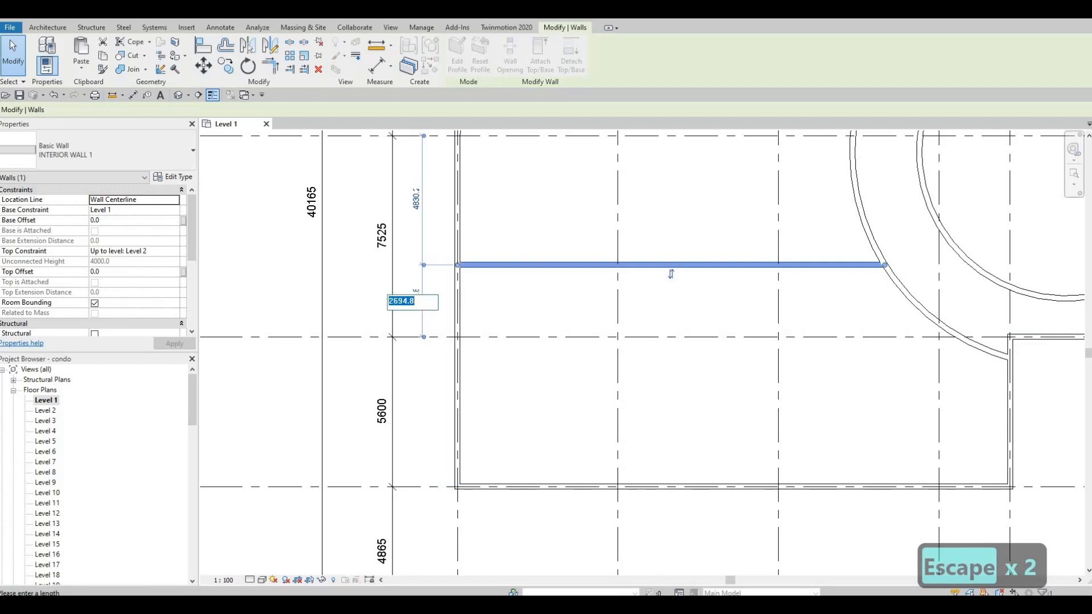
type("2500")
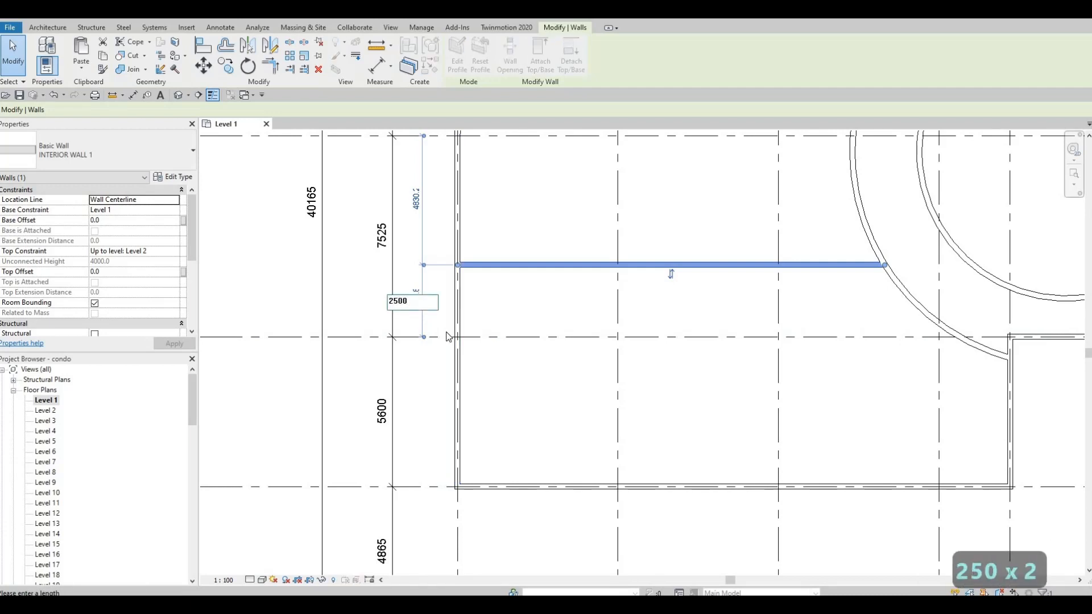
key("Return")
key("Escape")
key("Escape")
Draw a vertical INTERIOR WALL 1 along grid E from the upper ring arc north to the exterior wall
middle_click_drag(523, 354, 590, 375)
scroll(589, 353, "down", 3)
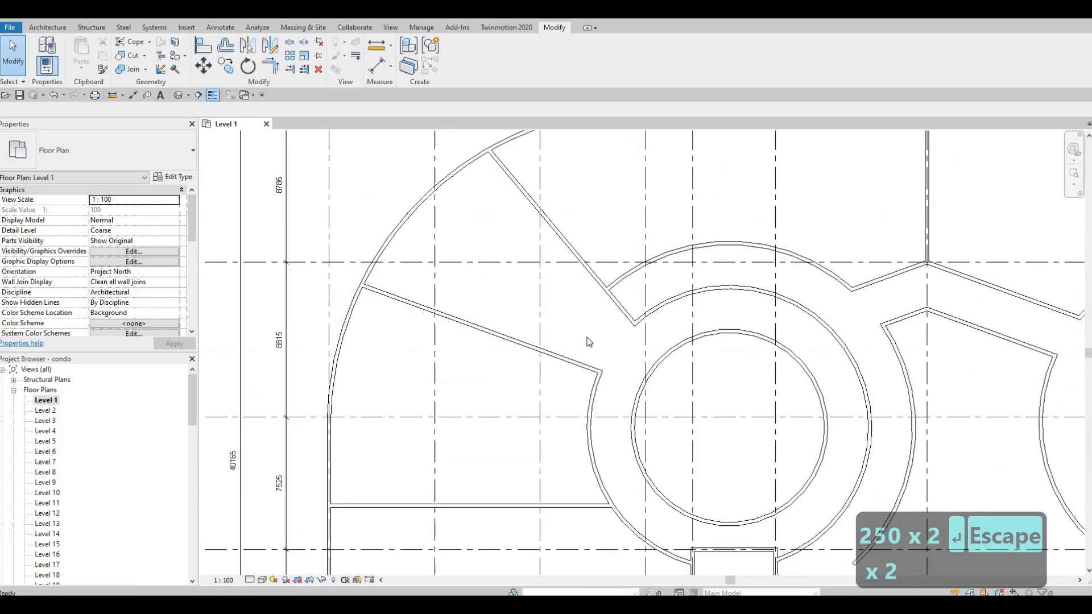
middle_click_drag(677, 256, 606, 320)
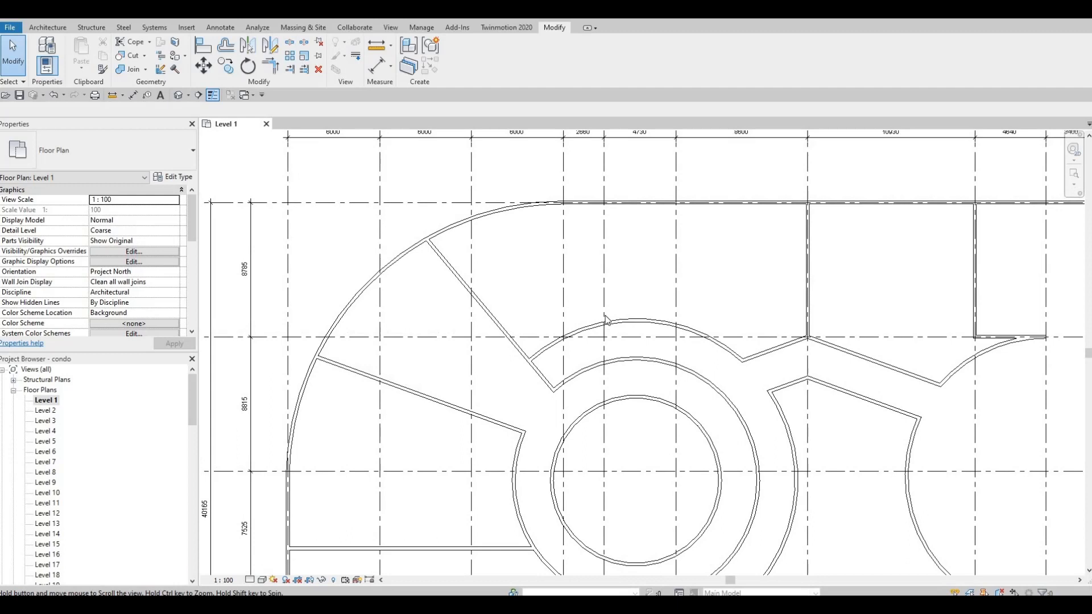
left_click(493, 322)
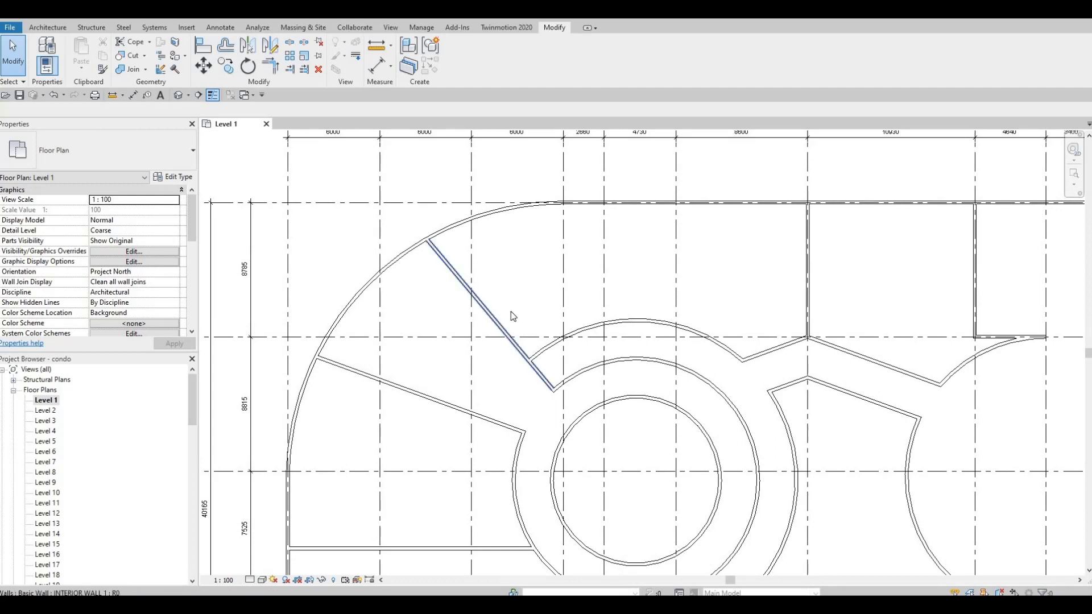
key("w")
key("a")
left_click(605, 323)
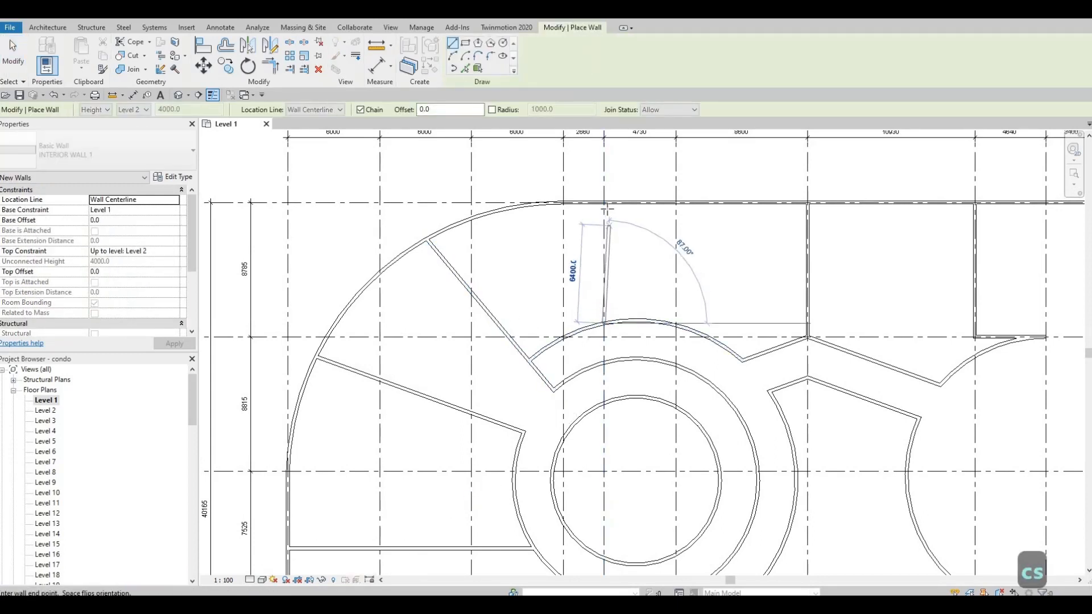
left_click(605, 203)
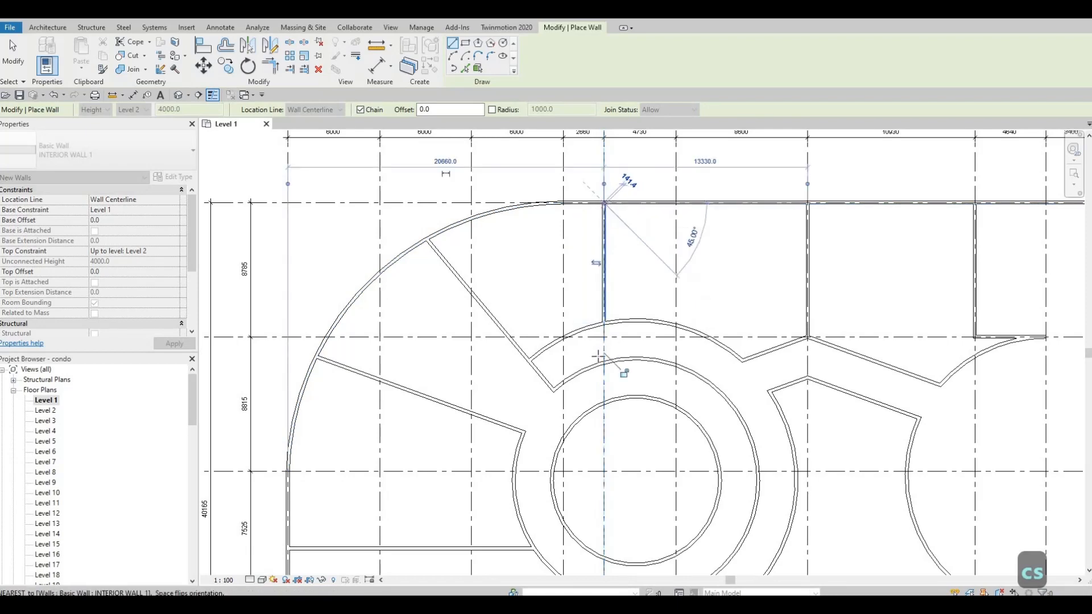
middle_click_drag(630, 176, 621, 299)
key("Escape")
Draw a horizontal interior wall along grid 4 from the inner ring's arc wall east to the right circular room
scroll(510, 271, "up", 2)
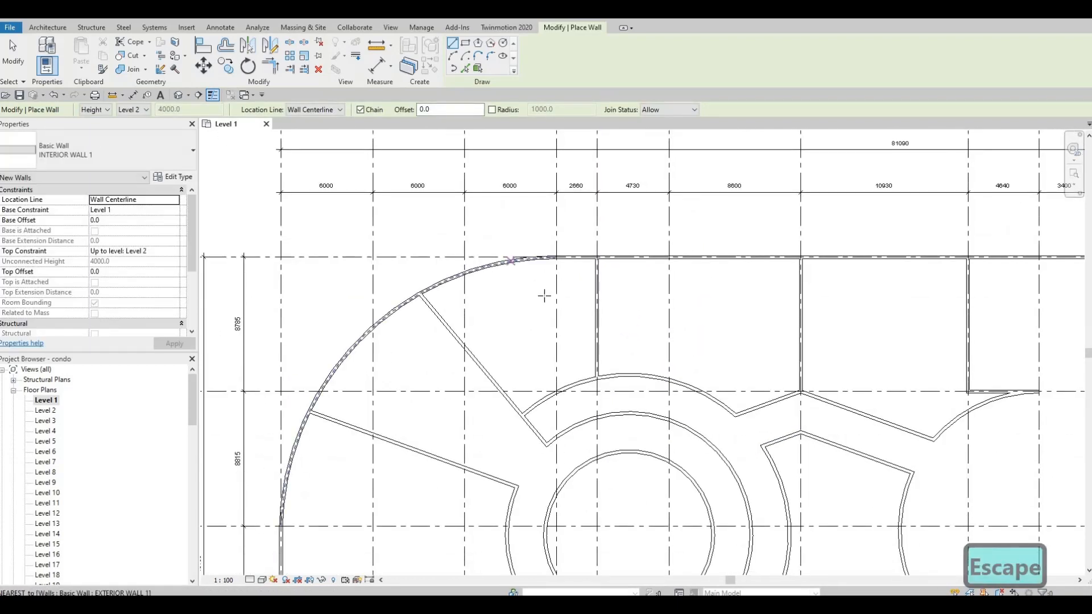
scroll(597, 307, "down", 2)
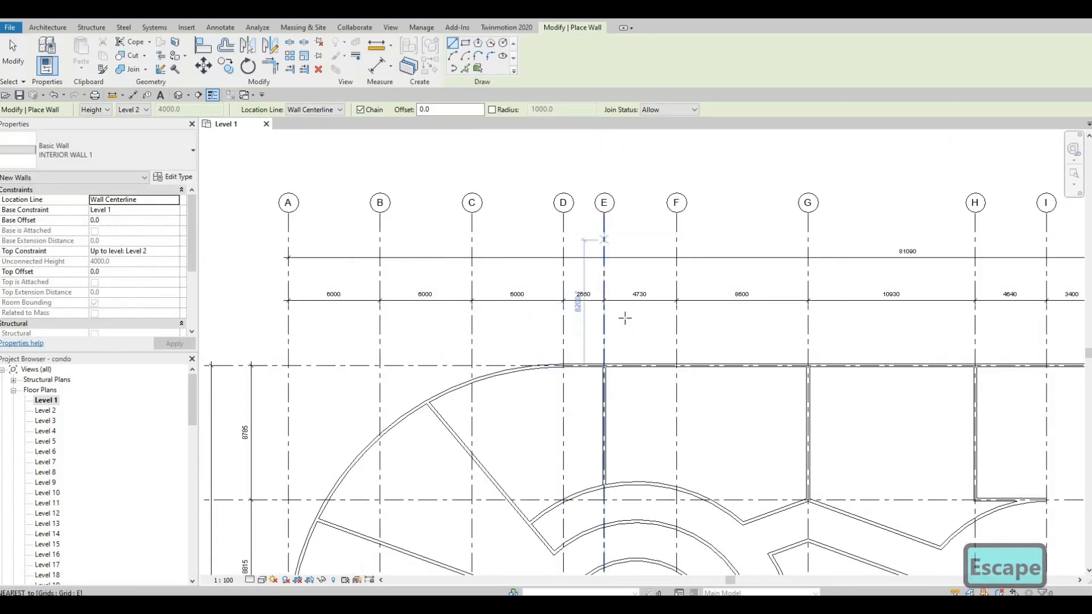
middle_click_drag(605, 358, 608, 229)
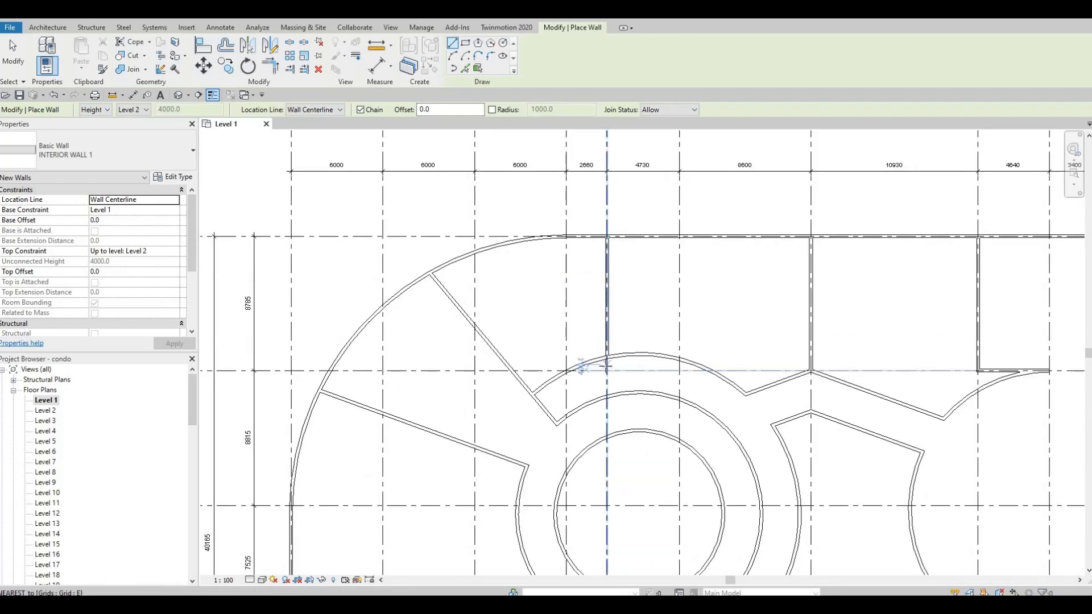
middle_click_drag(714, 374, 712, 361)
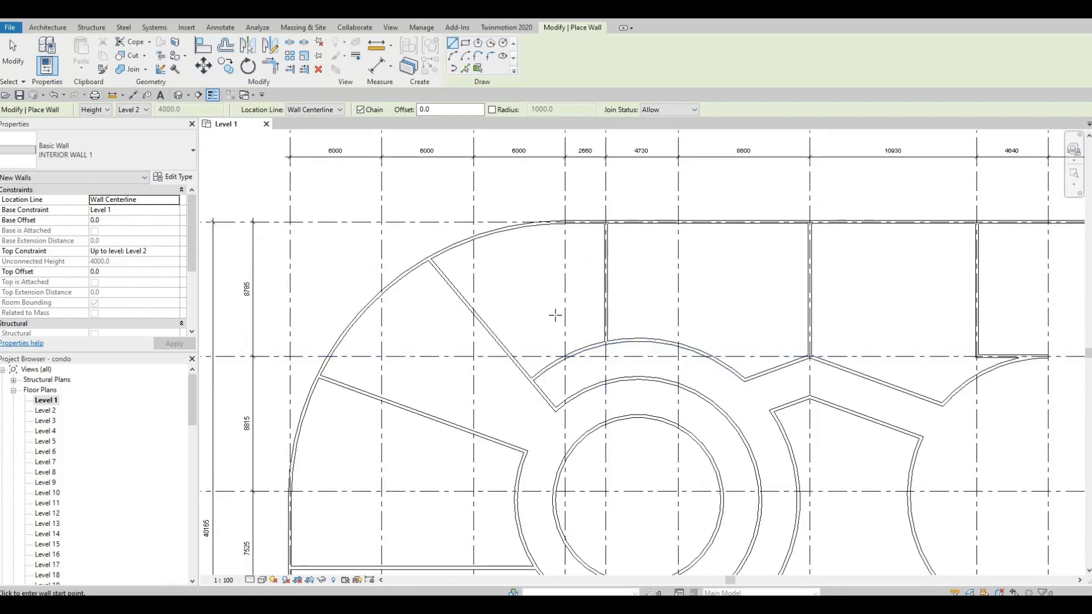
middle_click_drag(538, 307, 512, 305)
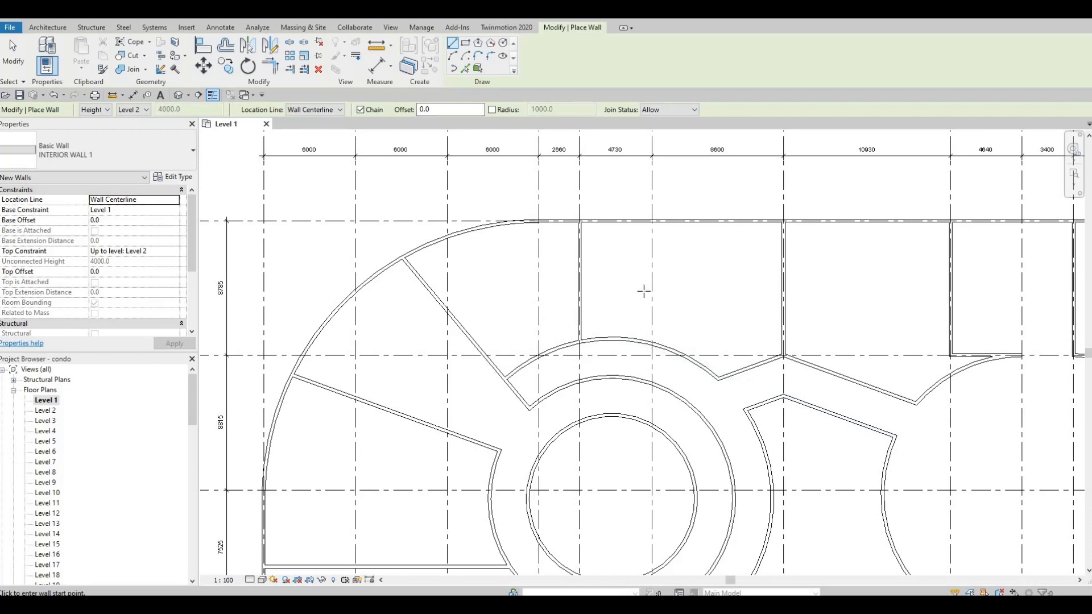
scroll(569, 309, "down", 3)
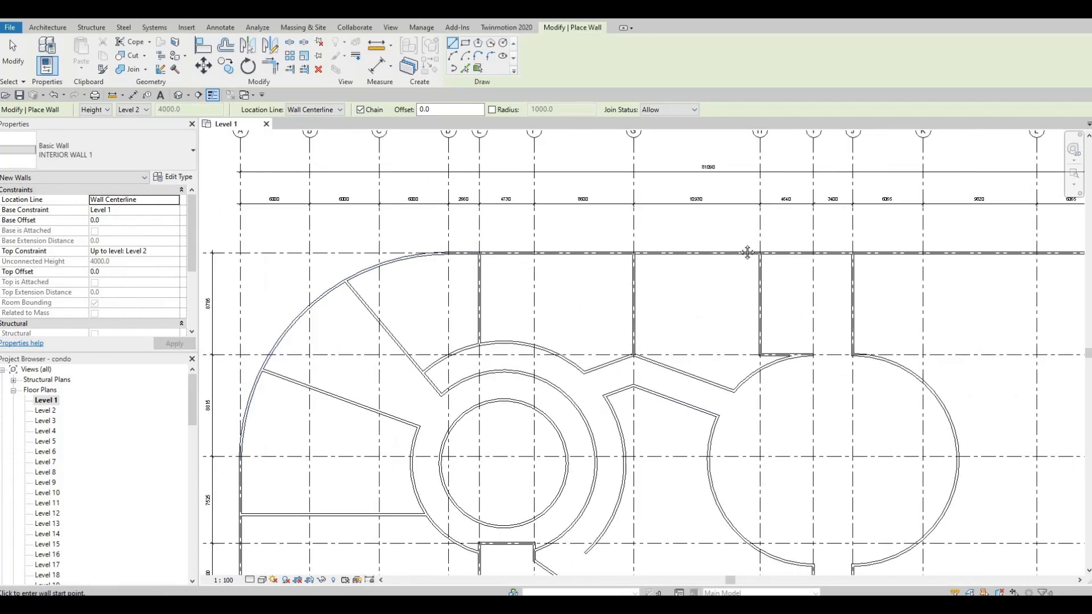
middle_click_drag(449, 374, 489, 231)
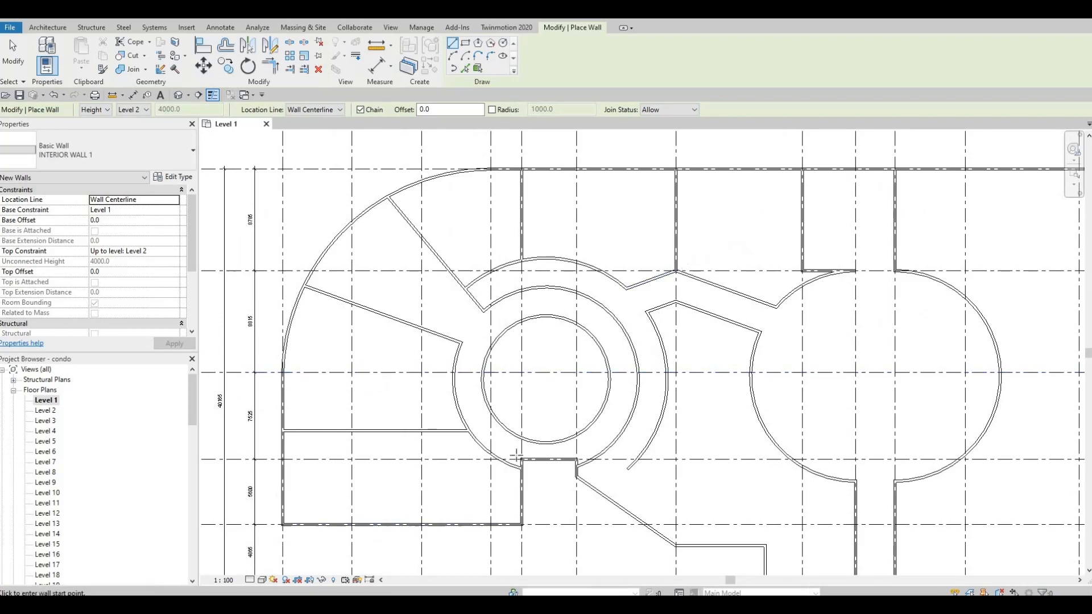
middle_click_drag(674, 361, 620, 366)
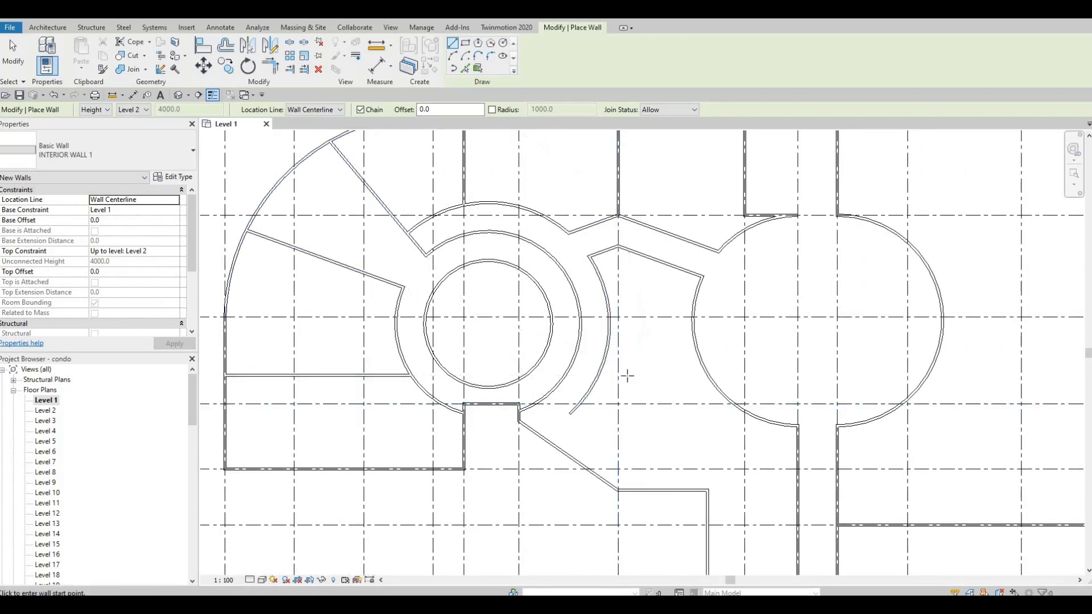
middle_click_drag(605, 382, 605, 361)
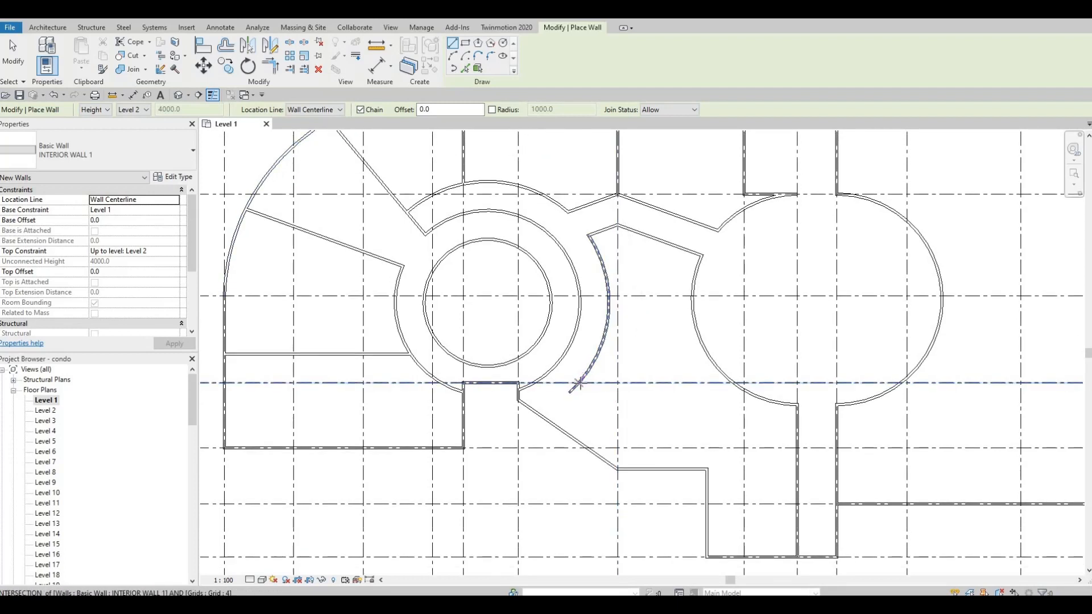
left_click(577, 384)
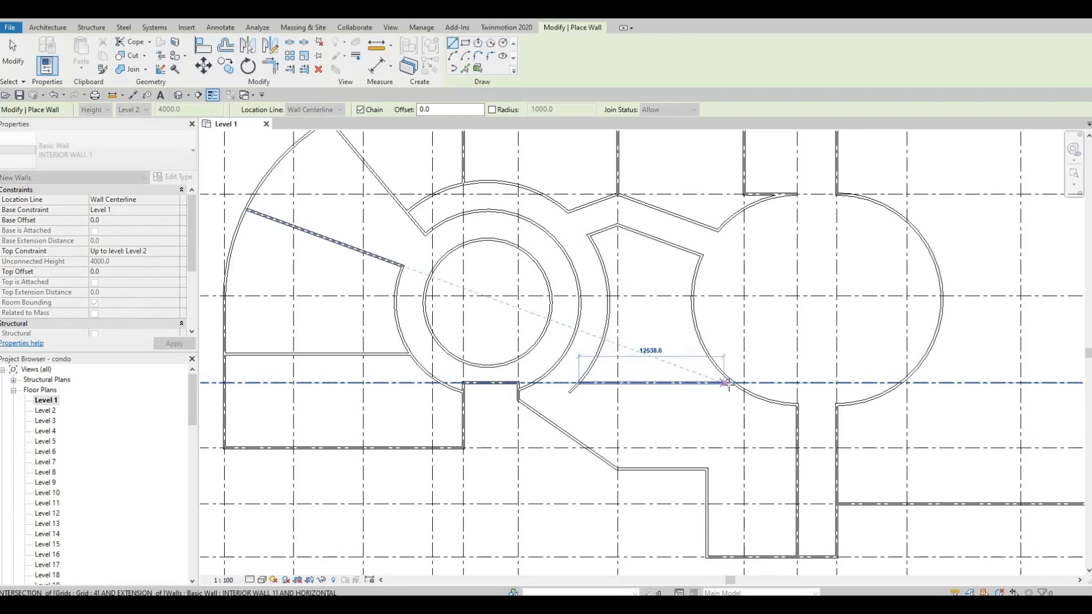
left_click(716, 394)
key("Escape")
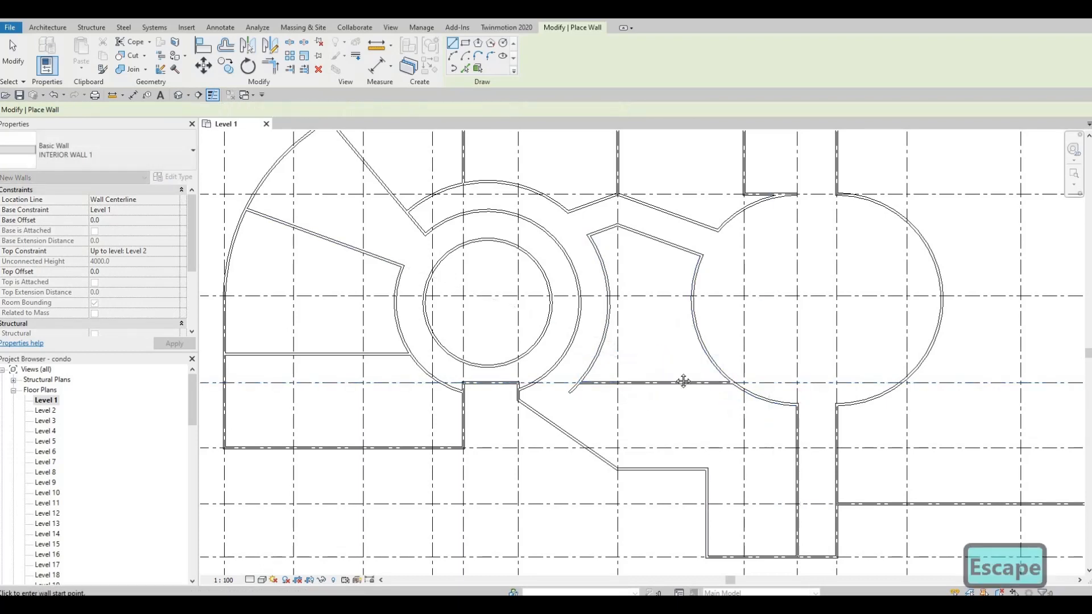
middle_click_drag(654, 327, 653, 361)
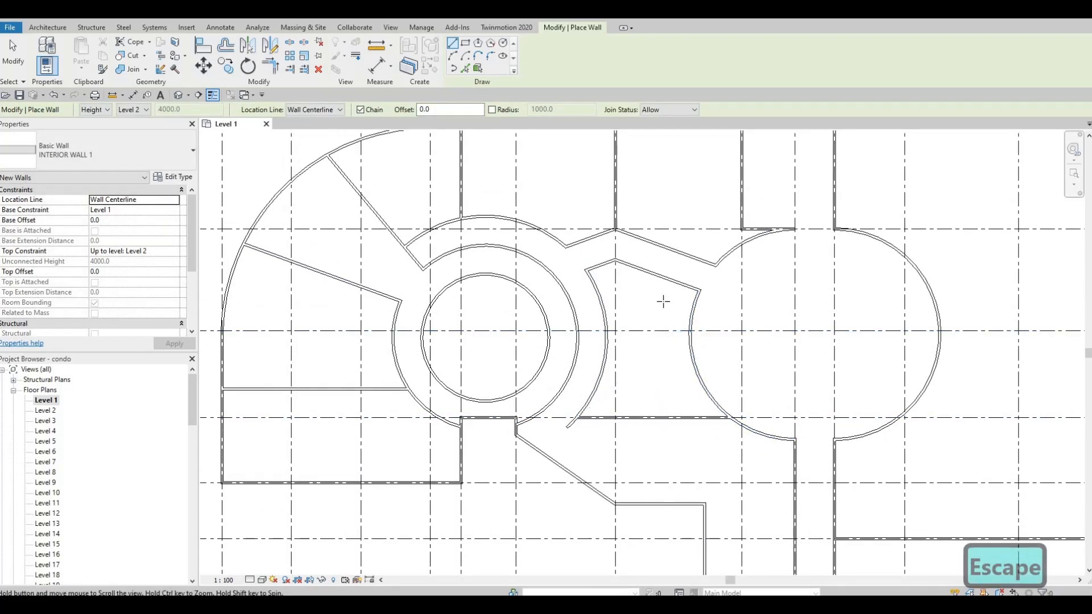
middle_click_drag(663, 301, 686, 227)
scroll(670, 351, "up", 7)
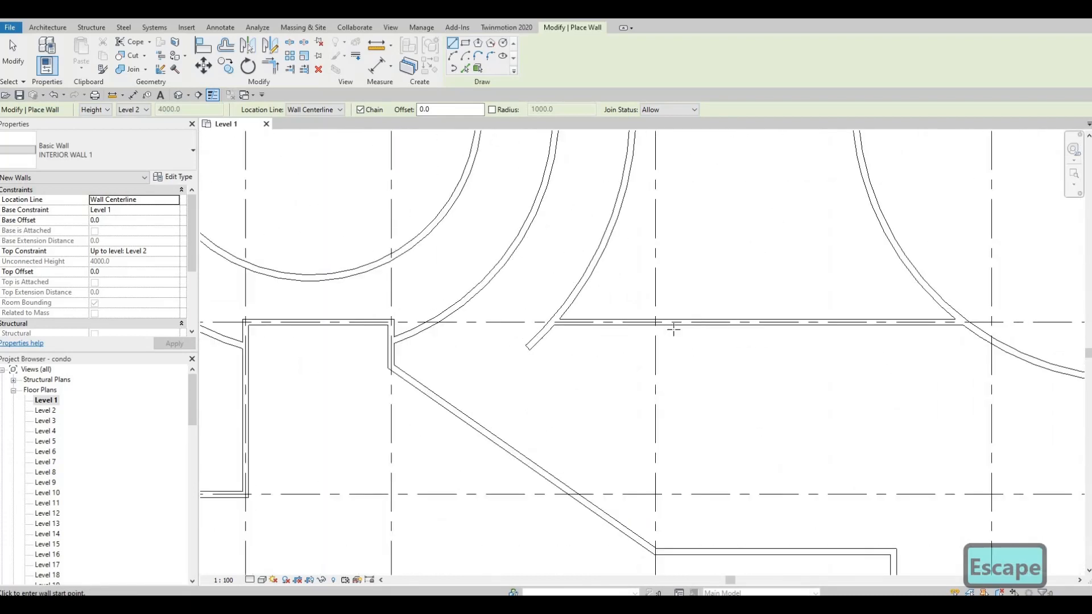
scroll(673, 329, "down", 3)
mouse_move(673, 329)
middle_mouse_down()
mouse_move(646, 348)
mouse_move(681, 315)
middle_mouse_up()
scroll(788, 290, "down", 2)
middle_click_drag(788, 290, 770, 298)
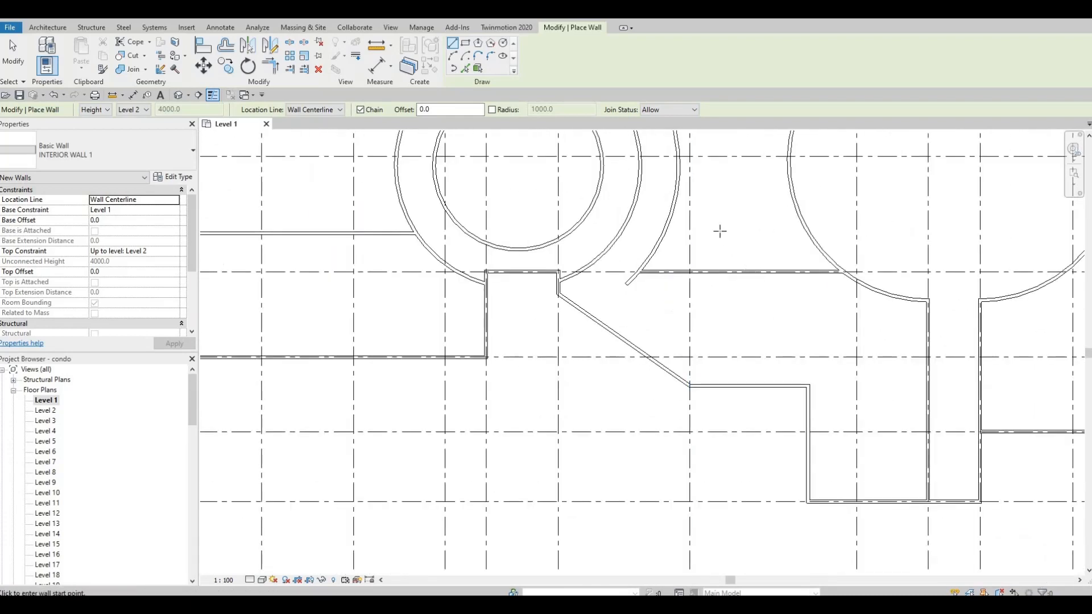
scroll(720, 230, "down", 2)
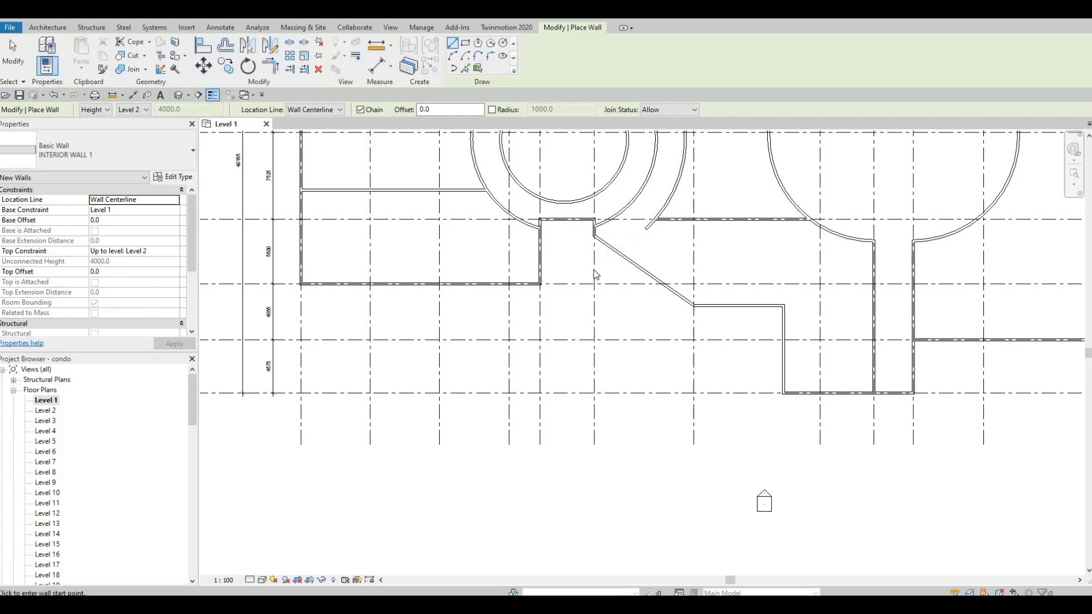
scroll(637, 341, "up", 3)
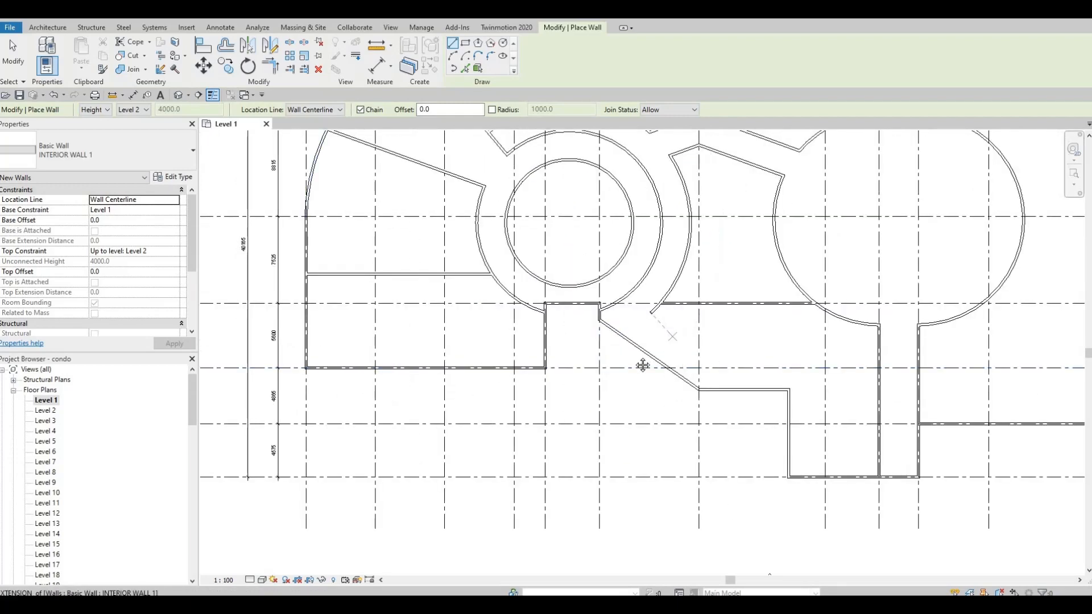
middle_click_drag(642, 365, 624, 395)
scroll(649, 398, "down", 4)
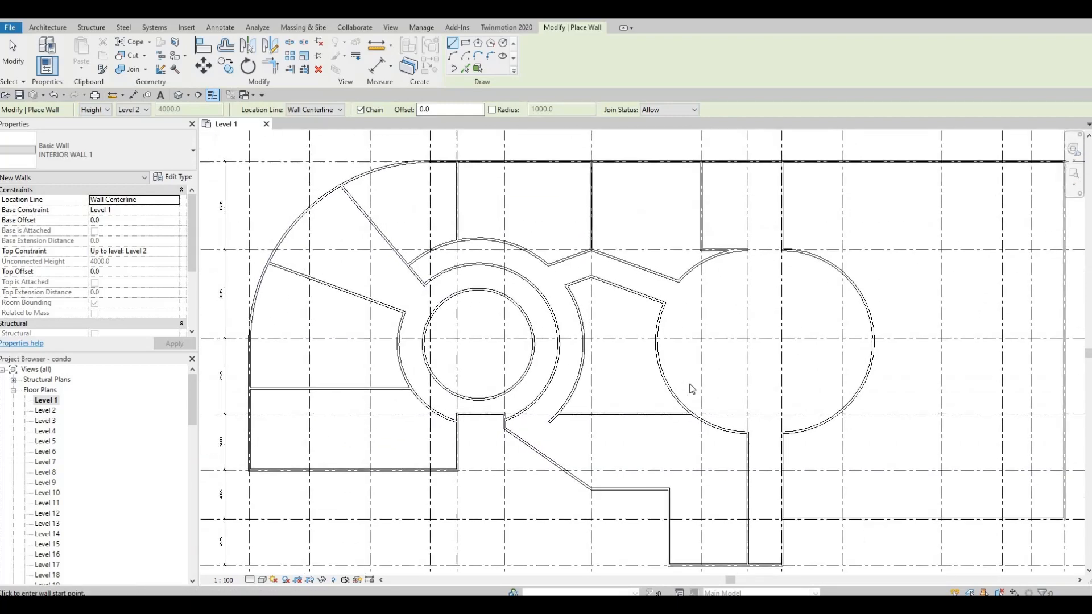
key("Escape")
scroll(662, 398, "down", 3)
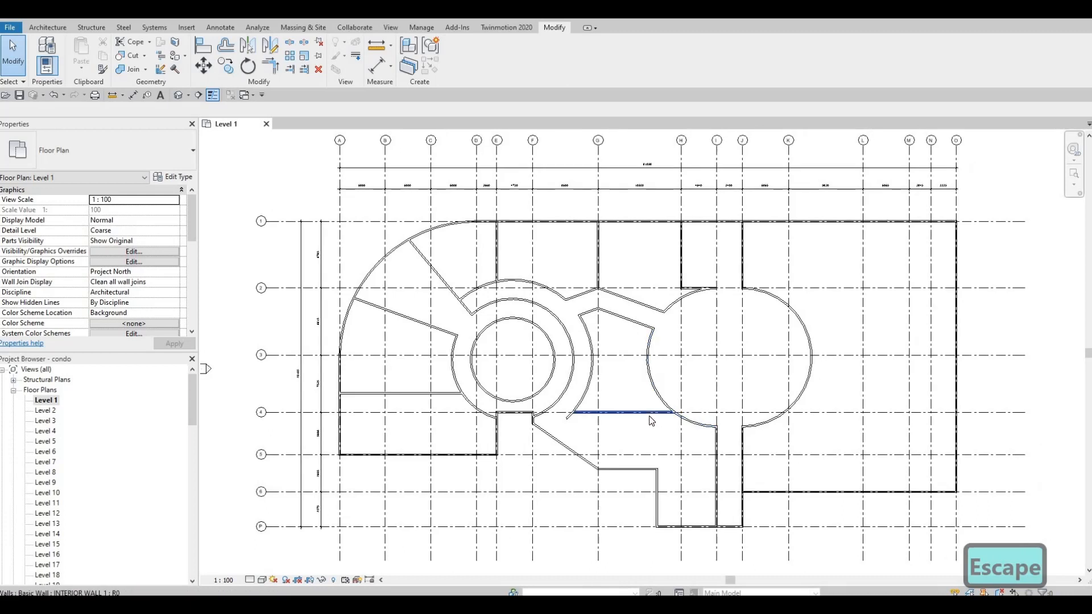